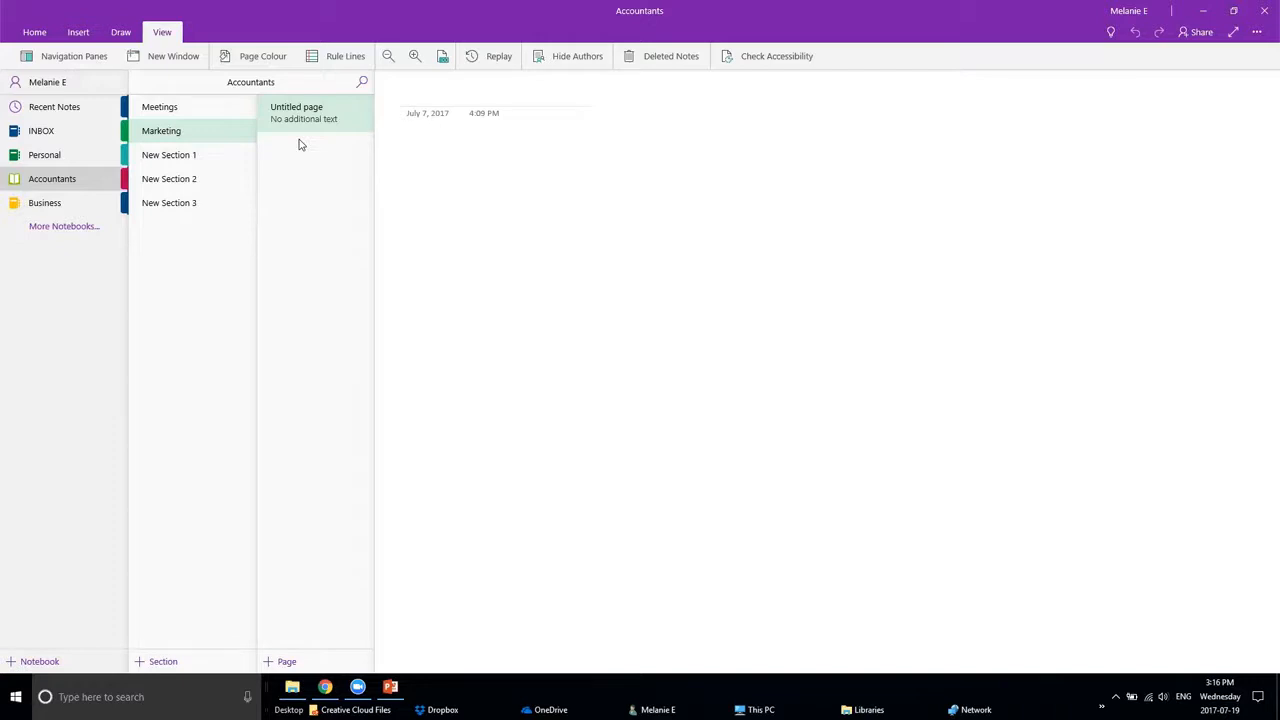
# Title the untitled page in the Marketing section "Testing123"
pyautogui.click(437, 95)
pyautogui.write('Testing123')
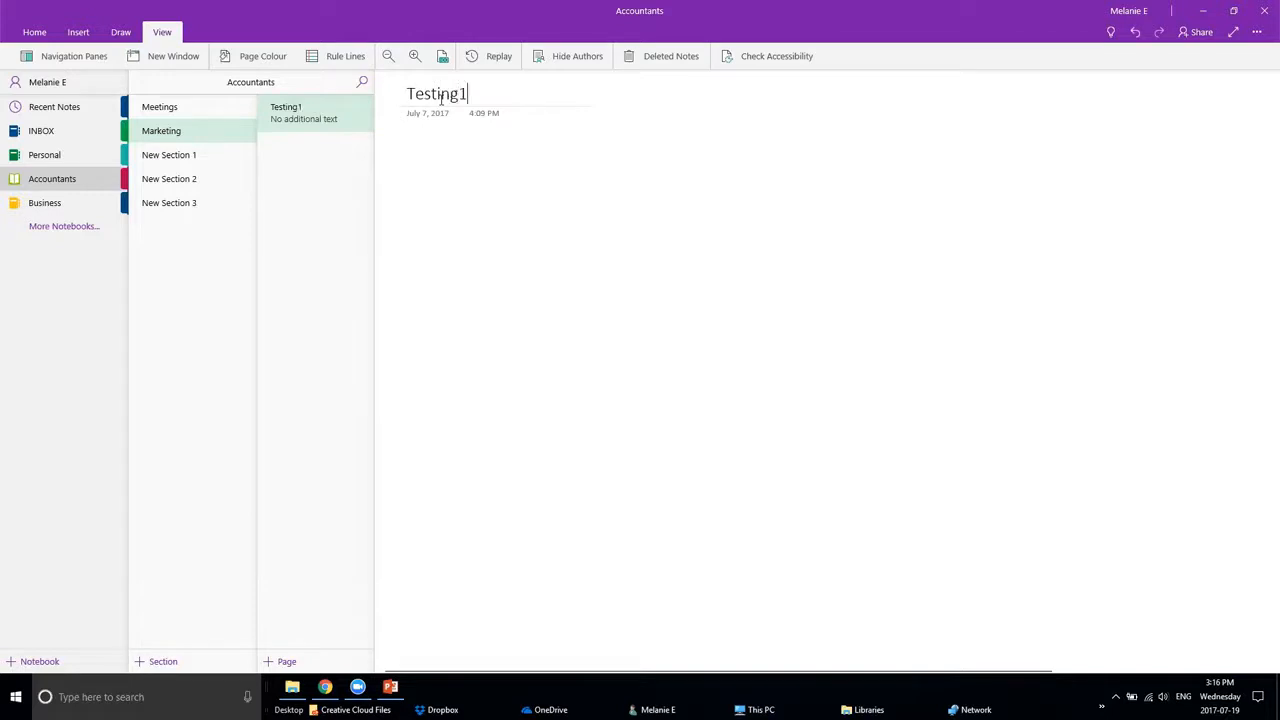
pyautogui.click(595, 205)
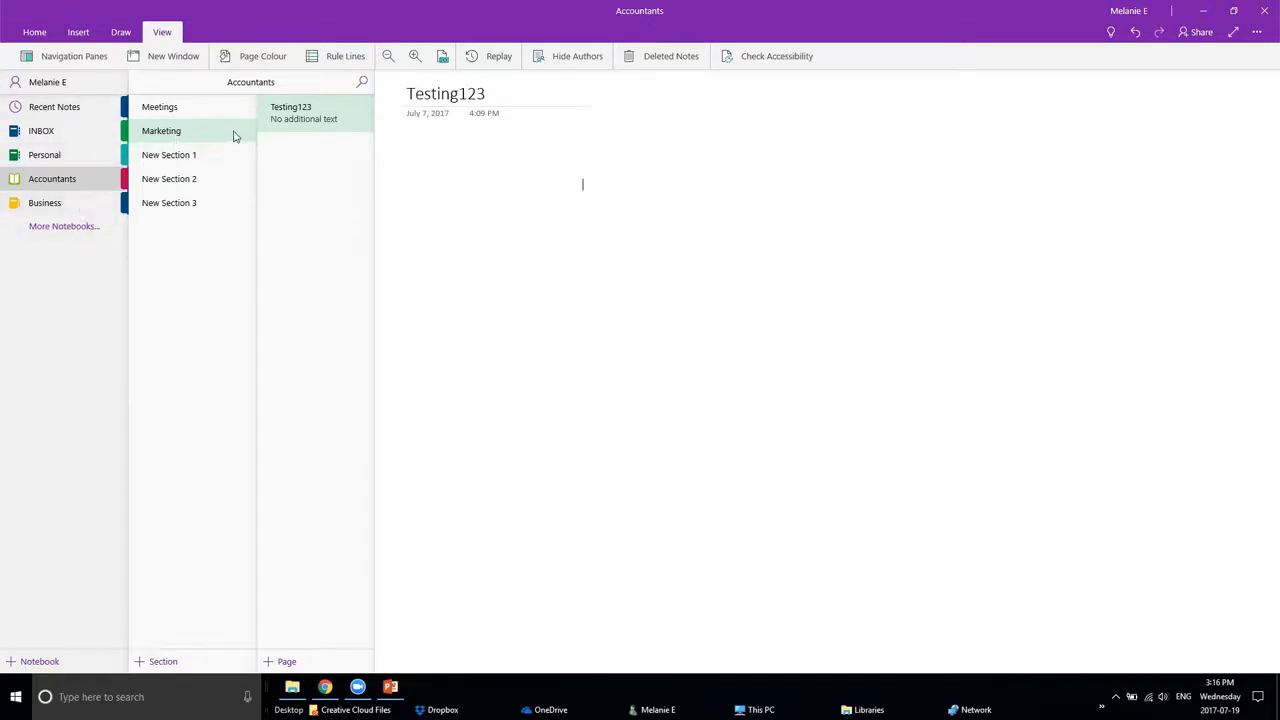
# Review the commands available for text formatting, inserting content, drawing and changing the view
pyautogui.click(30, 33)
pyautogui.click(78, 33)
pyautogui.click(121, 33)
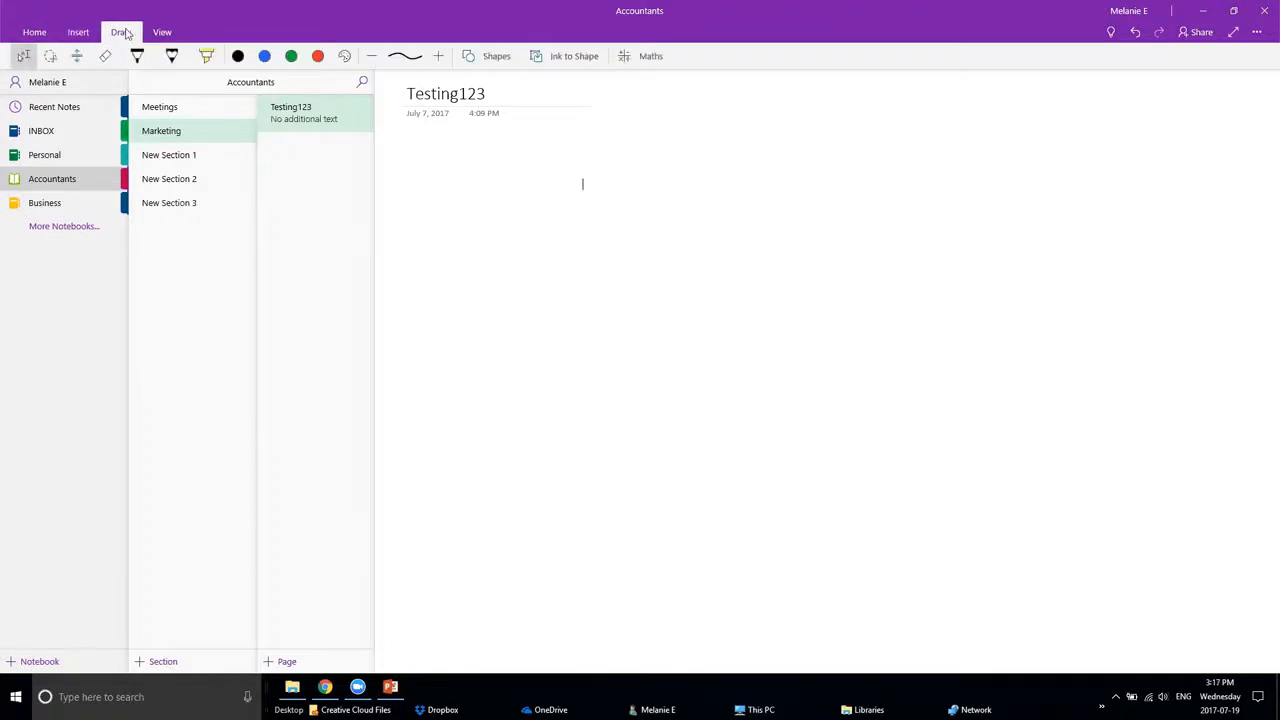
pyautogui.click(162, 33)
pyautogui.click(121, 33)
pyautogui.click(78, 33)
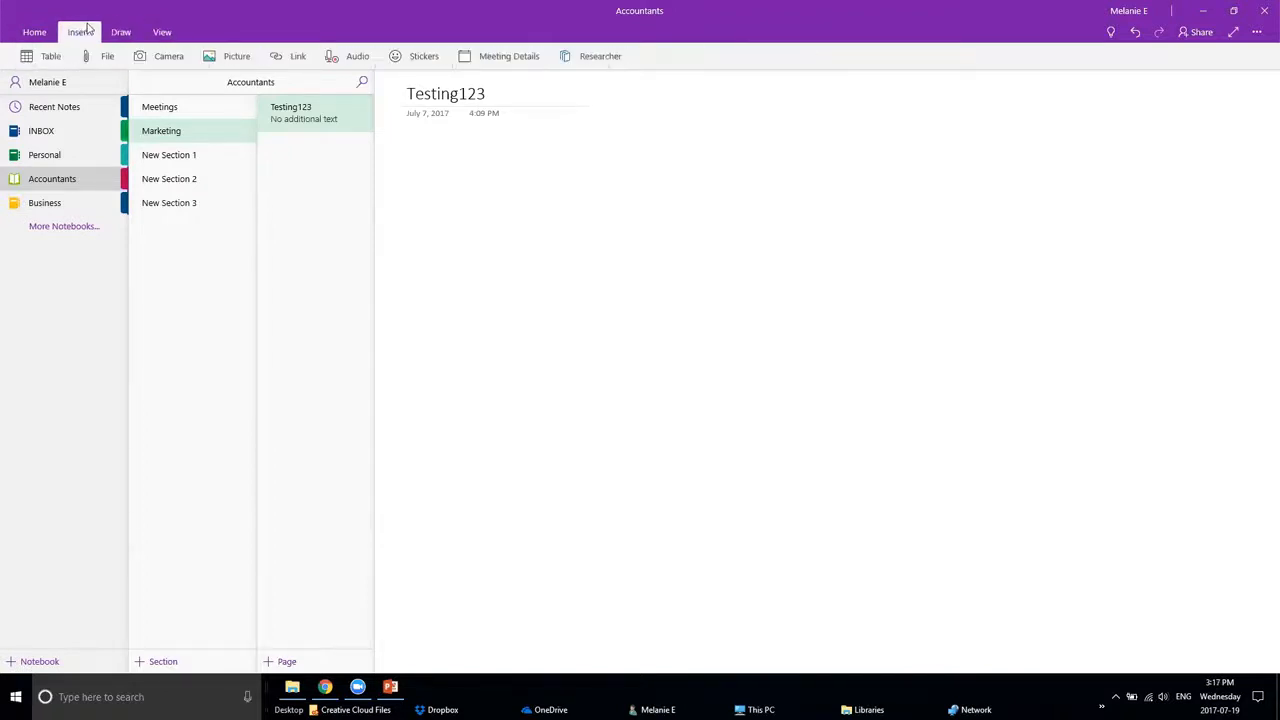
pyautogui.click(34, 33)
pyautogui.click(78, 33)
pyautogui.click(121, 33)
pyautogui.click(162, 33)
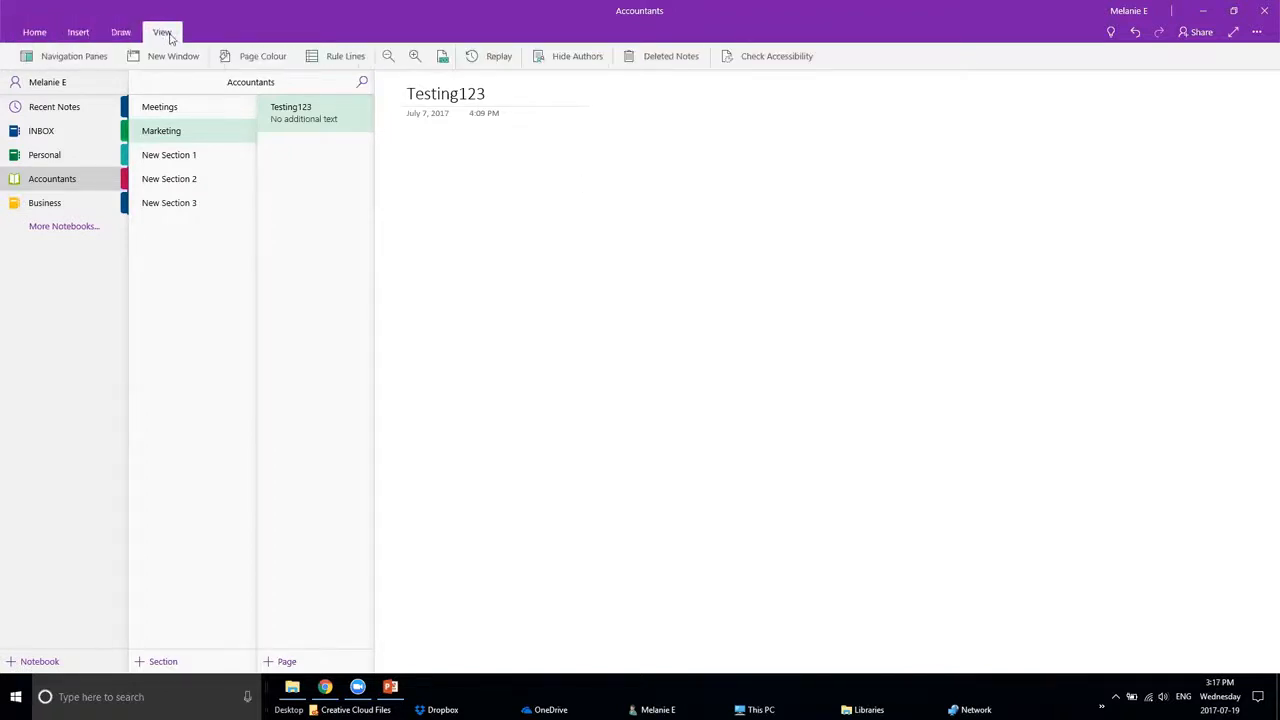
pyautogui.click(121, 33)
pyautogui.click(78, 33)
pyautogui.click(34, 33)
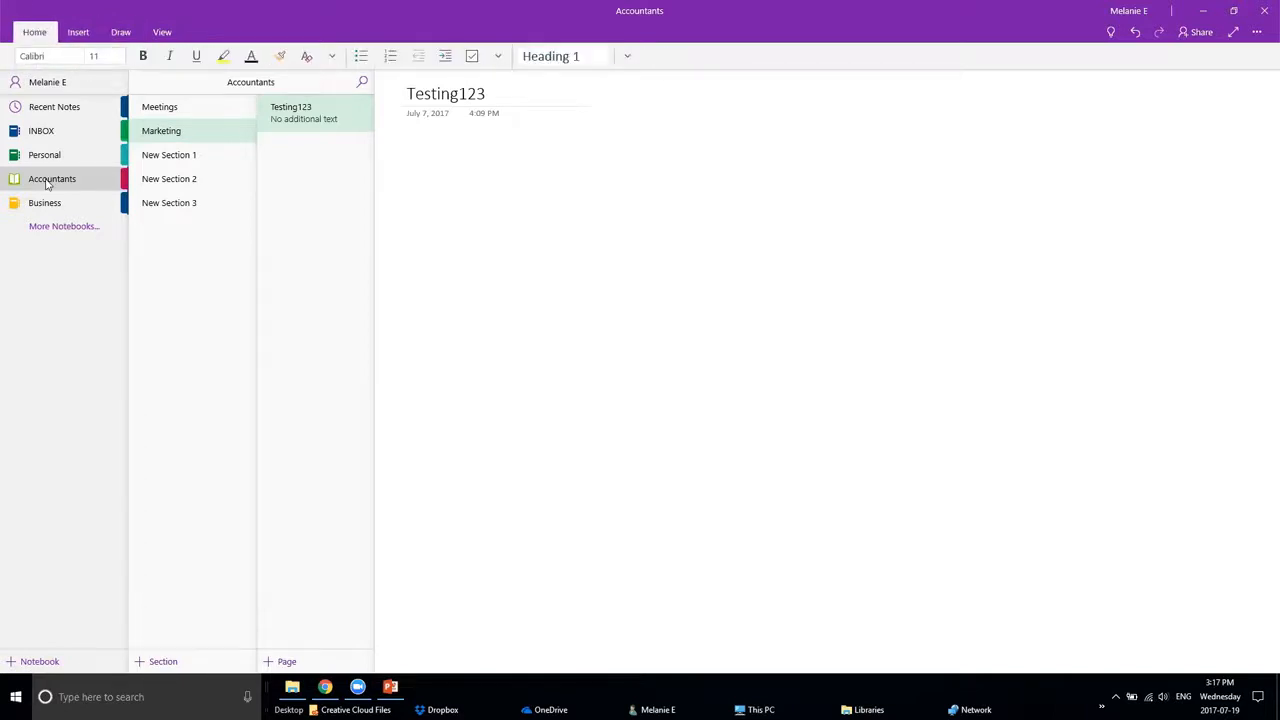
# Go to New Section 1 in the Personal notebook and examine the options available for that section
pyautogui.click(158, 158)
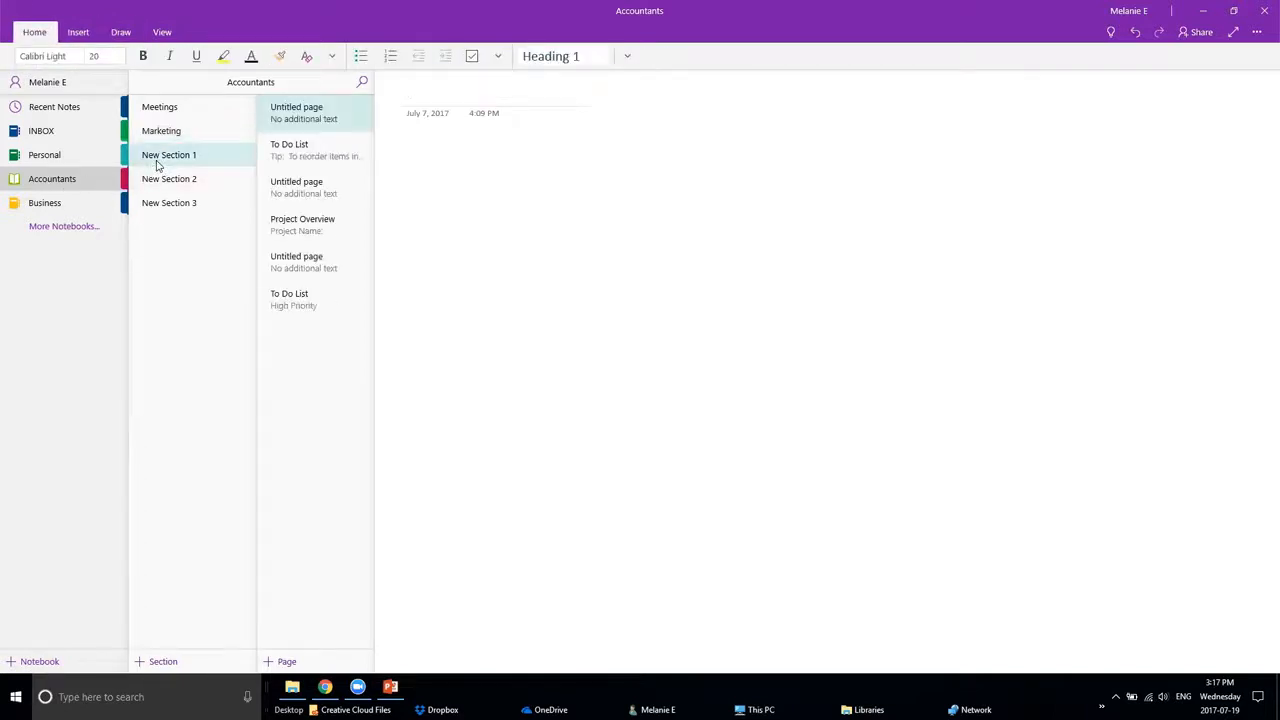
pyautogui.click(52, 155)
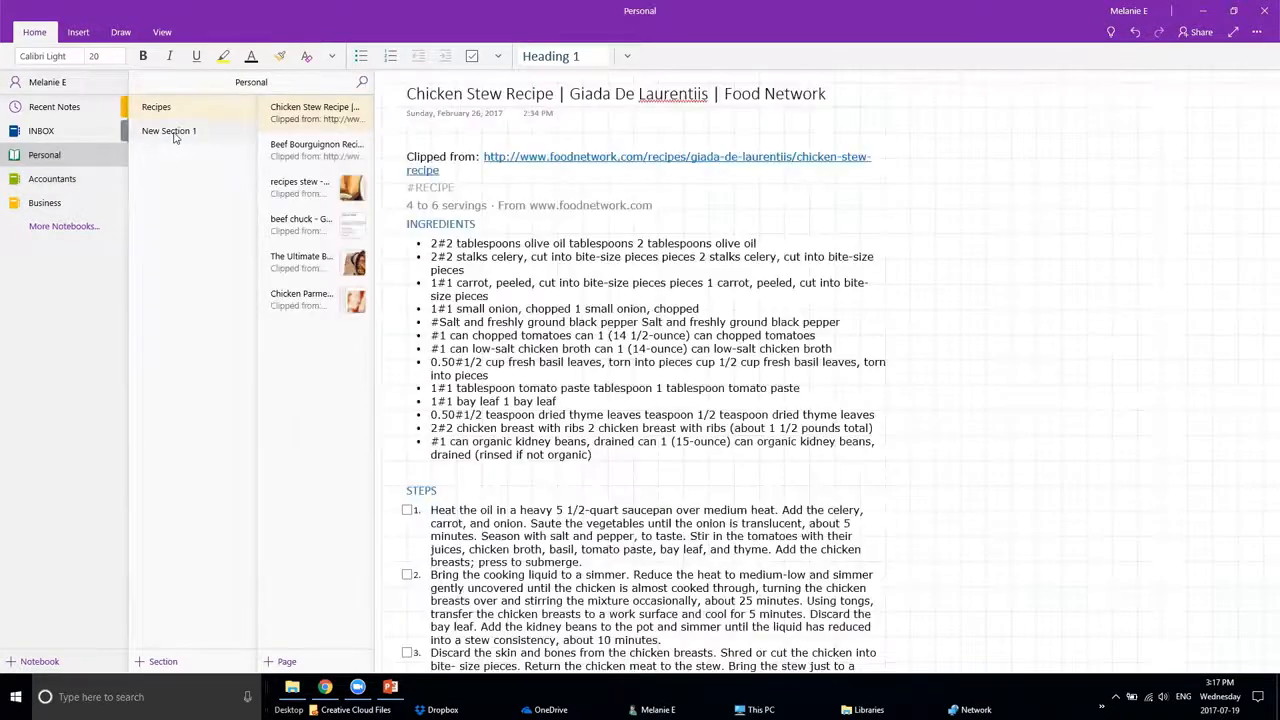
pyautogui.click(174, 134)
pyautogui.rightClick(175, 137)
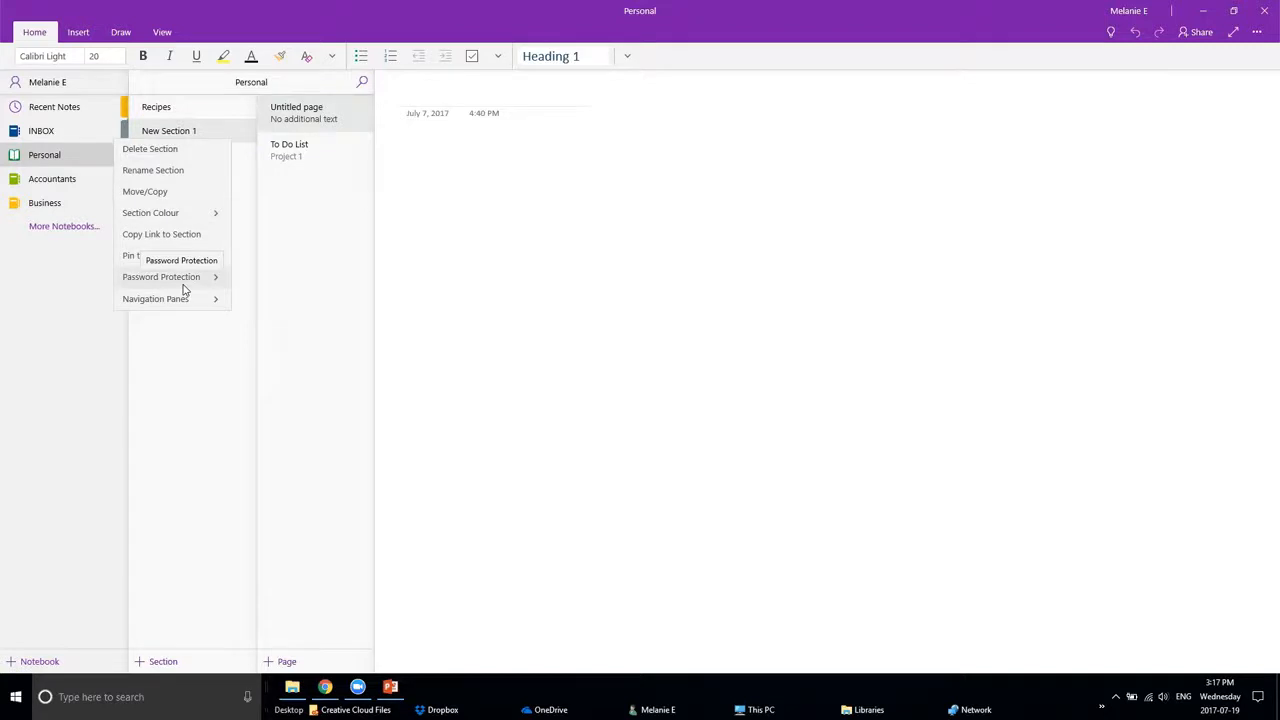
pyautogui.click(25, 154)
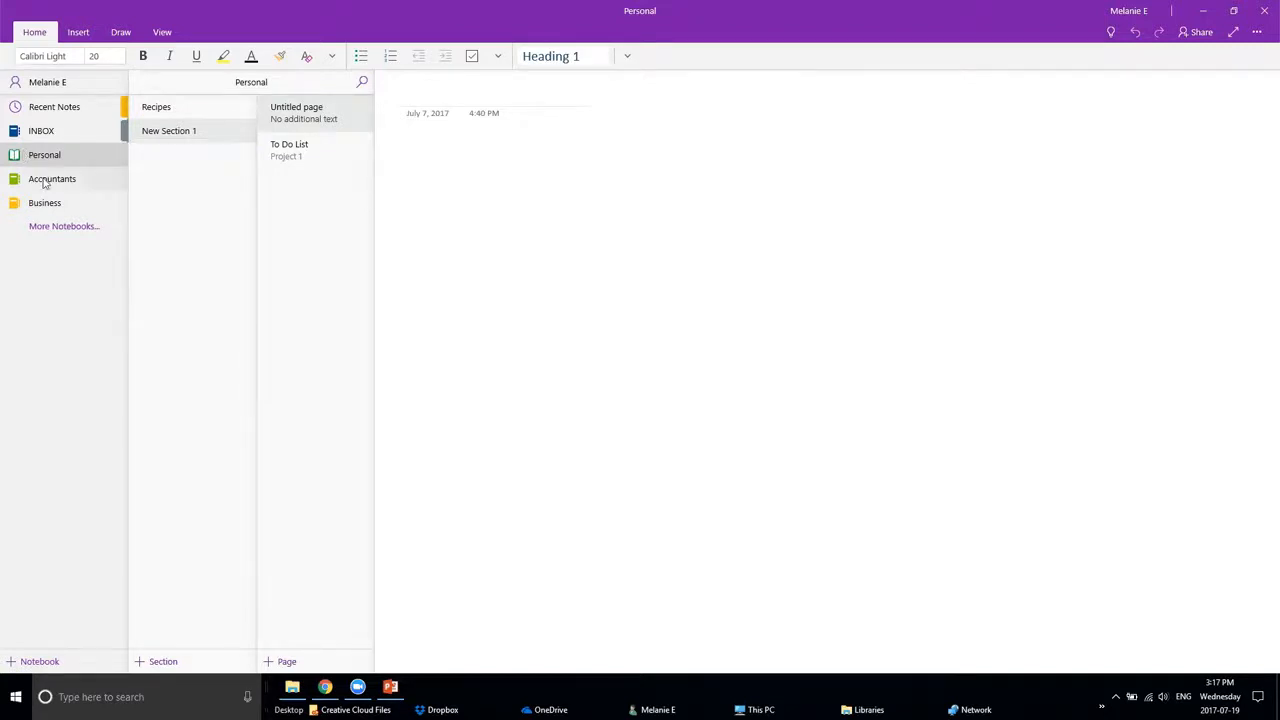
# Examine the options available for the Accountants notebook and for its New Section 2
pyautogui.click(44, 183)
pyautogui.rightClick(44, 183)
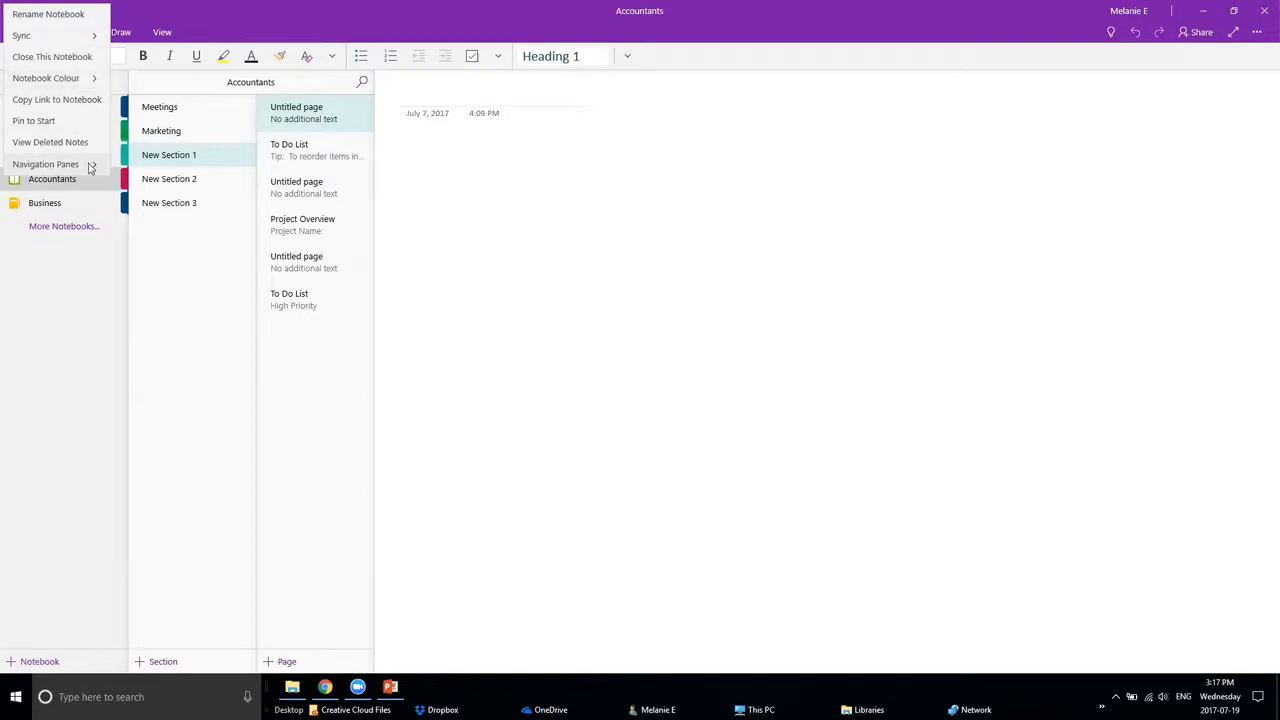
pyautogui.click(160, 188)
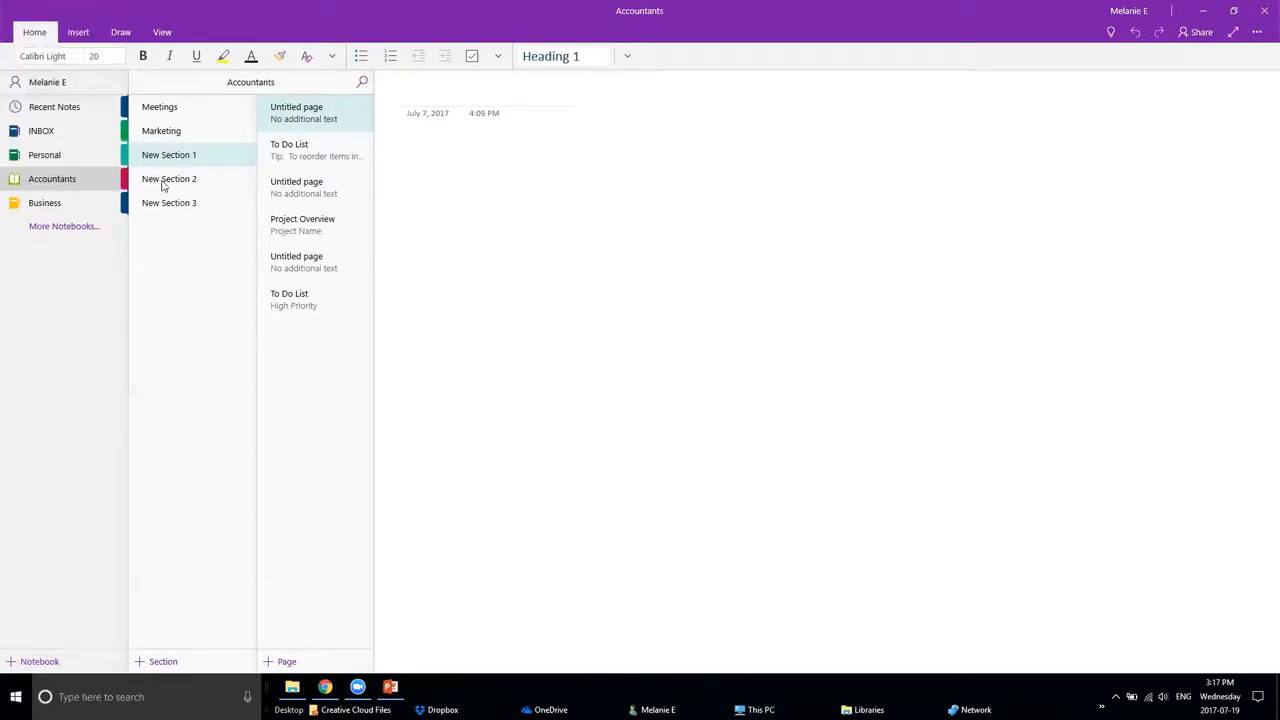
pyautogui.rightClick(166, 180)
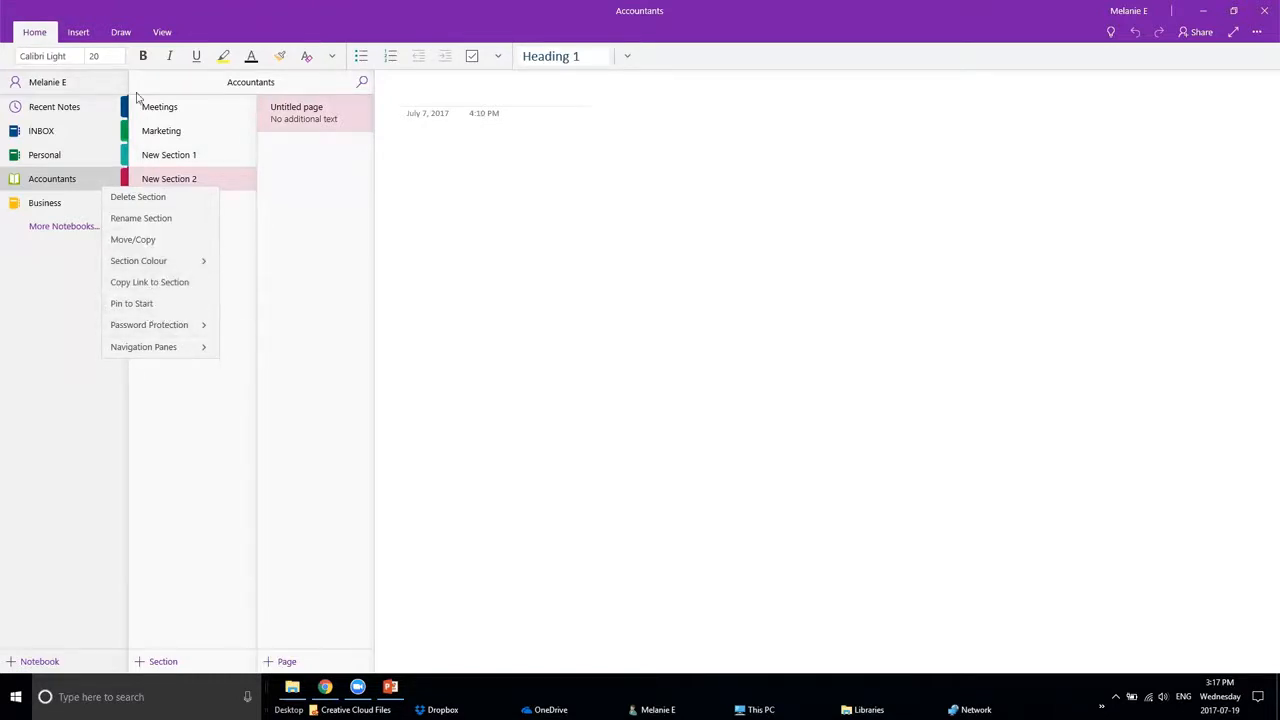
pyautogui.click(200, 463)
# In New Section 1 of Accountants, examine the page options for the first To Do List page and the untitled page below it
pyautogui.click(160, 154)
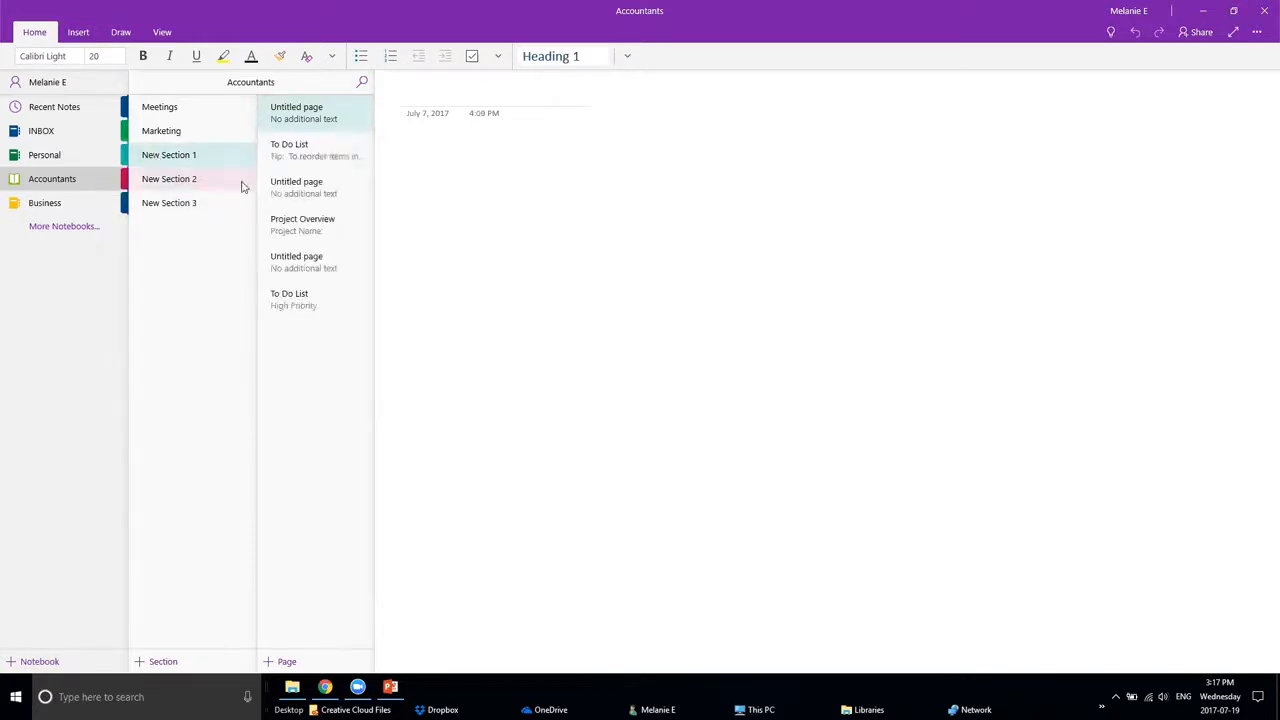
pyautogui.click(295, 190)
pyautogui.rightClick(298, 188)
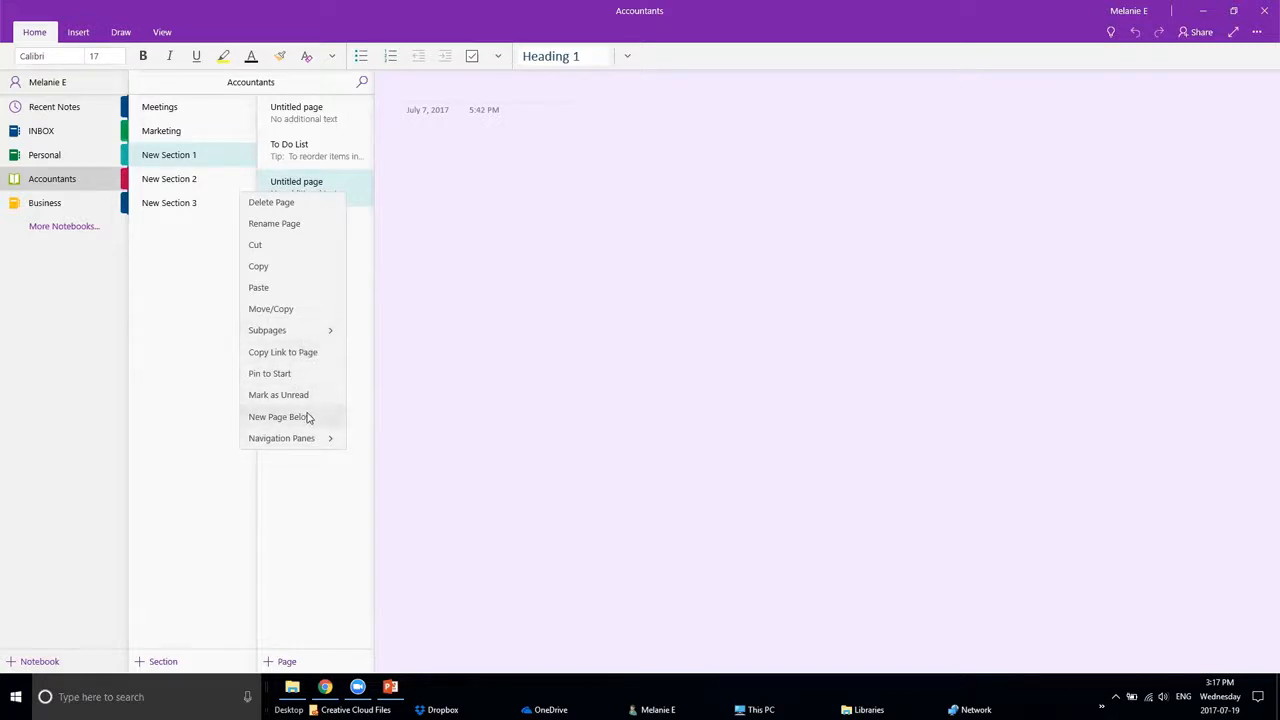
pyautogui.click(321, 154)
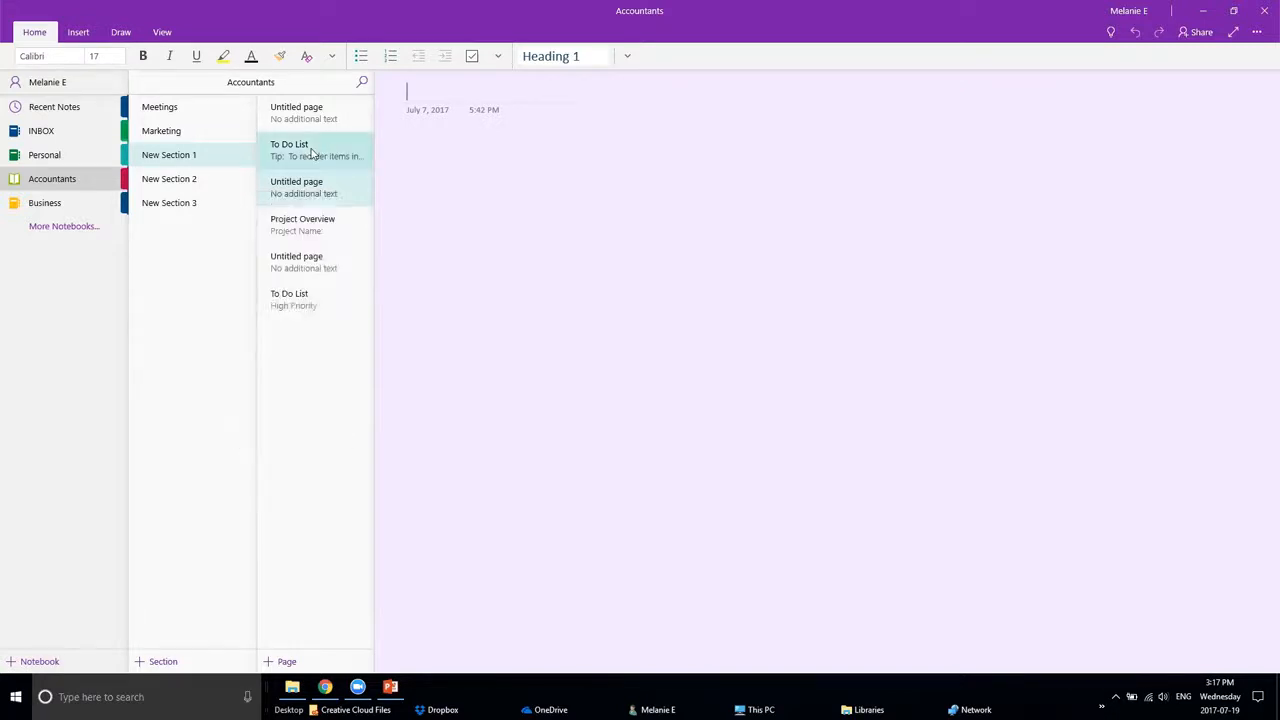
pyautogui.click(311, 152)
pyautogui.rightClick(311, 152)
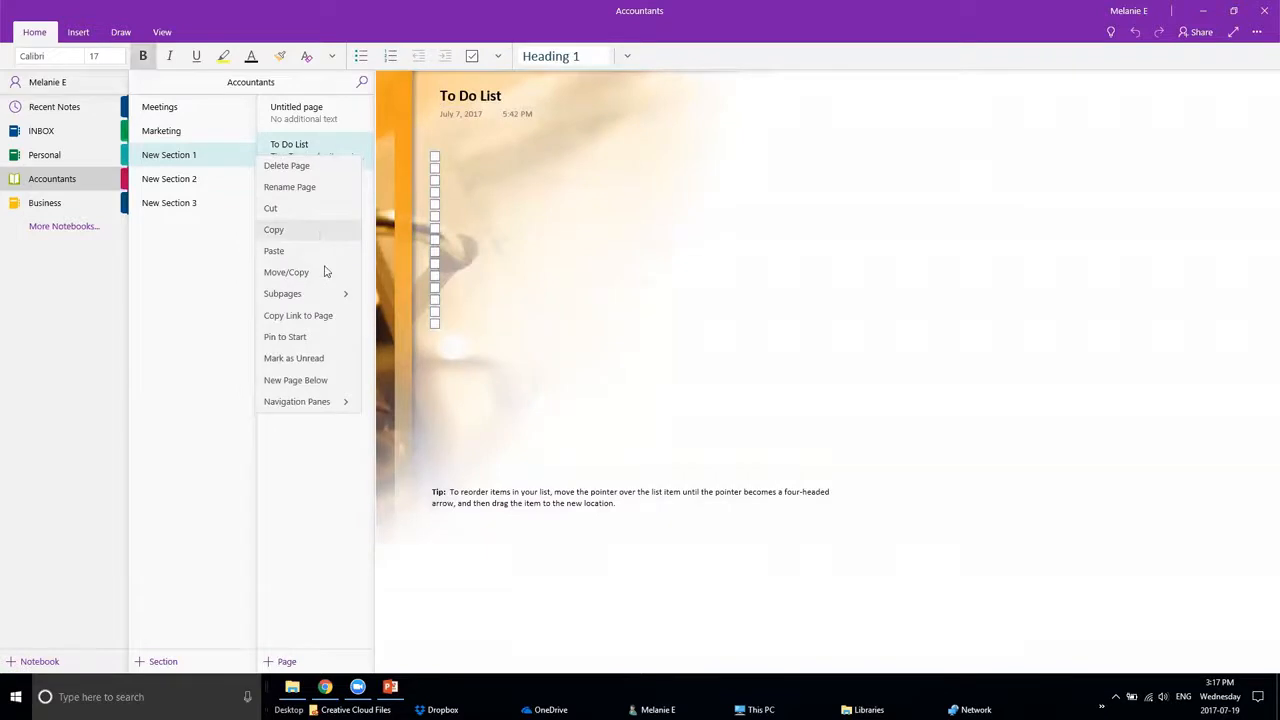
pyautogui.click(286, 121)
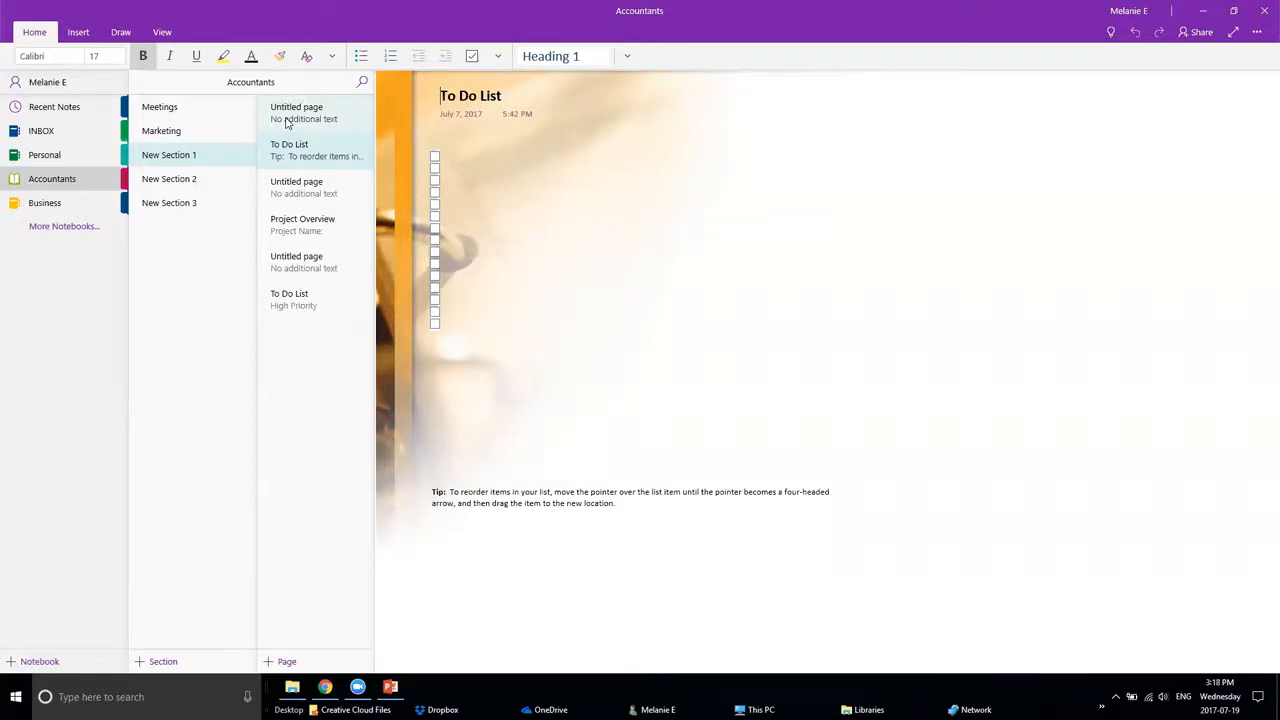
pyautogui.click(322, 189)
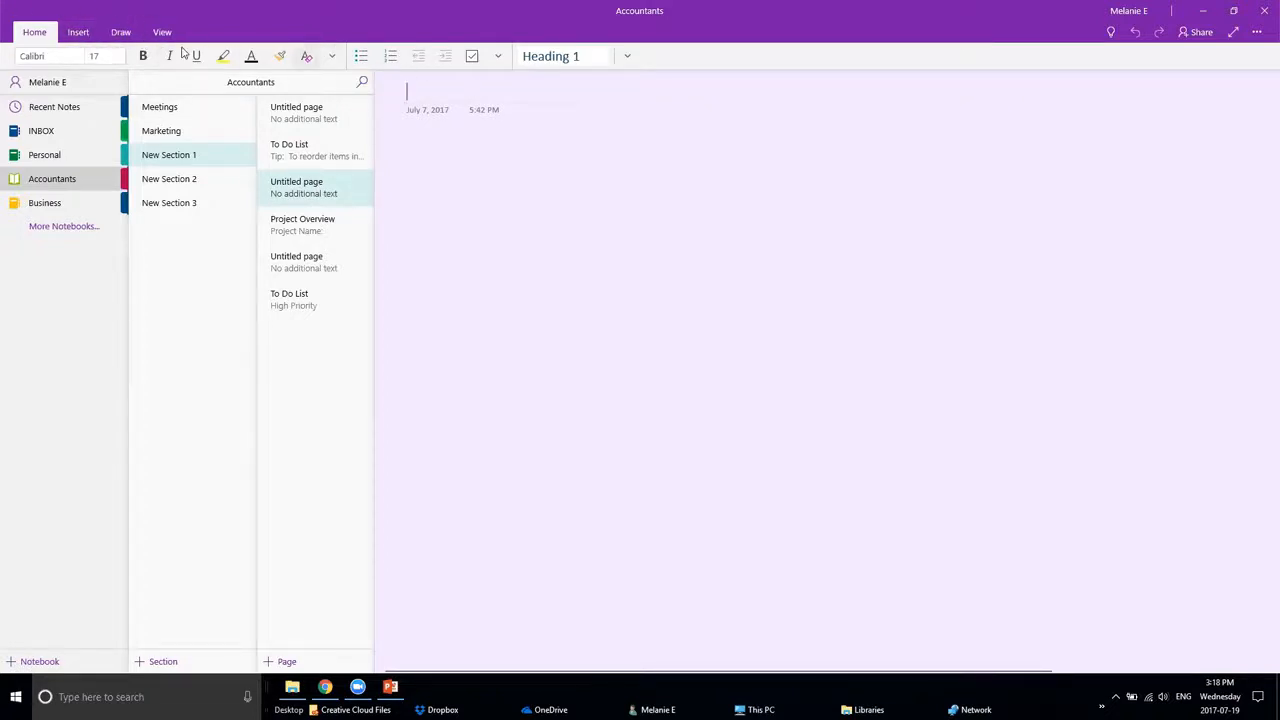
pyautogui.rightClick(323, 200)
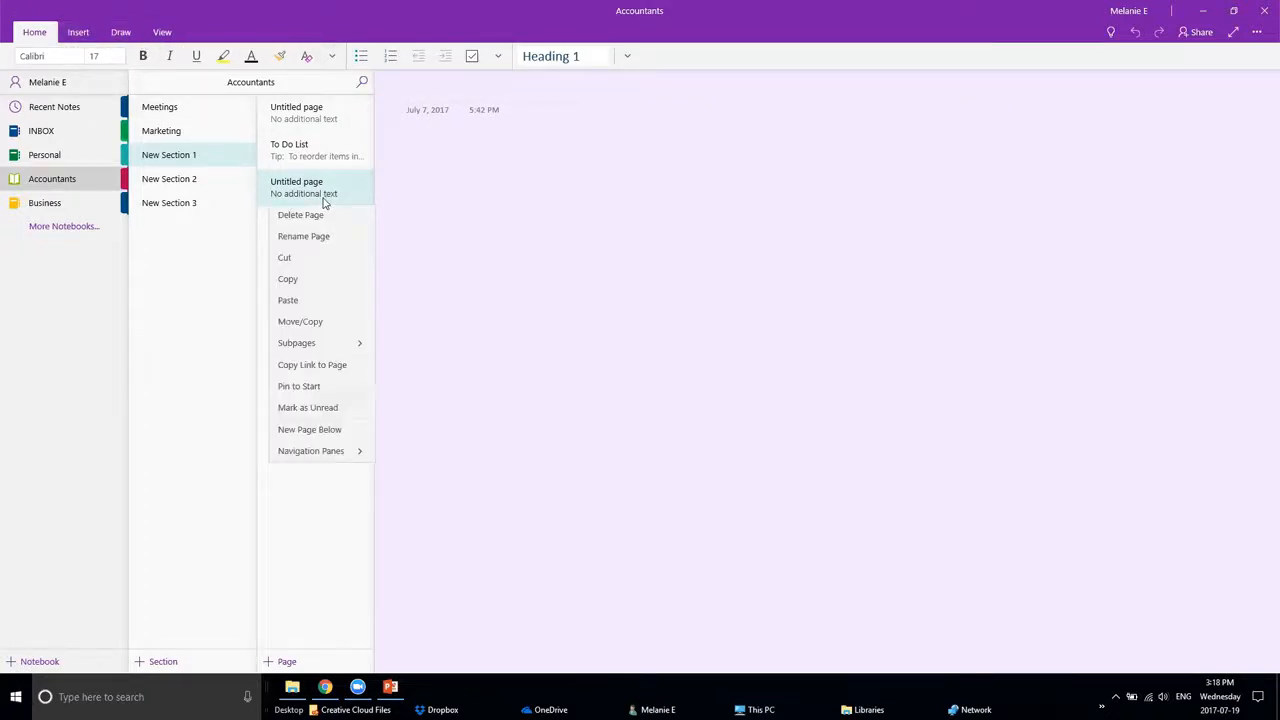
pyautogui.click(316, 160)
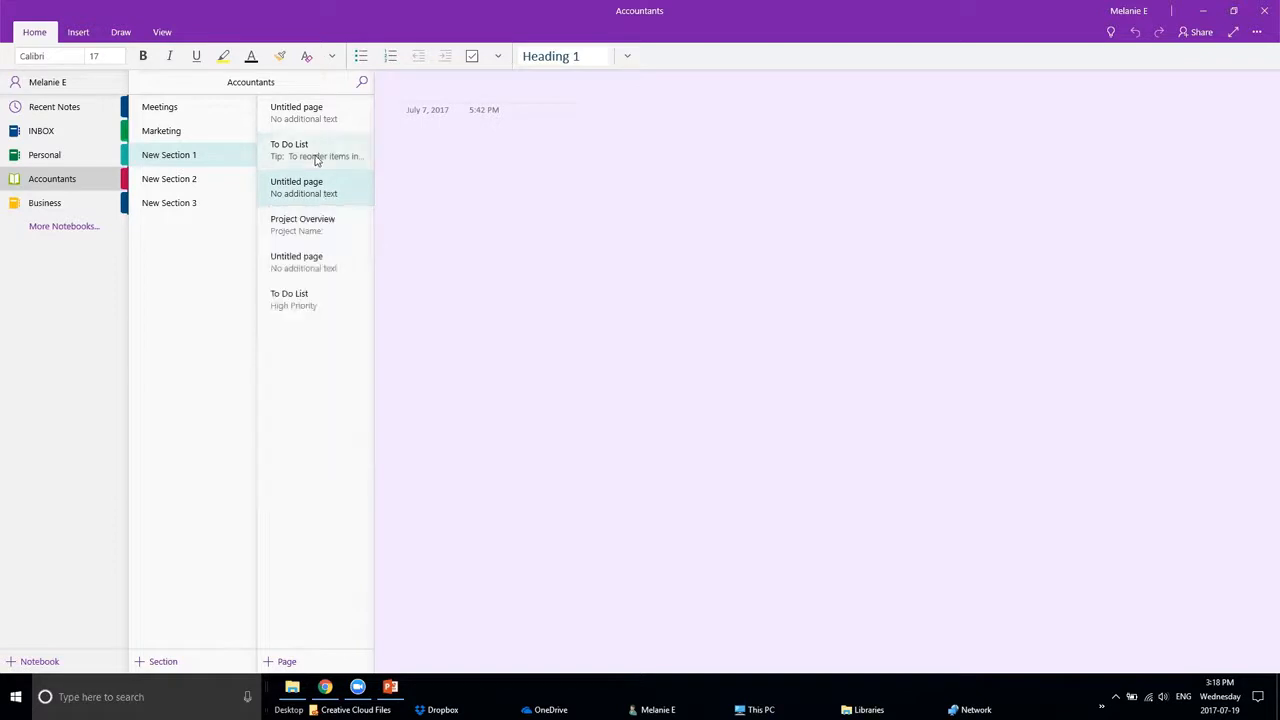
# Title the untitled page below Project Overview "Testing"
pyautogui.click(305, 226)
pyautogui.rightClick(292, 268)
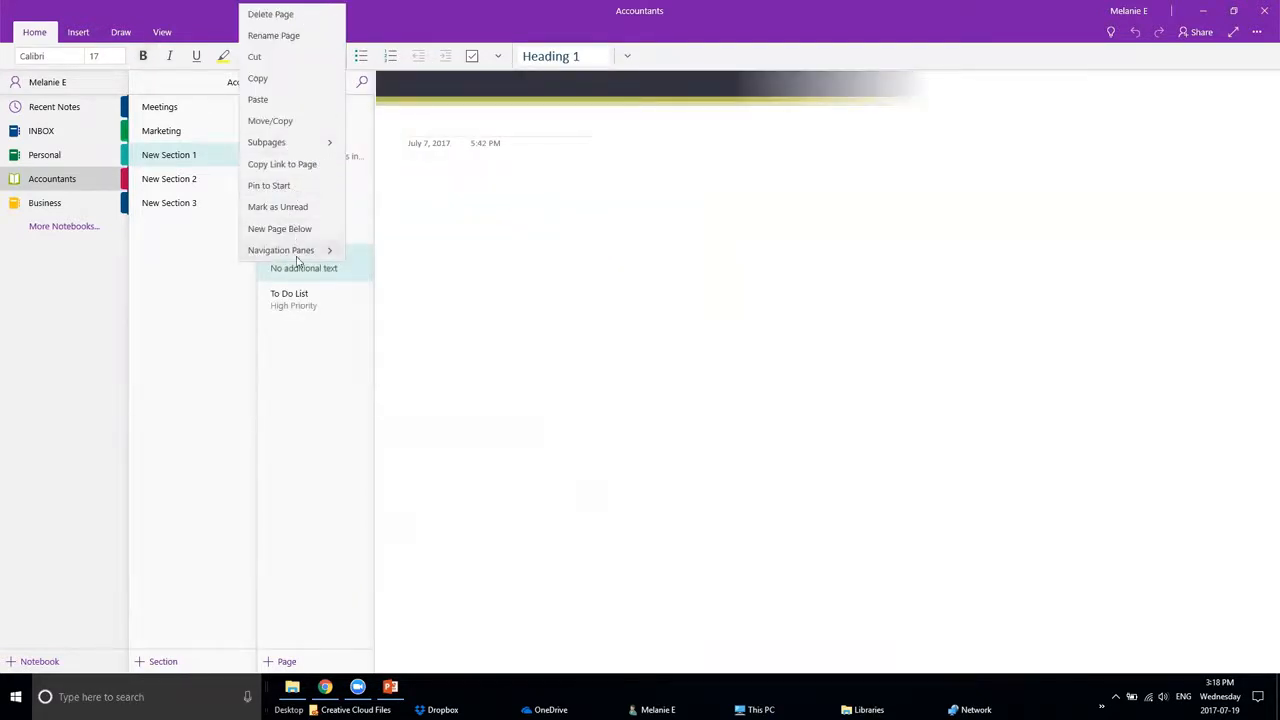
pyautogui.click(293, 307)
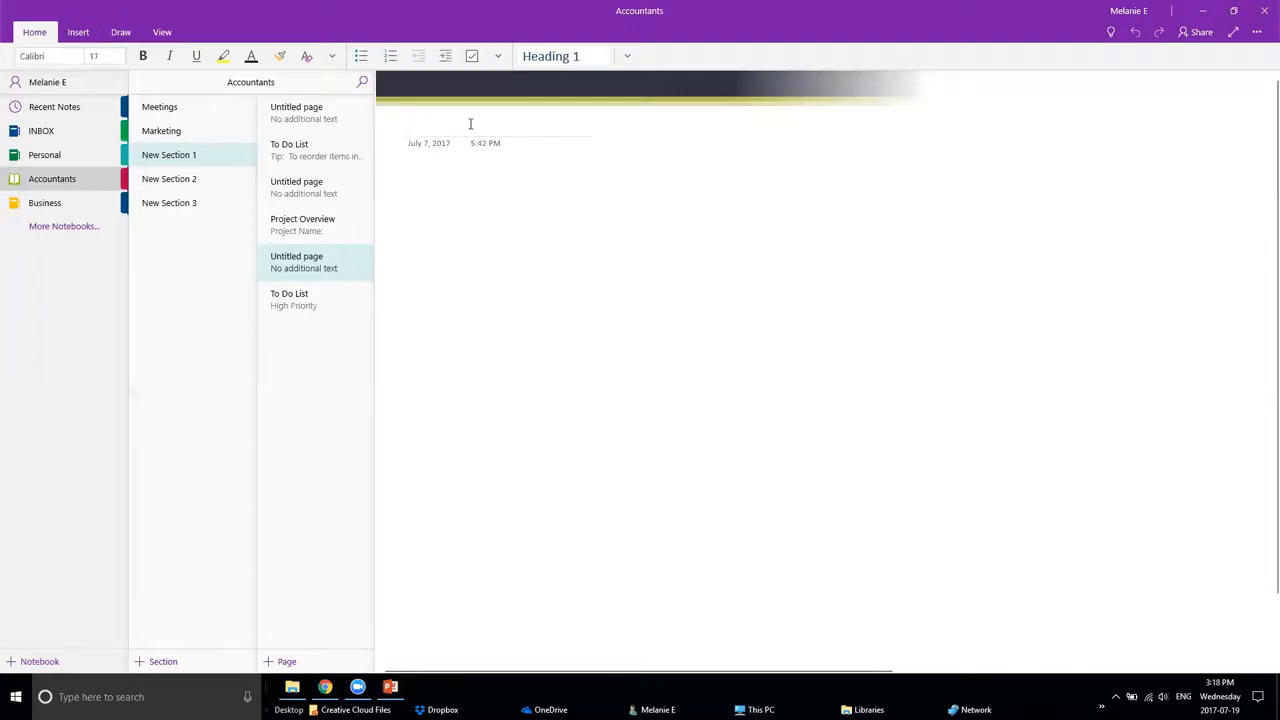
pyautogui.write('Testing')
pyautogui.click(566, 344)
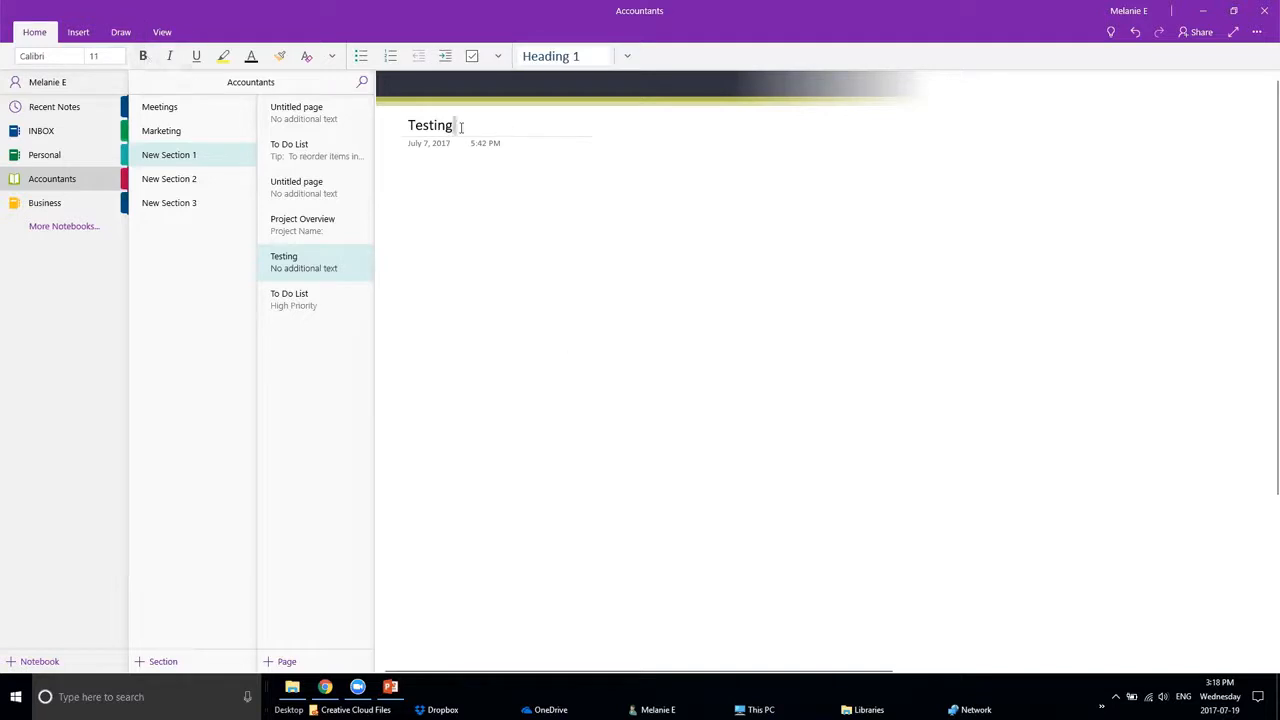
# Set the font size of the "Testing" page title to 14
pyautogui.moveTo(471, 123); pyautogui.dragTo(395, 121)
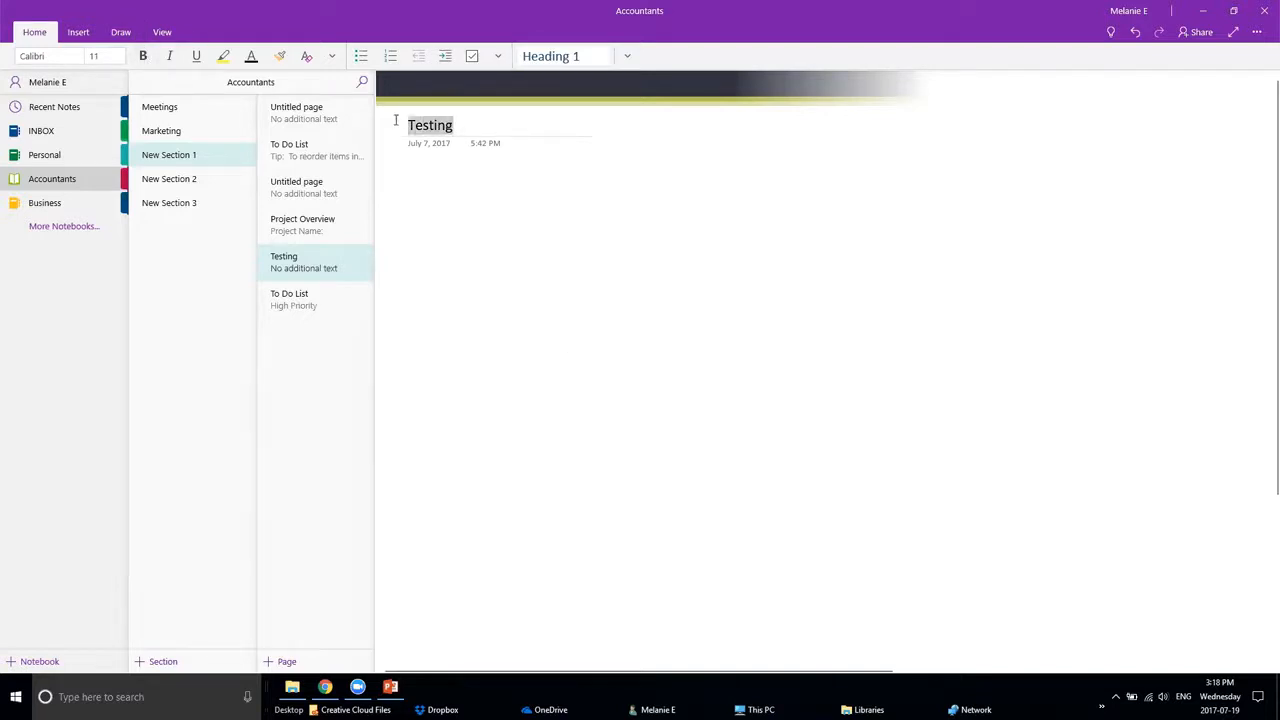
pyautogui.click(120, 56)
pyautogui.click(135, 245)
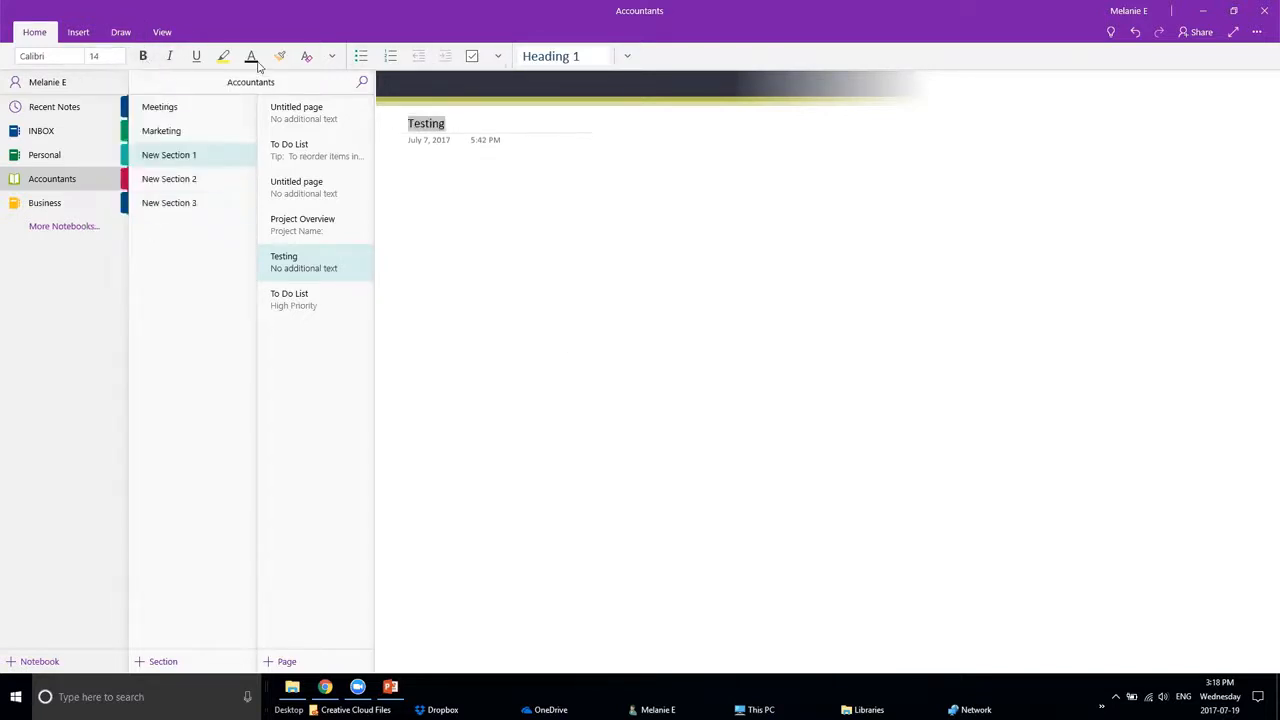
pyautogui.click(569, 234)
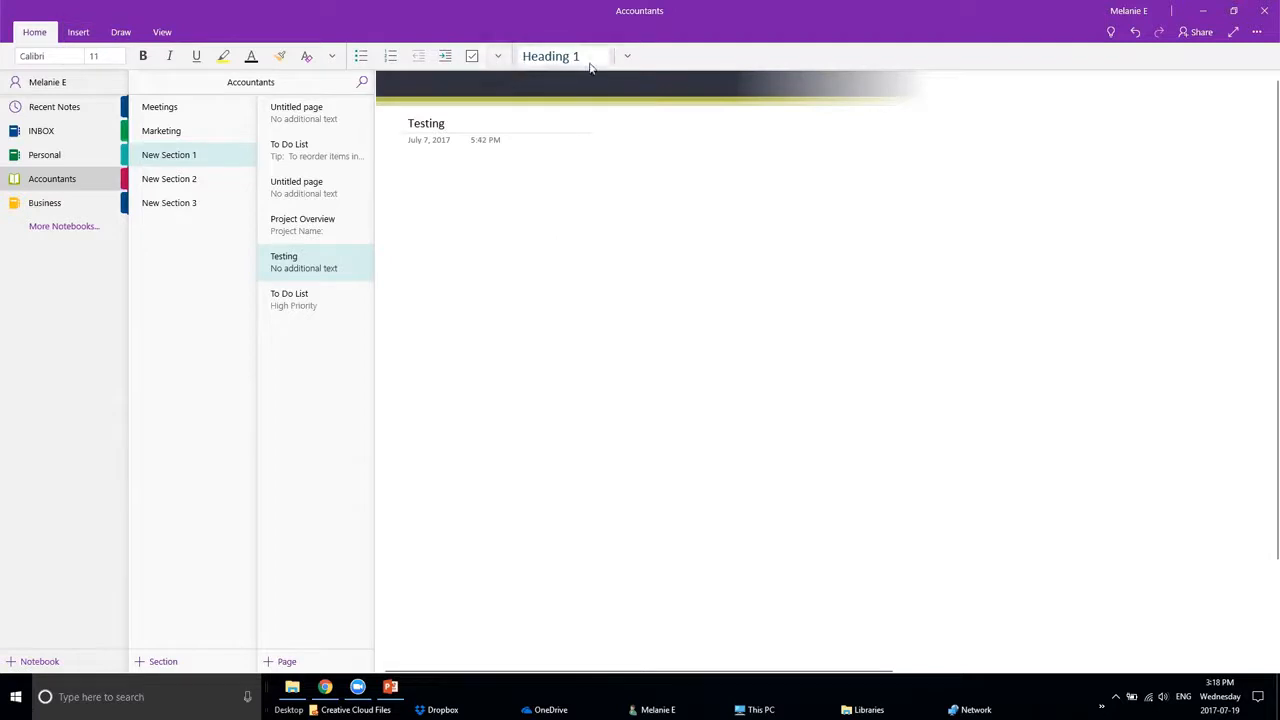
# Apply the Page Title style to the "Testing" title text
pyautogui.click(481, 122)
pyautogui.moveTo(481, 122); pyautogui.dragTo(406, 124)
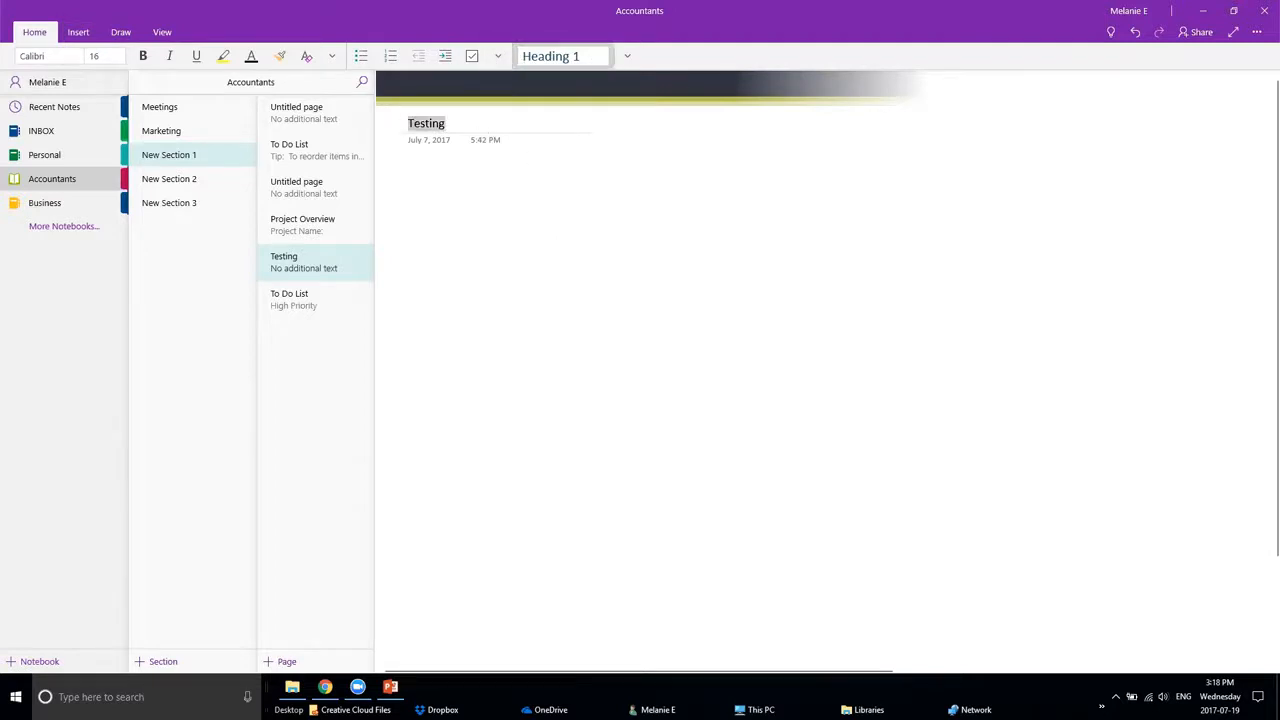
pyautogui.click(627, 56)
pyautogui.click(566, 310)
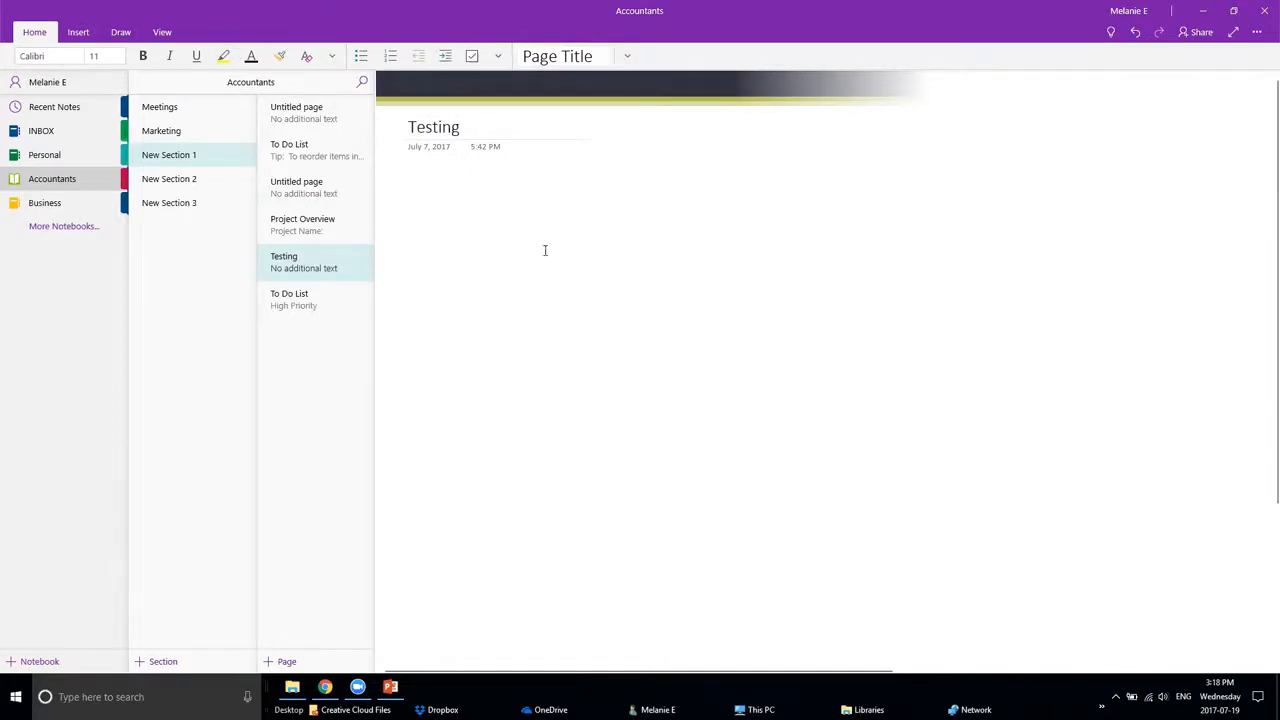
# Insert a one-row, two-column table below the title with "Asasa" in the first cell, and add a "z" note beneath it
pyautogui.click(76, 33)
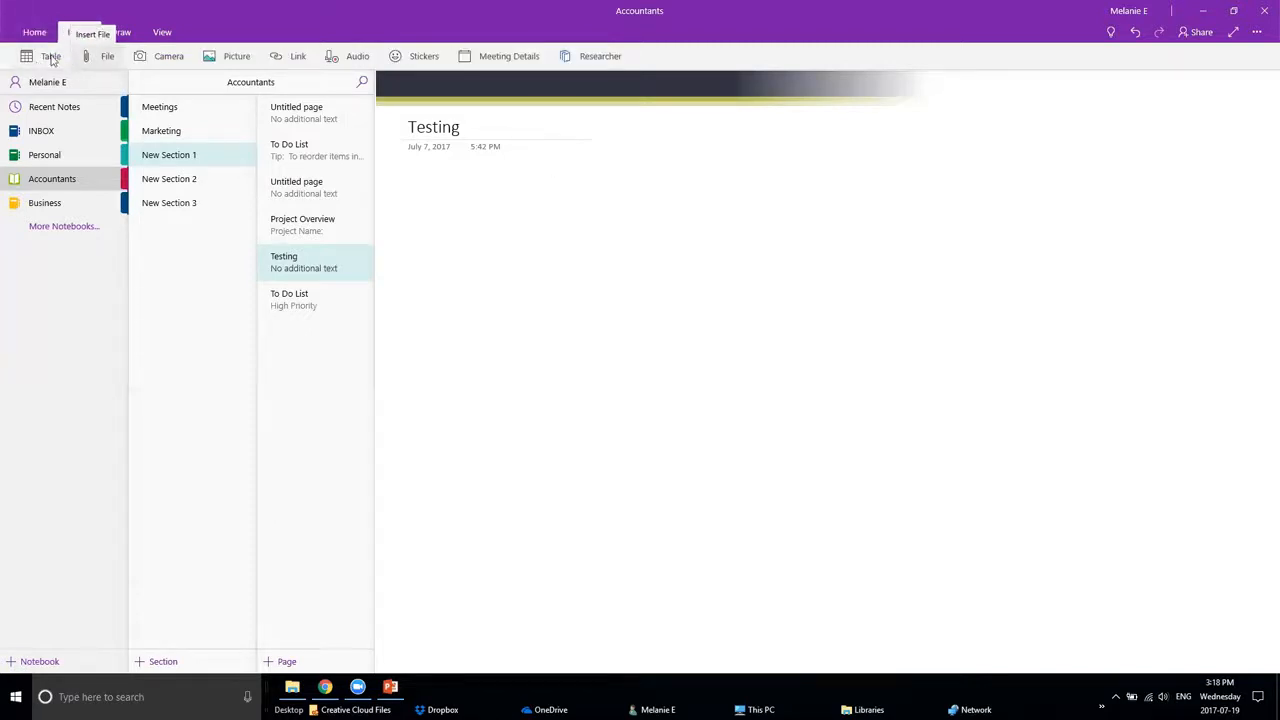
pyautogui.click(517, 197)
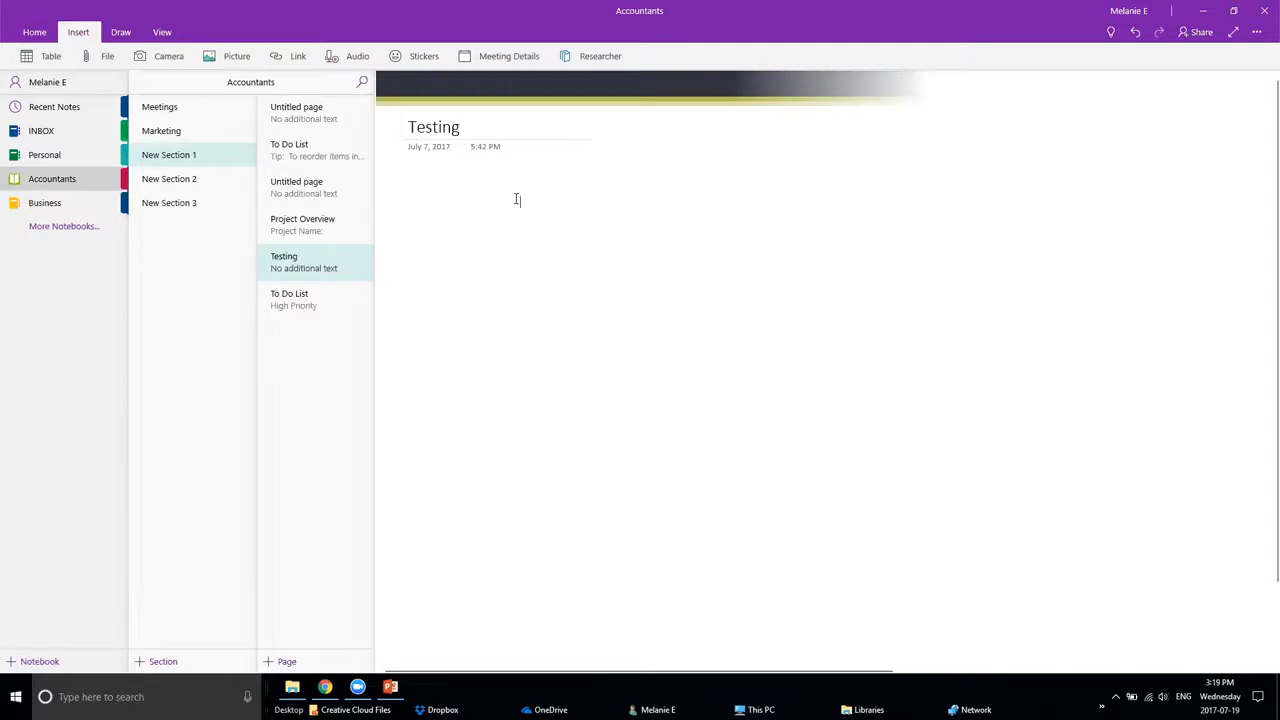
pyautogui.click(27, 56)
pyautogui.write('Asasa')
pyautogui.click(629, 253)
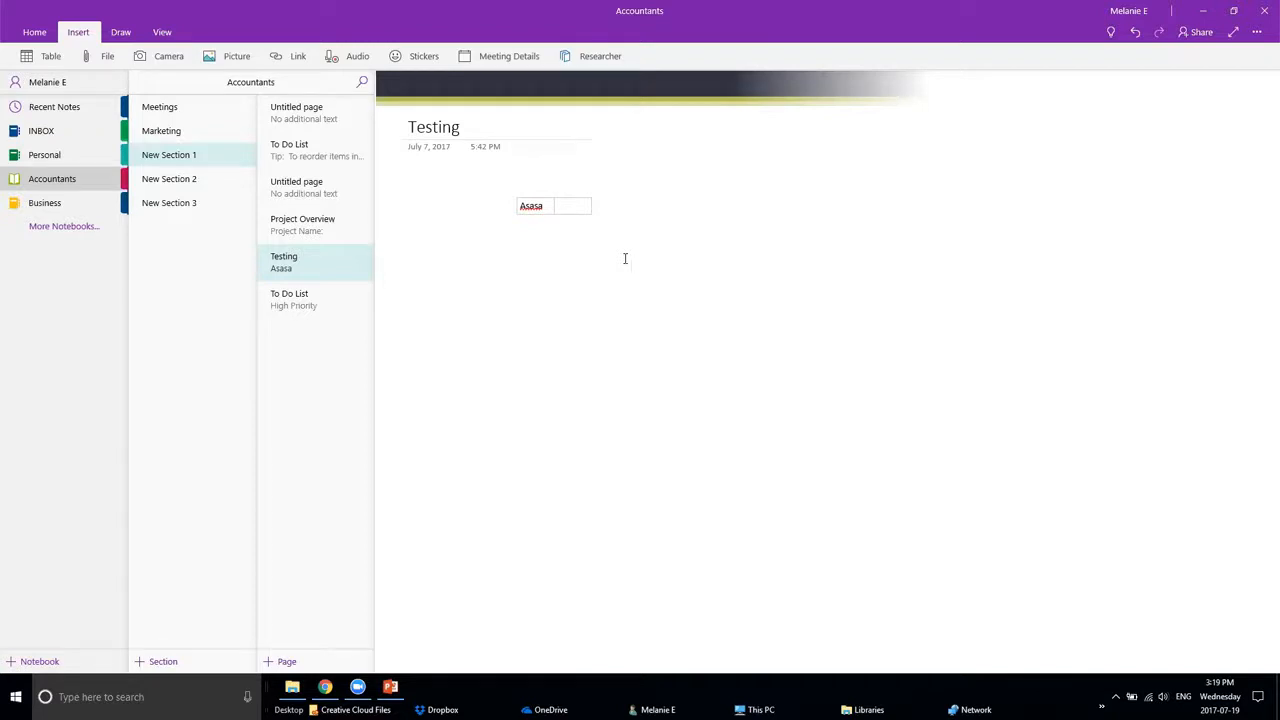
pyautogui.click(585, 207)
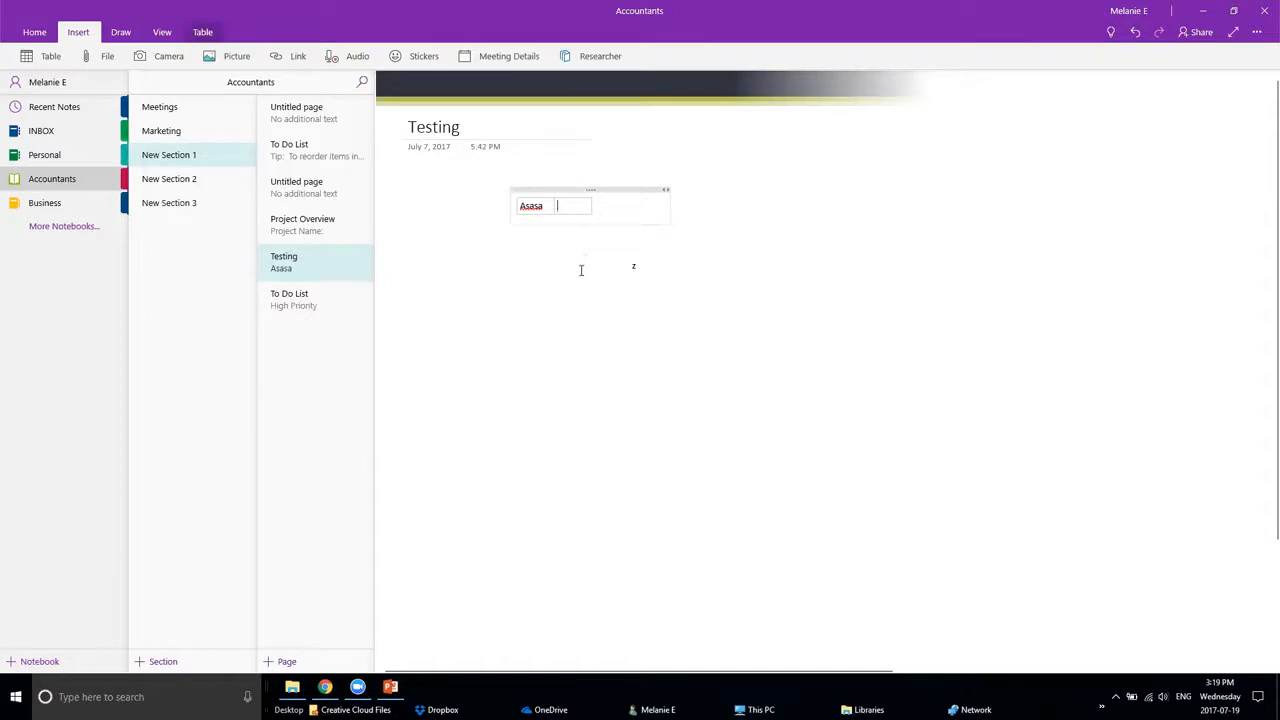
pyautogui.click(498, 344)
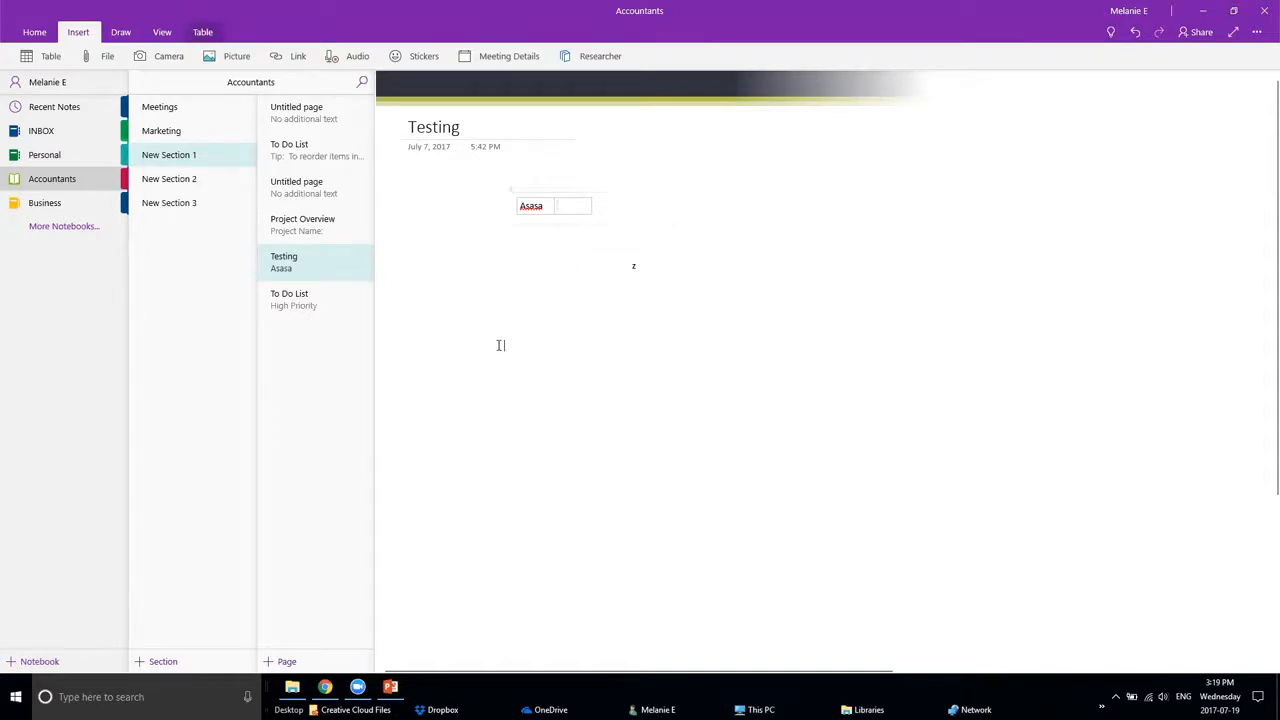
# Insert a PDF printout of "Sample Training Action Plan 2016.pdf" into the blank area below the table on the "Testing" page
pyautogui.click(107, 57)
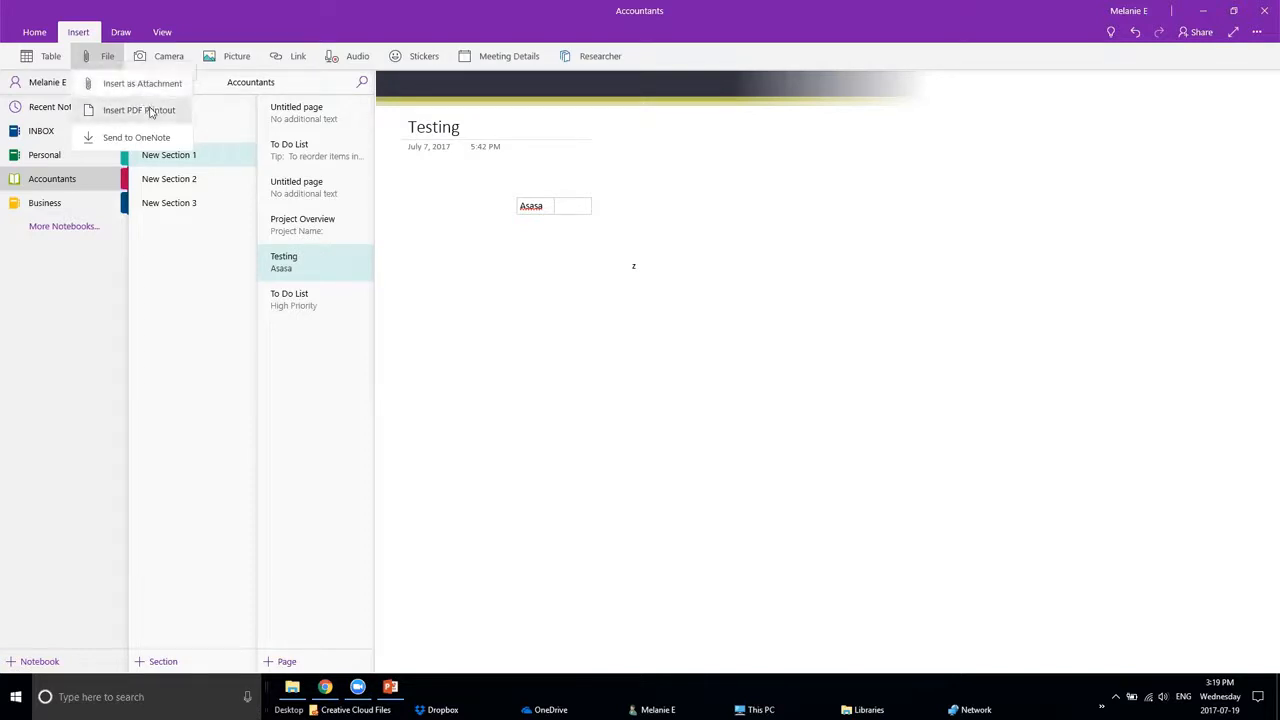
pyautogui.click(504, 345)
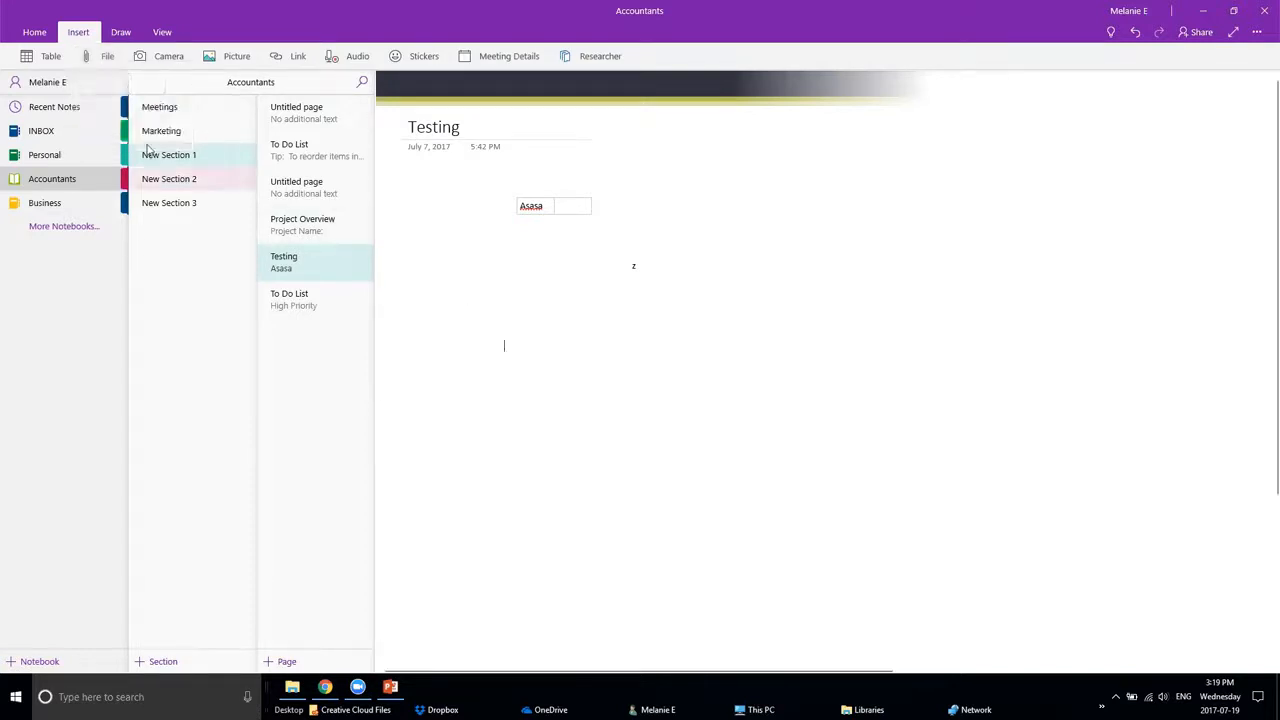
pyautogui.click(107, 57)
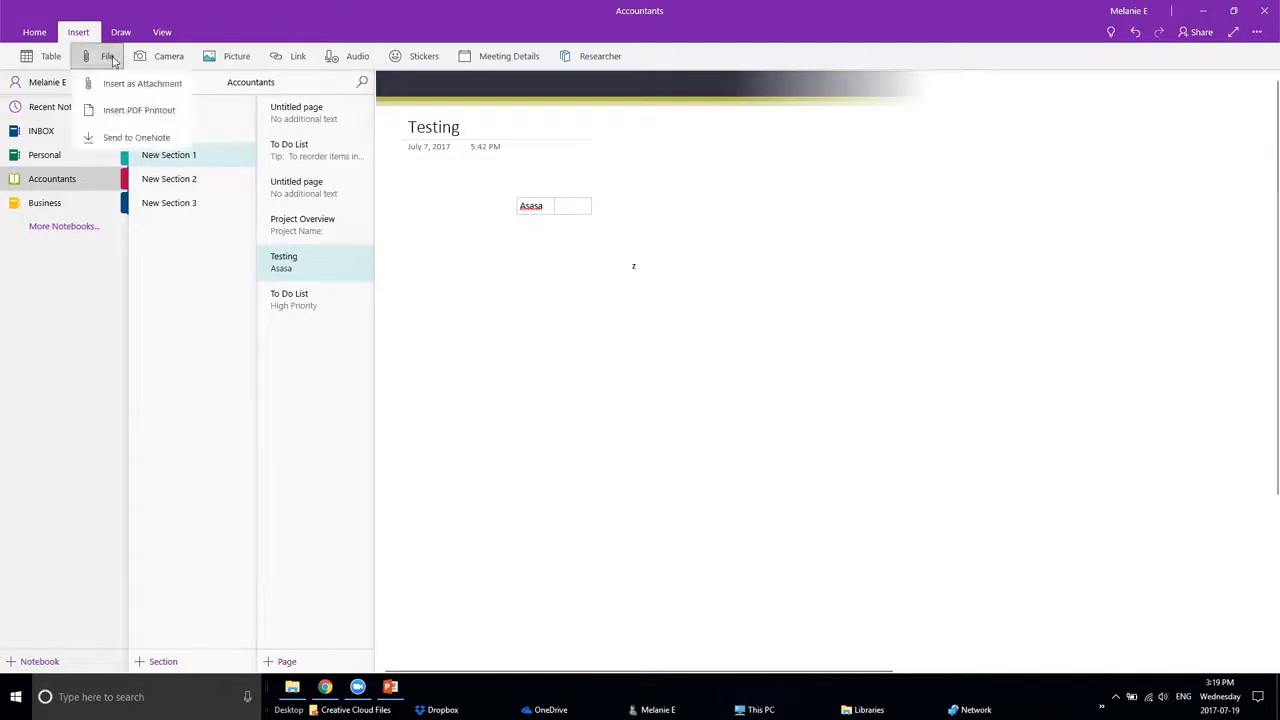
pyautogui.click(118, 112)
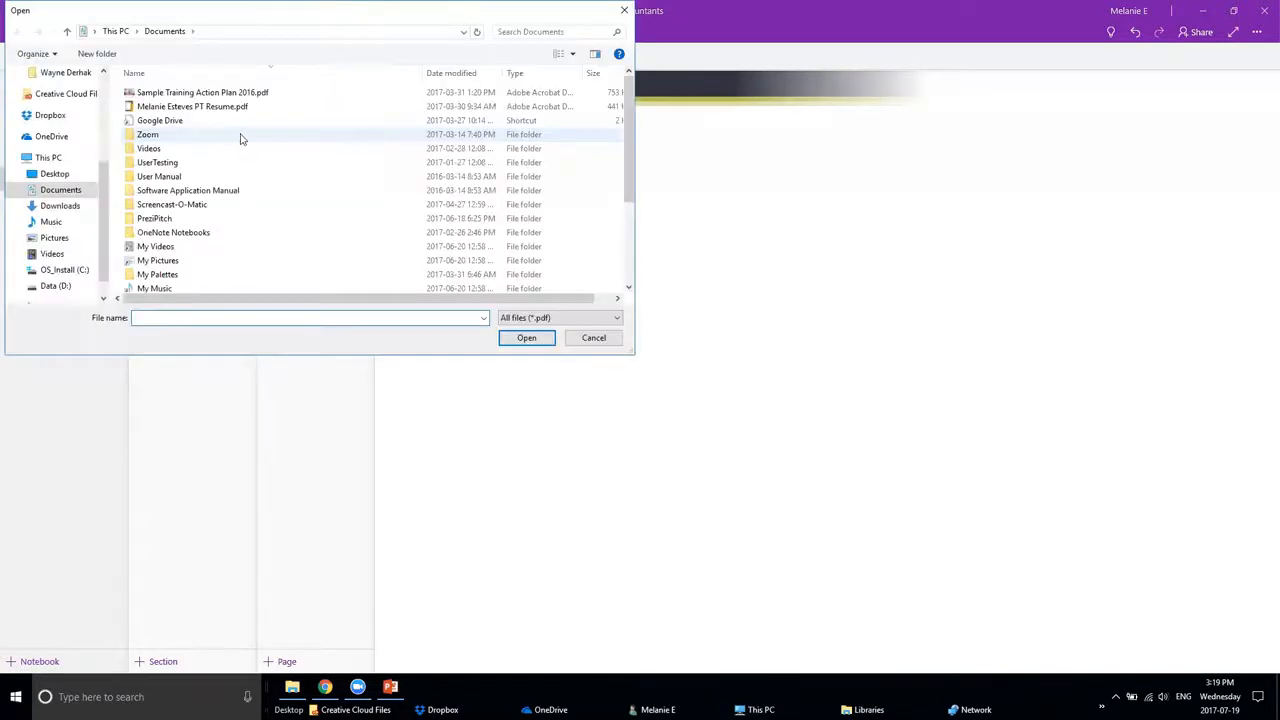
pyautogui.click(250, 93)
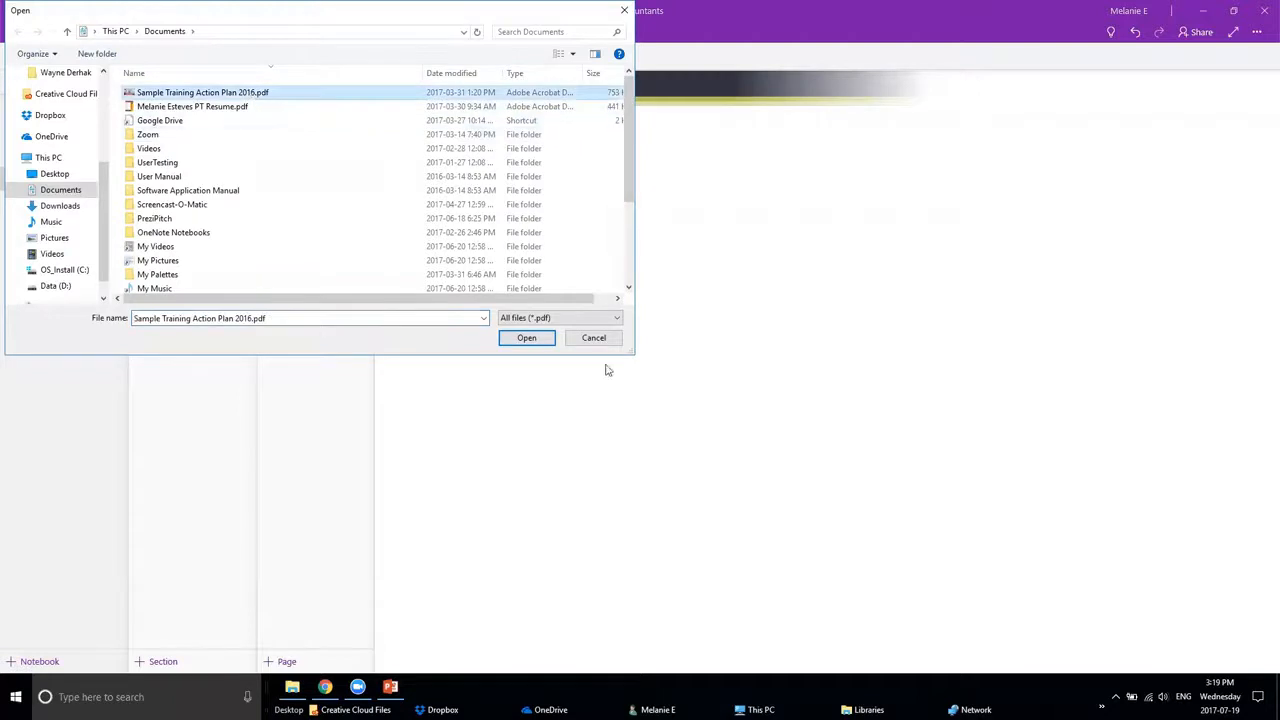
pyautogui.click(538, 341)
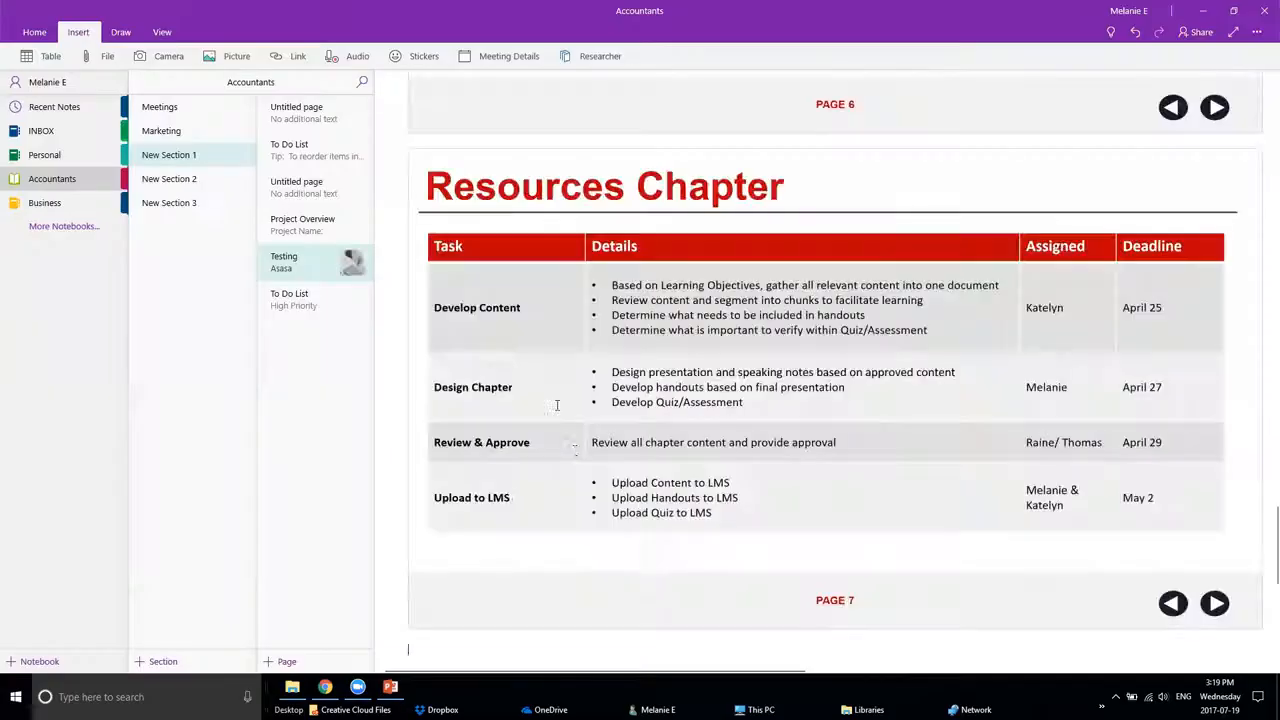
# Look through the inserted Training Action Plan printout from its last page back to the cover and the file attachment
pyautogui.scroll(-5, 598, 477)
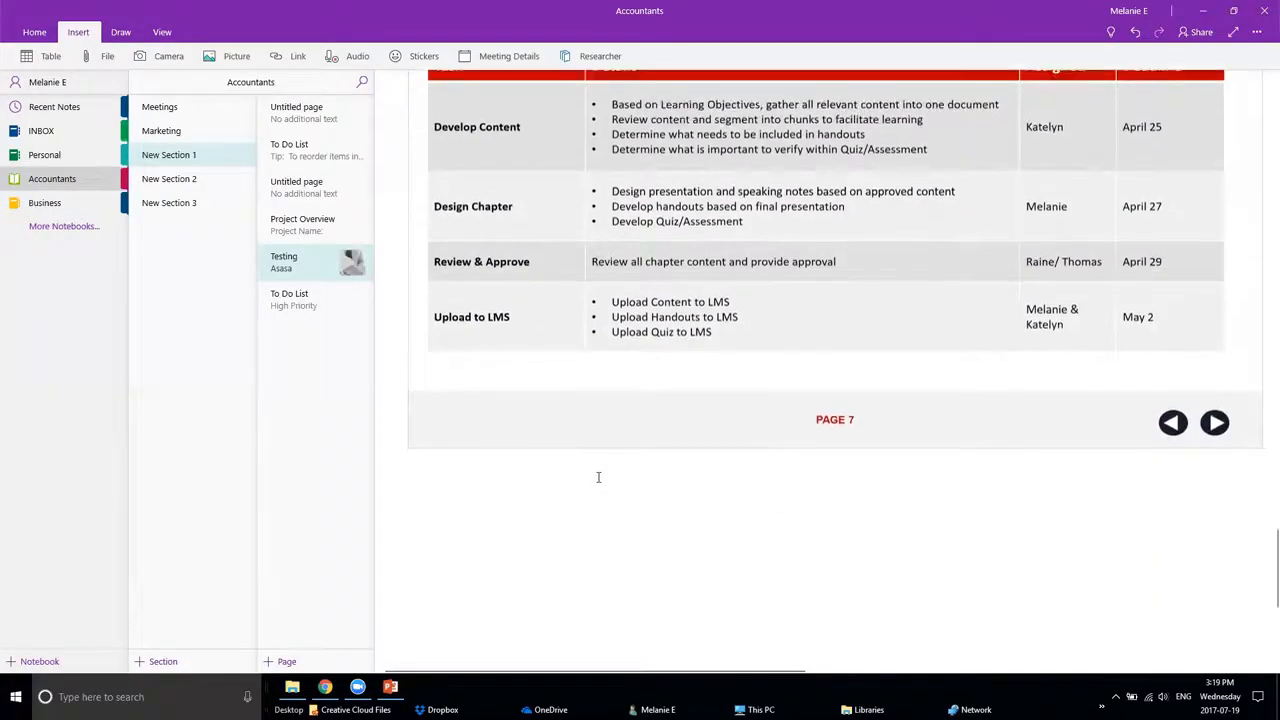
pyautogui.scroll(4, 598, 477)
pyautogui.scroll(20, 598, 477)
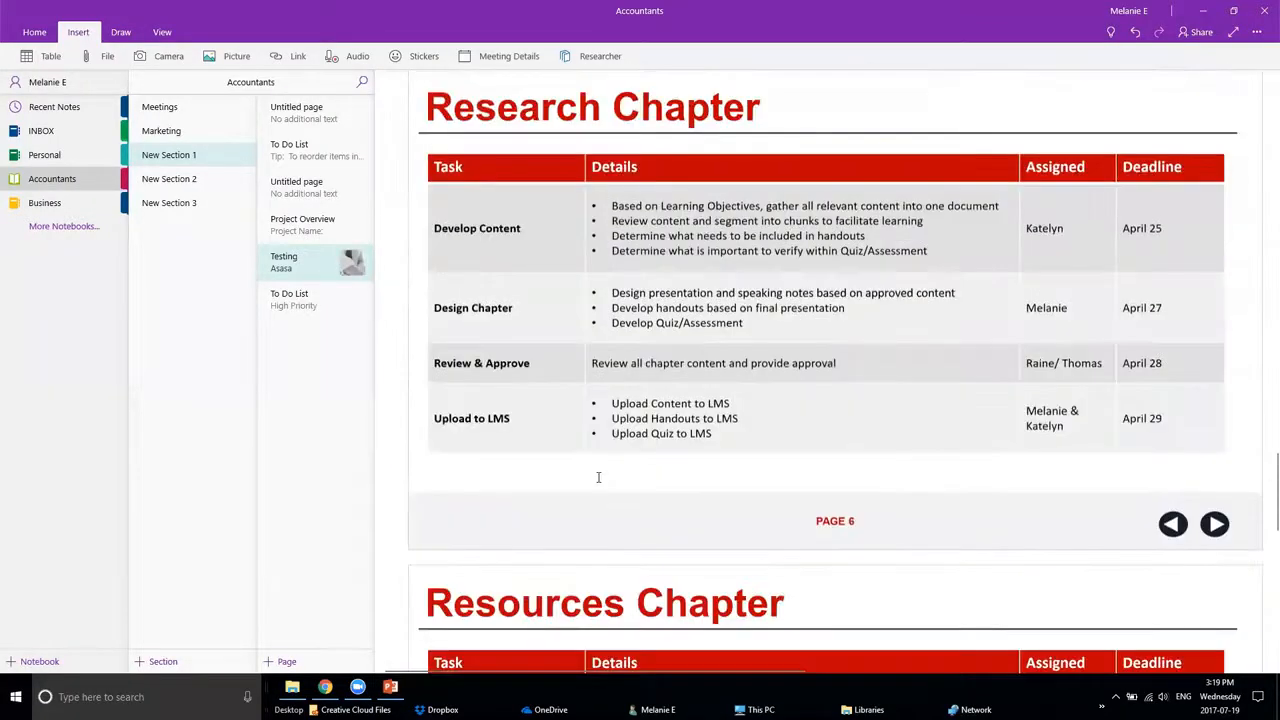
pyautogui.scroll(-2, 598, 477)
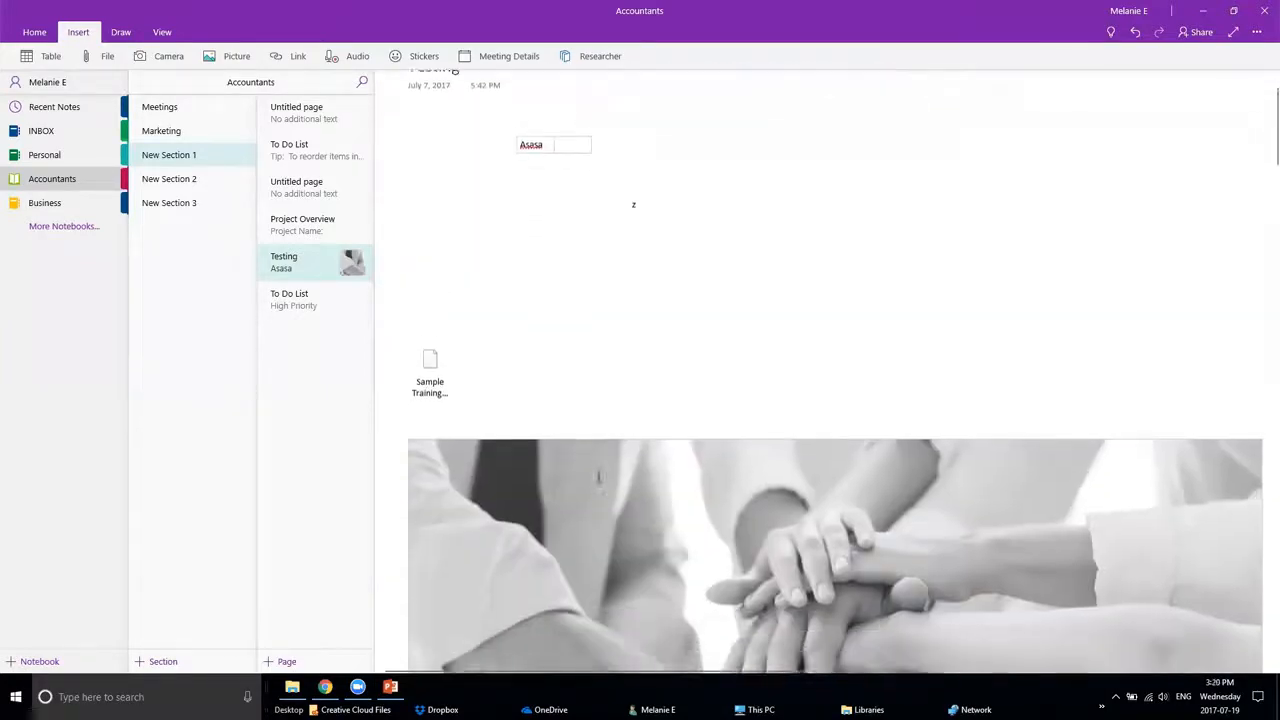
pyautogui.scroll(-6, 495, 398)
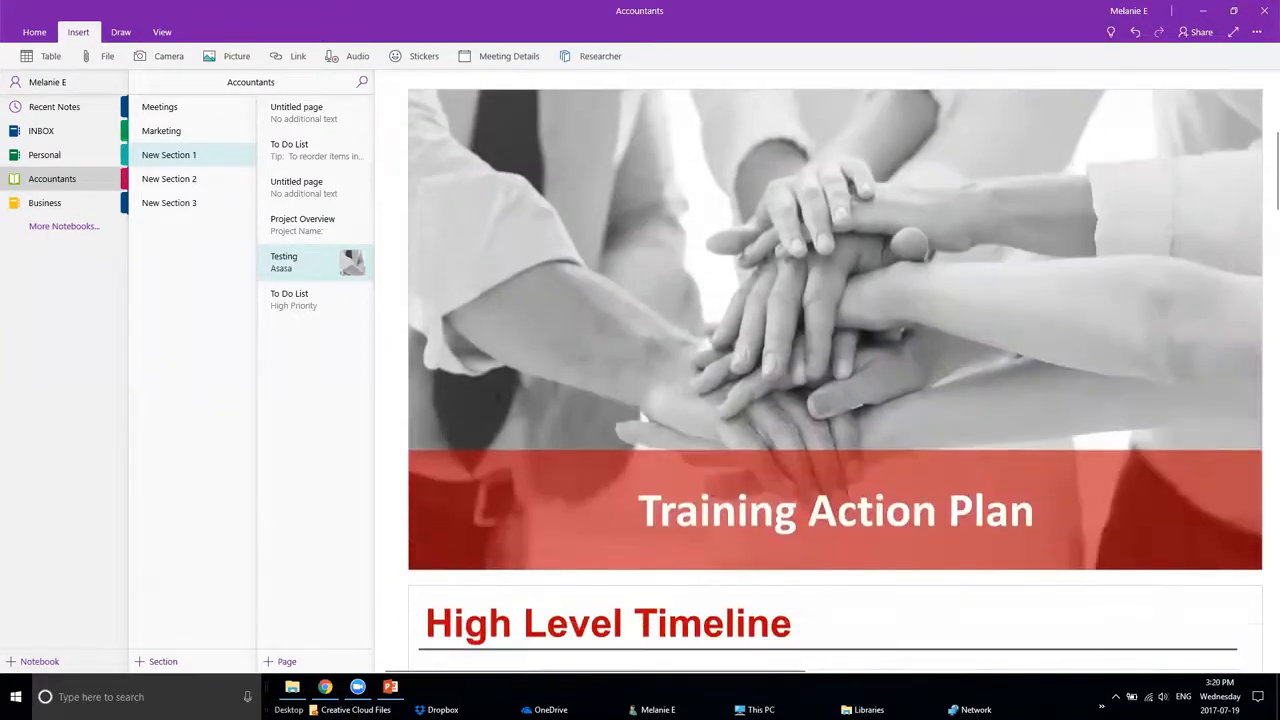
pyautogui.scroll(-3, 569, 378)
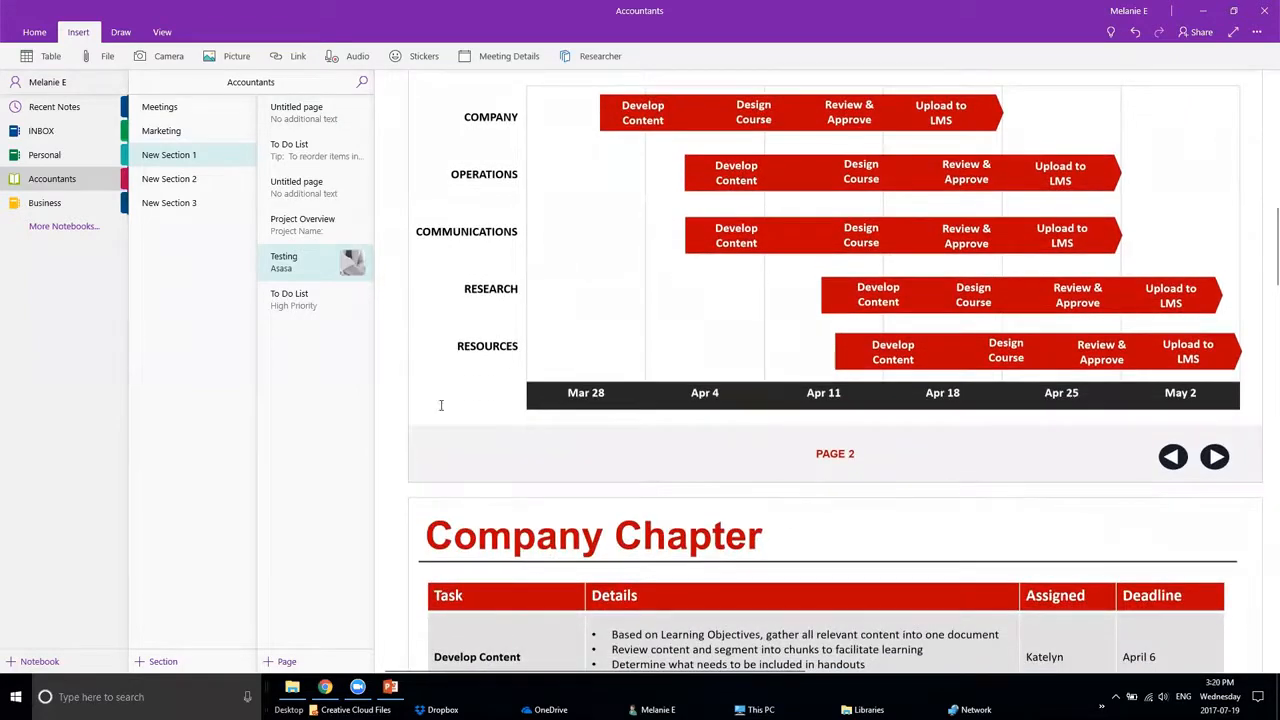
pyautogui.scroll(9, 704, 377)
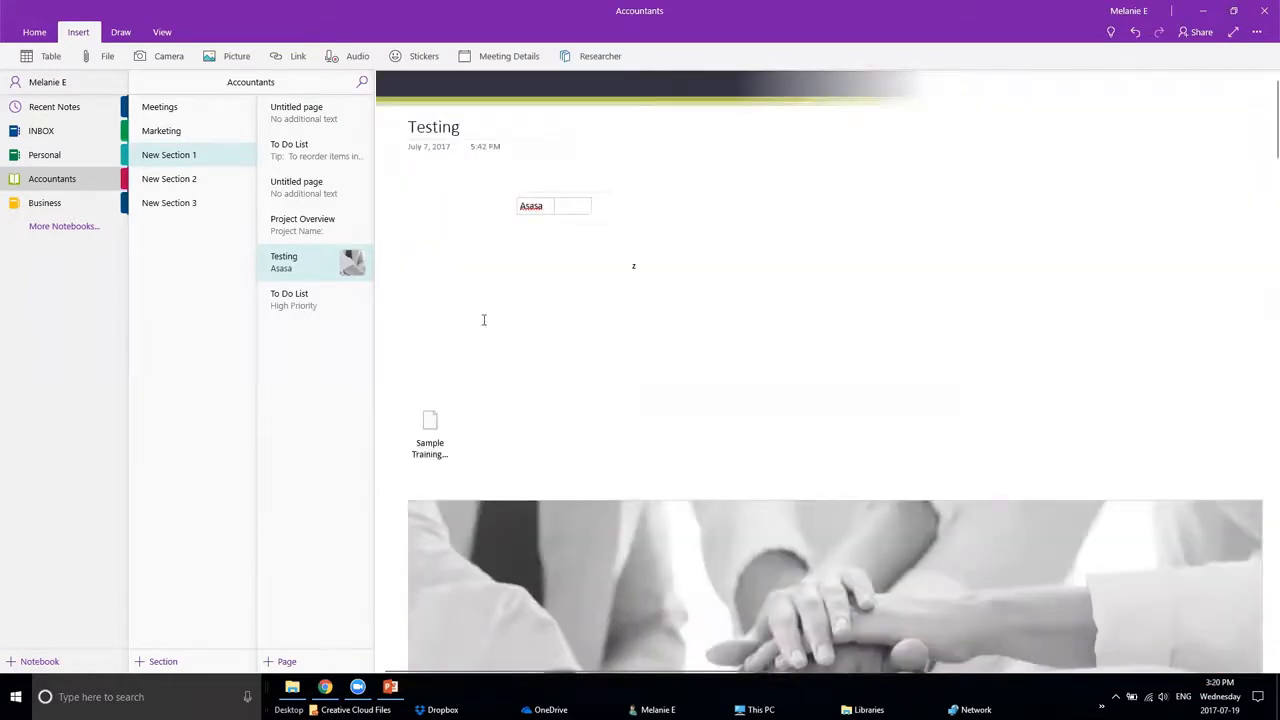
pyautogui.scroll(-3, 552, 357)
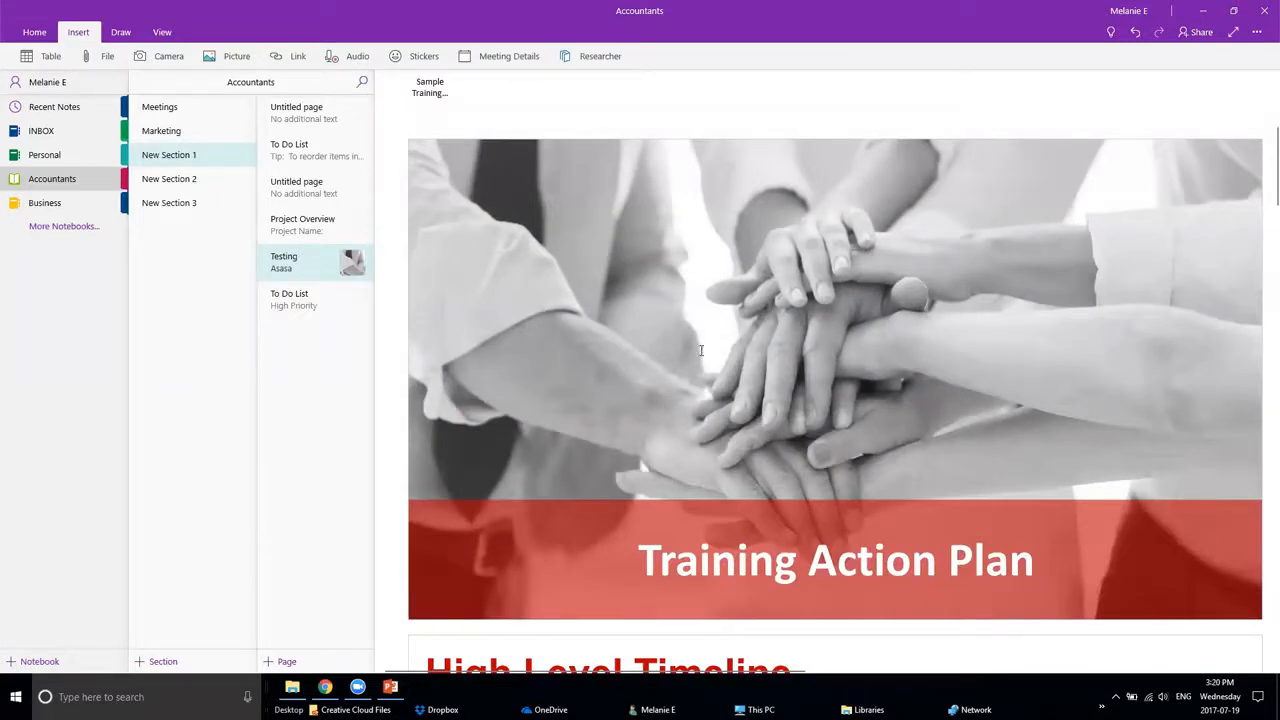
pyautogui.scroll(3, 583, 171)
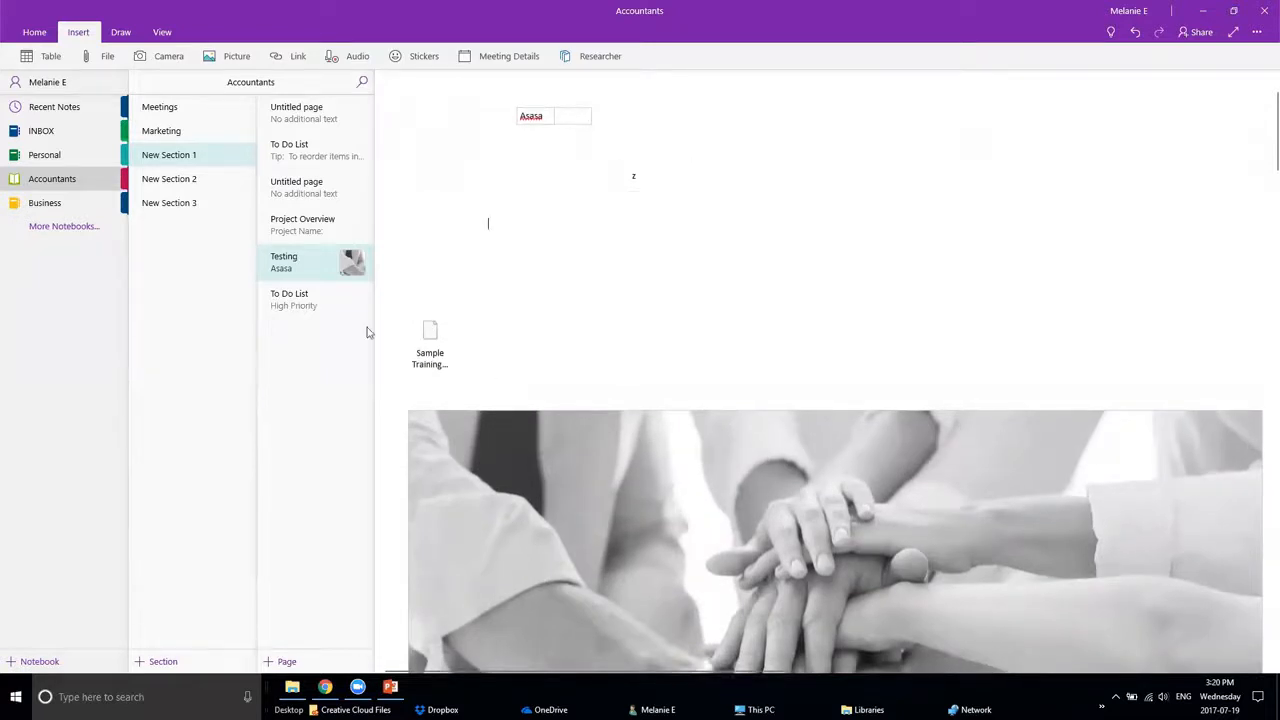
# Move the printout's "Training Action Plan" cover image up to just below the table, over the "z" note
pyautogui.click(678, 453)
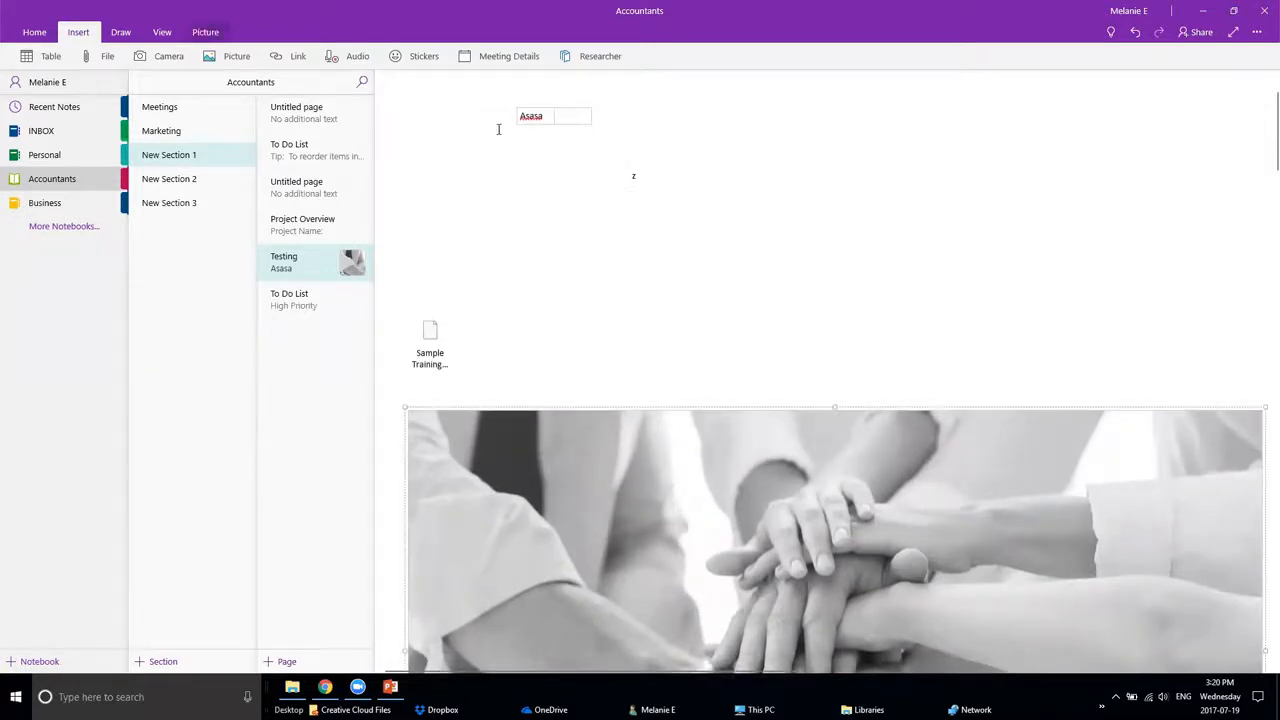
pyautogui.click(680, 403)
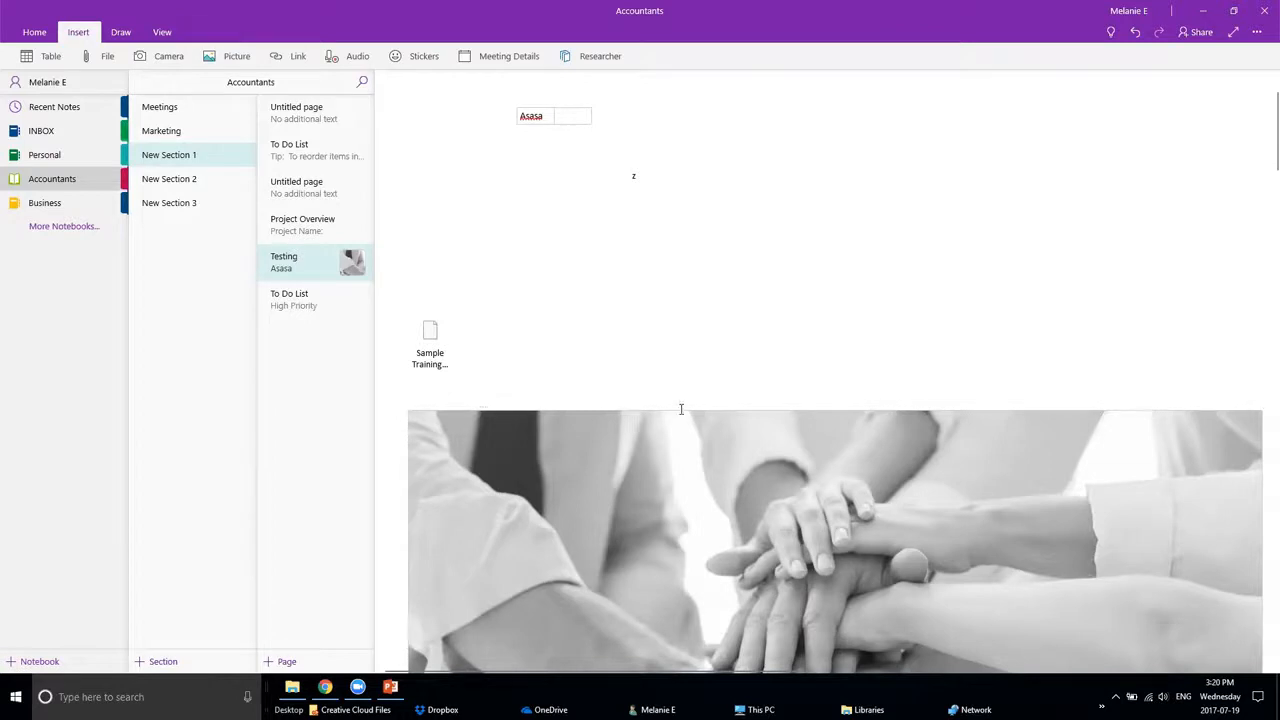
pyautogui.moveTo(681, 429); pyautogui.dragTo(687, 172)
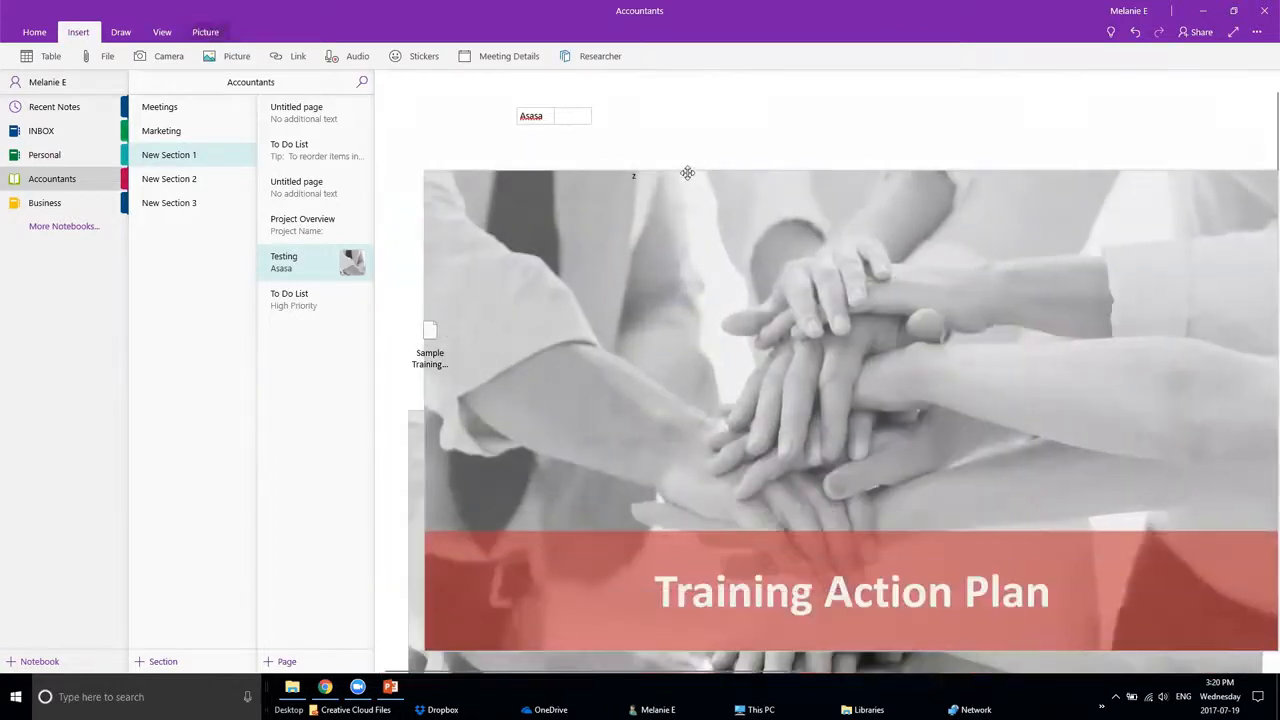
pyautogui.rightClick(687, 172)
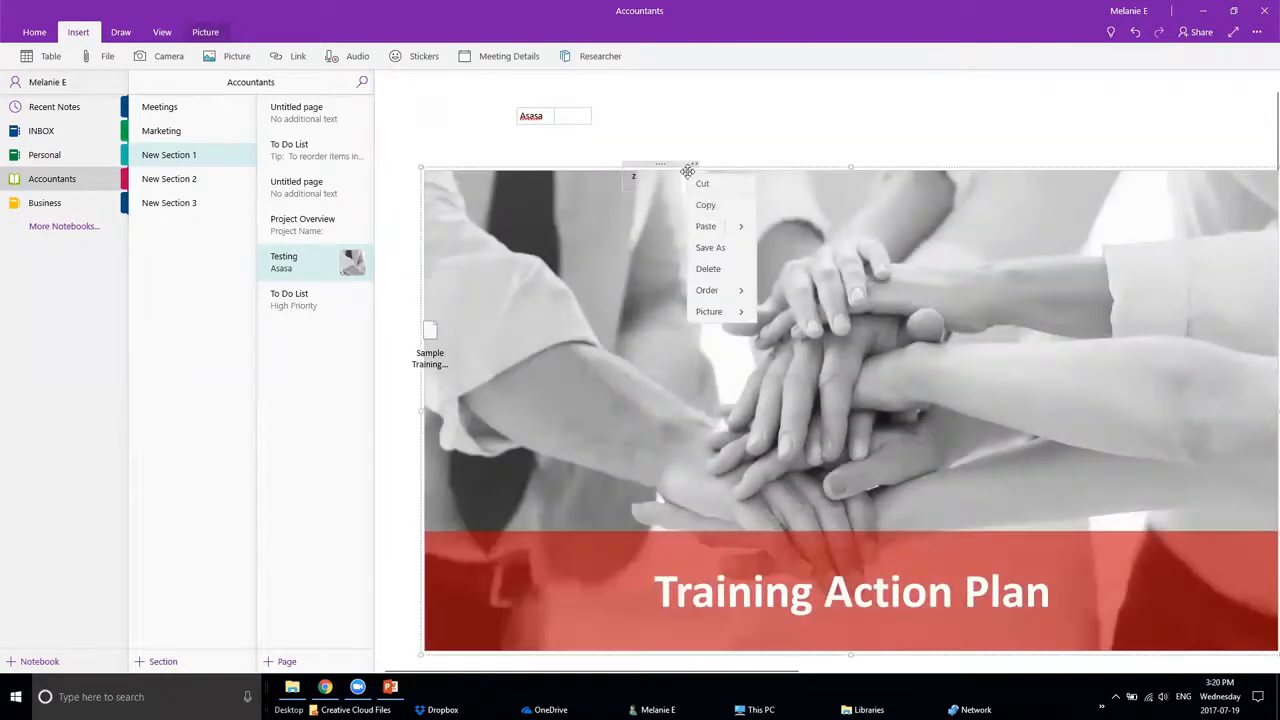
pyautogui.click(748, 141)
# Add a "wasnashak" note in the empty space below page 7 of the printout
pyautogui.scroll(2, 729, 513)
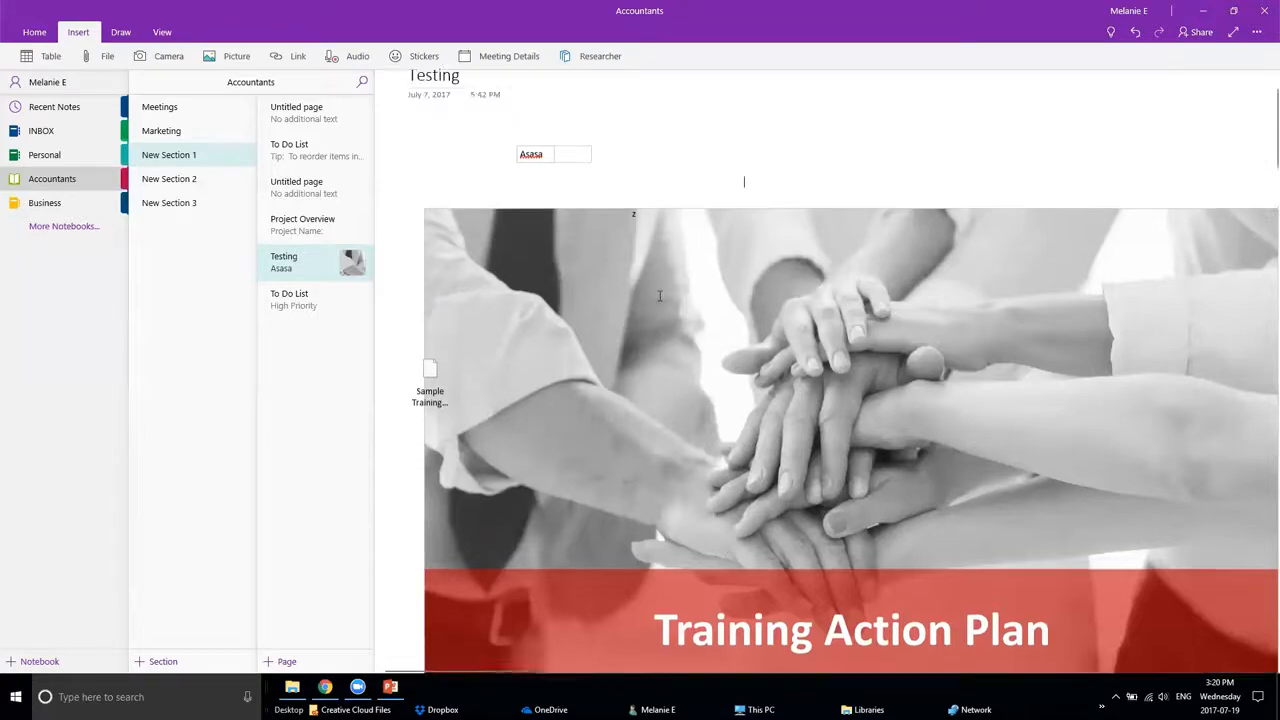
pyautogui.scroll(-15, 659, 297)
pyautogui.scroll(-20, 659, 297)
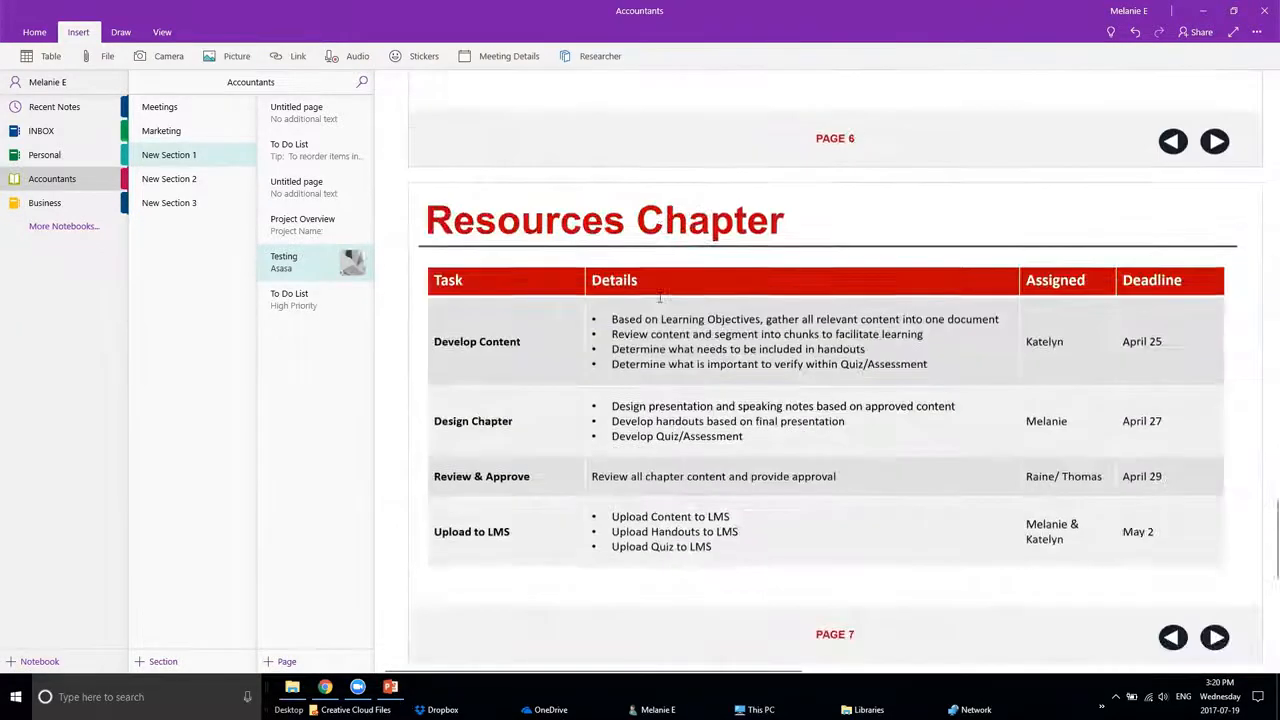
pyautogui.click(629, 418)
pyautogui.write('wasnashak')
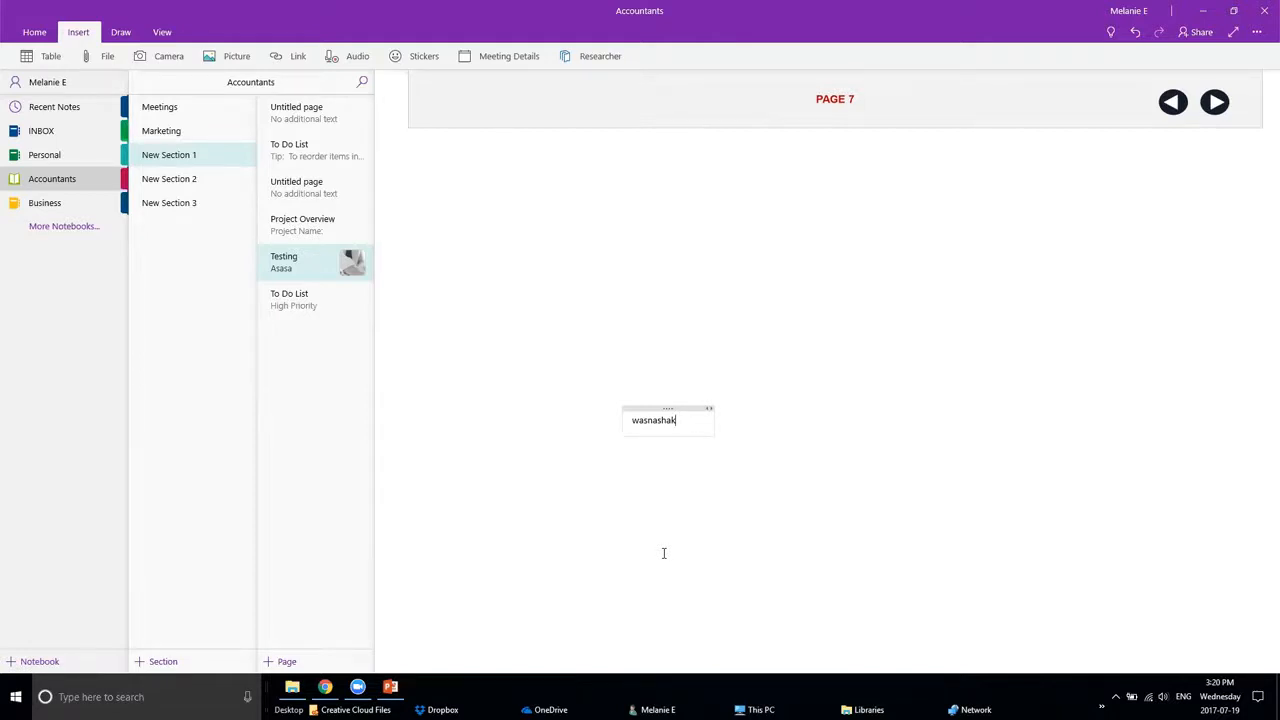
# Open the Personal notebook and search for "a" with the scope kept on All Notebooks
pyautogui.click(361, 82)
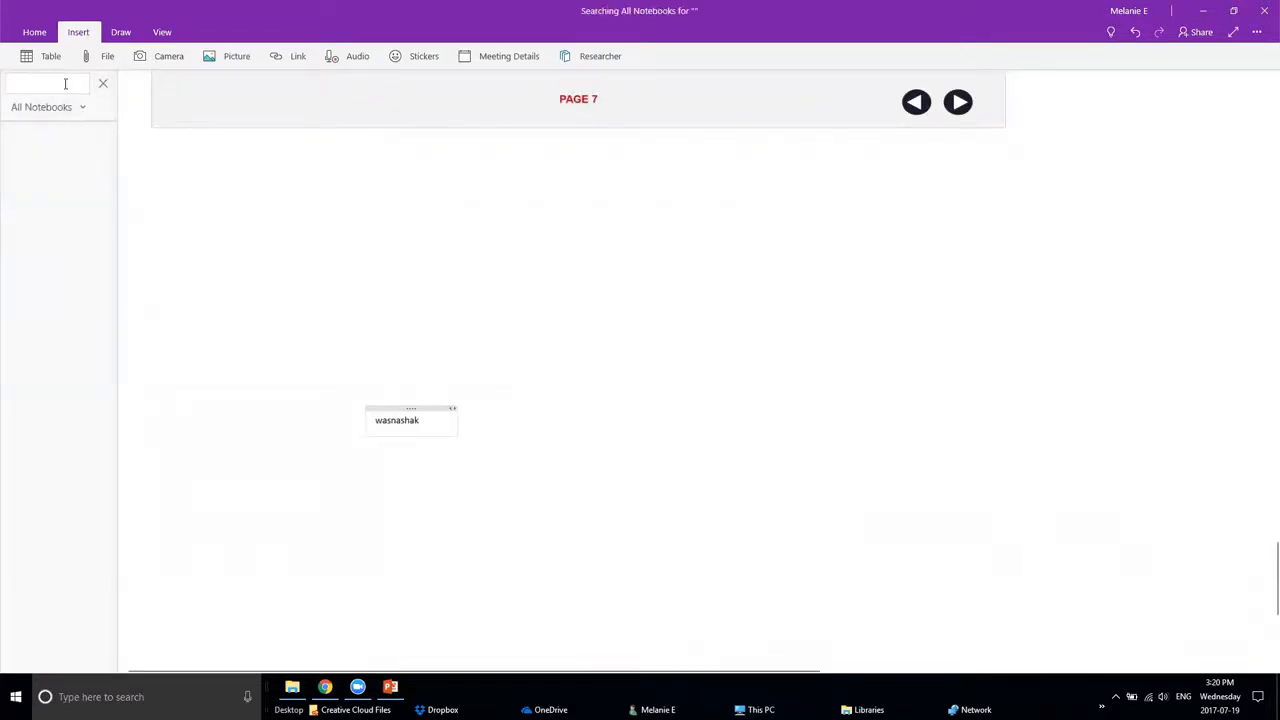
pyautogui.click(103, 84)
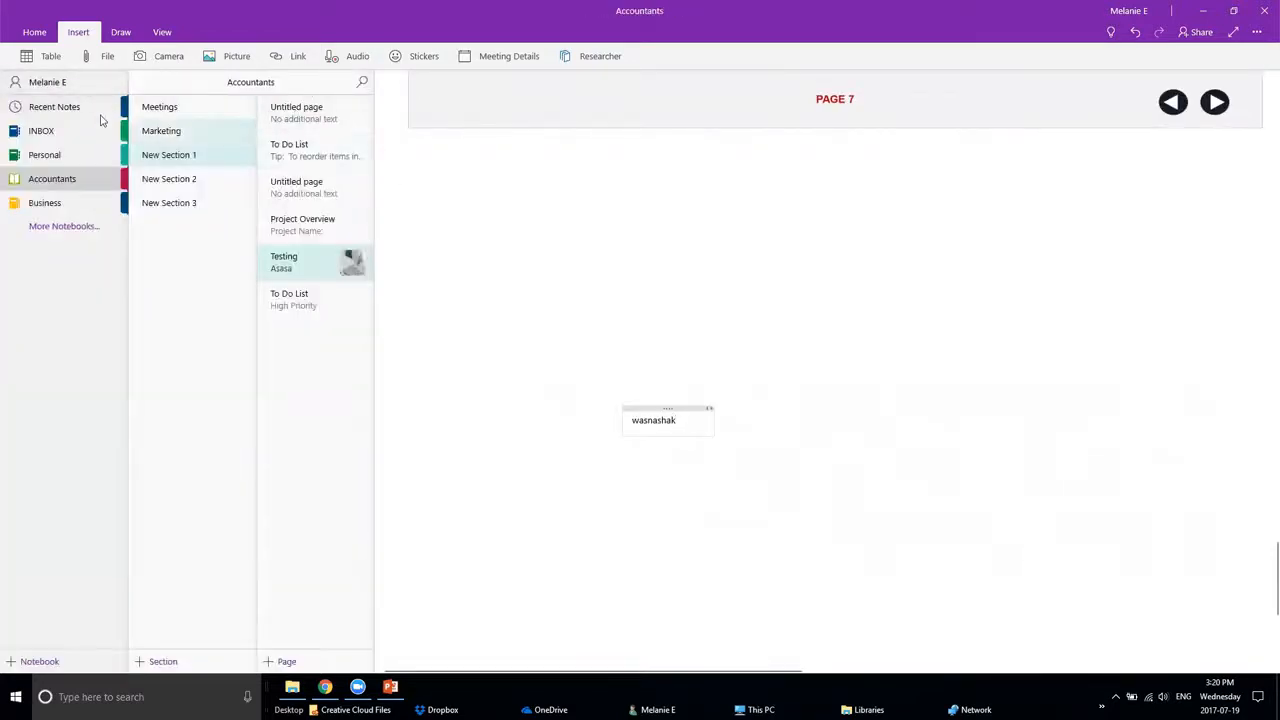
pyautogui.click(42, 157)
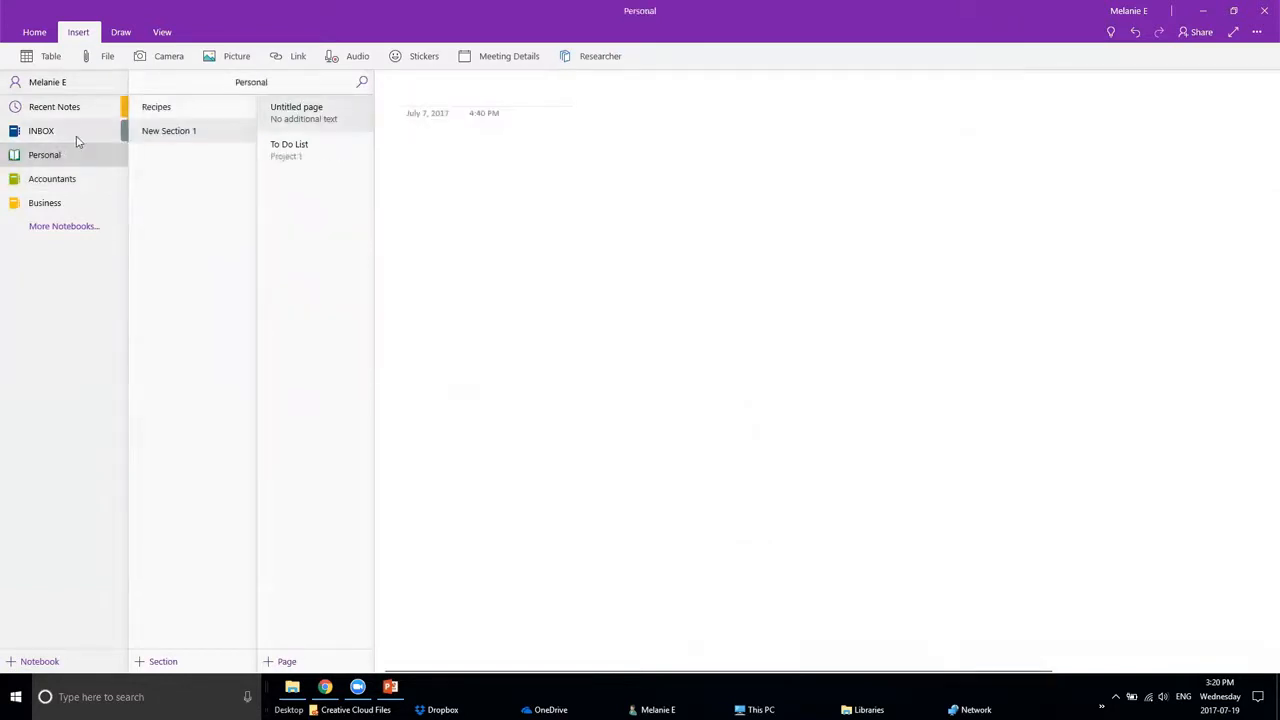
pyautogui.click(362, 84)
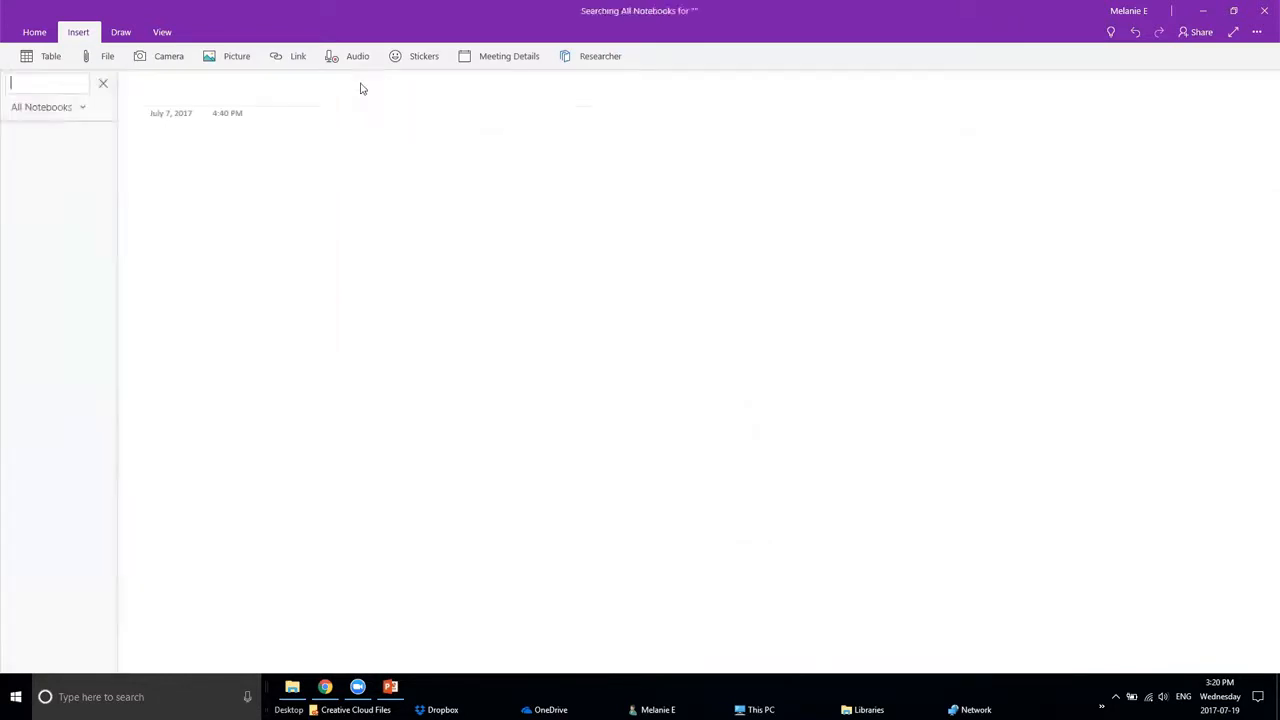
pyautogui.write('a')
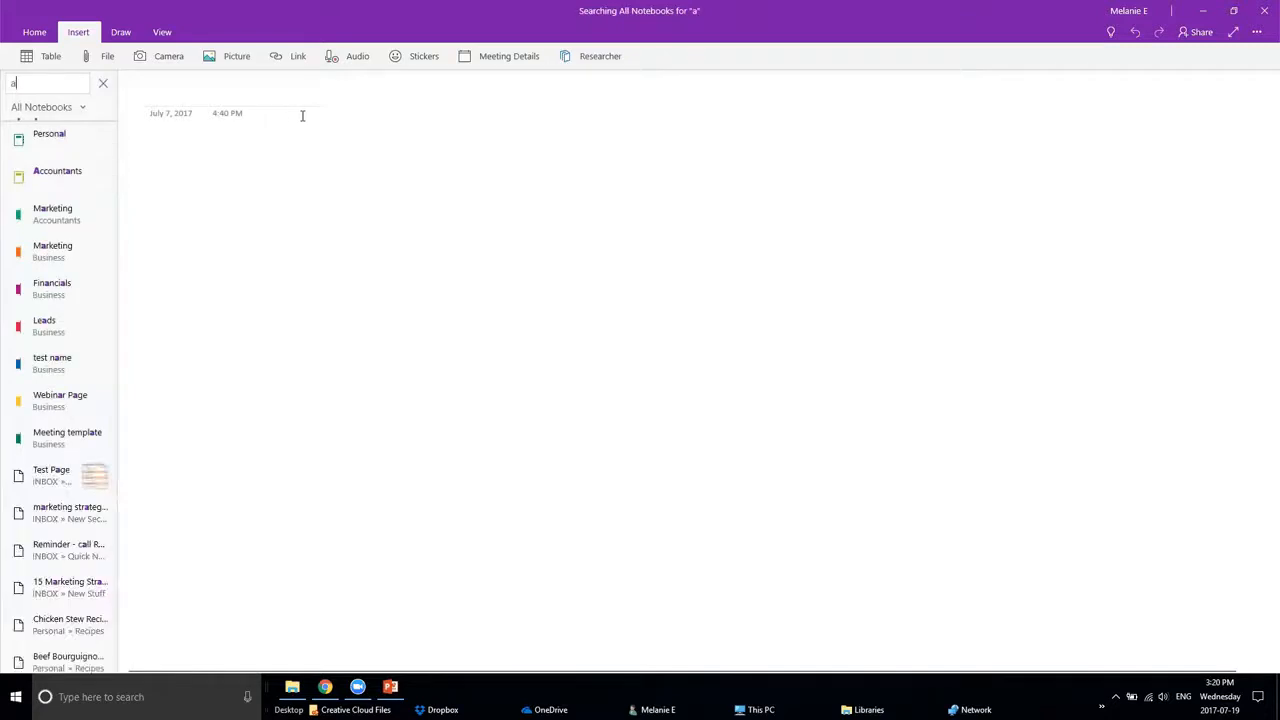
pyautogui.click(75, 114)
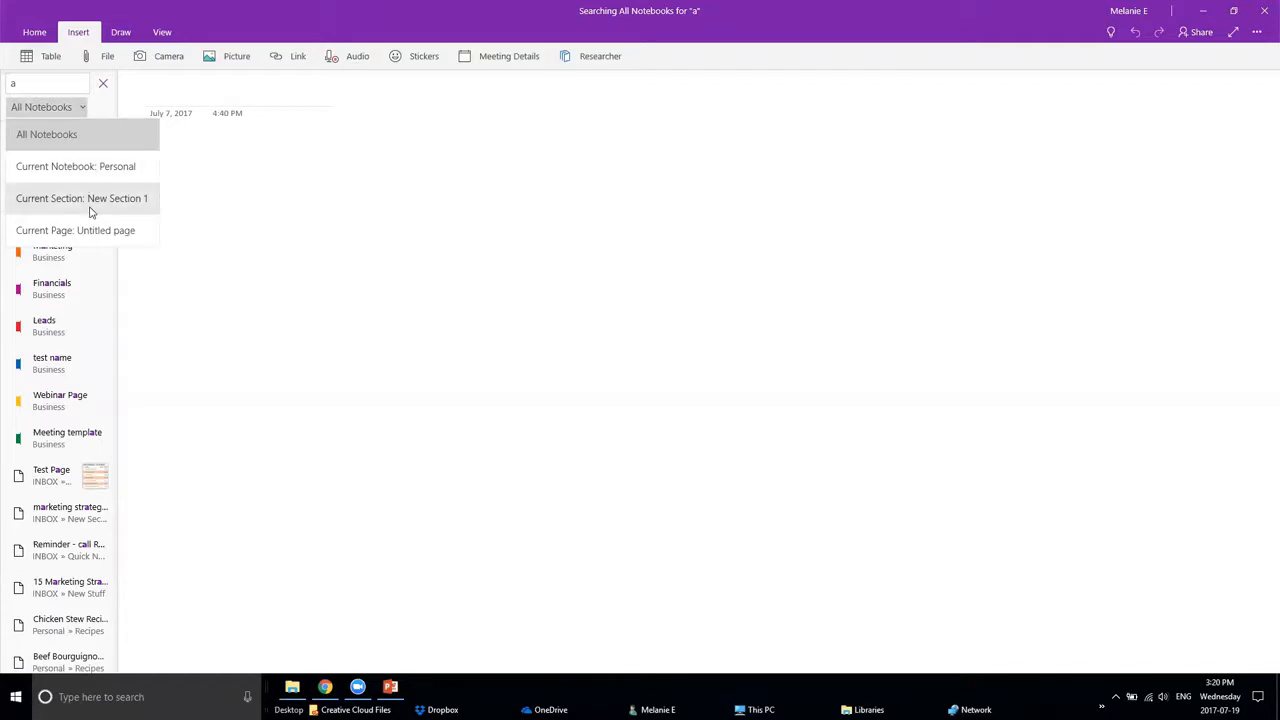
pyautogui.click(77, 138)
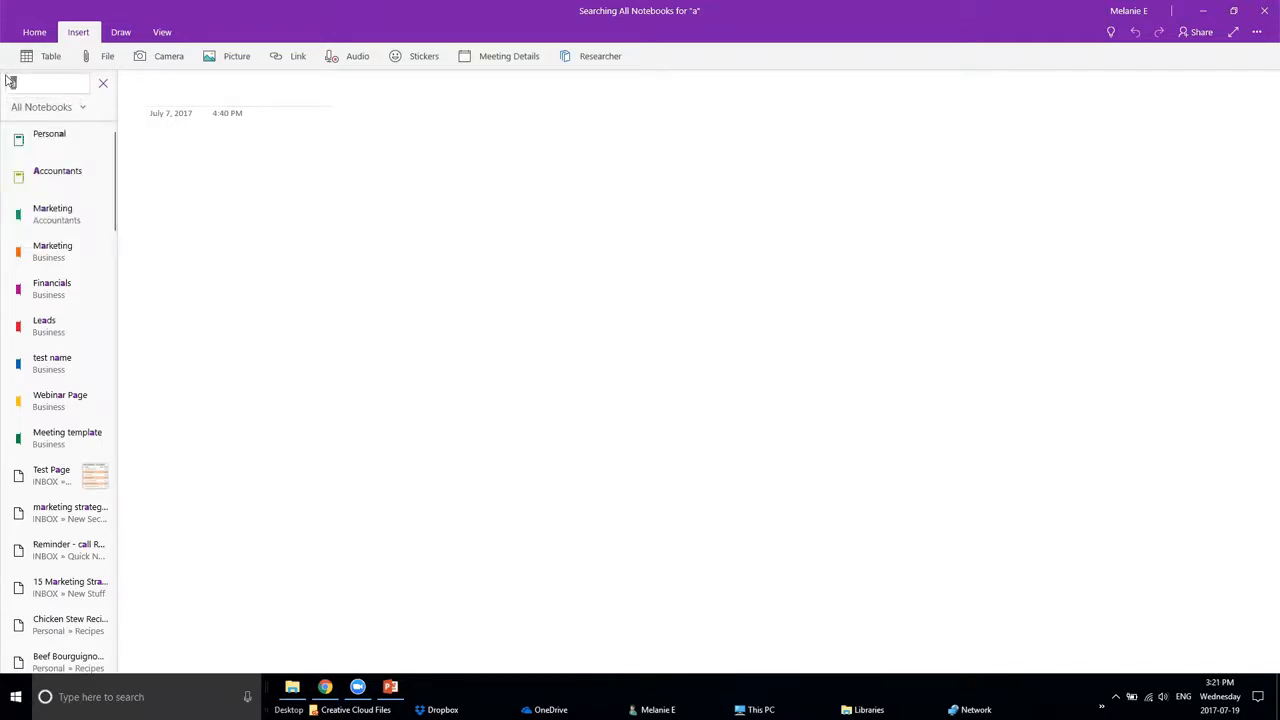
# Search all notebooks for "training plan" and view the Sample Training Action Plan 2016 and "Testing" results
pyautogui.write('training')
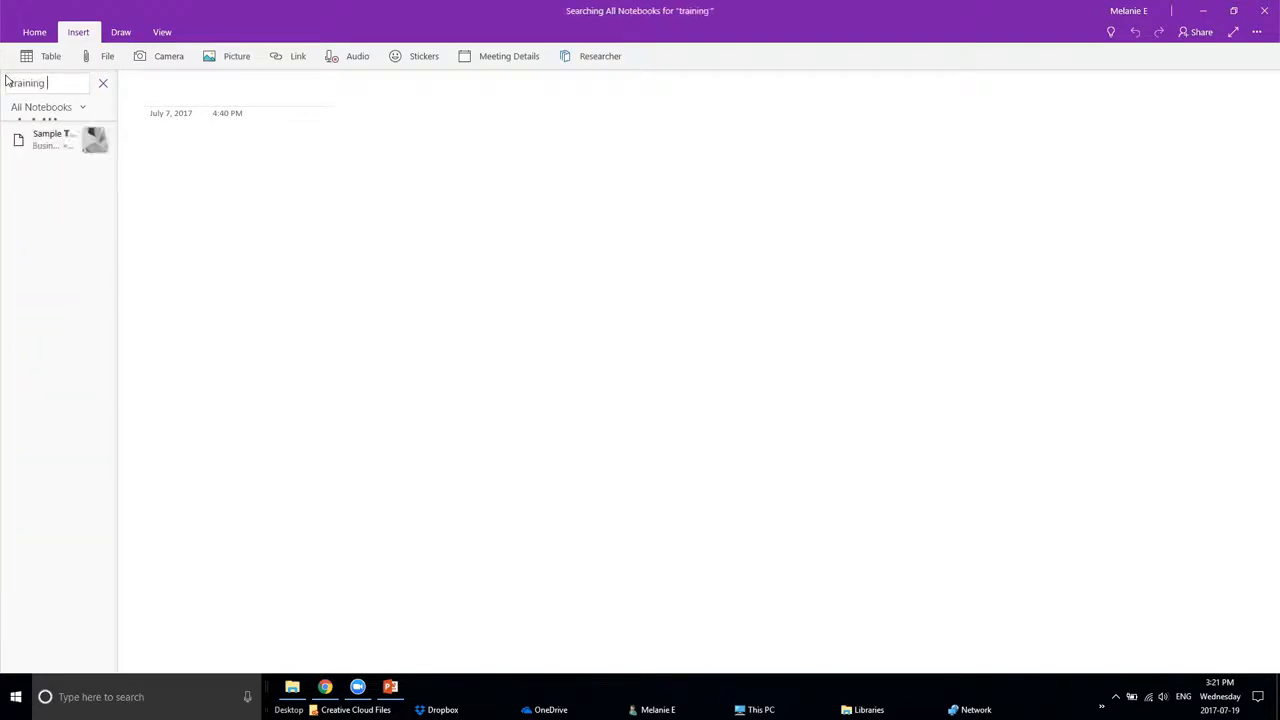
pyautogui.write(' plan')
pyautogui.click(66, 140)
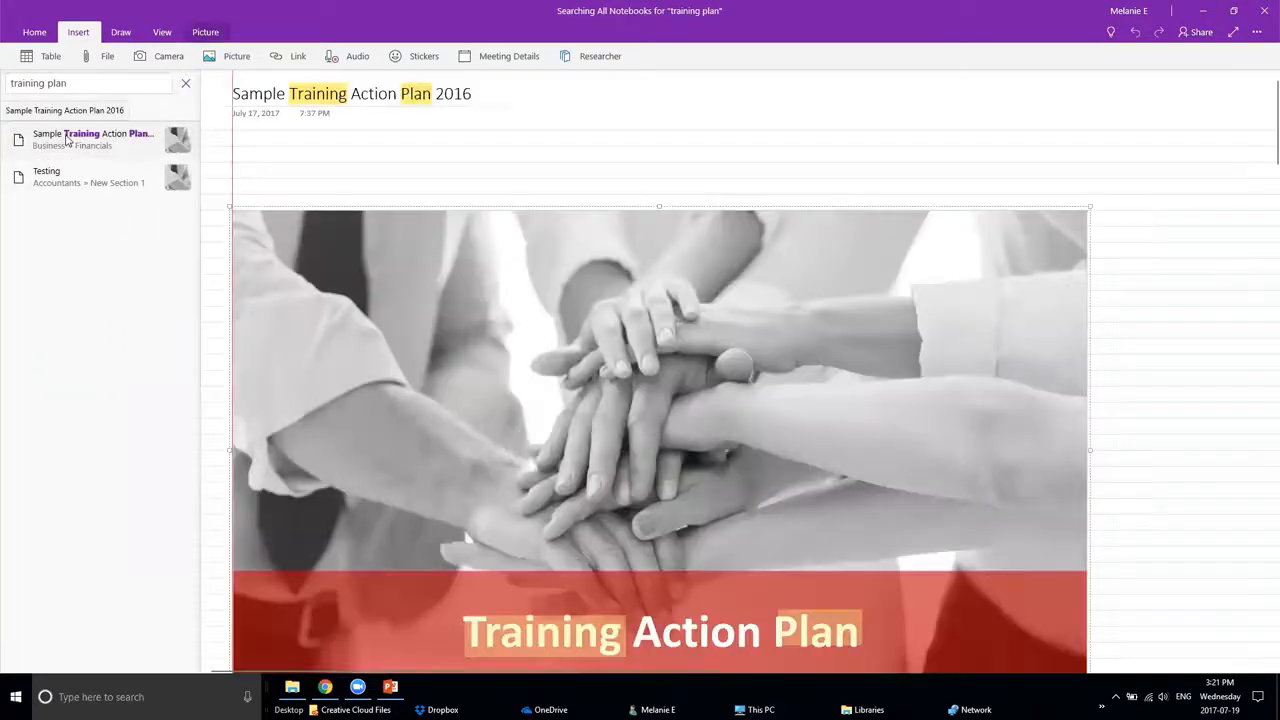
pyautogui.click(77, 183)
pyautogui.click(70, 145)
pyautogui.click(84, 185)
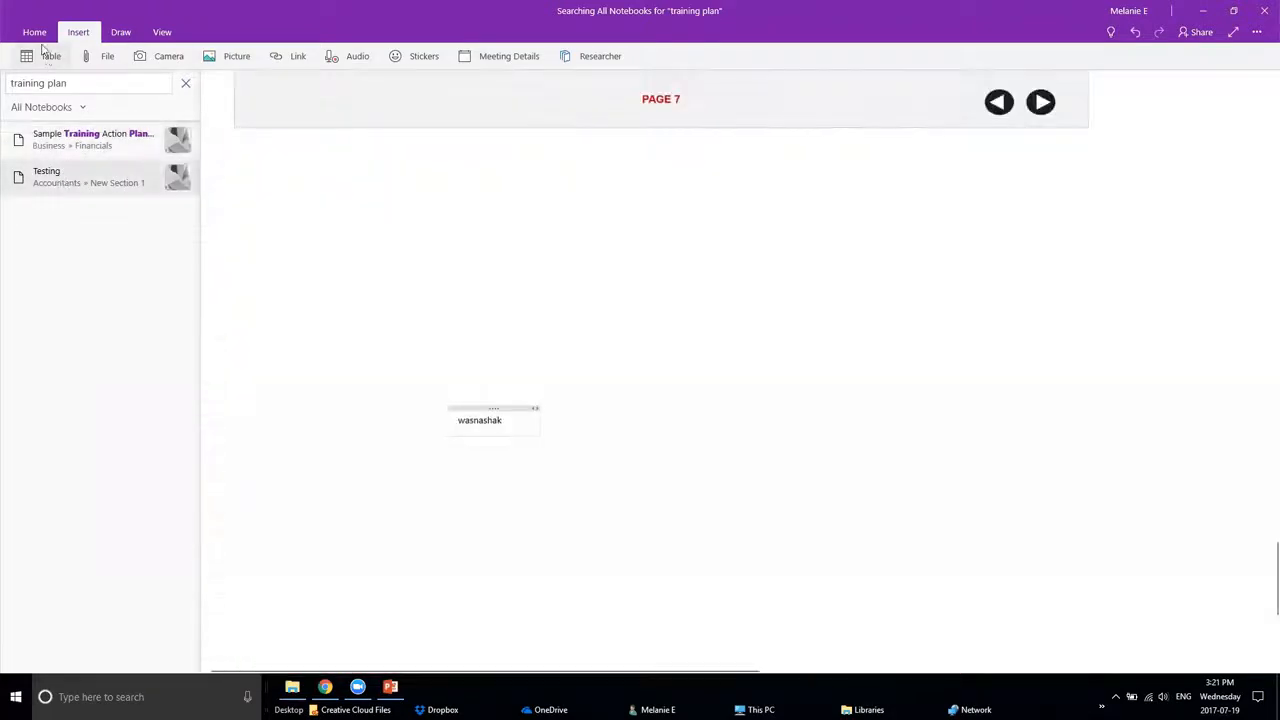
# Close the search and view the untitled page above Project Overview, followed by the Project Overview page
pyautogui.click(37, 36)
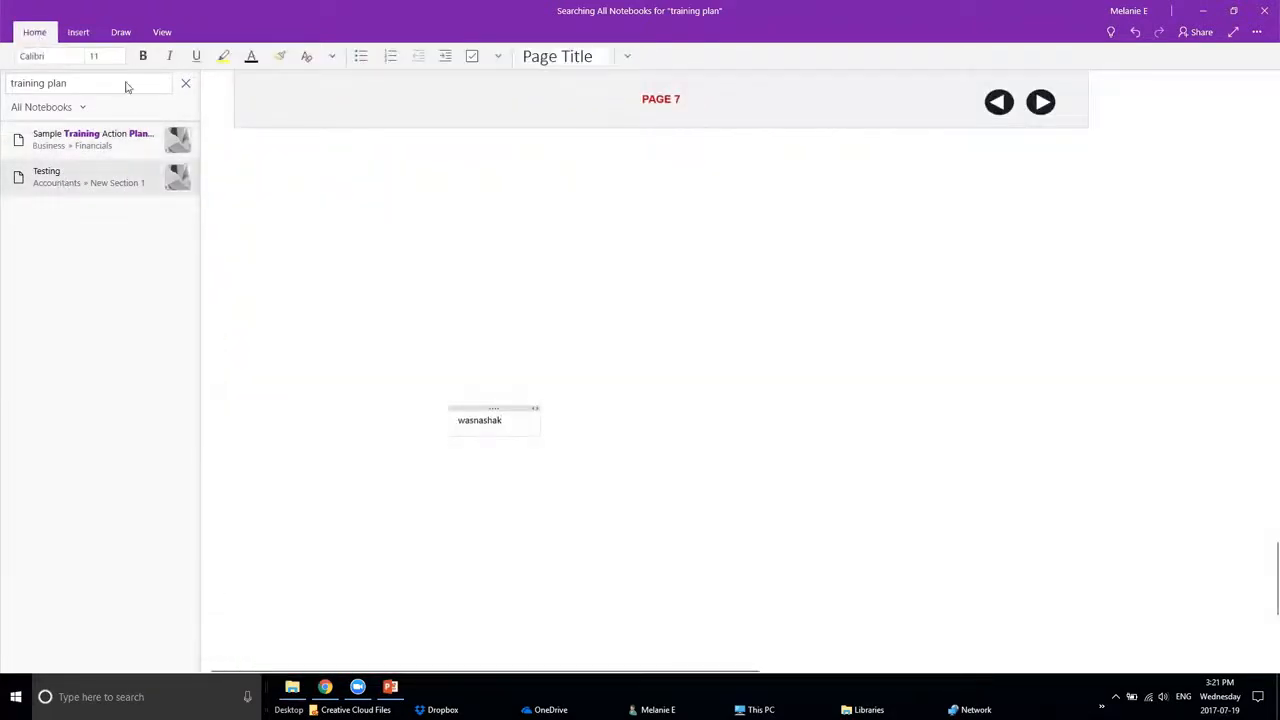
pyautogui.click(185, 83)
pyautogui.click(318, 185)
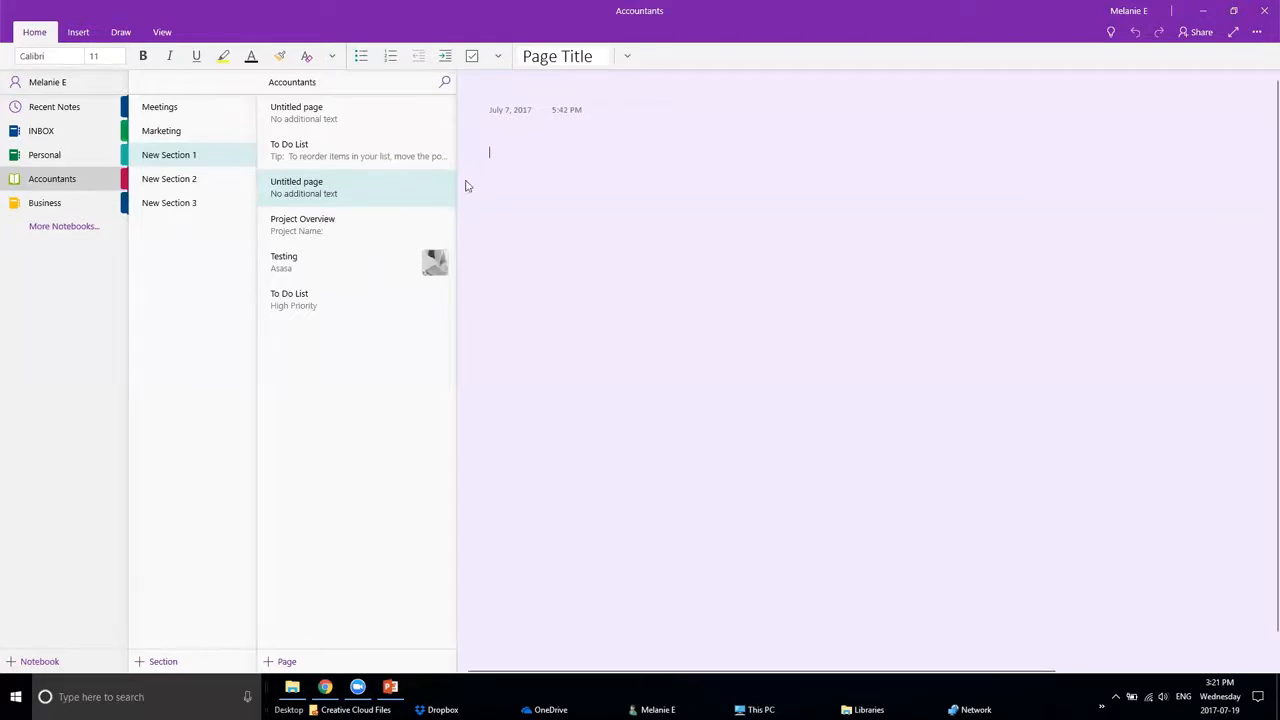
pyautogui.click(341, 228)
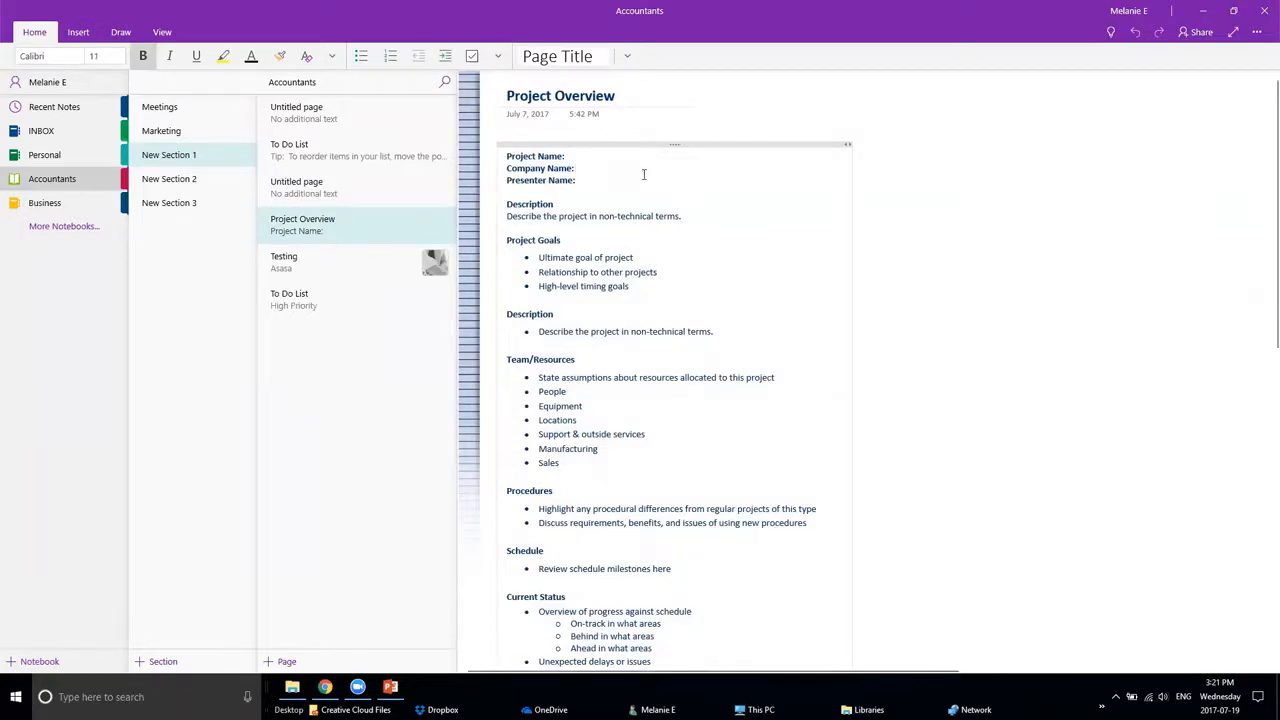
pyautogui.click(668, 120)
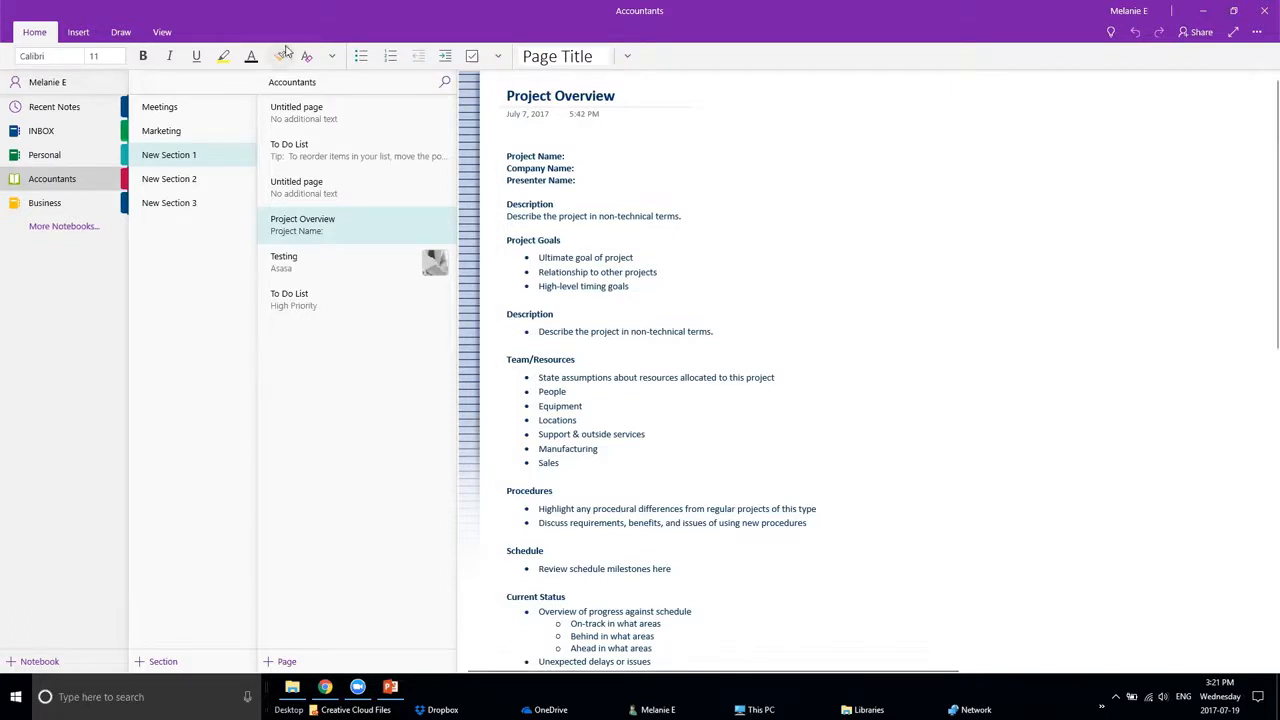
# Add an Important-tagged reminder beside the Project Overview title to call a contact for tomorrow's meetings
pyautogui.click(499, 60)
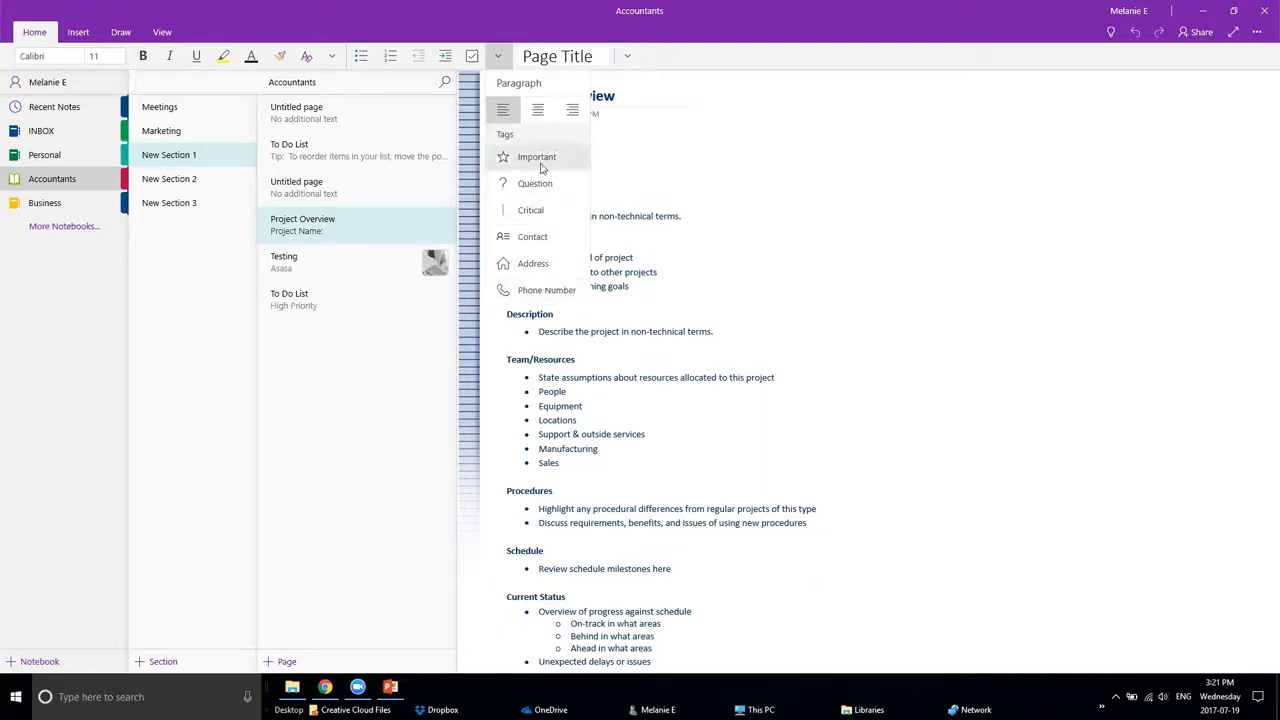
pyautogui.click(510, 160)
pyautogui.write('Ca')
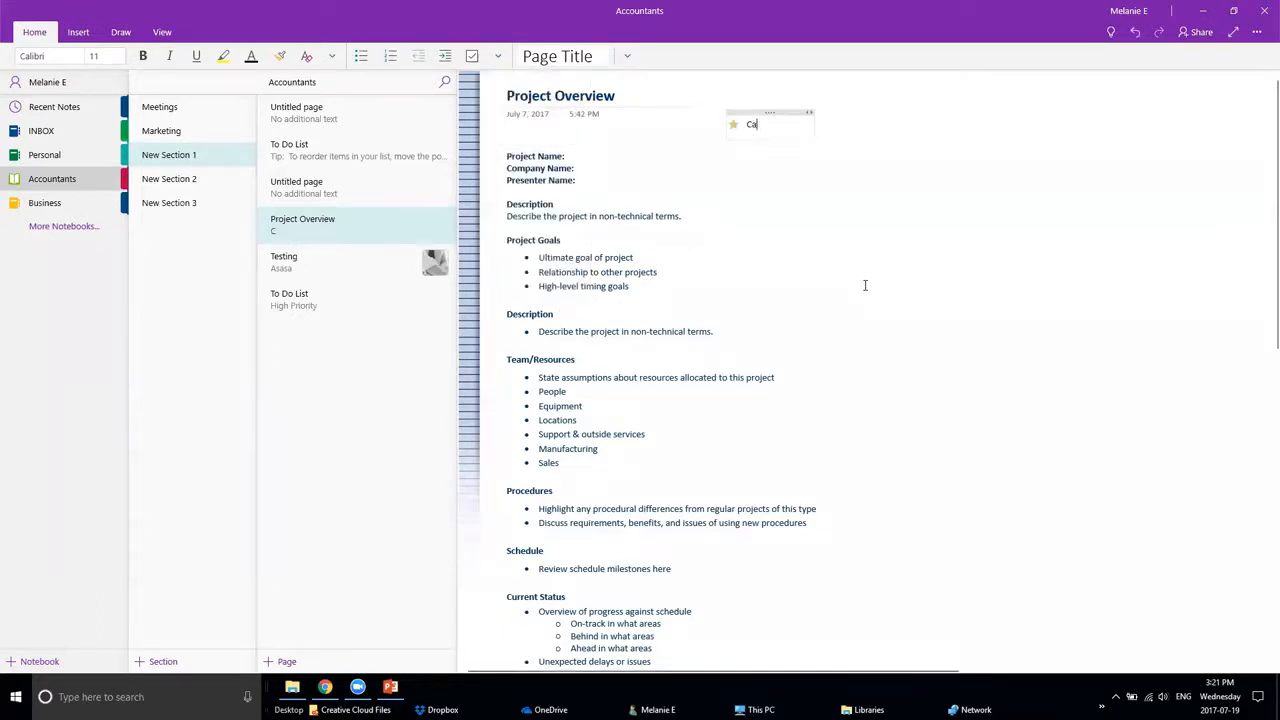
pyautogui.write('ll Susan for to')
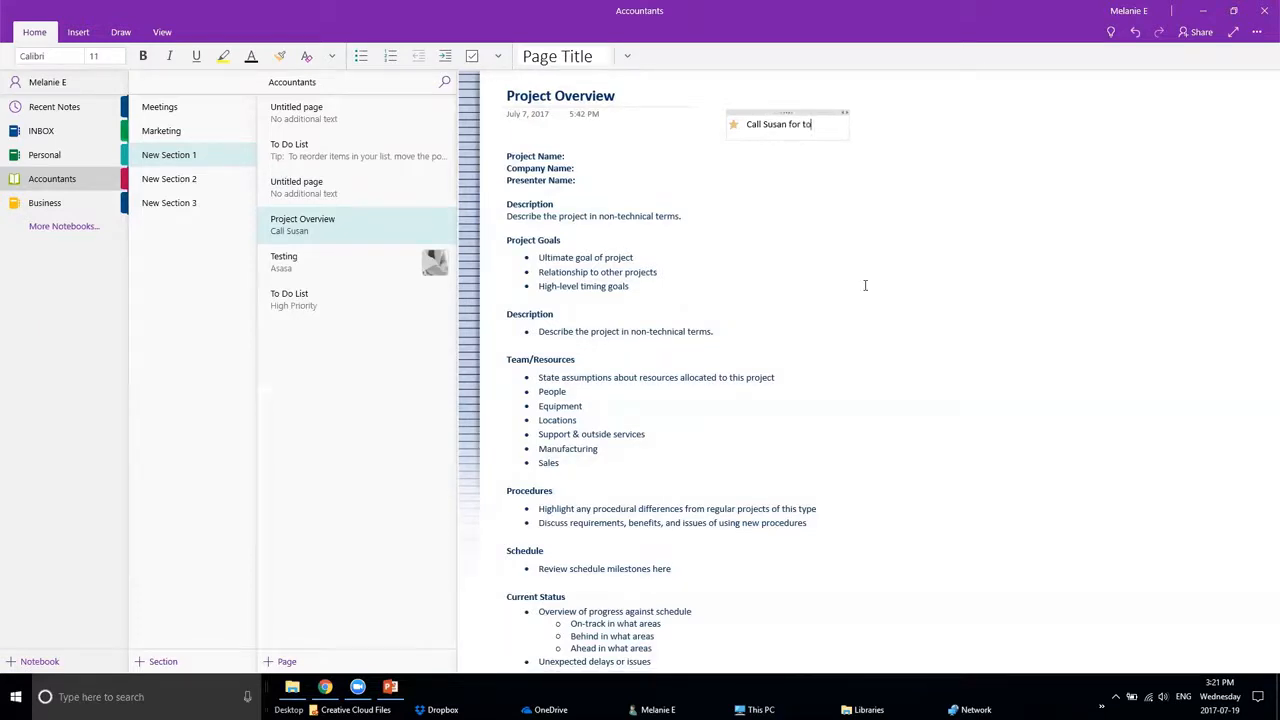
pyautogui.write('morrows meetings')
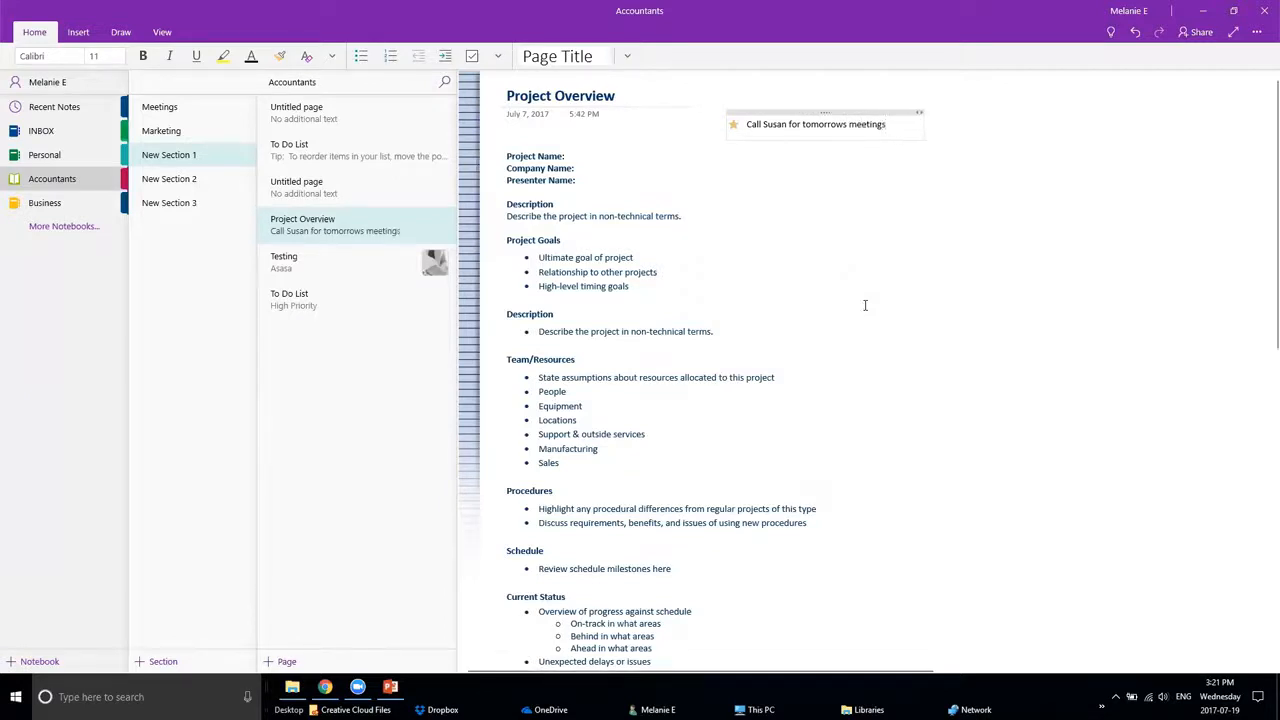
pyautogui.moveTo(933, 342); pyautogui.dragTo(790, 376)
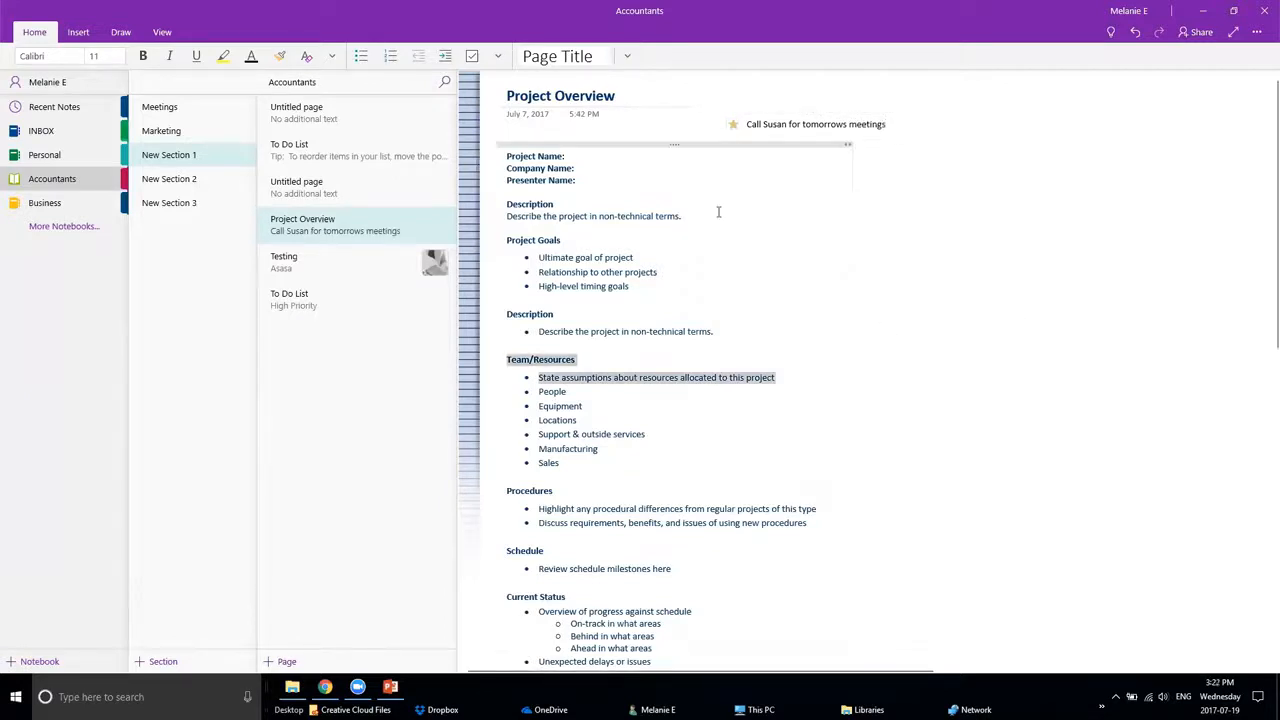
pyautogui.click(701, 97)
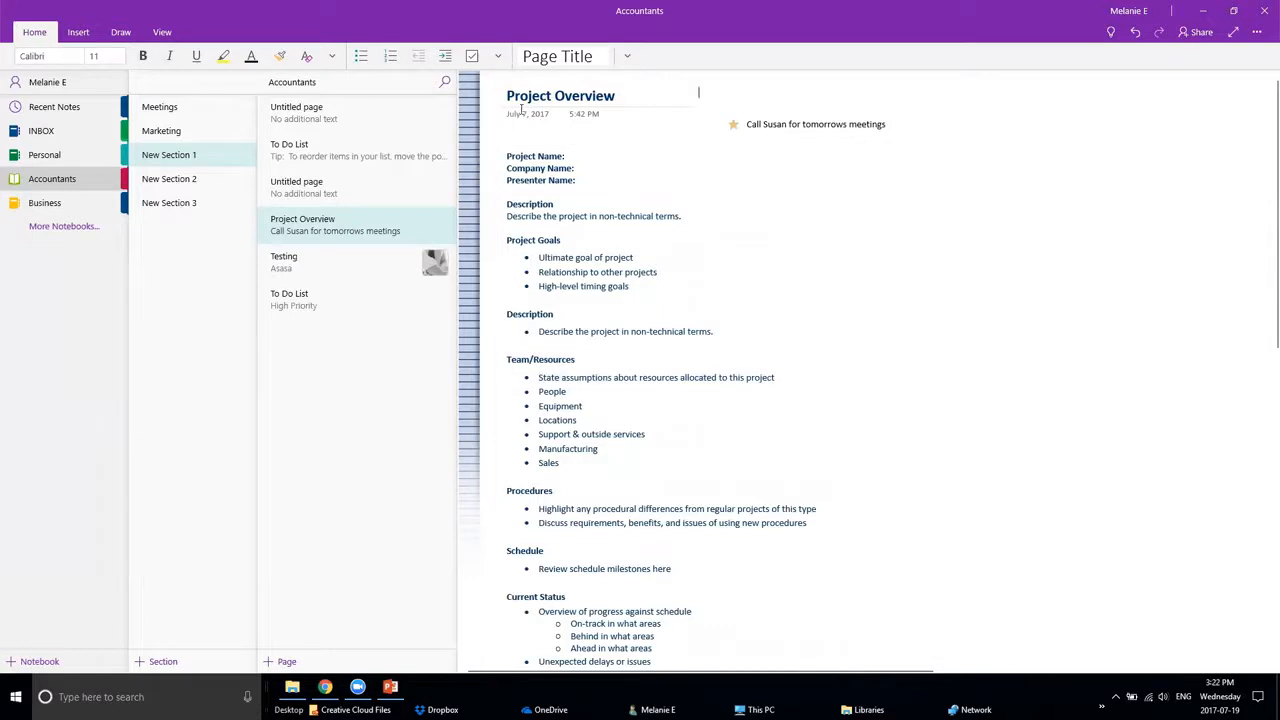
# Search all notebooks for "importan", replace it with the call reminder's opening words, and open the Project Overview result
pyautogui.click(445, 82)
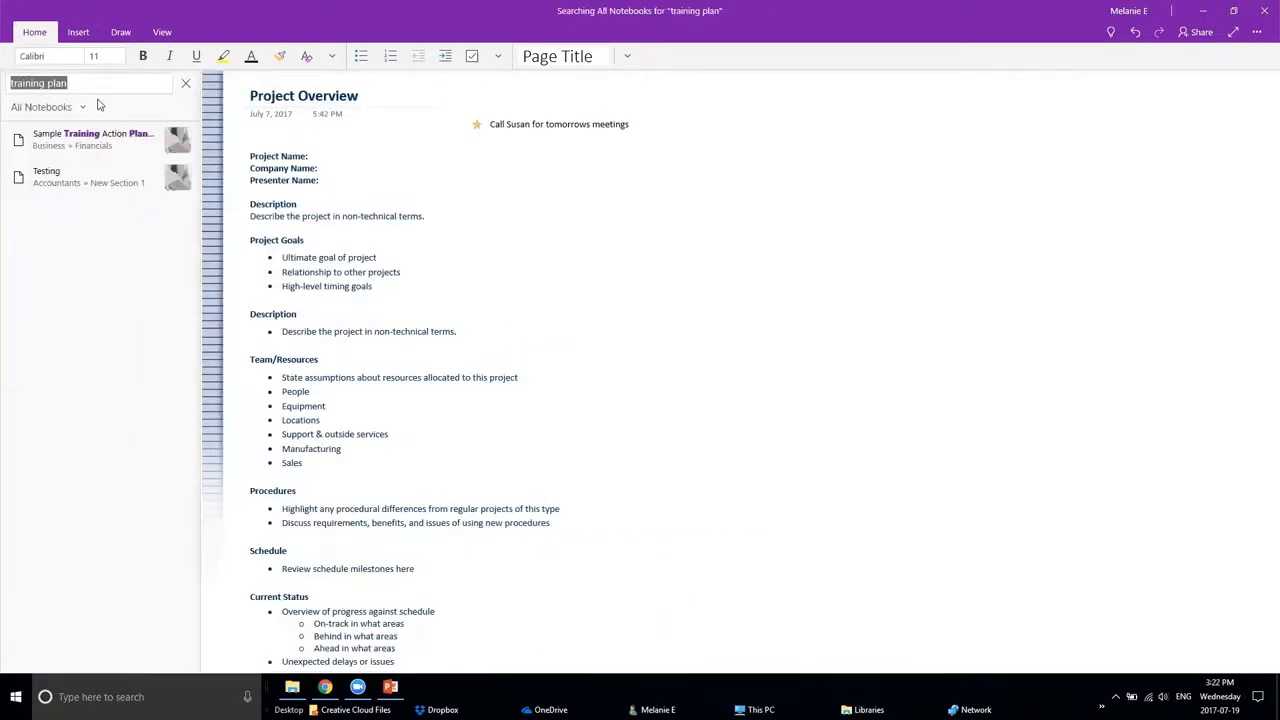
pyautogui.write('importan')
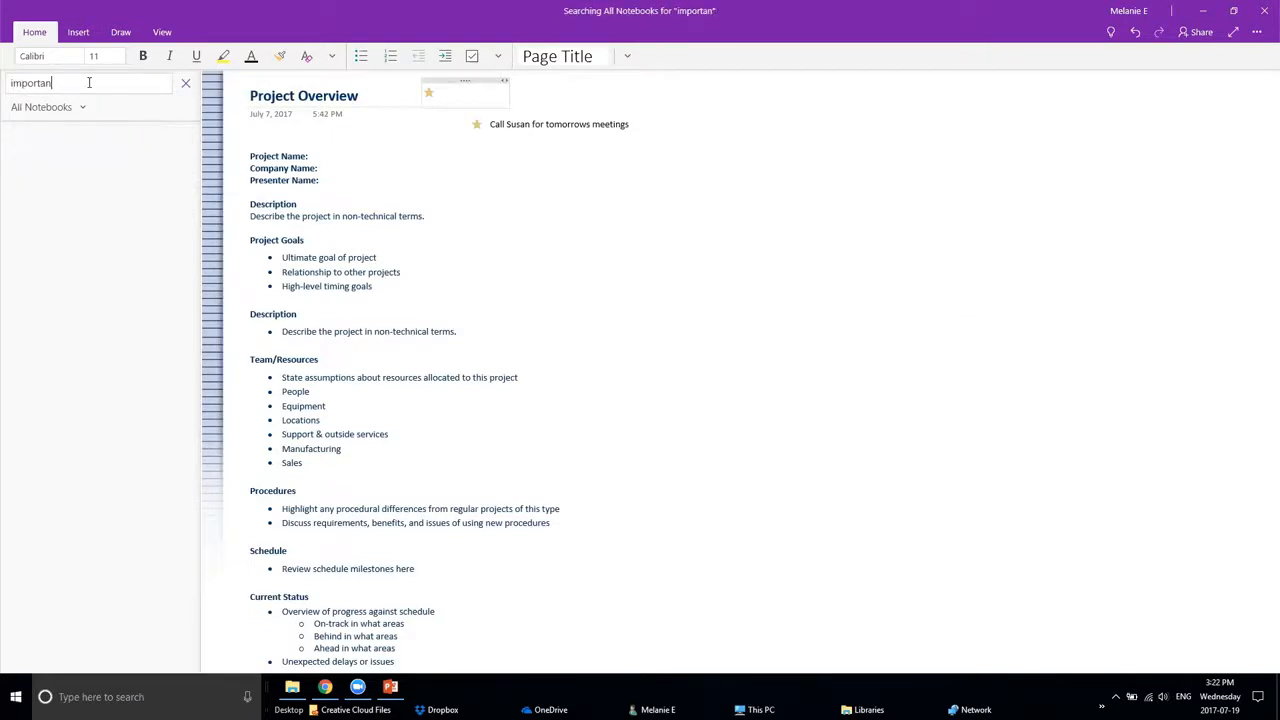
pyautogui.hotkey('ctrl', 'a')
pyautogui.write('call us')
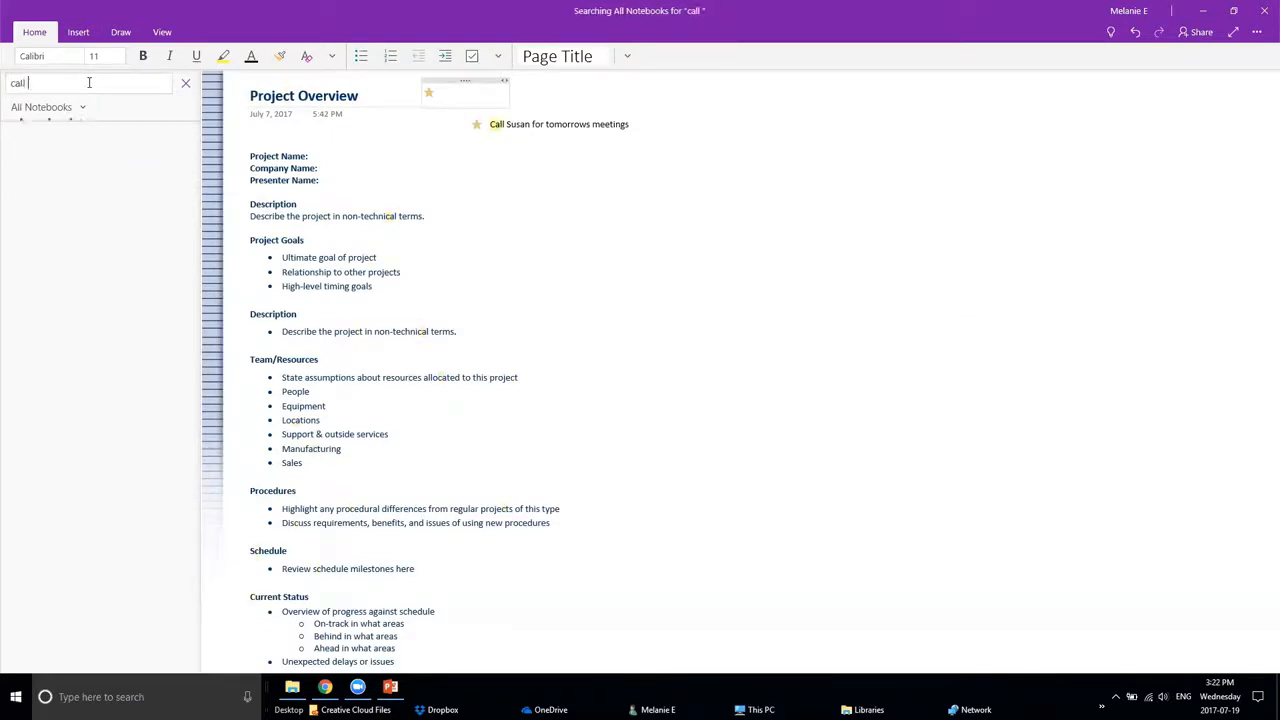
pyautogui.press('BackSpace')
pyautogui.press('BackSpace')
pyautogui.write('su')
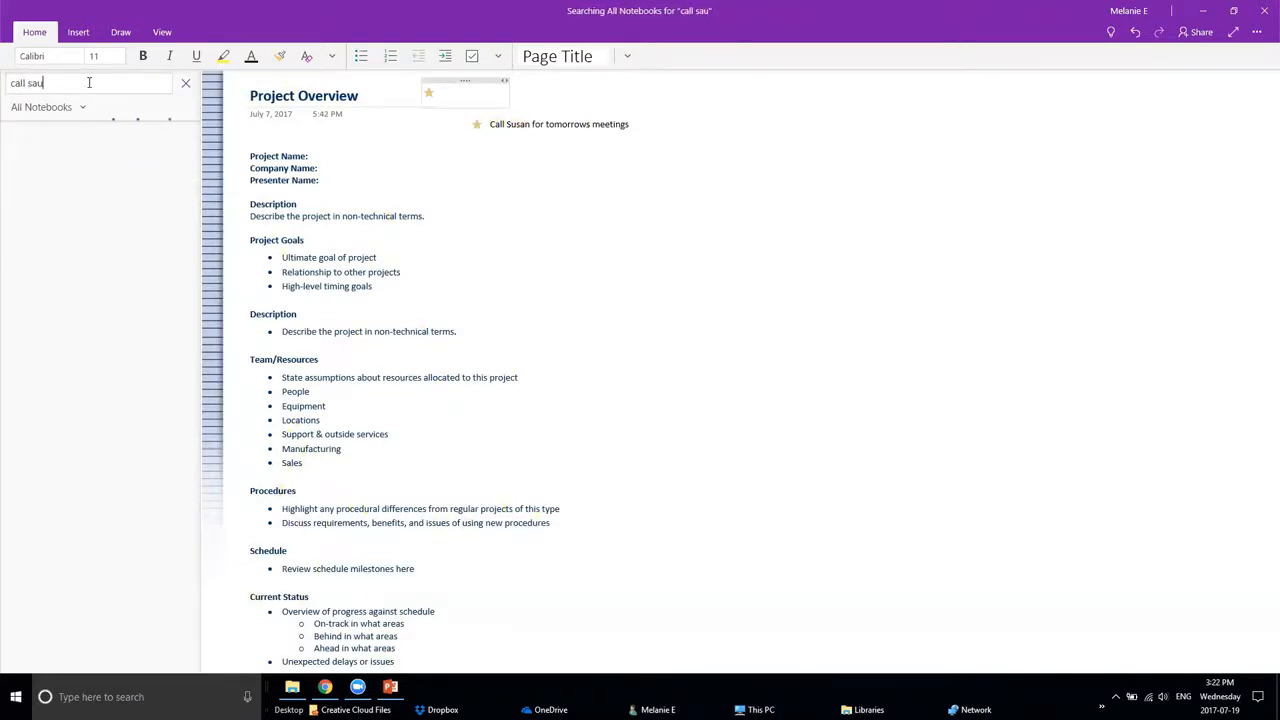
pyautogui.write('san')
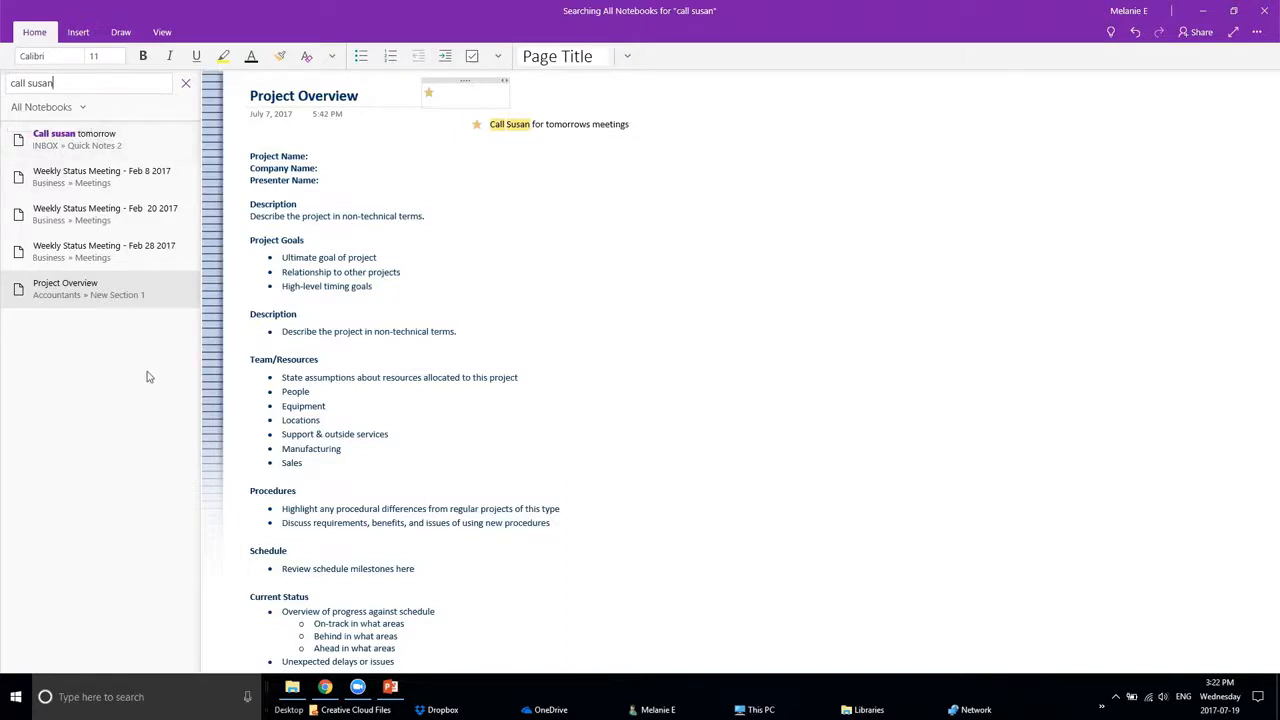
pyautogui.click(92, 293)
pyautogui.click(498, 57)
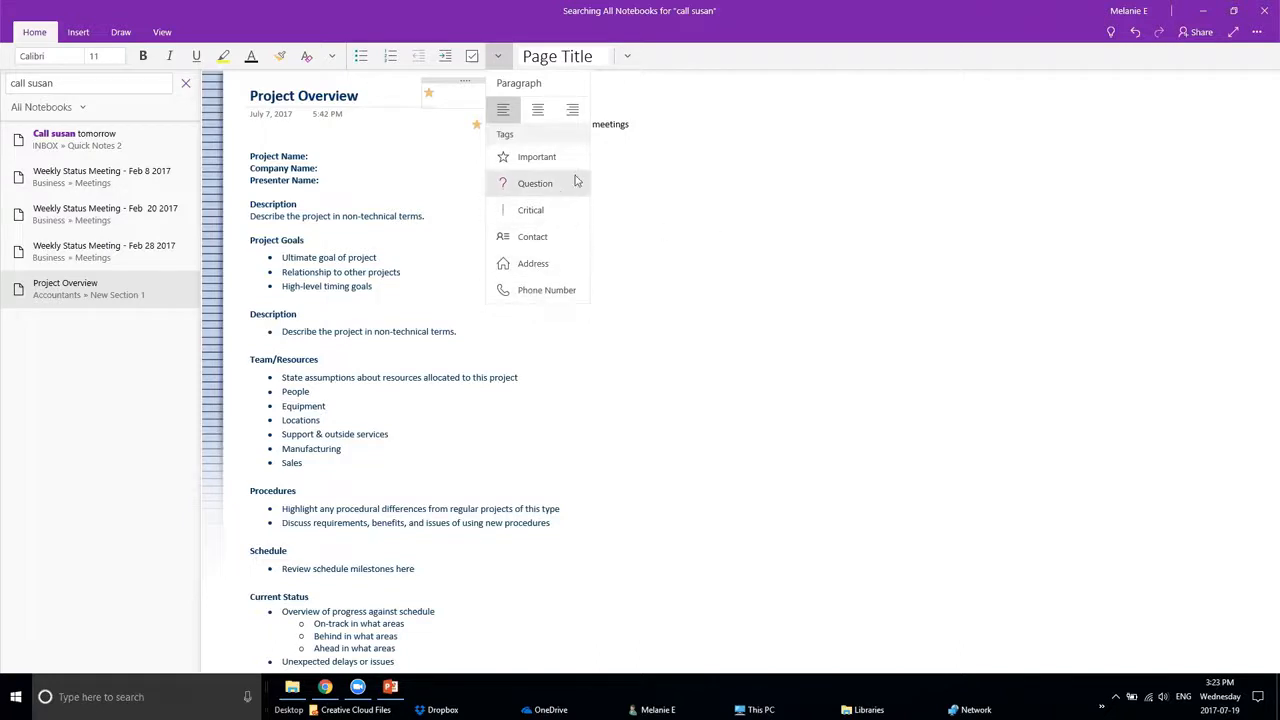
pyautogui.click(684, 433)
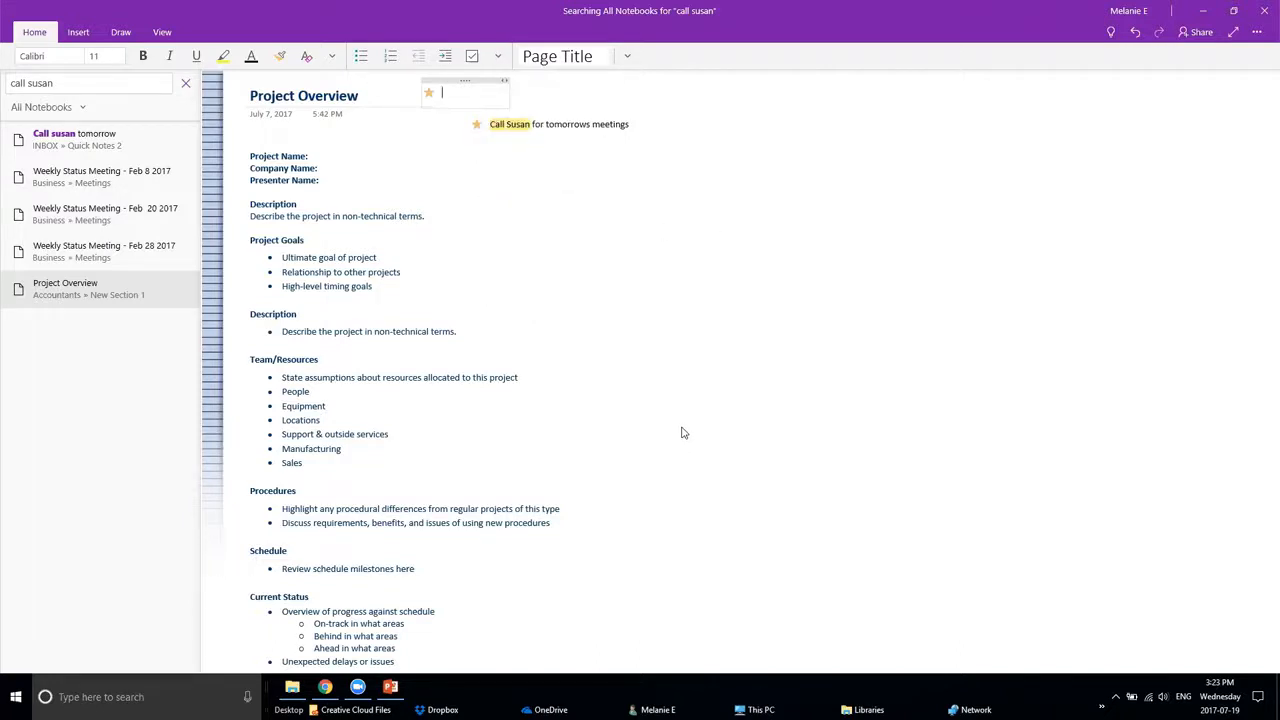
# Close the search and open the Testing123 page in the Accountants notebook's Marketing section
pyautogui.click(119, 33)
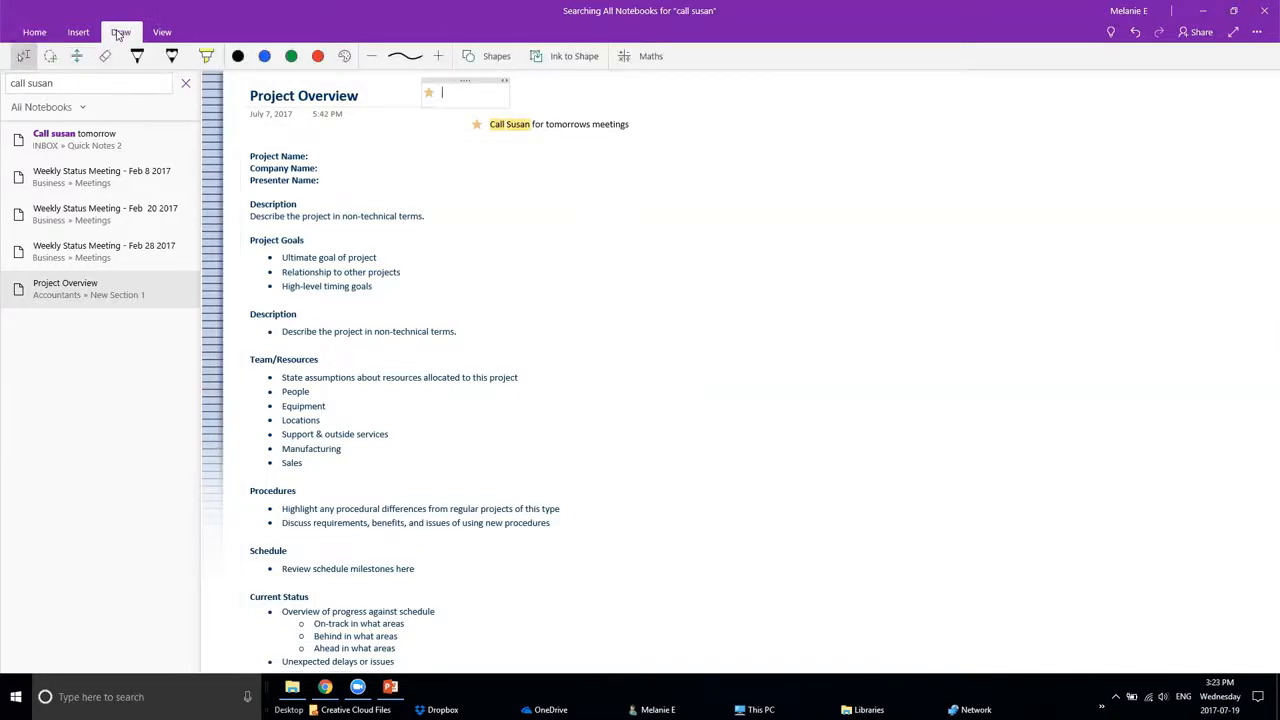
pyautogui.click(185, 83)
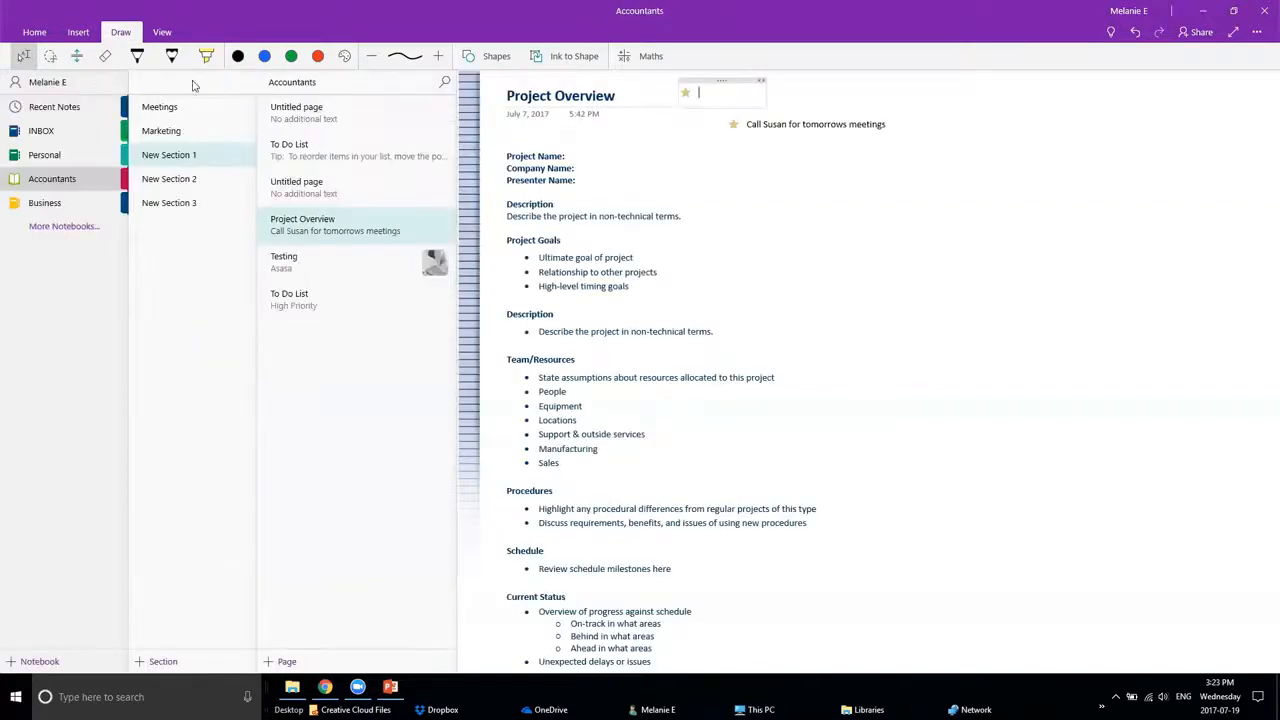
pyautogui.click(165, 133)
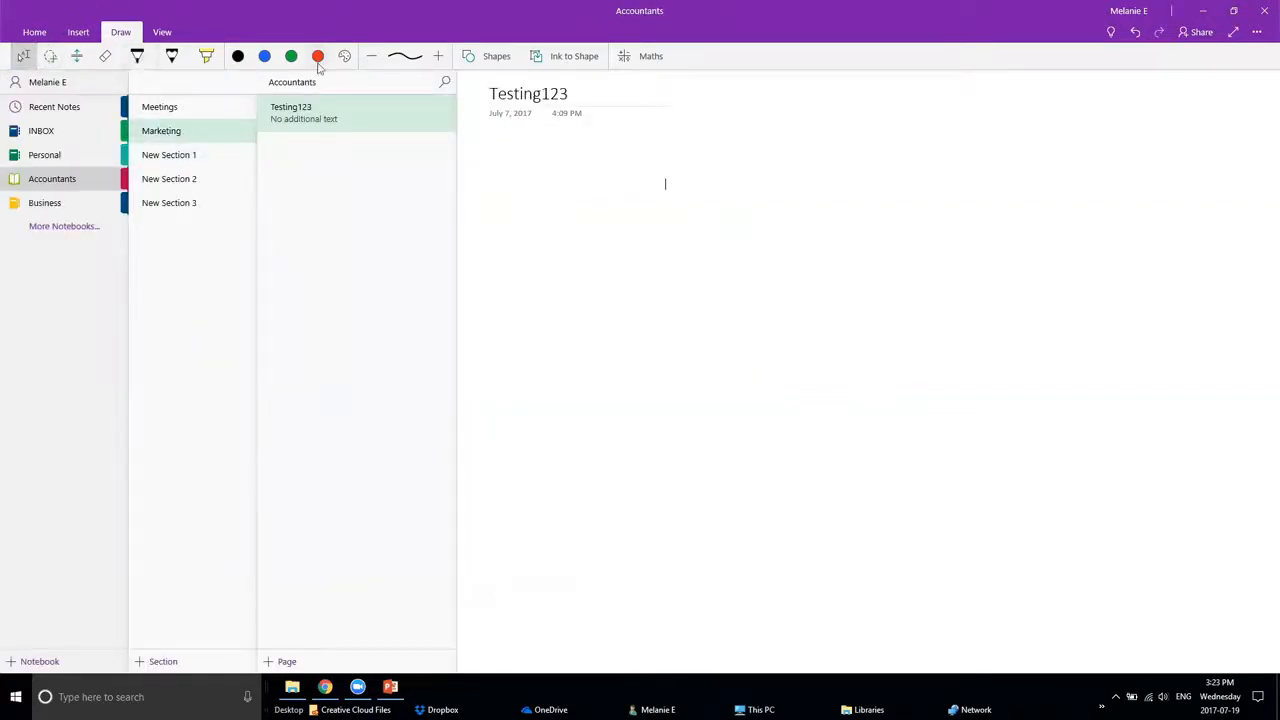
# Try the drawing pens, switch to the yellow highlighter and turn on Ink to Shape
pyautogui.click(138, 57)
pyautogui.click(171, 57)
pyautogui.click(206, 57)
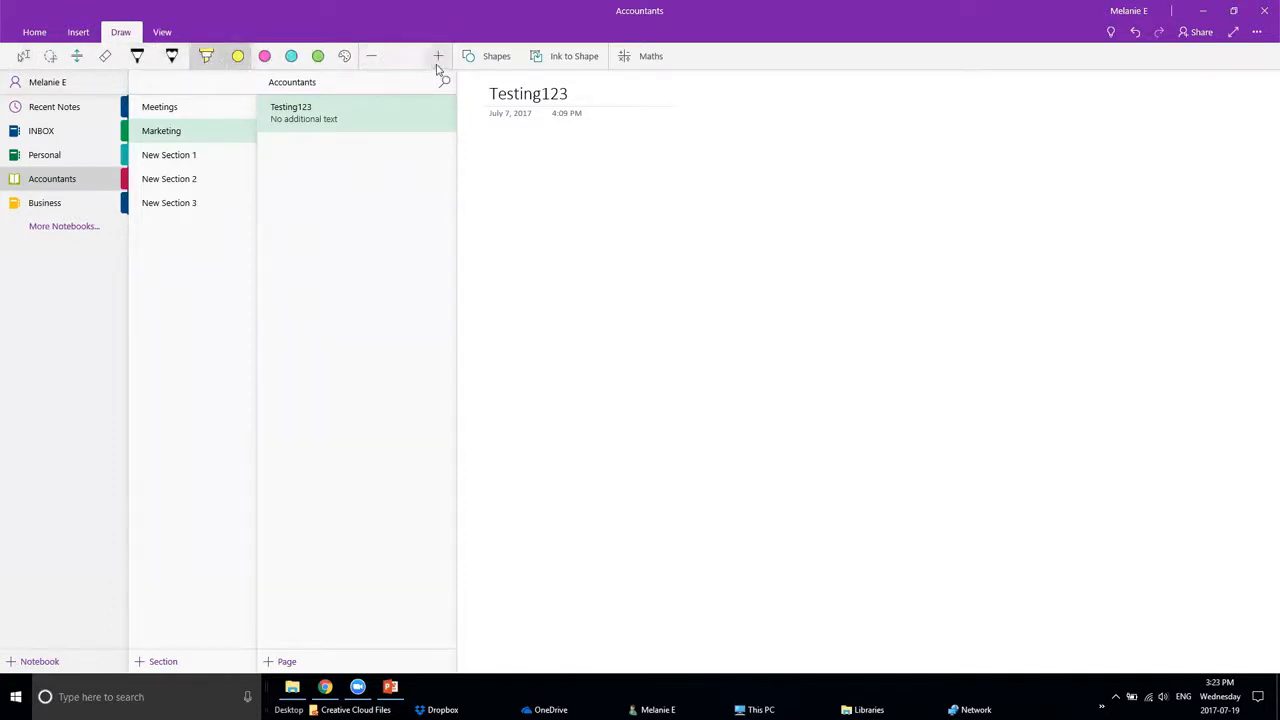
pyautogui.click(587, 65)
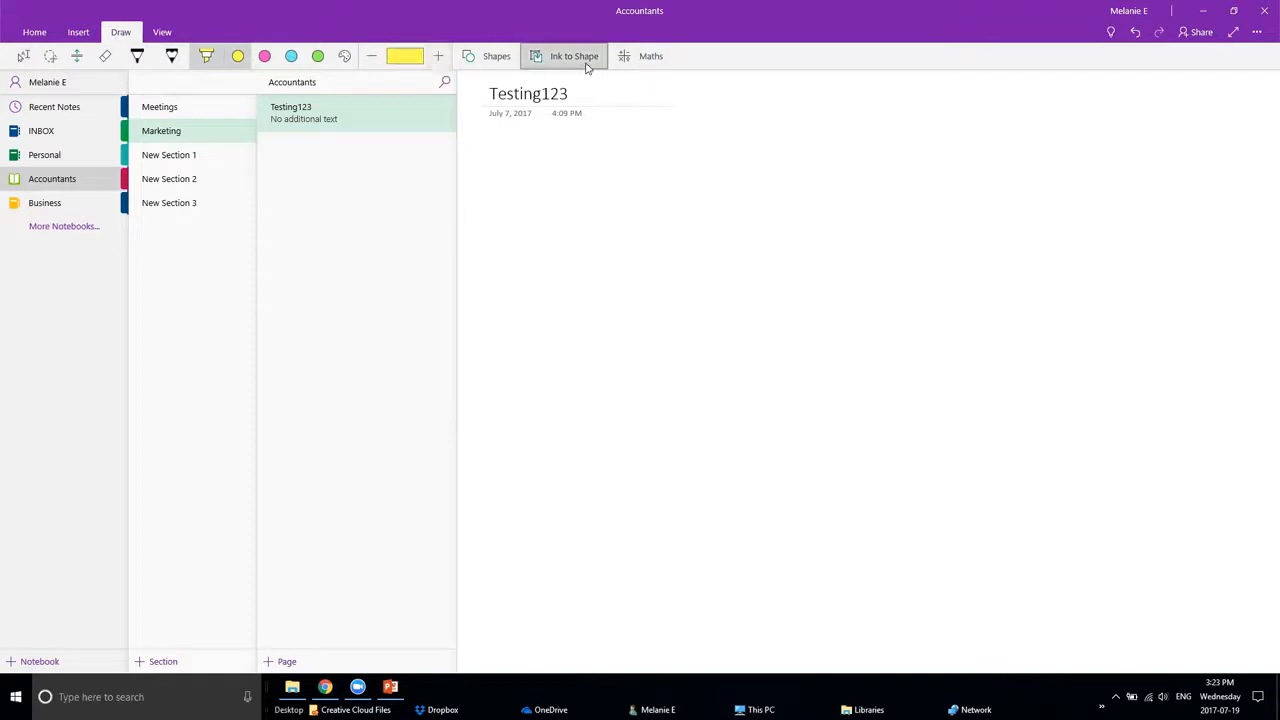
# View the available shapes, open the Maths pane and try a lasso selection on the blank Testing123 page
pyautogui.click(503, 59)
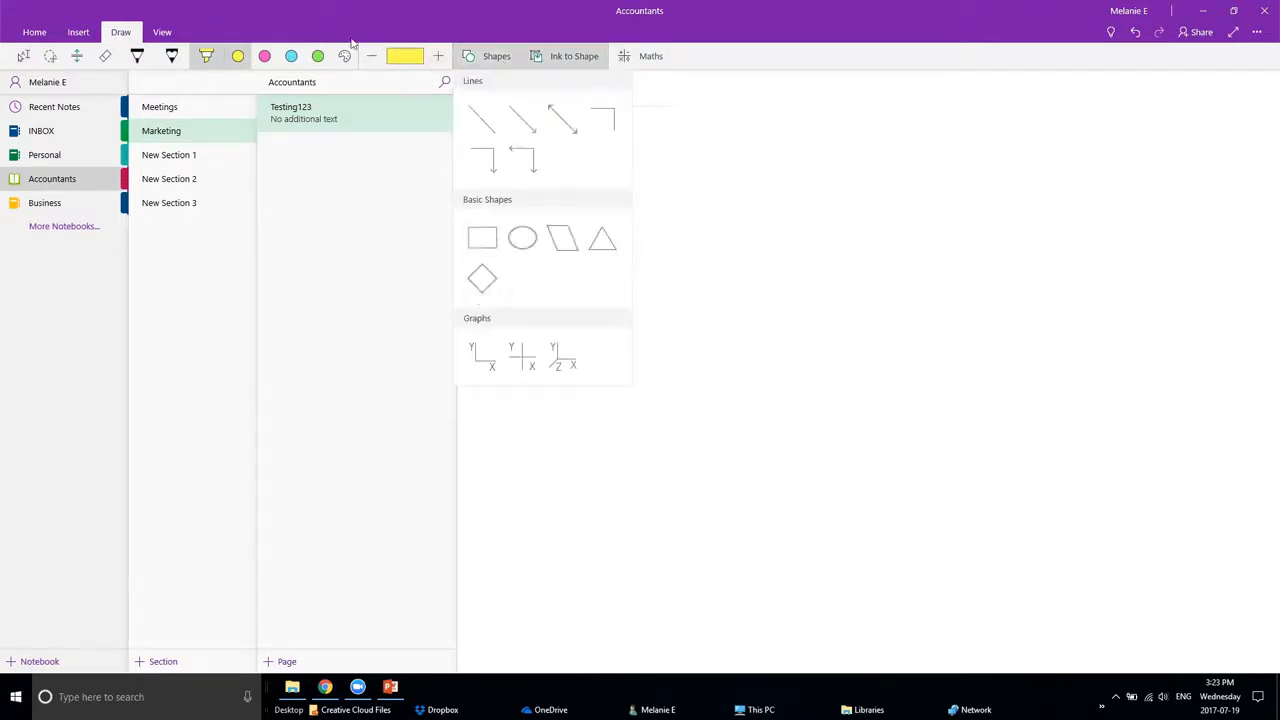
pyautogui.click(28, 59)
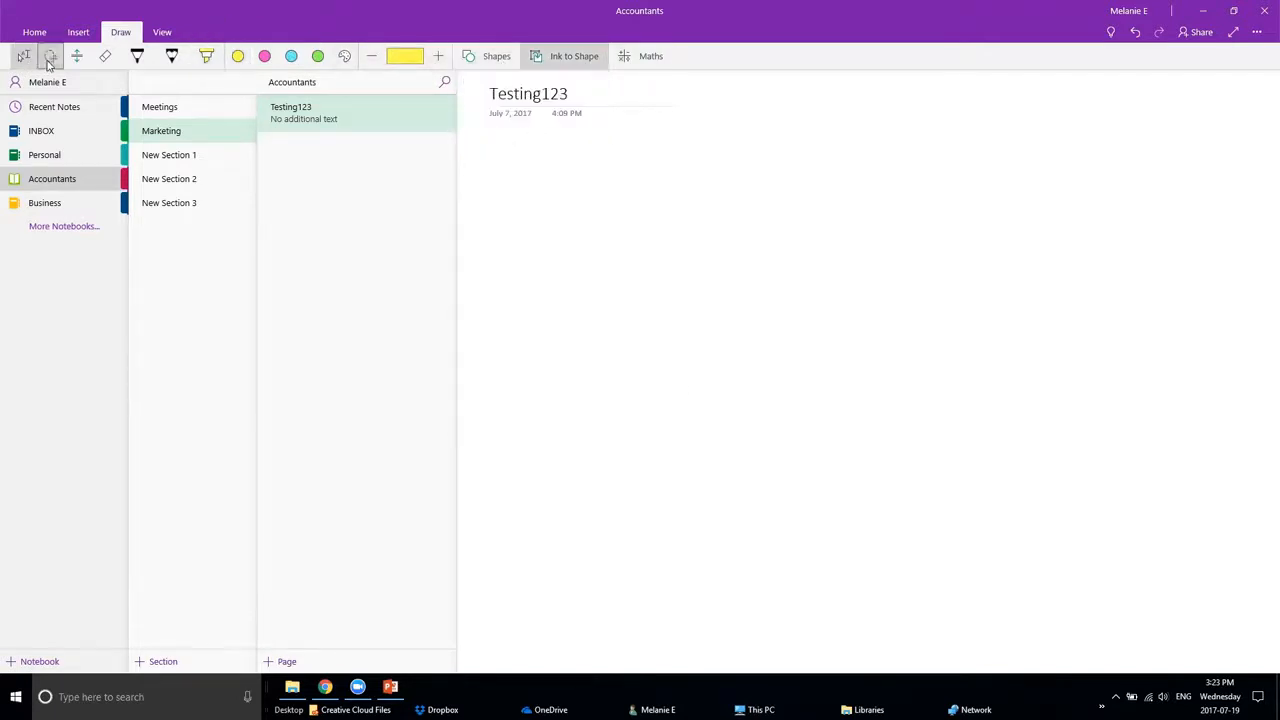
pyautogui.click(110, 57)
pyautogui.click(626, 57)
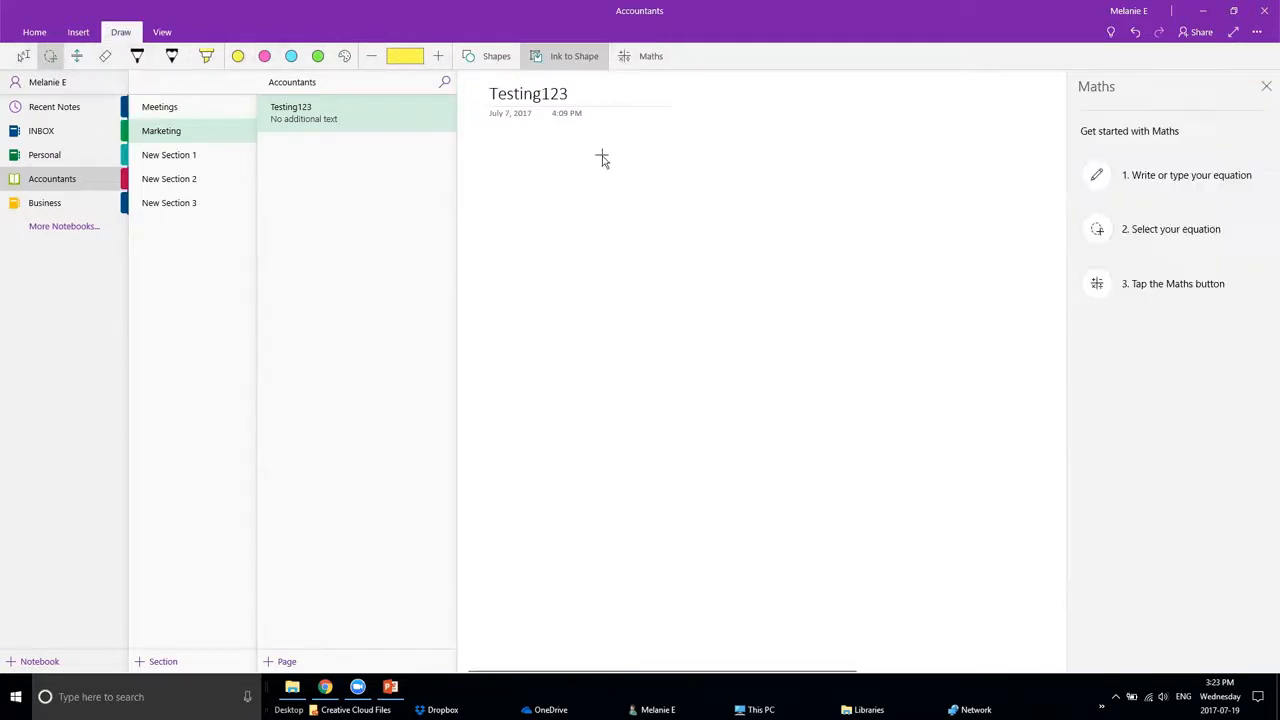
pyautogui.moveTo(514, 172)
pyautogui.mouseDown()
pyautogui.moveTo(714, 249)
pyautogui.moveTo(874, 180)
pyautogui.mouseUp()
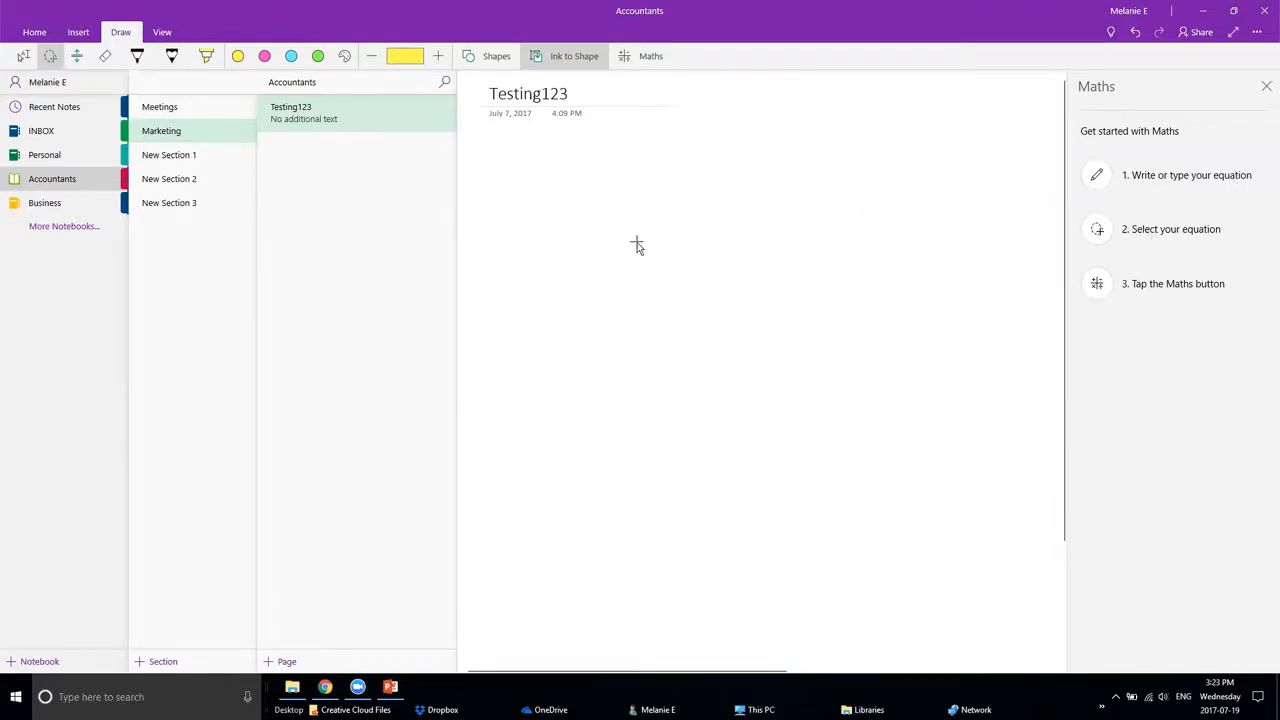
pyautogui.moveTo(522, 177)
pyautogui.mouseDown()
pyautogui.moveTo(603, 277)
pyautogui.moveTo(834, 214)
pyautogui.moveTo(686, 262)
pyautogui.moveTo(520, 171)
pyautogui.mouseUp()
# Draw several freehand strokes with the black pen and handwrite "Hi" on the Testing123 page
pyautogui.click(171, 56)
pyautogui.moveTo(575, 135)
pyautogui.mouseDown()
pyautogui.moveTo(605, 210)
pyautogui.moveTo(568, 210)
pyautogui.mouseUp()
pyautogui.moveTo(604, 328); pyautogui.dragTo(758, 411)
pyautogui.moveTo(769, 262)
pyautogui.mouseDown()
pyautogui.moveTo(855, 314)
pyautogui.moveTo(808, 231)
pyautogui.mouseUp()
pyautogui.moveTo(732, 137)
pyautogui.mouseDown()
pyautogui.moveTo(739, 180)
pyautogui.moveTo(774, 162)
pyautogui.mouseUp()
pyautogui.moveTo(768, 113); pyautogui.dragTo(778, 188)
pyautogui.moveTo(802, 150); pyautogui.dragTo(814, 181)
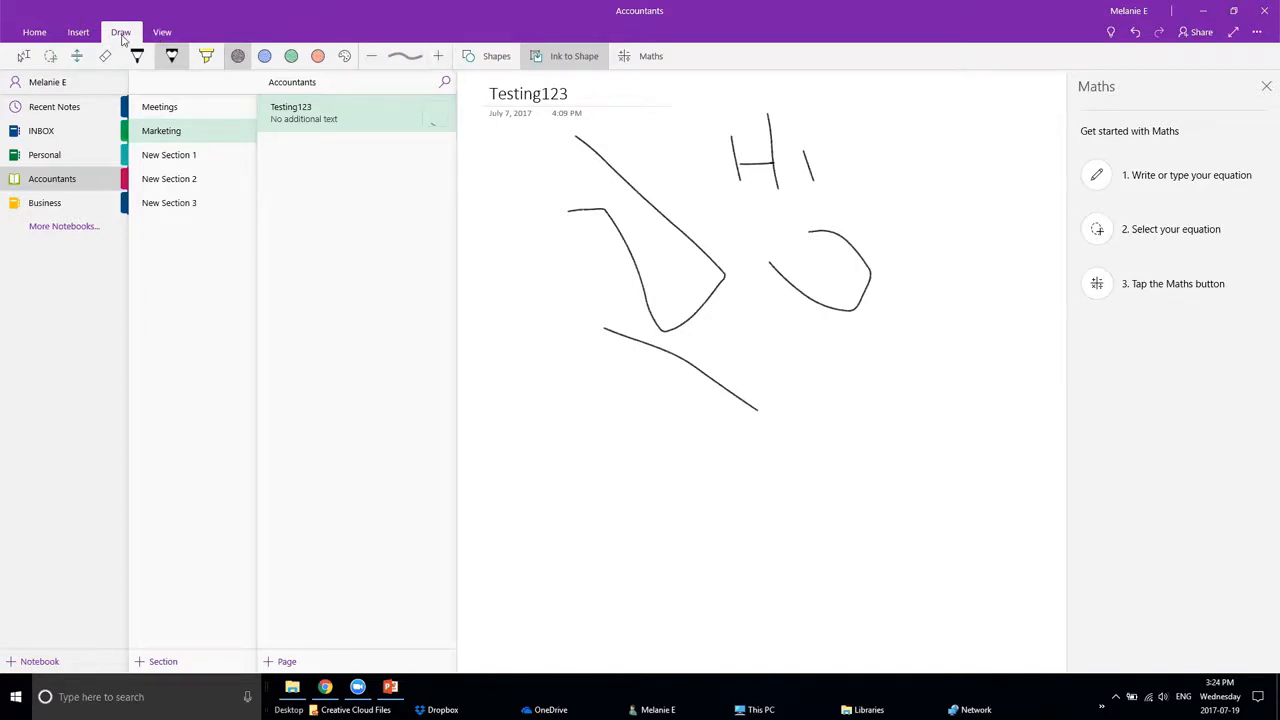
# Close the Maths pane and set the navigation panes to show sections and pages
pyautogui.click(162, 33)
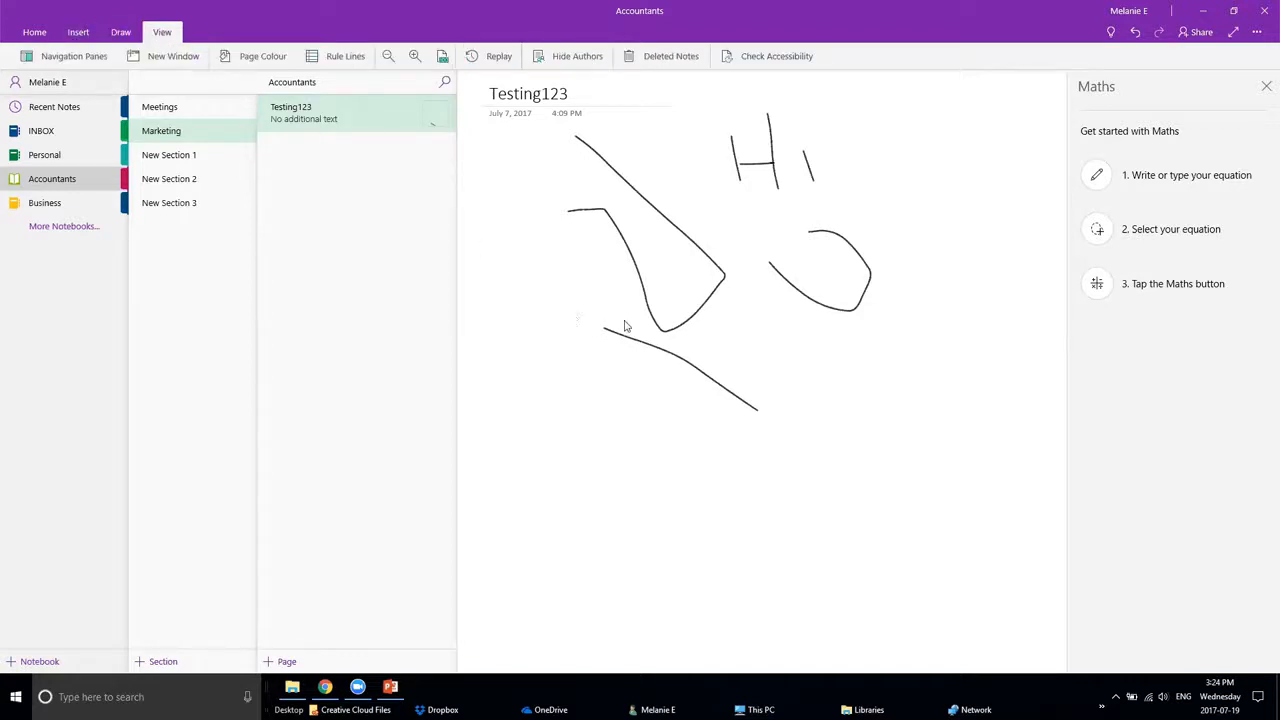
pyautogui.click(56, 57)
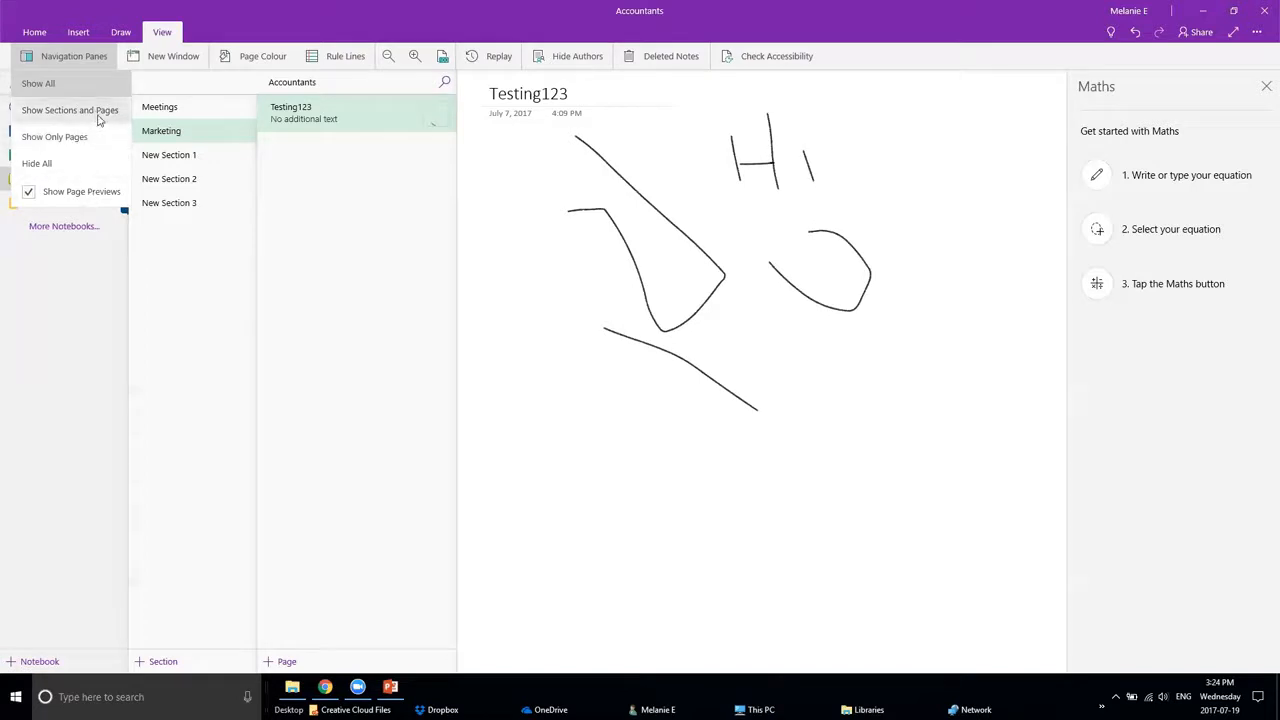
pyautogui.click(100, 262)
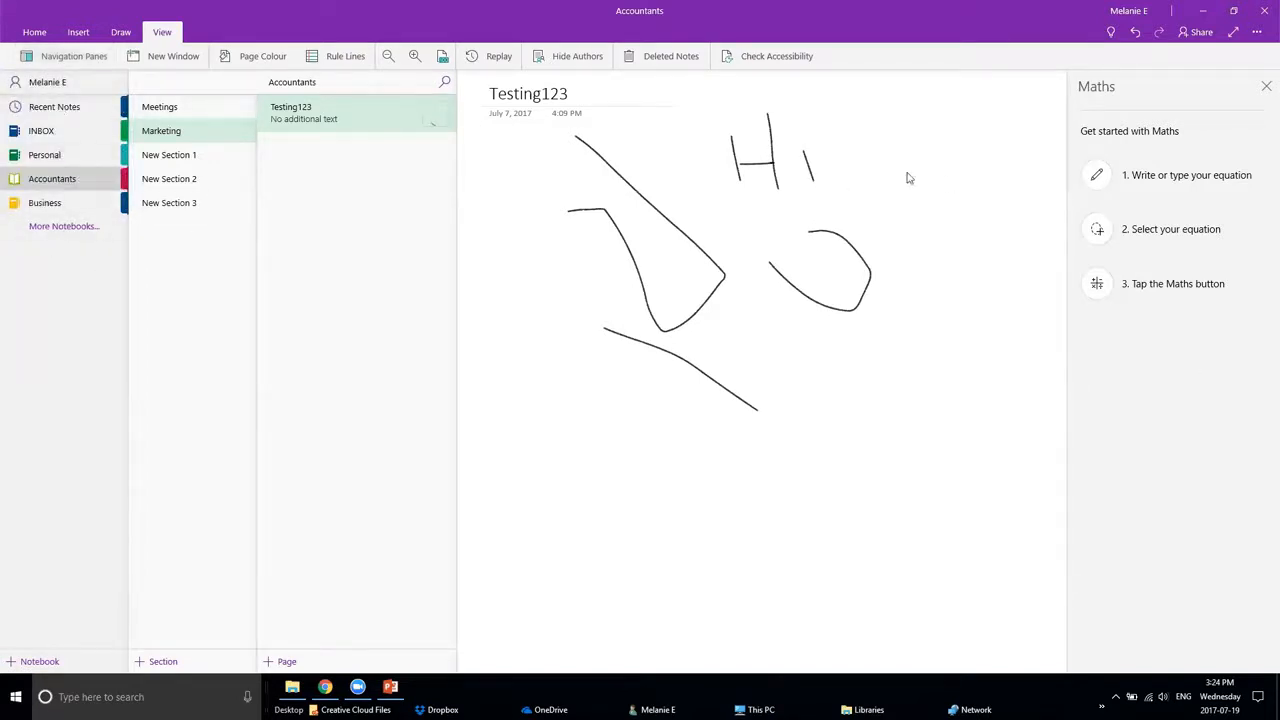
pyautogui.click(1266, 86)
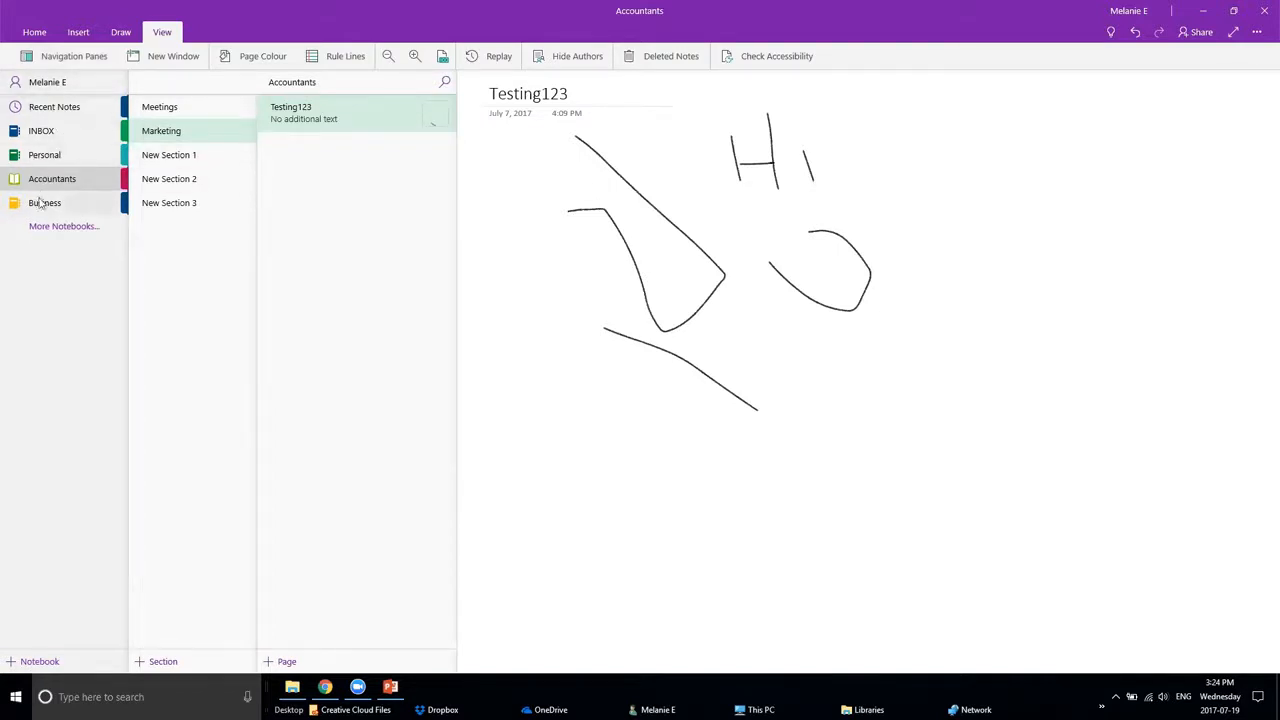
pyautogui.click(71, 57)
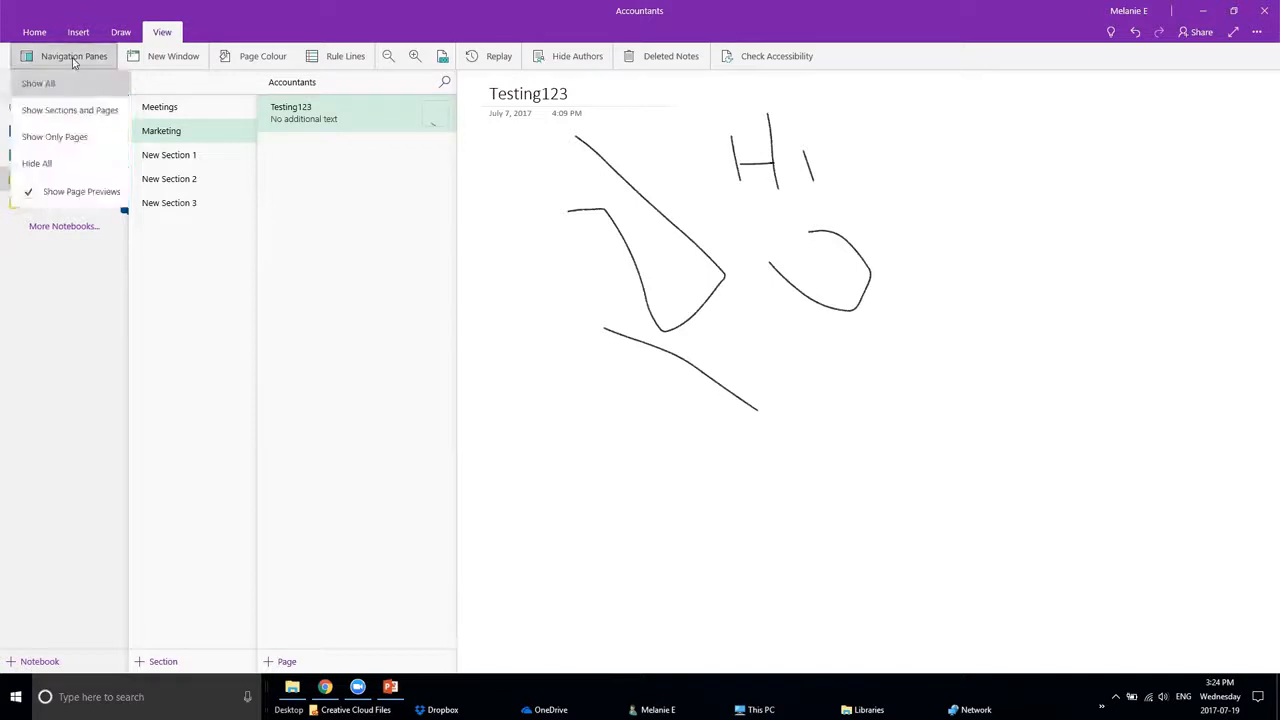
pyautogui.click(76, 113)
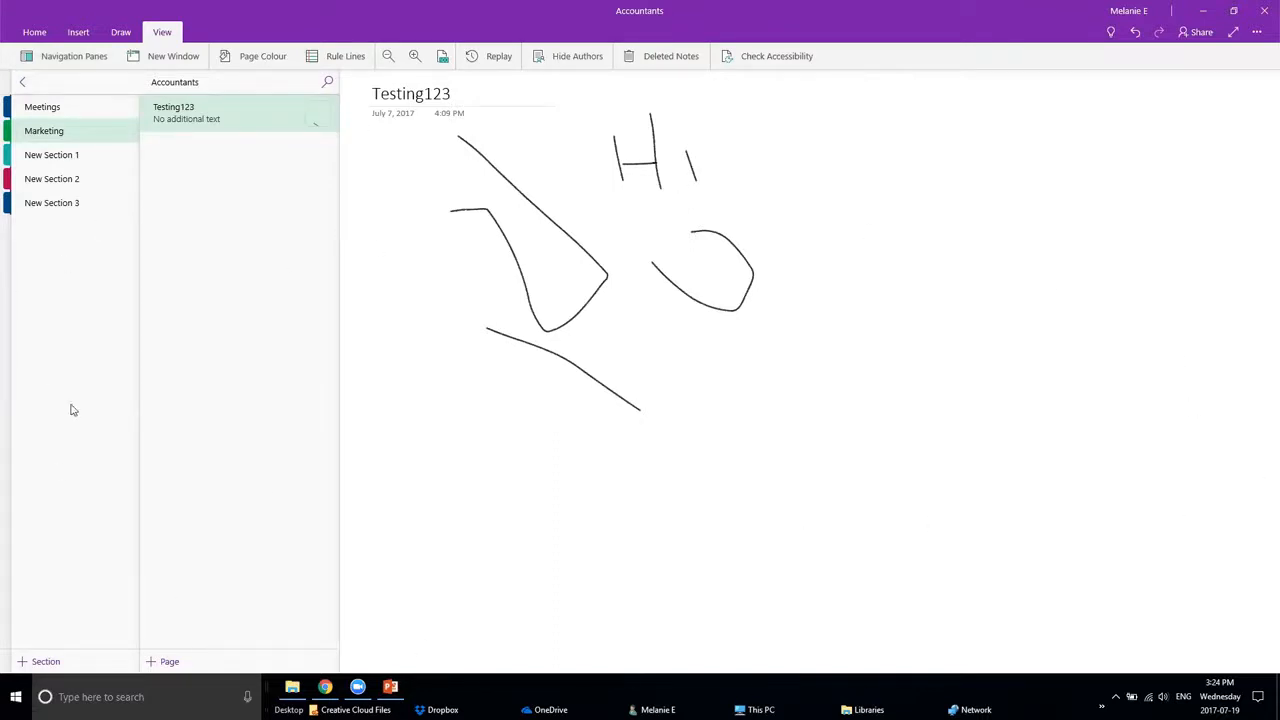
# Open the Testing123 page in a new window and close that window again
pyautogui.click(138, 62)
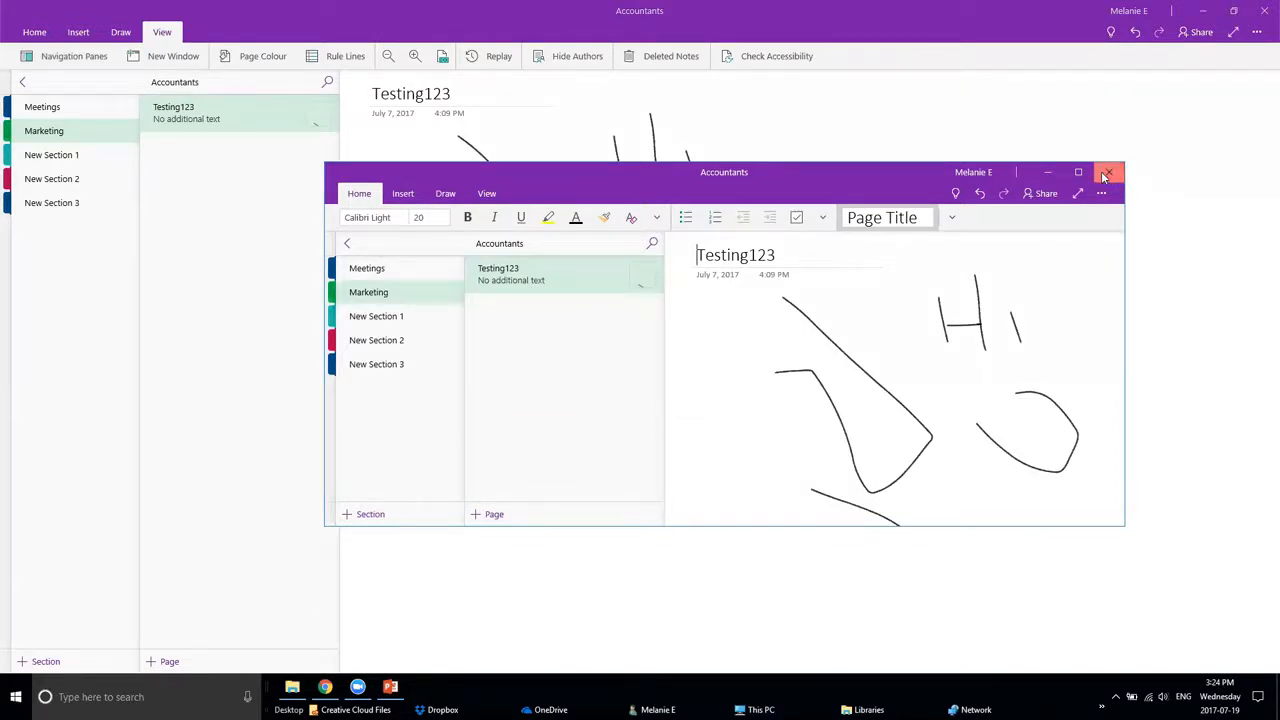
pyautogui.click(1105, 176)
# Try a light purple page colour from the extended palette on the Testing123 page
pyautogui.click(262, 60)
pyautogui.click(553, 294)
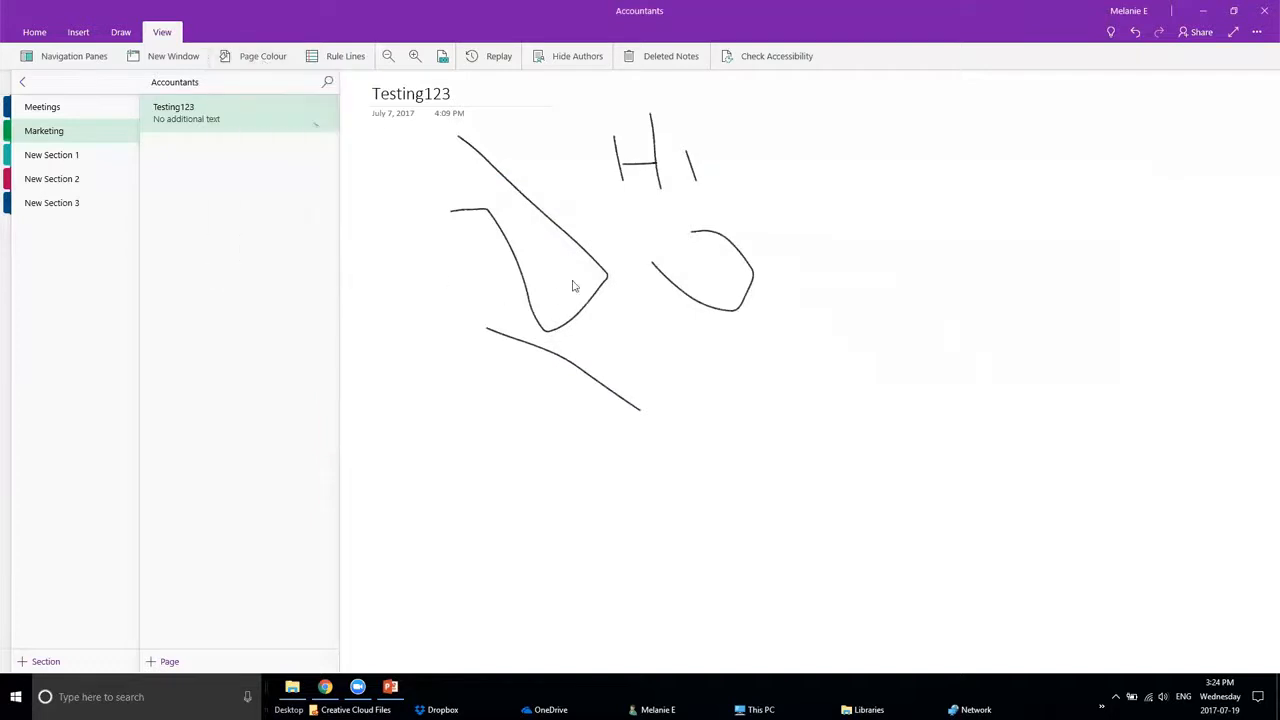
pyautogui.click(258, 56)
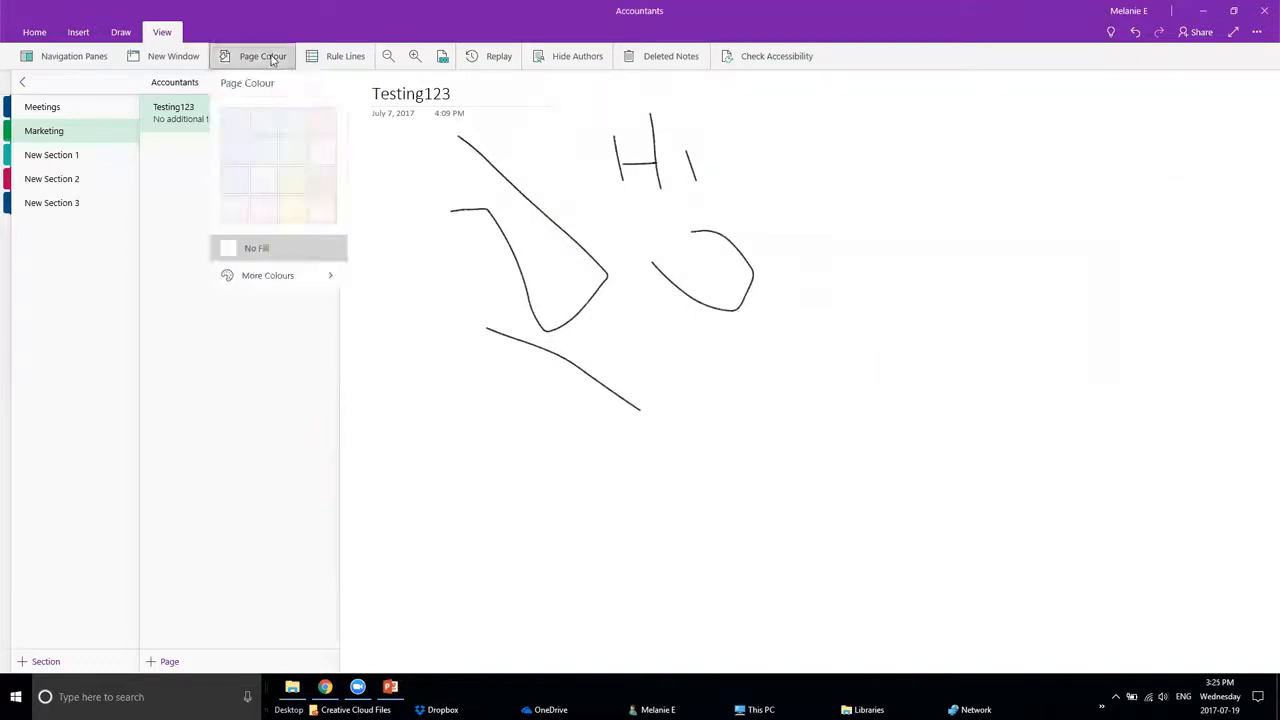
pyautogui.click(247, 274)
pyautogui.click(414, 207)
pyautogui.click(395, 207)
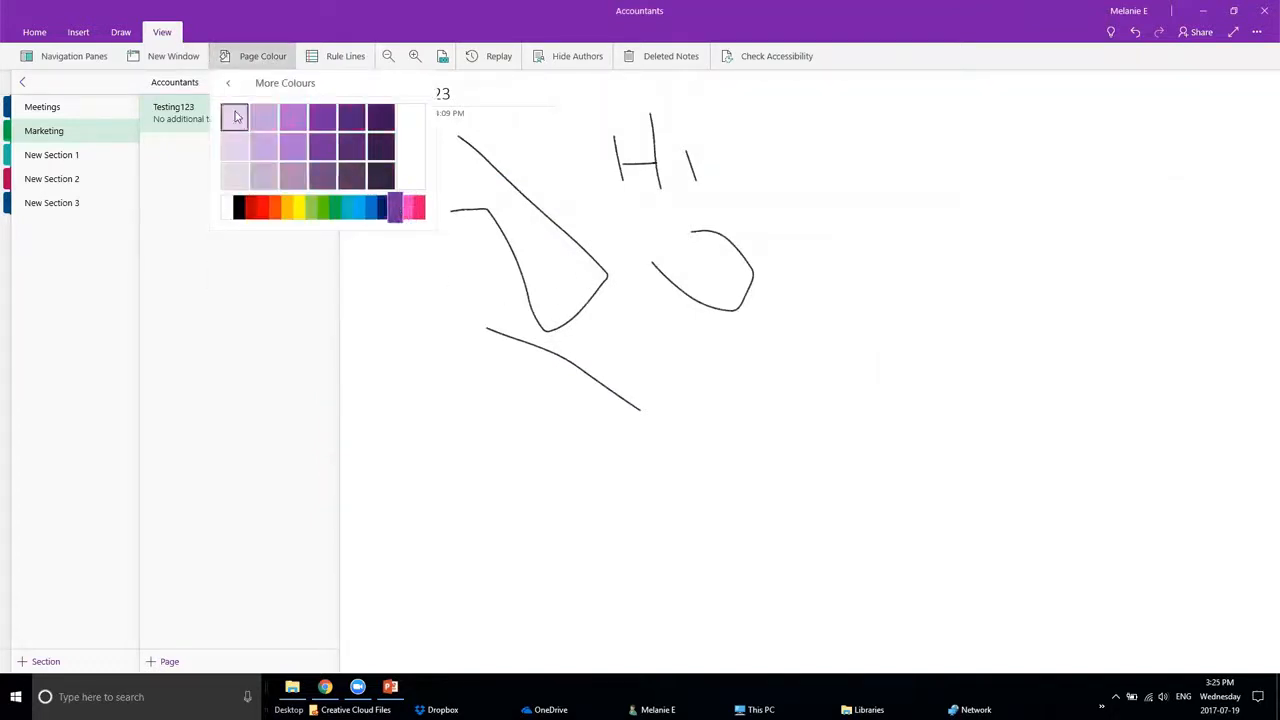
pyautogui.click(235, 117)
pyautogui.click(228, 58)
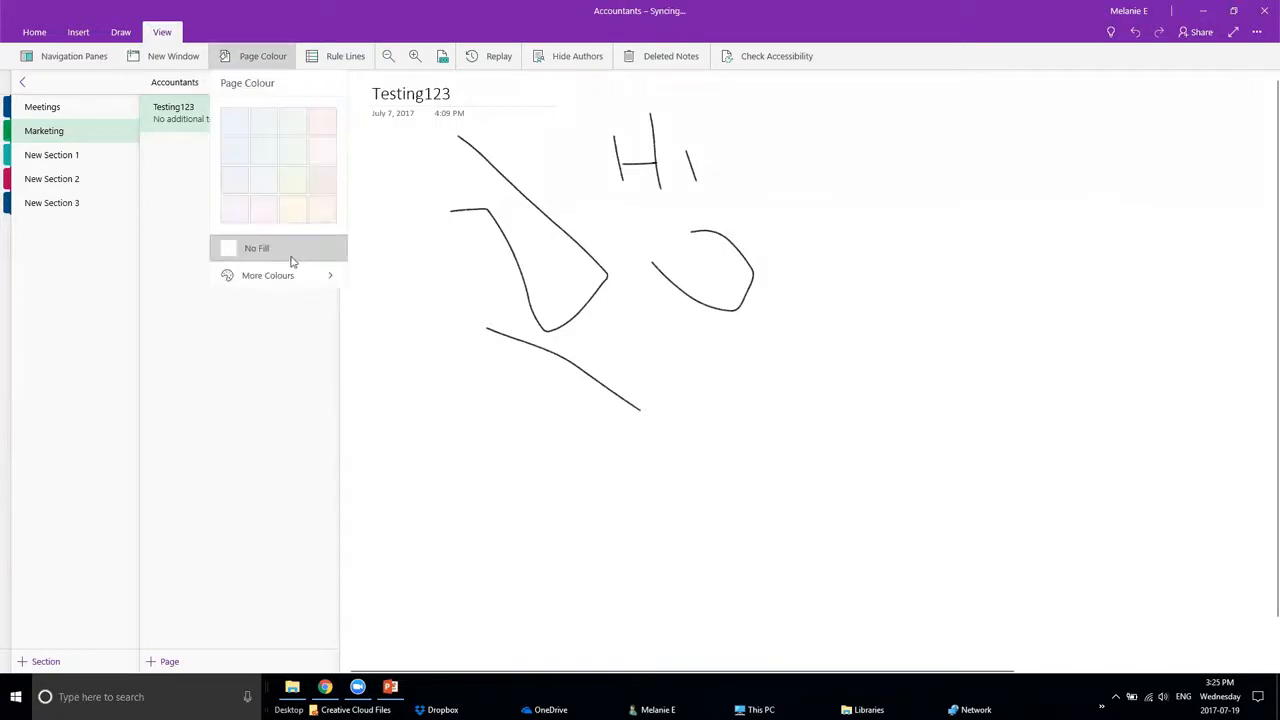
pyautogui.click(327, 60)
pyautogui.click(316, 104)
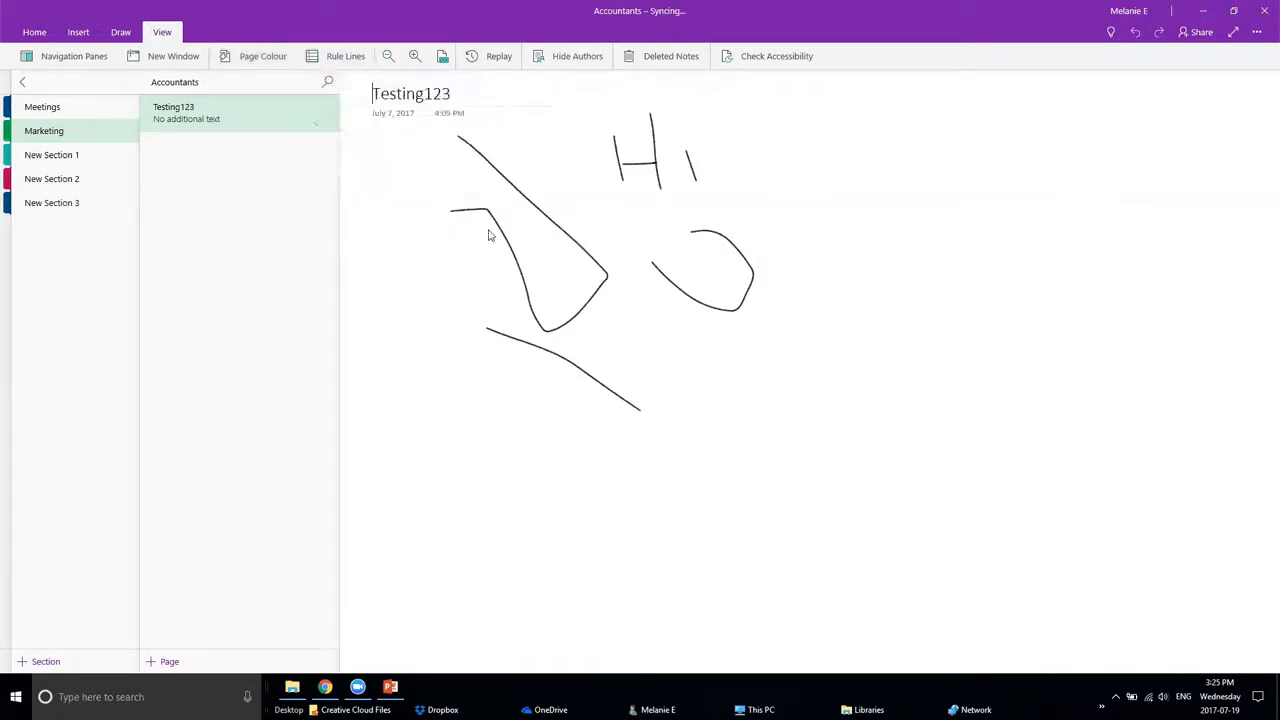
# Try narrow and wide rule lines on the Testing123 page, finishing with the third grid-line size as its background
pyautogui.click(338, 57)
pyautogui.click(316, 104)
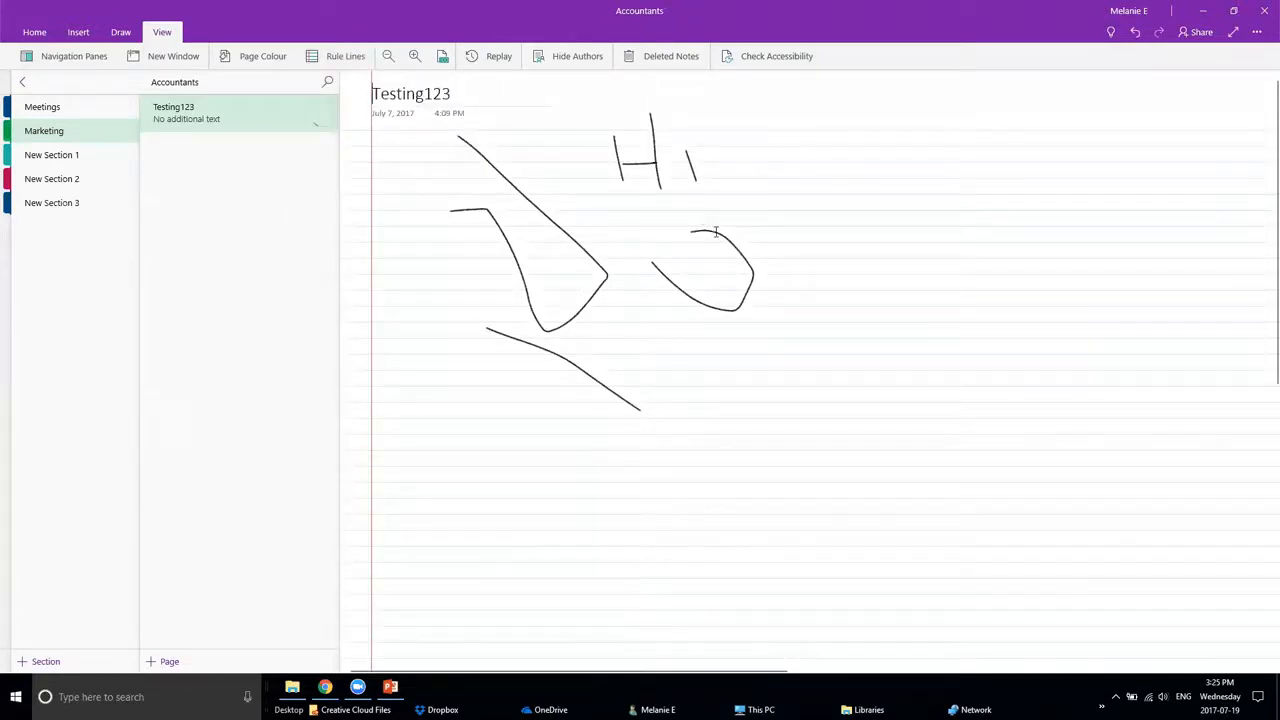
pyautogui.click(344, 60)
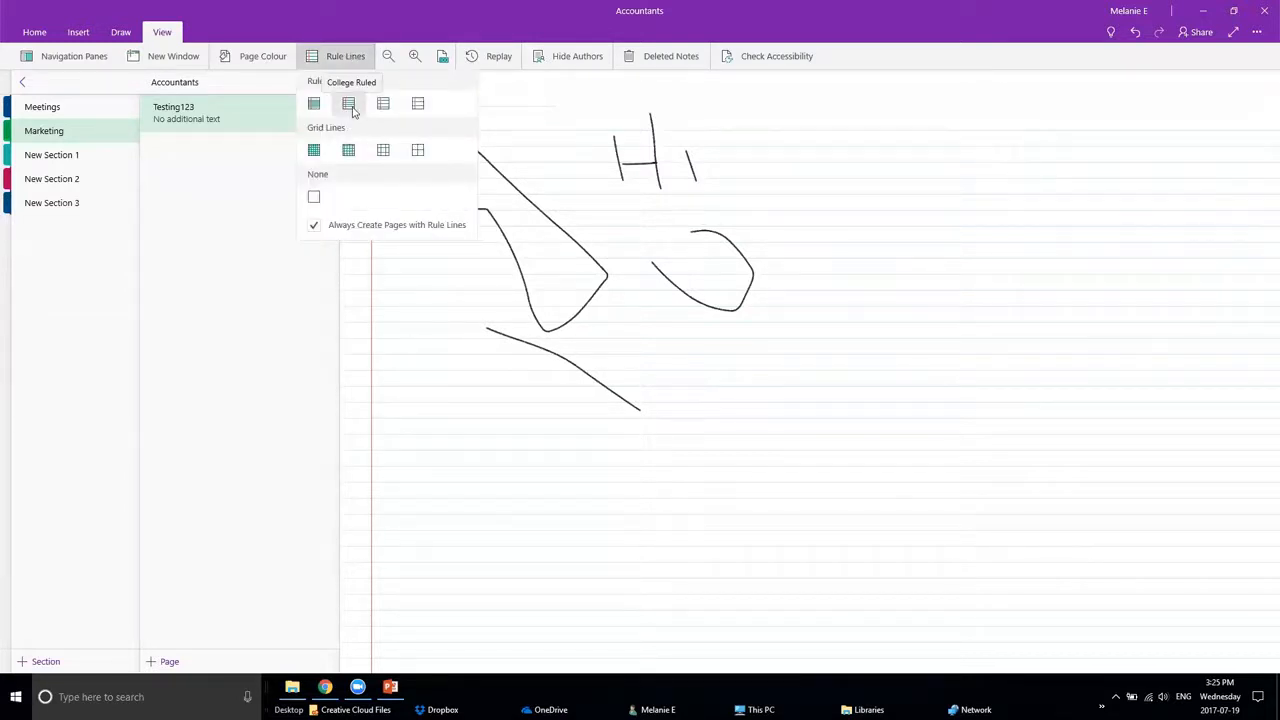
pyautogui.click(418, 103)
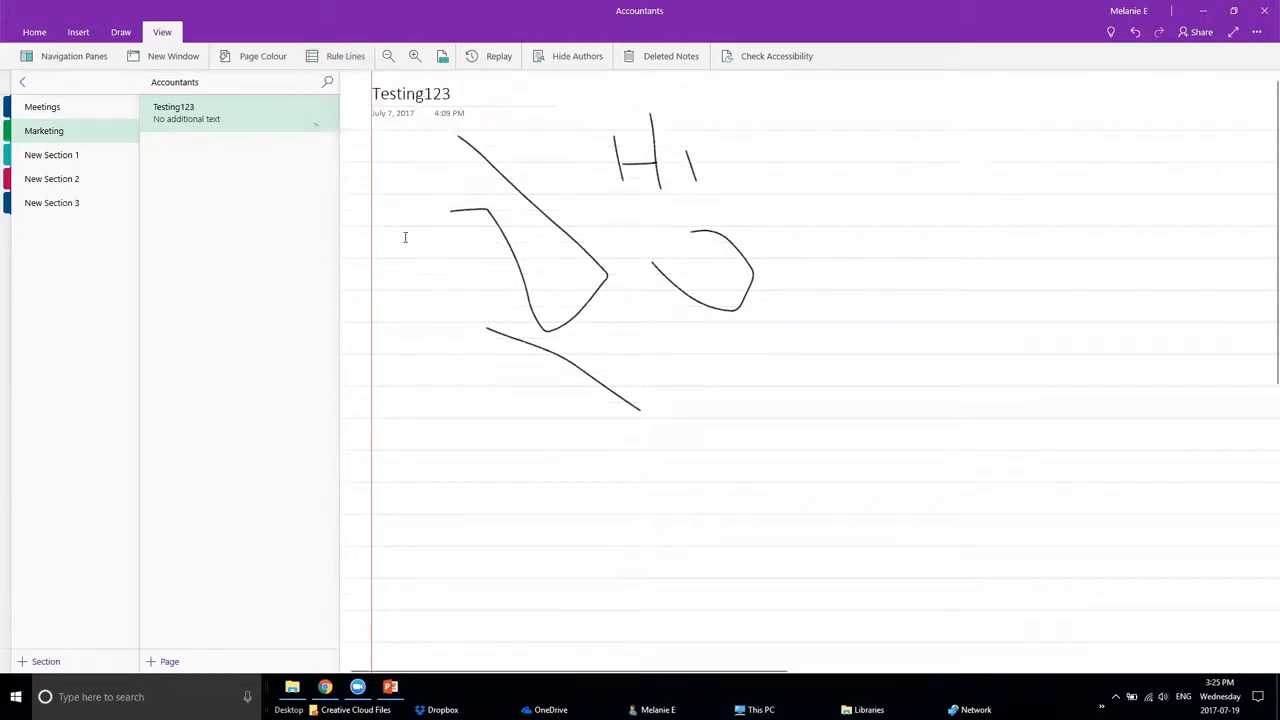
pyautogui.click(337, 57)
pyautogui.click(383, 155)
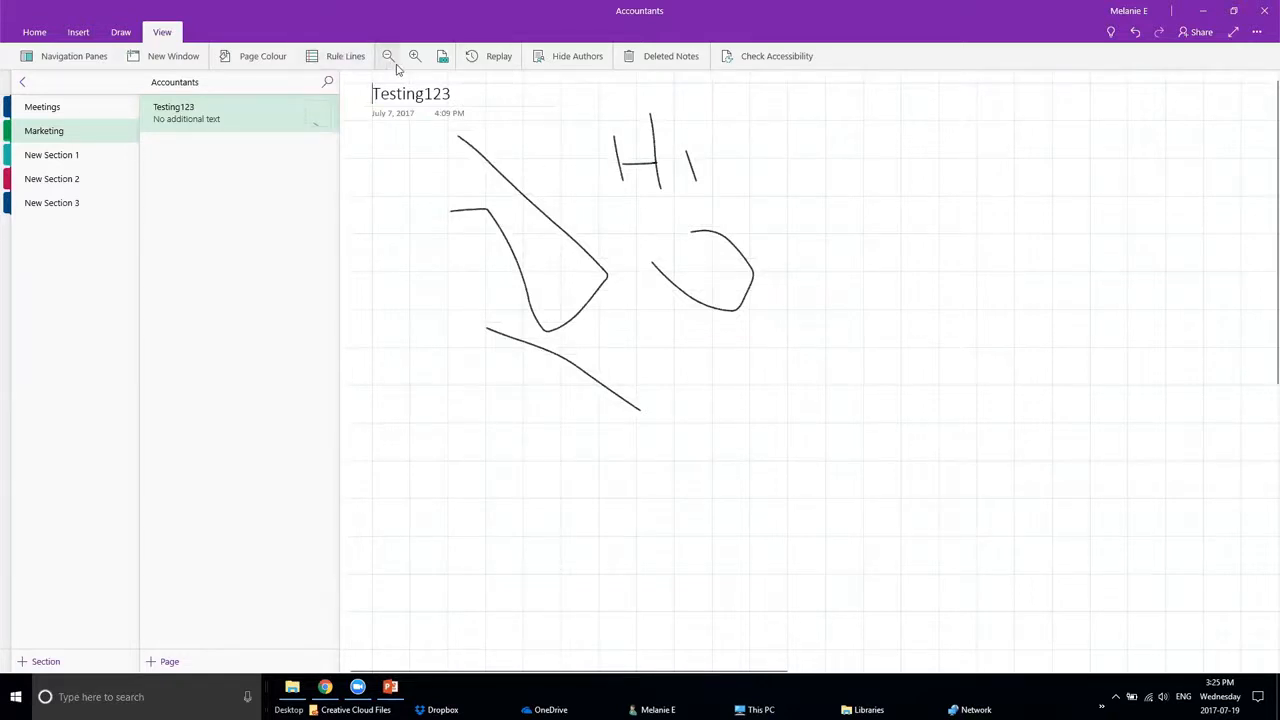
# Look through the third page (untitled) and the Project Overview page in New Section 1
pyautogui.click(72, 160)
pyautogui.click(160, 186)
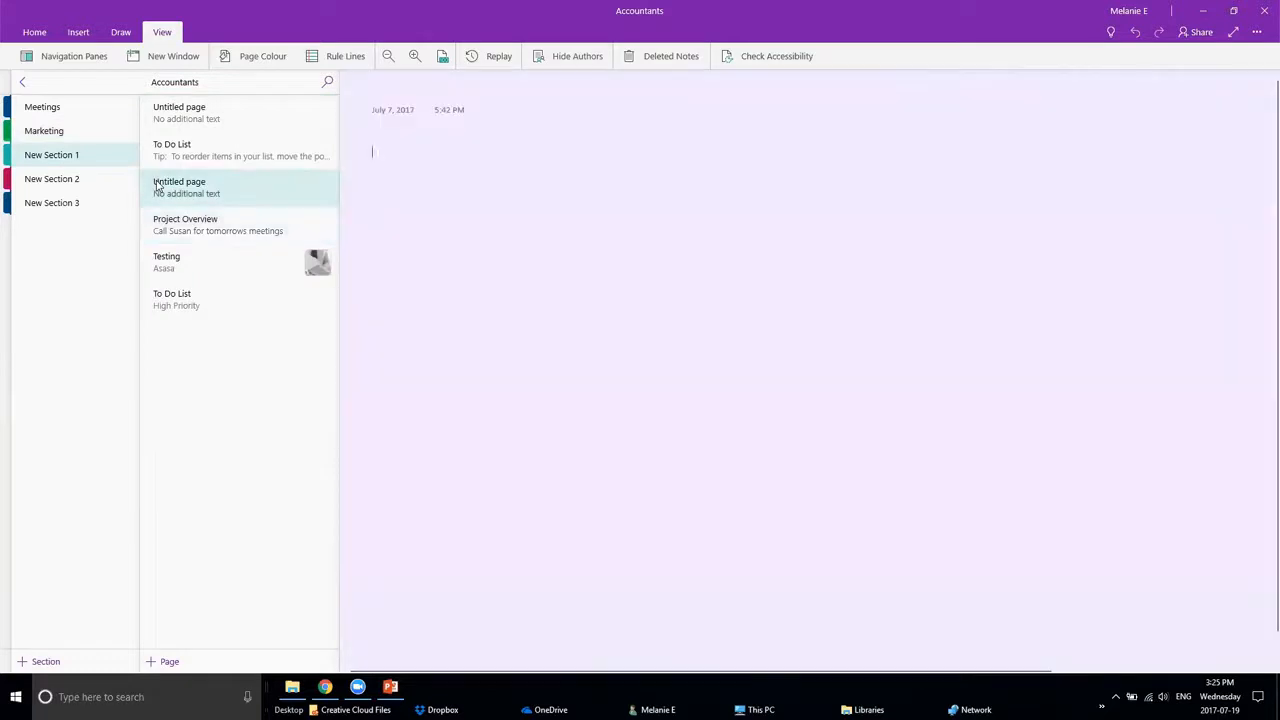
pyautogui.click(201, 232)
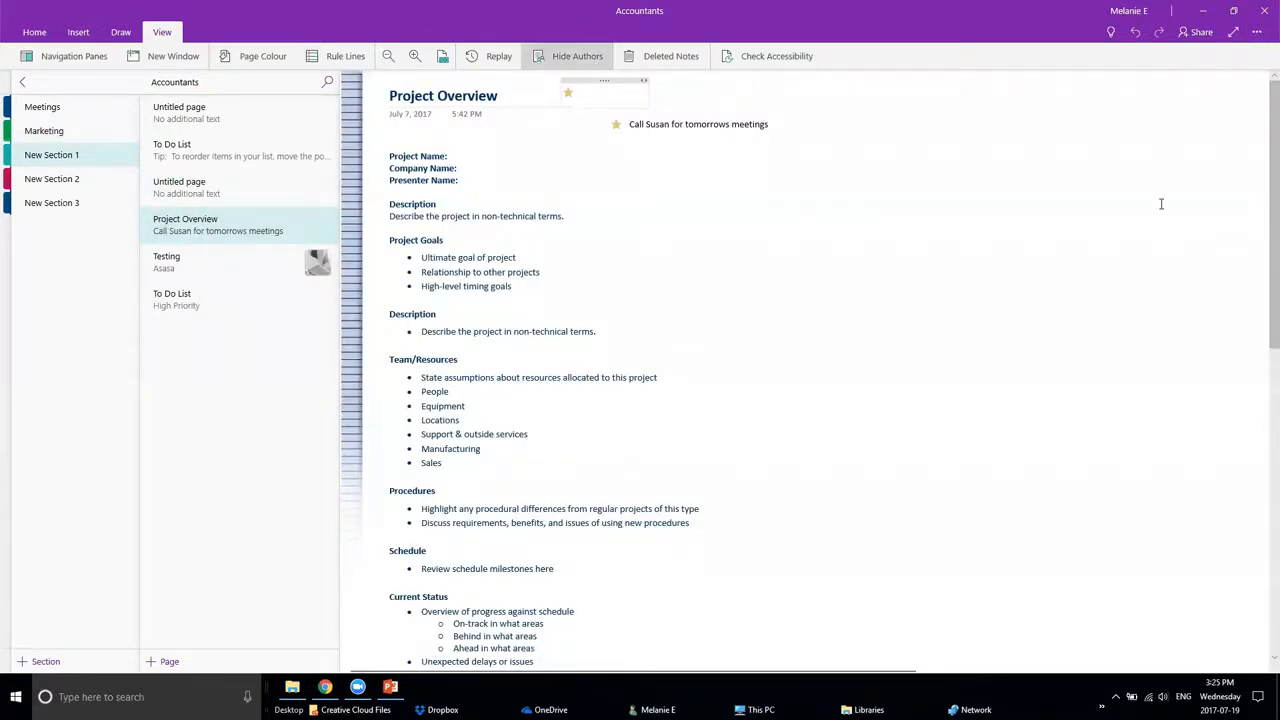
pyautogui.click(198, 193)
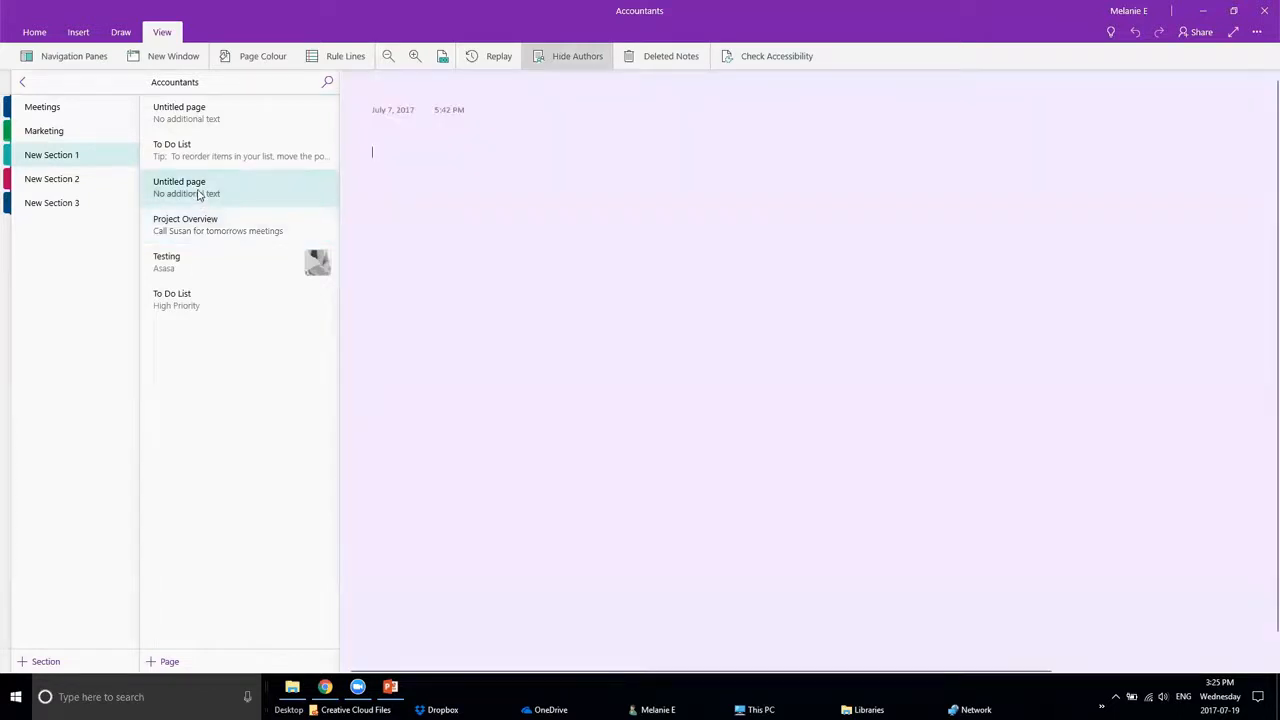
# Show the sharing options, open the To Do List page with the list tip, and toggle Hide Authors off and on
pyautogui.click(1200, 33)
pyautogui.click(212, 161)
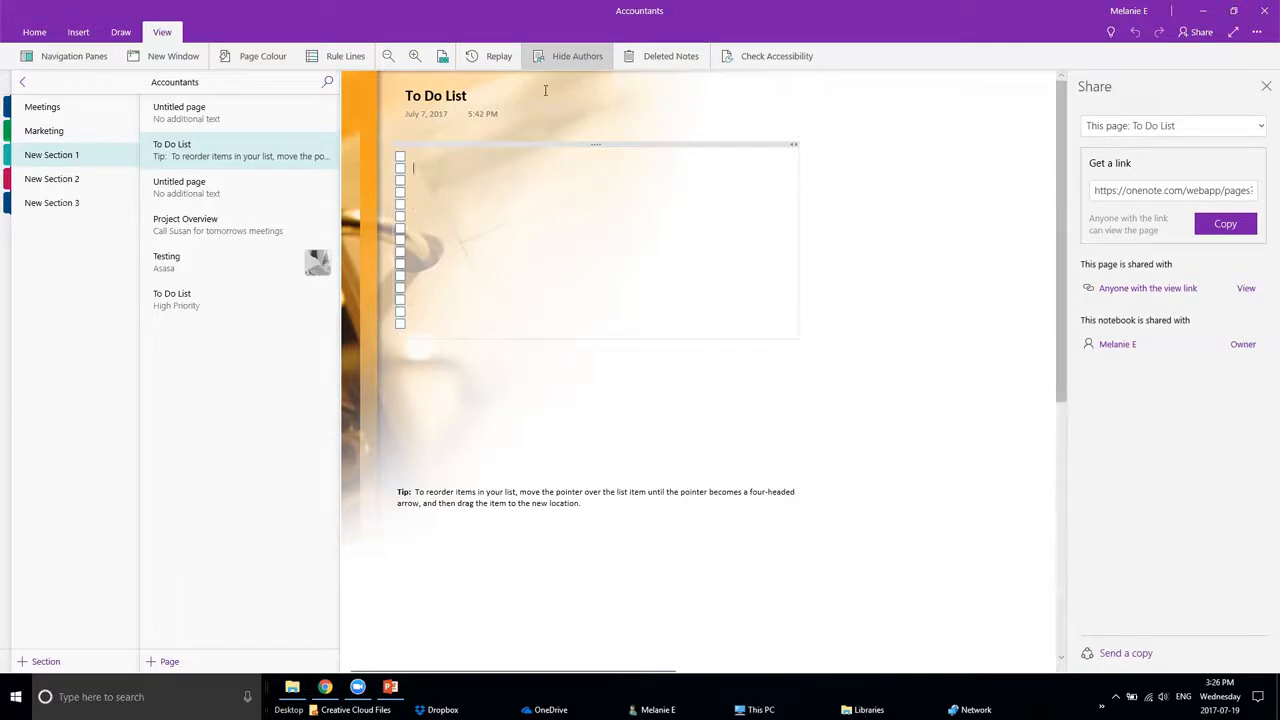
pyautogui.click(566, 58)
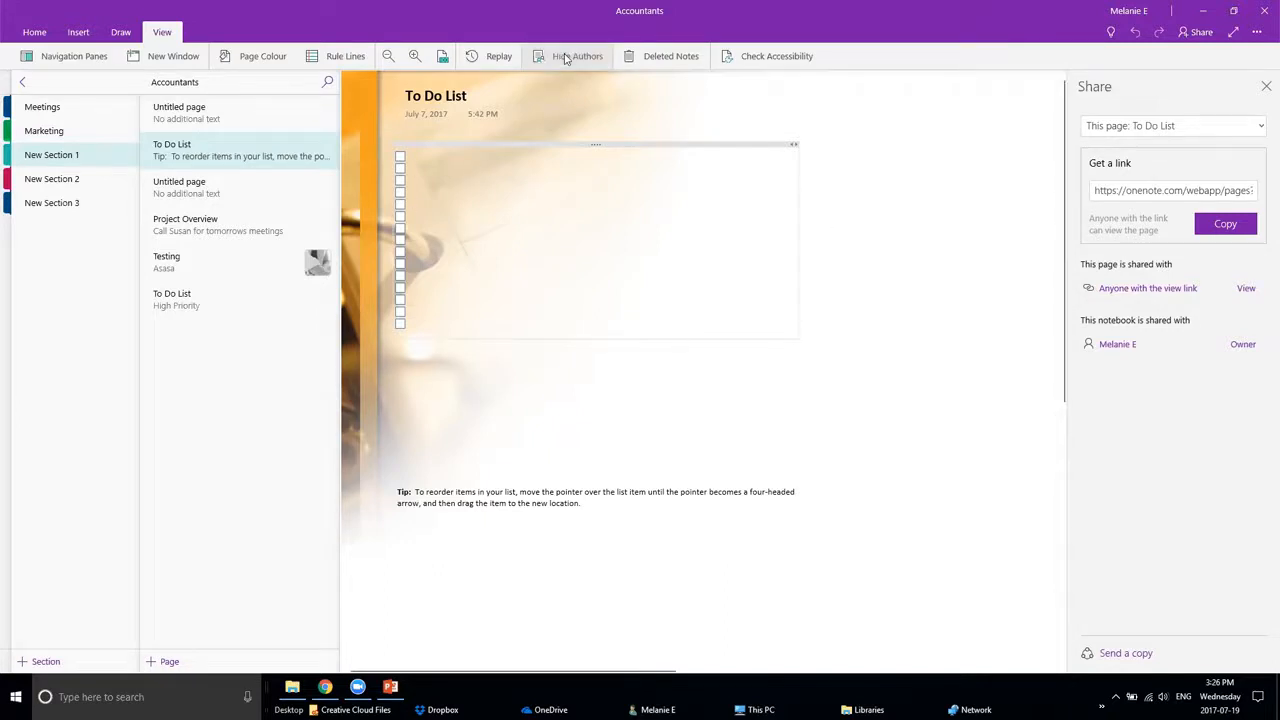
pyautogui.click(567, 59)
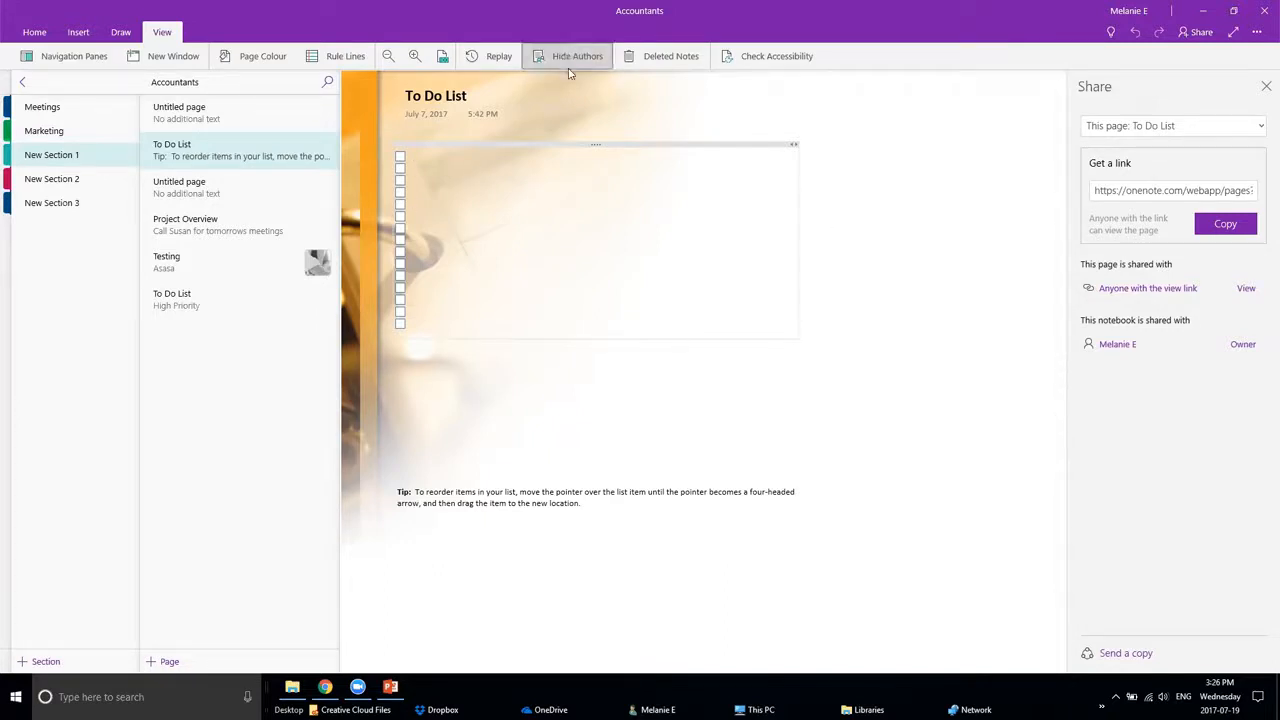
# Examine the page commands for the purple untitled page in New Section 1 and view the Marketing and Meetings sections
pyautogui.click(266, 200)
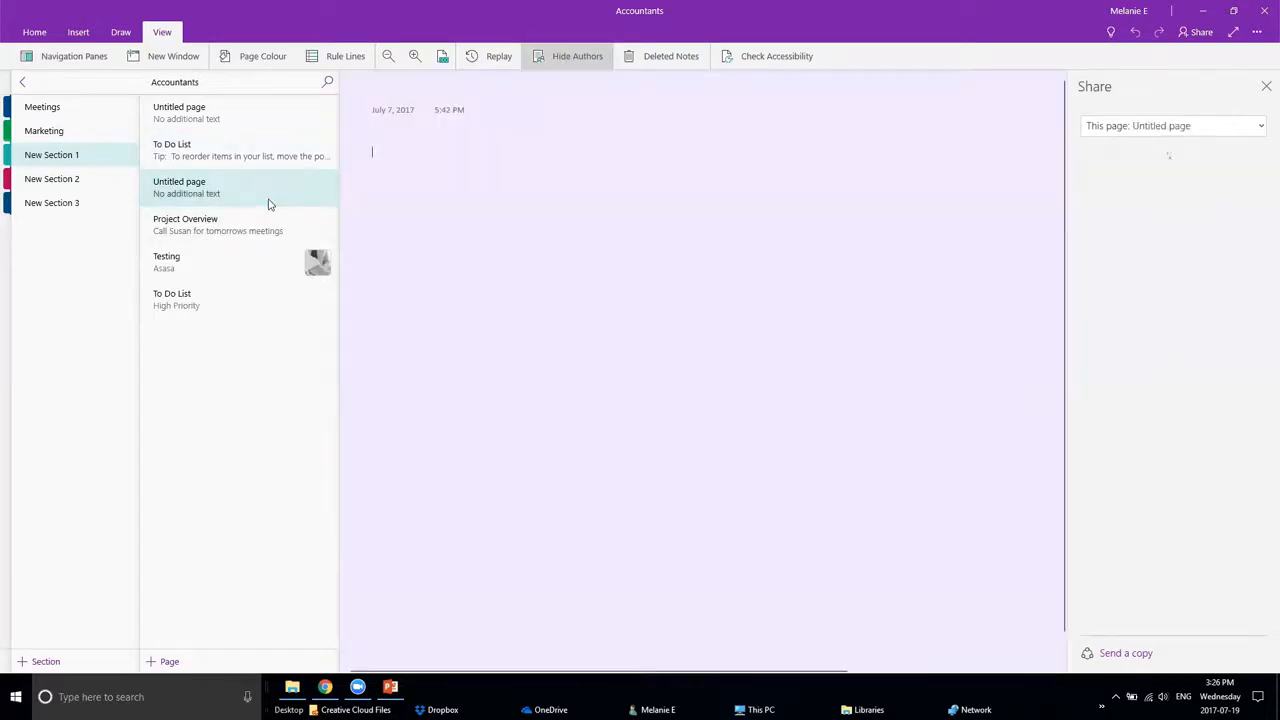
pyautogui.rightClick(194, 186)
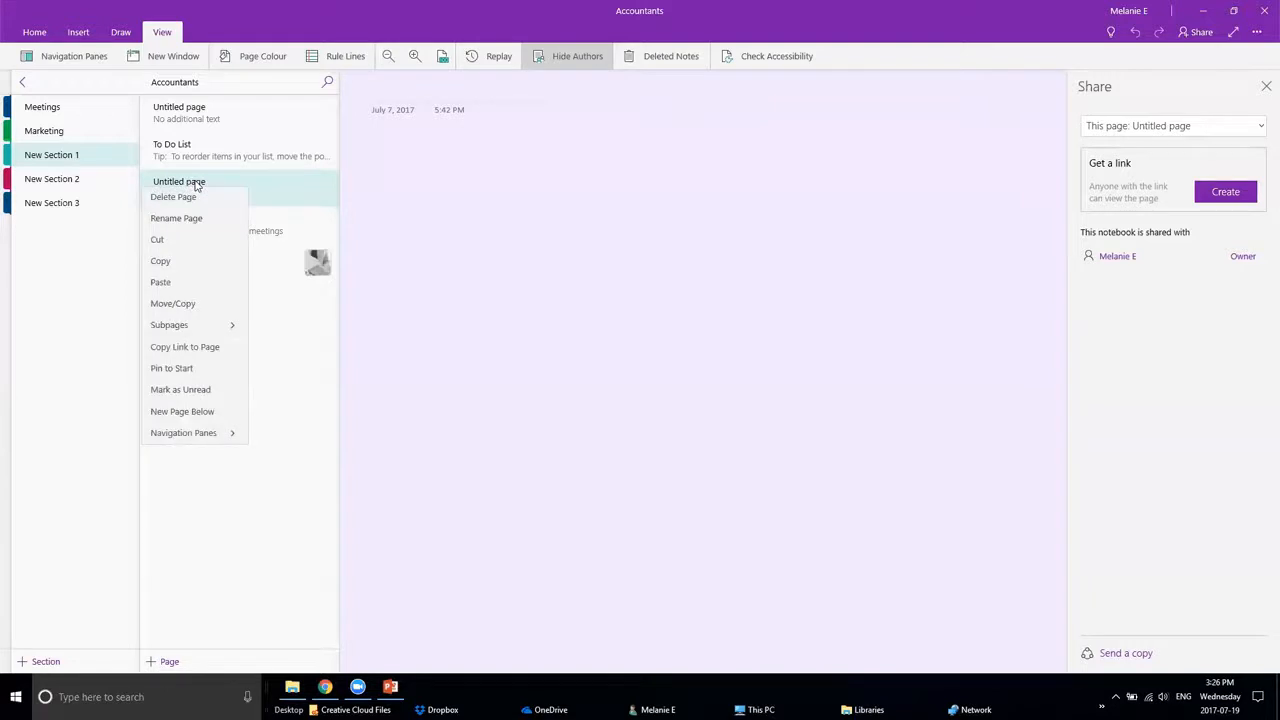
pyautogui.click(94, 149)
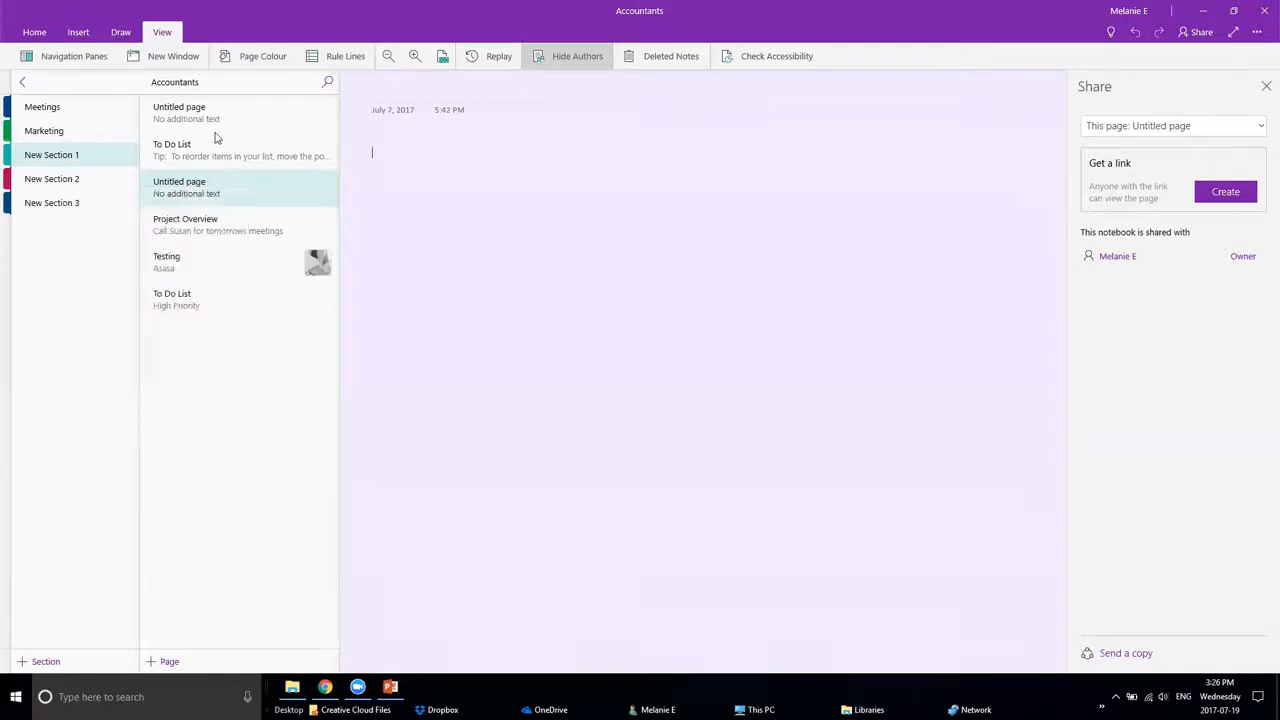
pyautogui.click(83, 131)
pyautogui.click(62, 108)
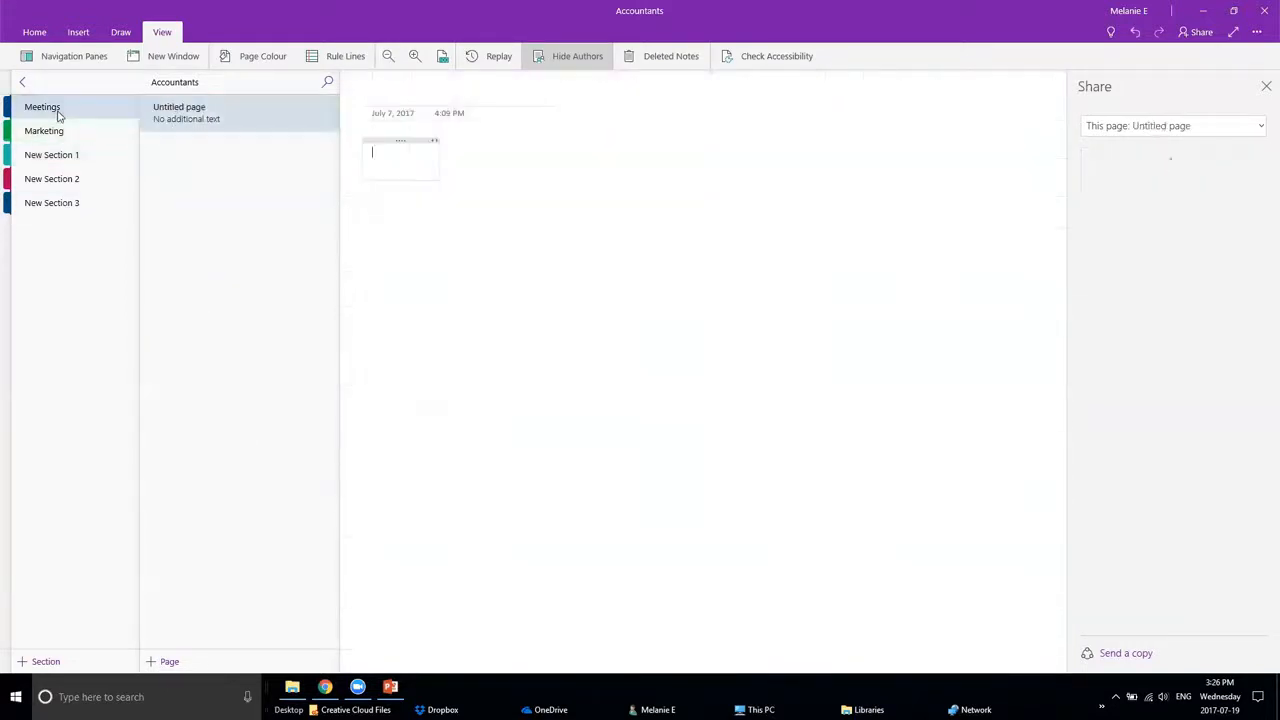
# Open the Business notebook, view its Customers, Leads and Financials sections, and examine the page commands for Sample Training Action Plan 2016
pyautogui.click(22, 82)
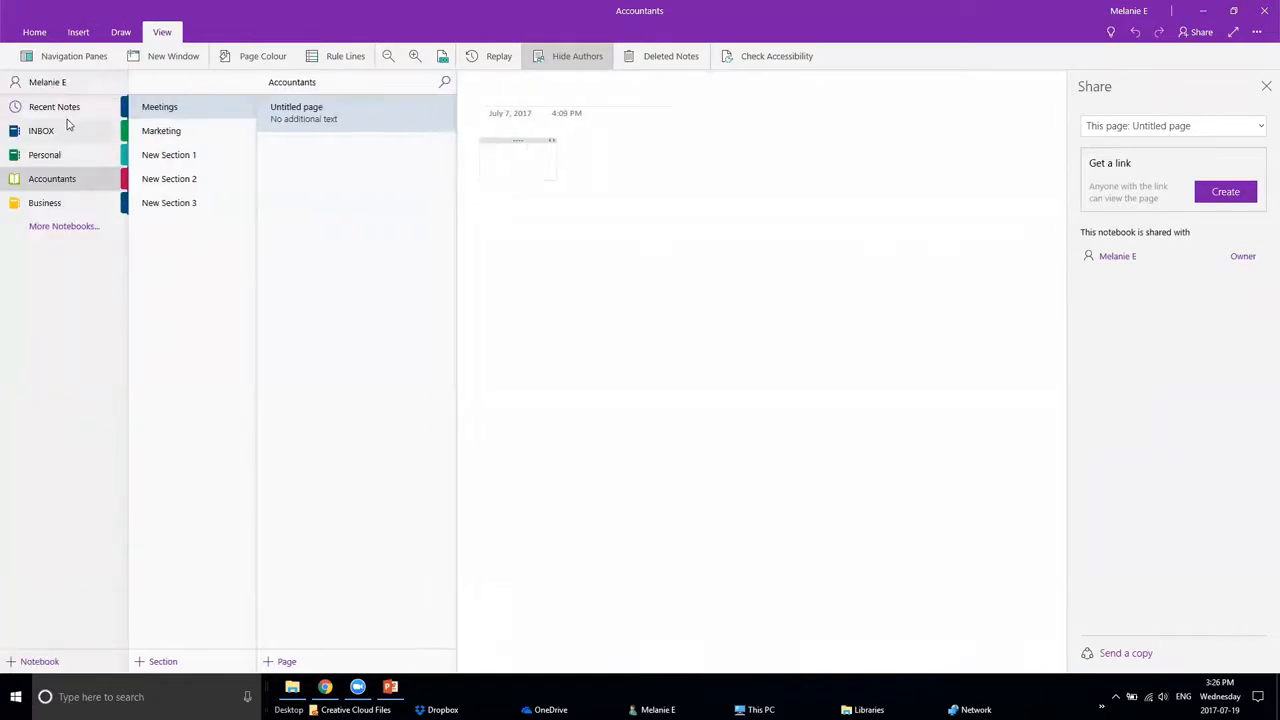
pyautogui.click(70, 203)
pyautogui.click(45, 180)
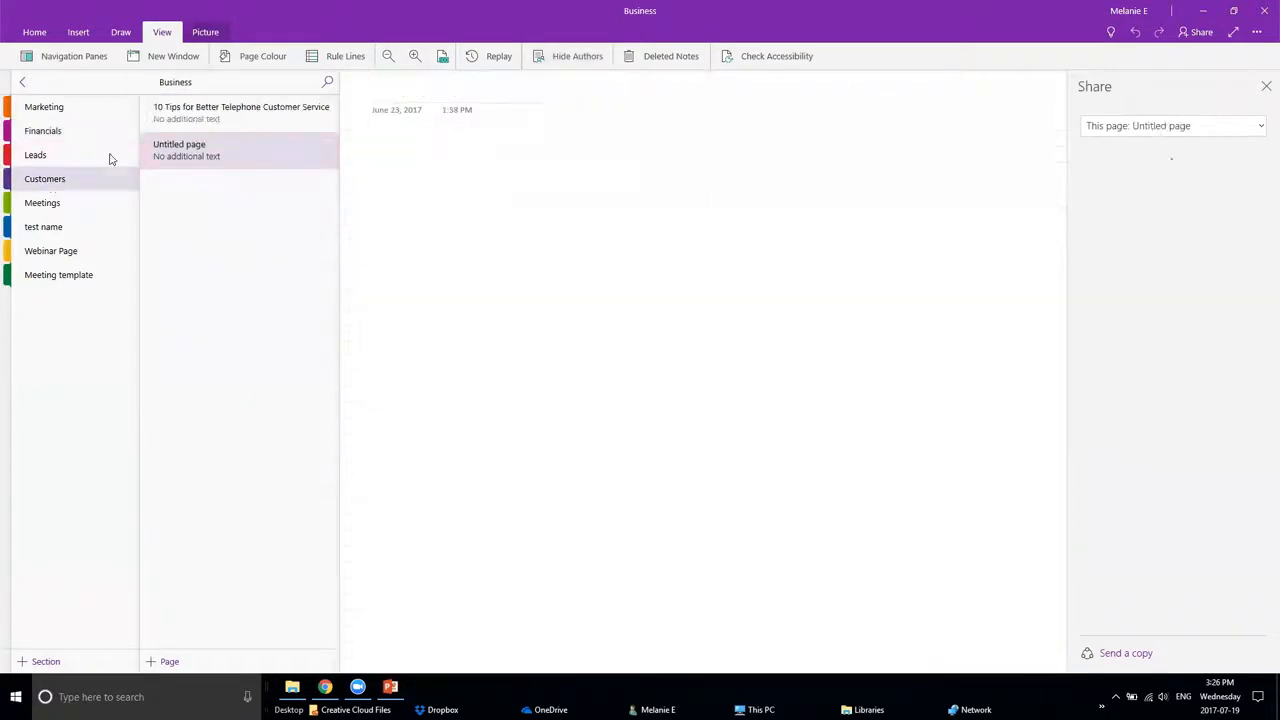
pyautogui.click(80, 158)
pyautogui.click(85, 129)
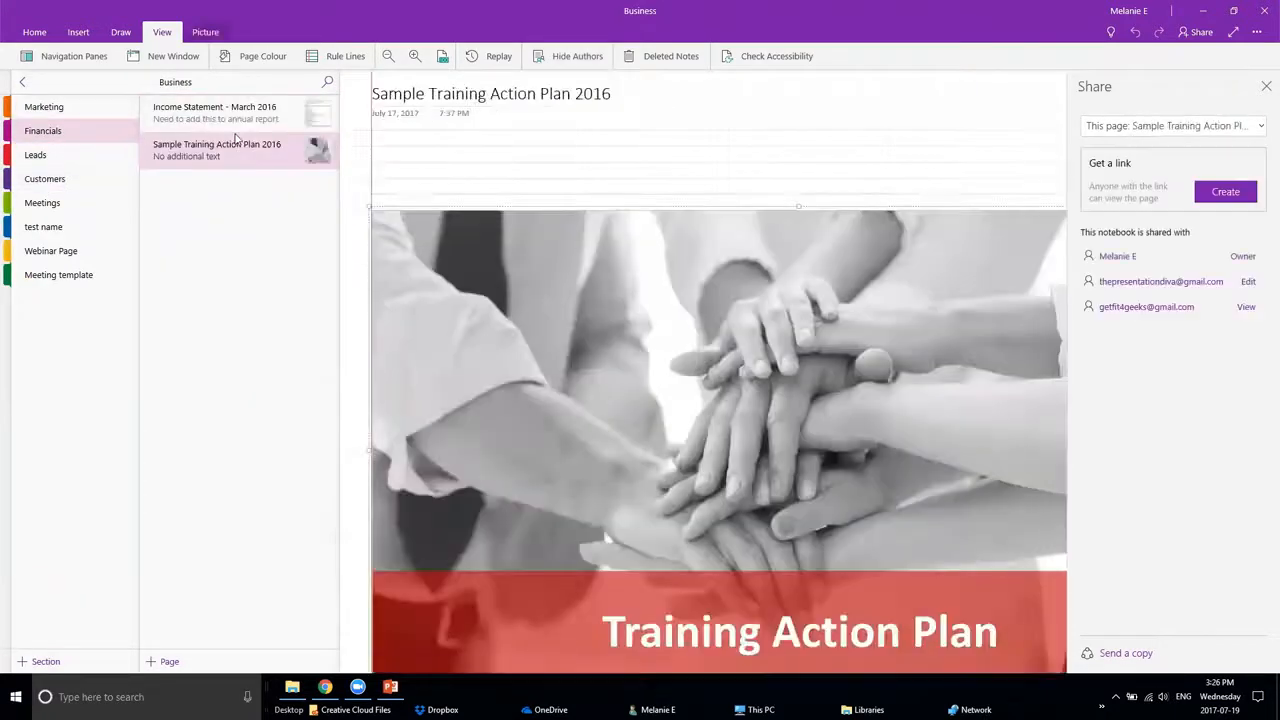
pyautogui.rightClick(220, 152)
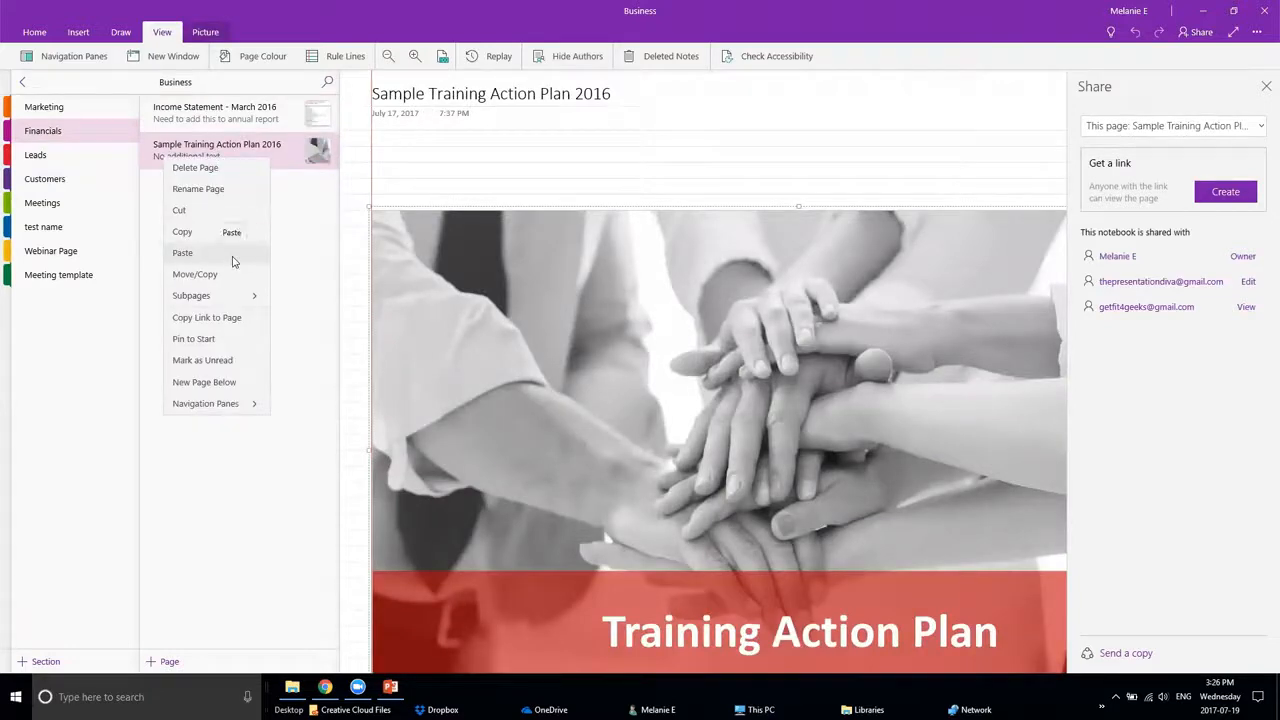
pyautogui.click(57, 192)
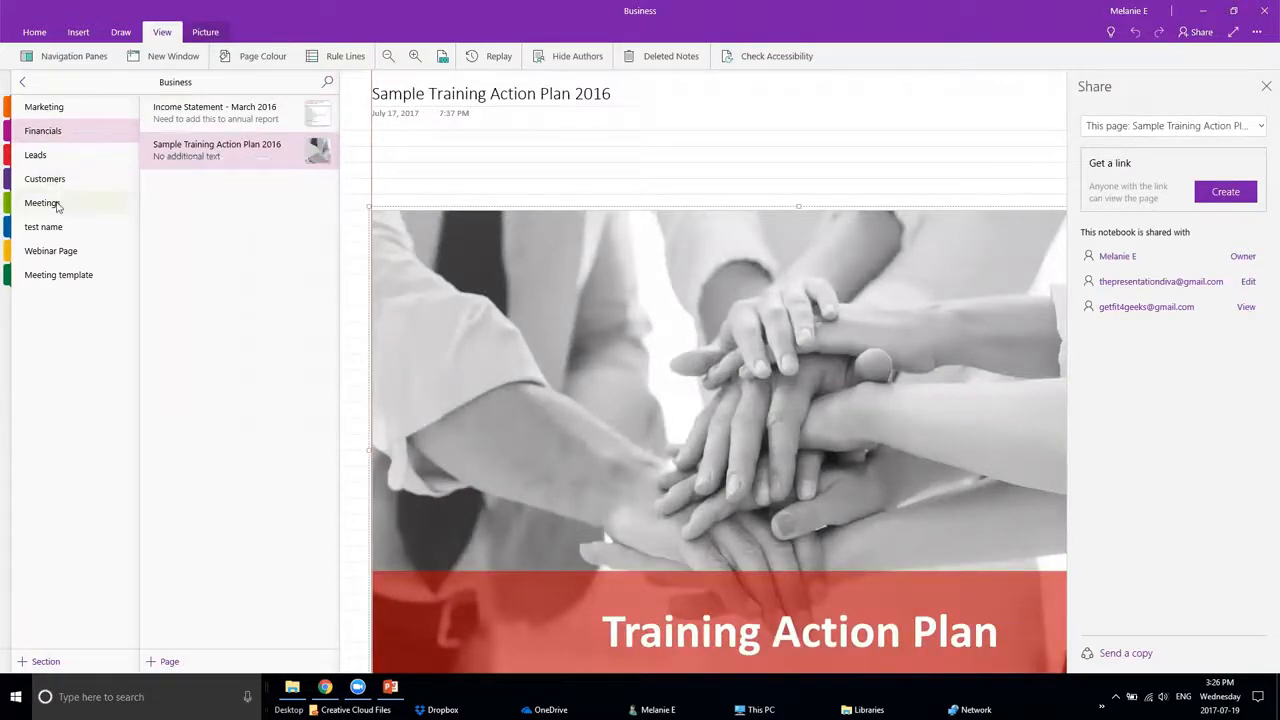
# Show the page versions of Weekly Status Meeting - Feb 20 2017 in the Meetings section of the Business notebook
pyautogui.click(58, 204)
pyautogui.rightClick(260, 191)
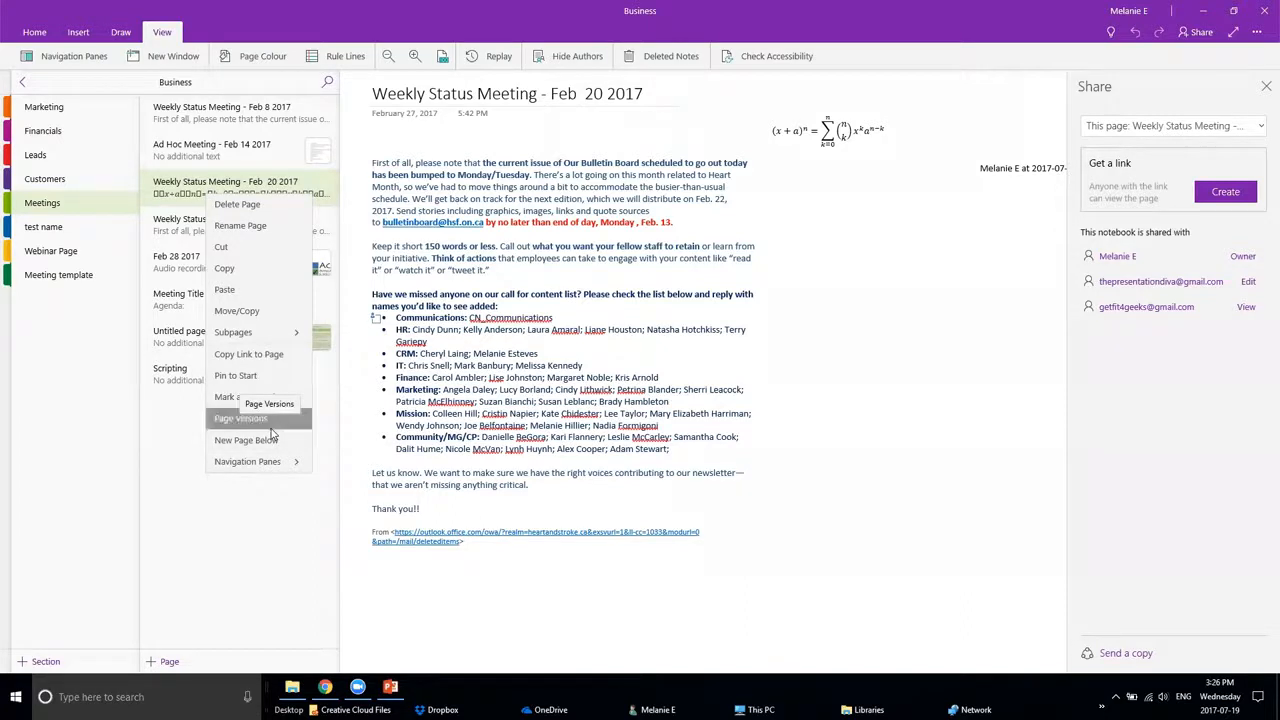
pyautogui.click(266, 420)
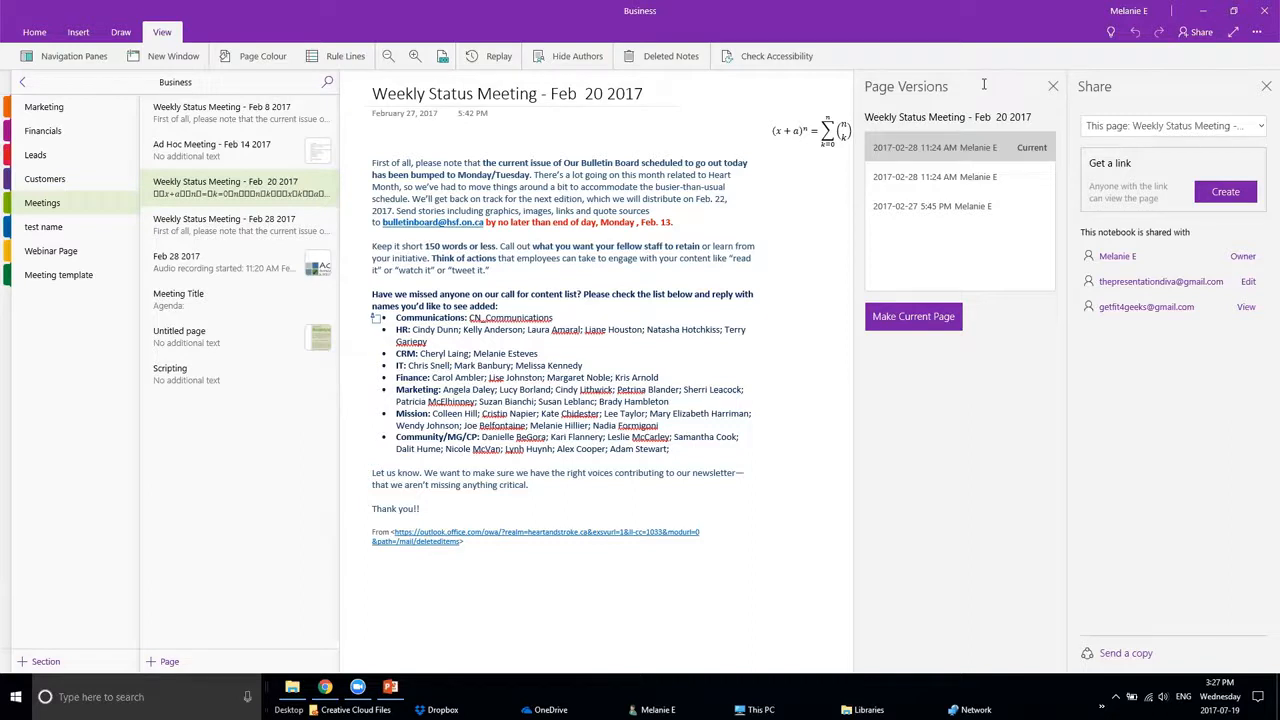
# Check the sharing scope choices and create a view link for the Weekly Status Meeting - Feb 20 2017 page
pyautogui.click(1179, 125)
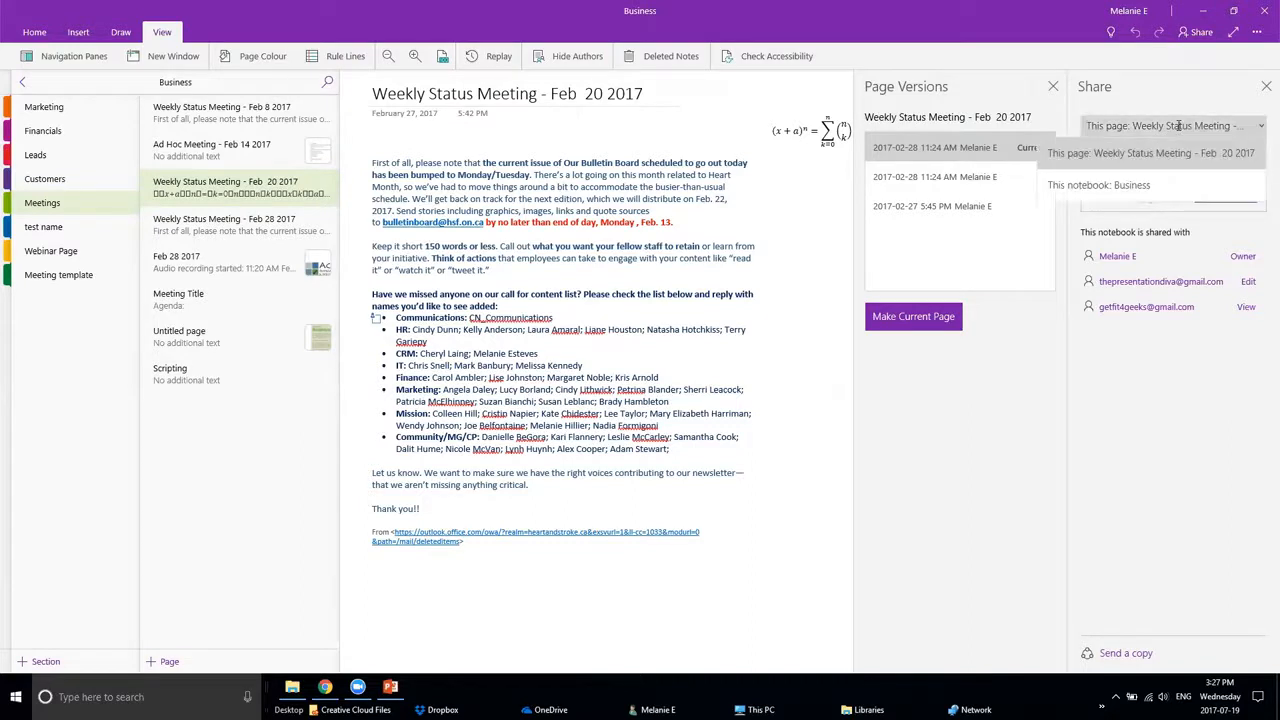
pyautogui.click(1138, 429)
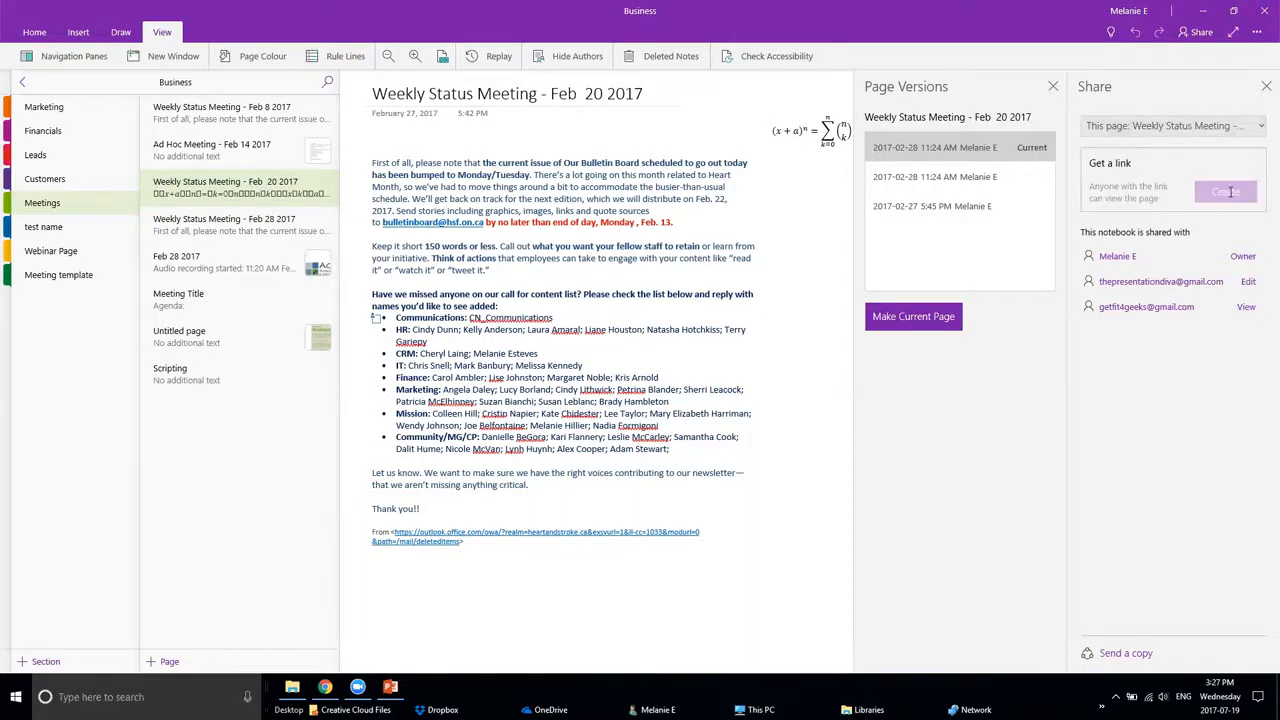
pyautogui.click(1229, 192)
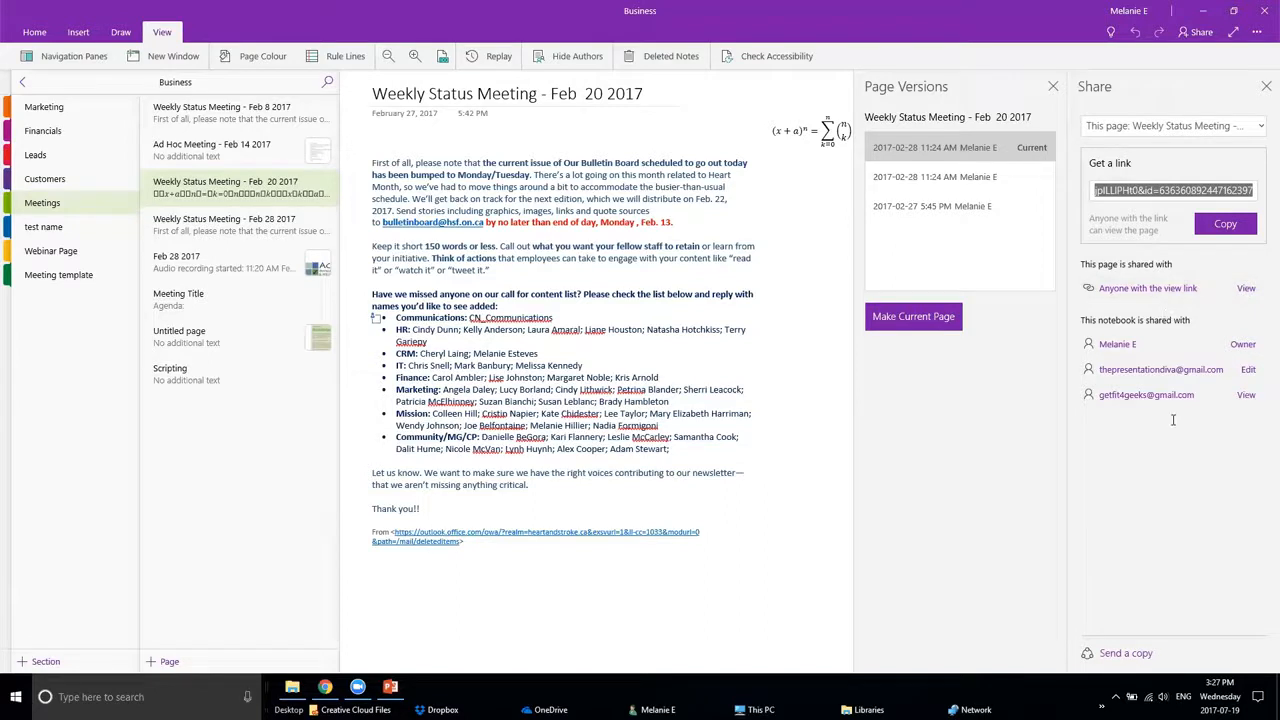
# Close and reopen the sharing options for the Feb 20 2017 meeting page, then bring up and dismiss the Send a copy choices
pyautogui.rightClick(272, 186)
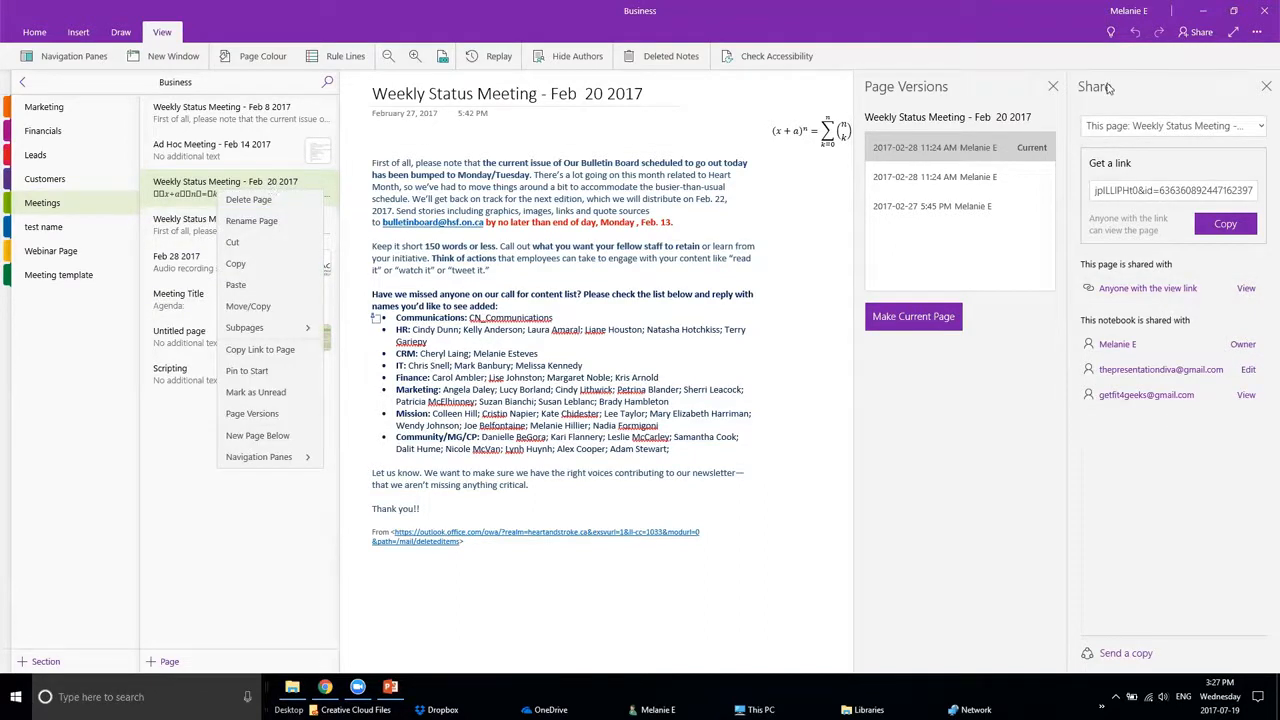
pyautogui.click(1195, 32)
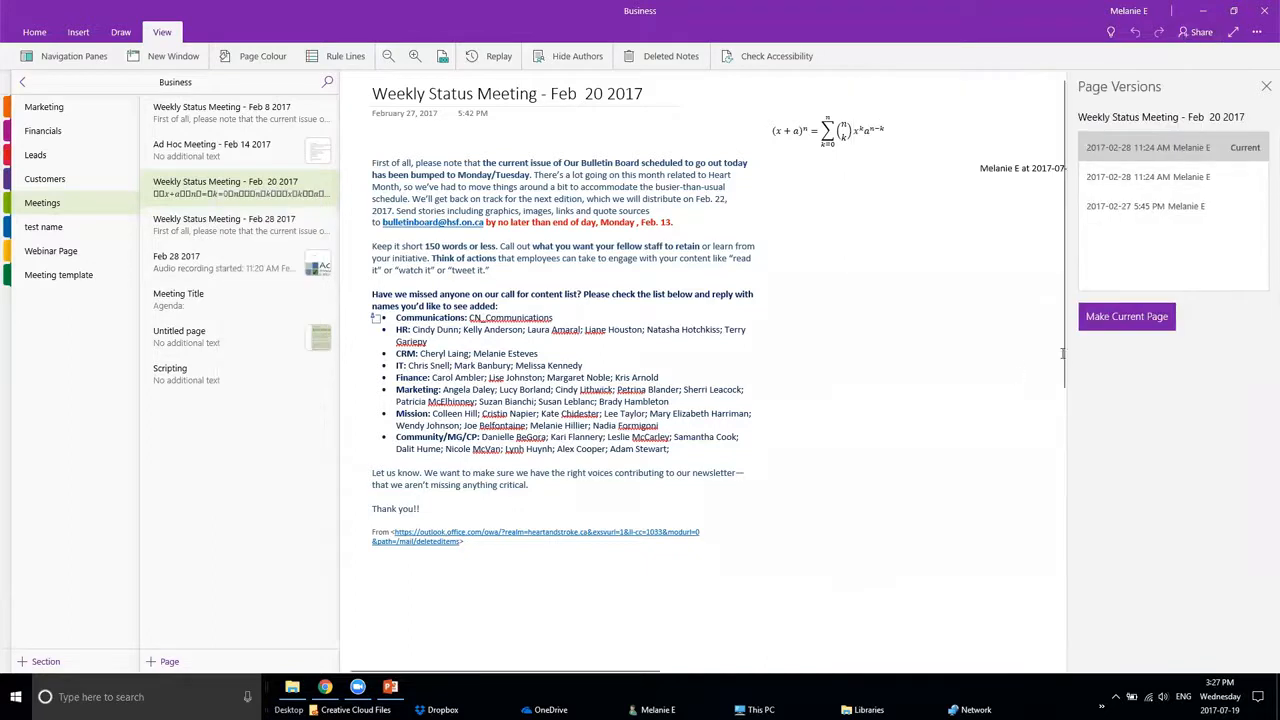
pyautogui.click(1214, 34)
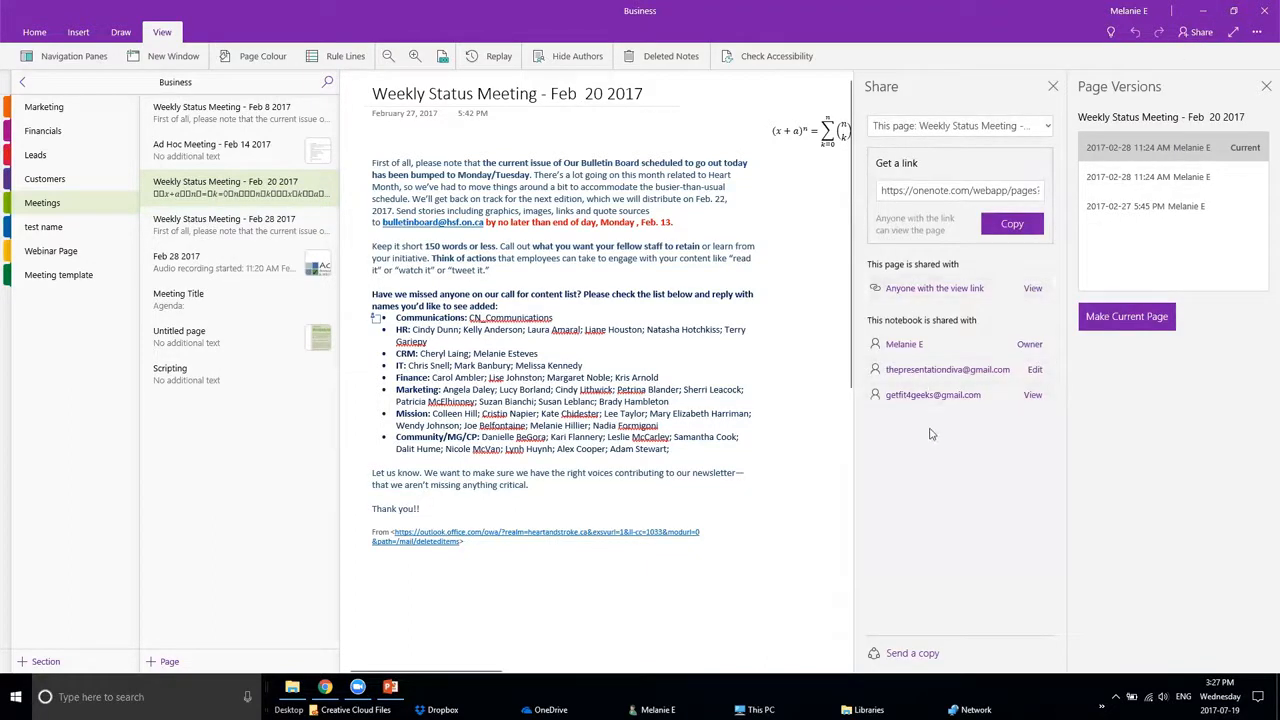
pyautogui.click(923, 661)
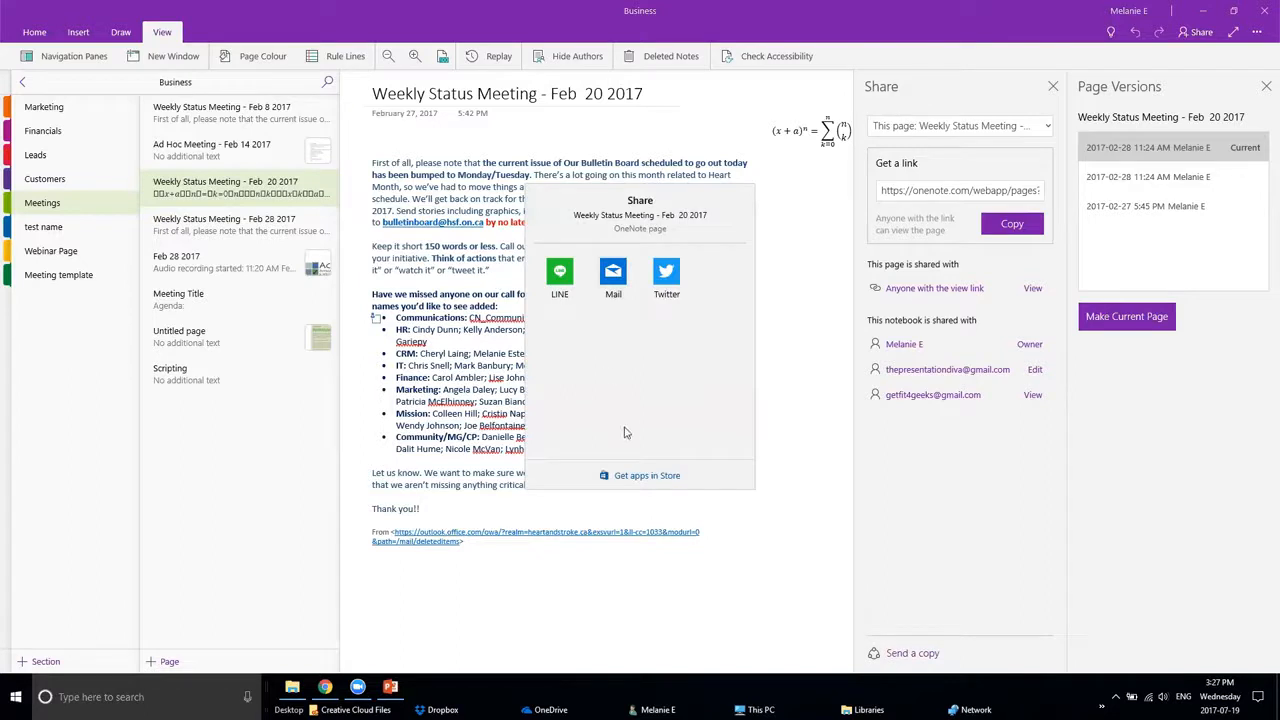
pyautogui.click(782, 556)
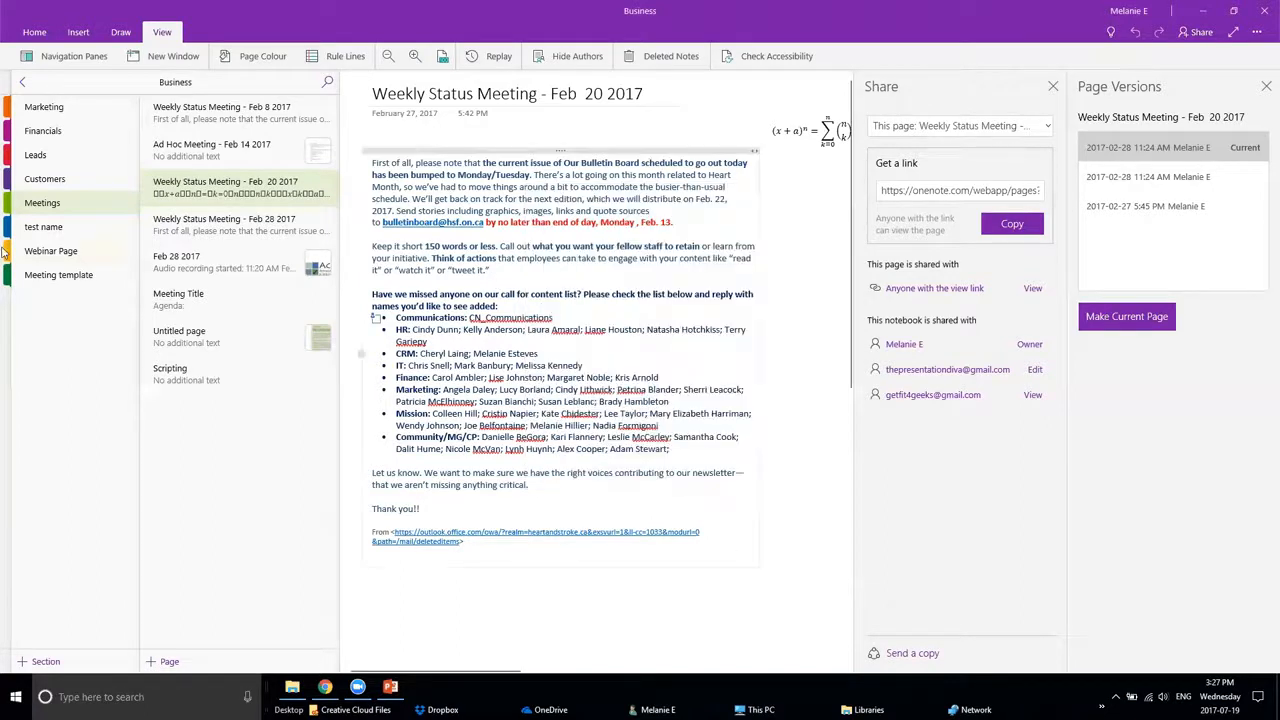
# Browse the Meeting Title page and other Meetings pages, then view the Leads and Financials sections of the Business notebook
pyautogui.click(200, 262)
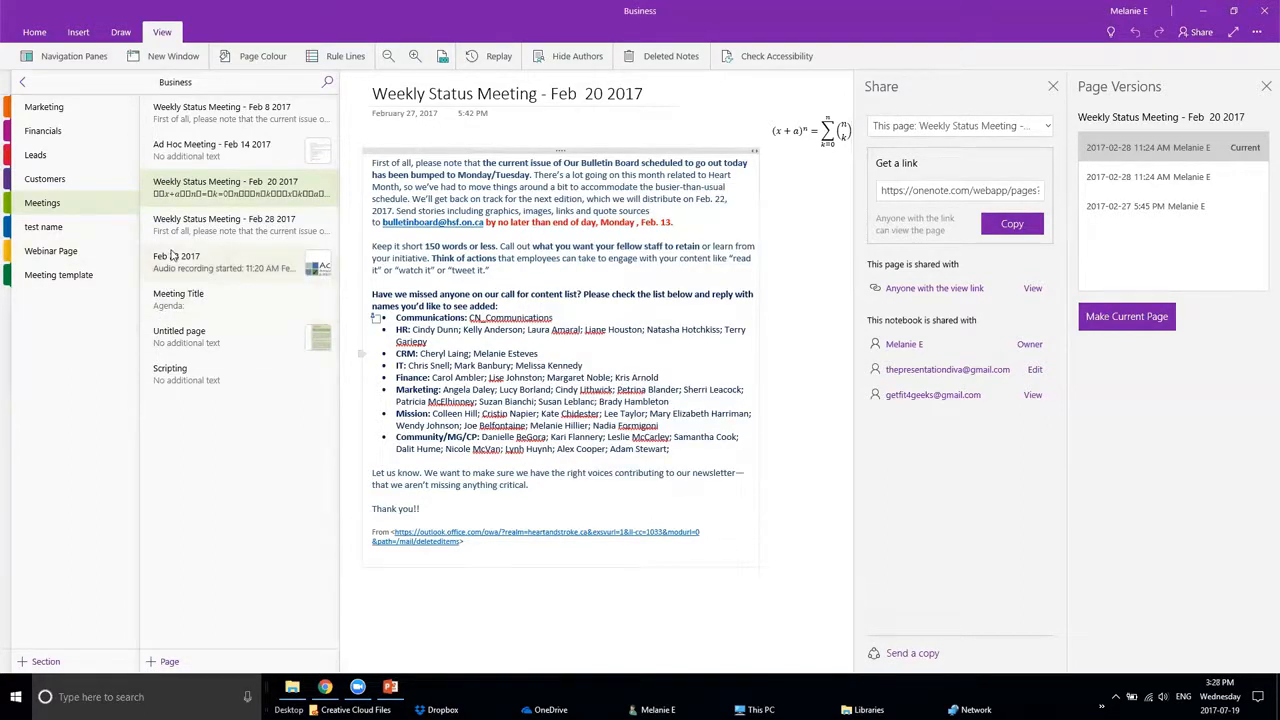
pyautogui.click(195, 316)
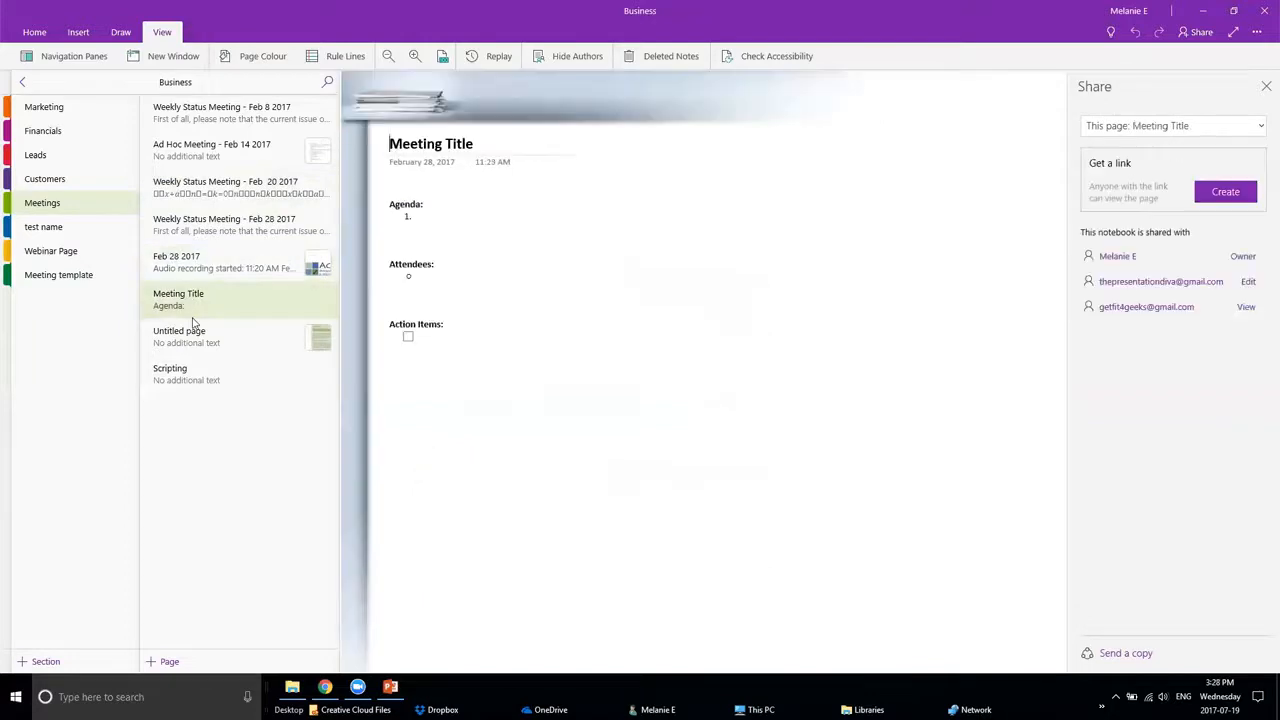
pyautogui.click(225, 187)
pyautogui.click(30, 156)
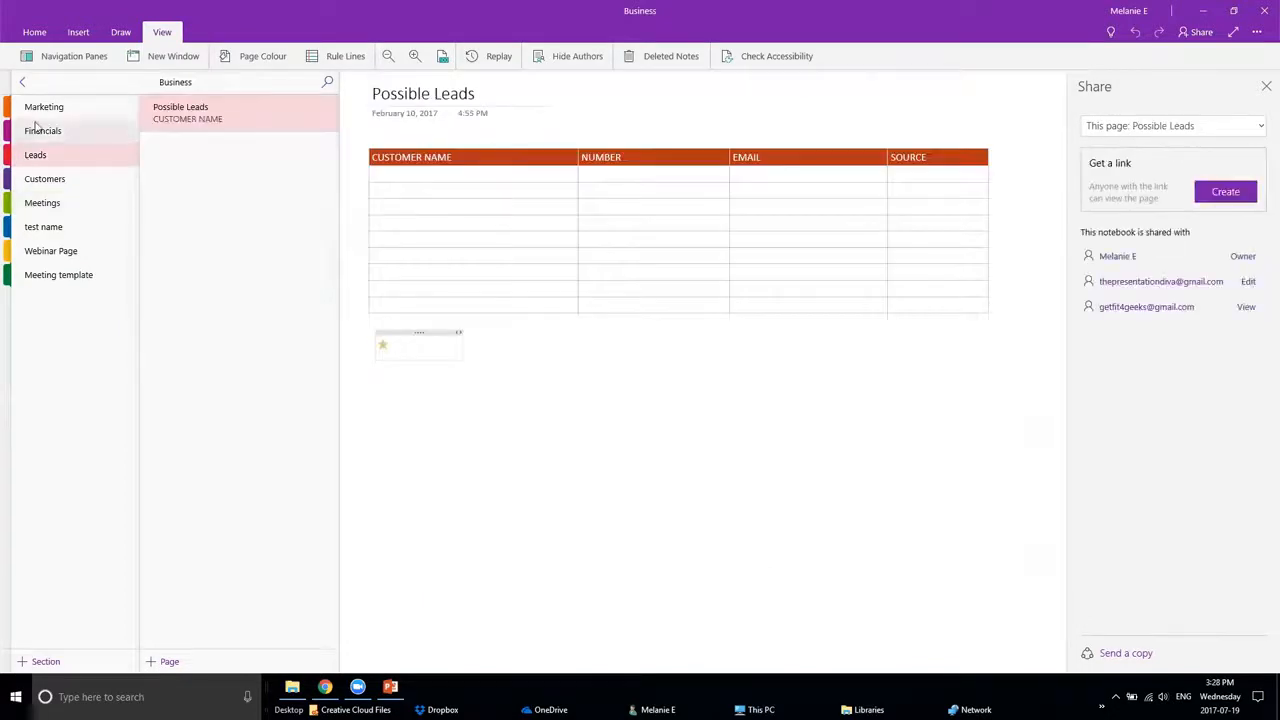
pyautogui.click(36, 129)
# Copy the text out of the Anatomy of a Pitch picture on the Image to Text page in the test name section
pyautogui.click(55, 230)
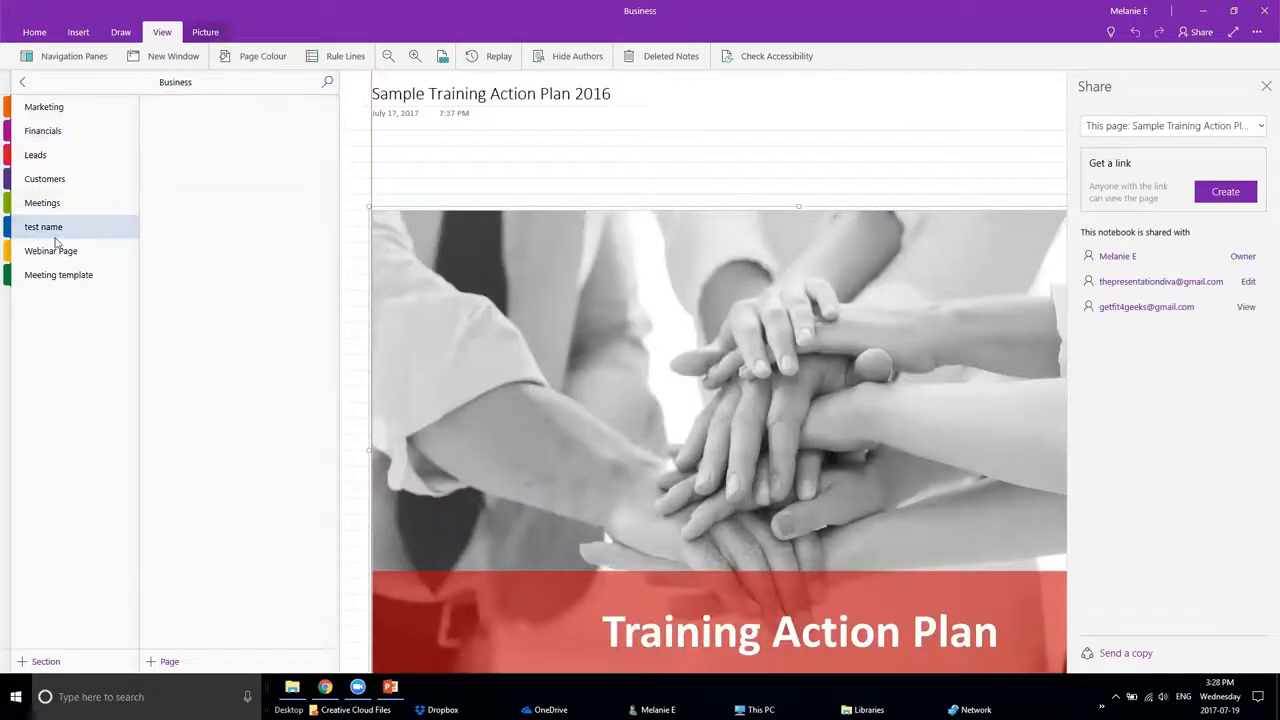
pyautogui.click(20, 86)
pyautogui.click(798, 466)
pyautogui.click(610, 444)
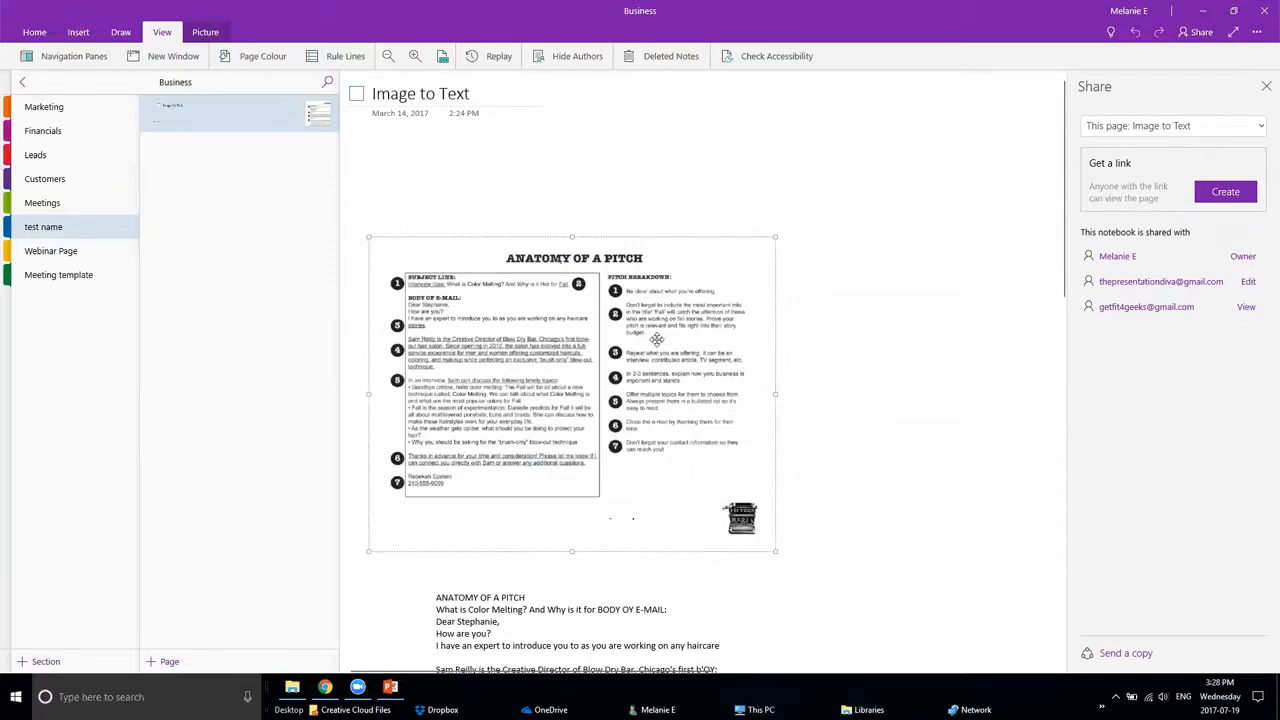
pyautogui.rightClick(569, 344)
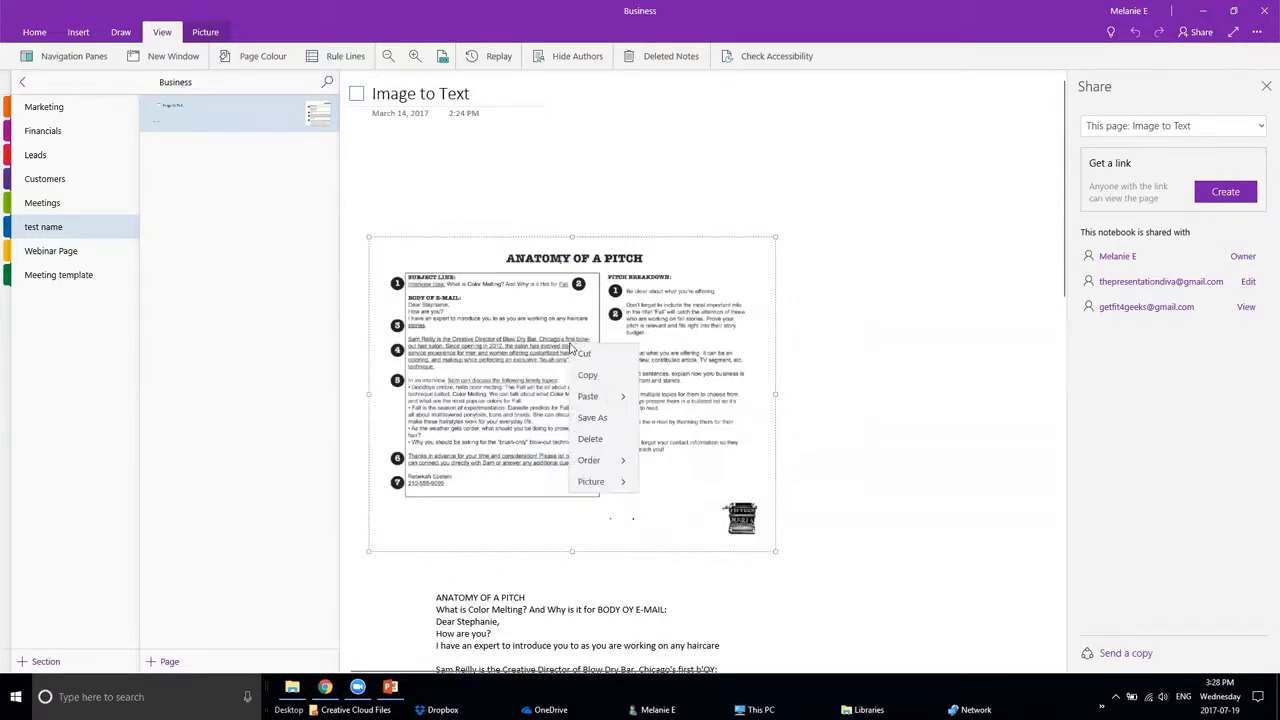
pyautogui.click(625, 490)
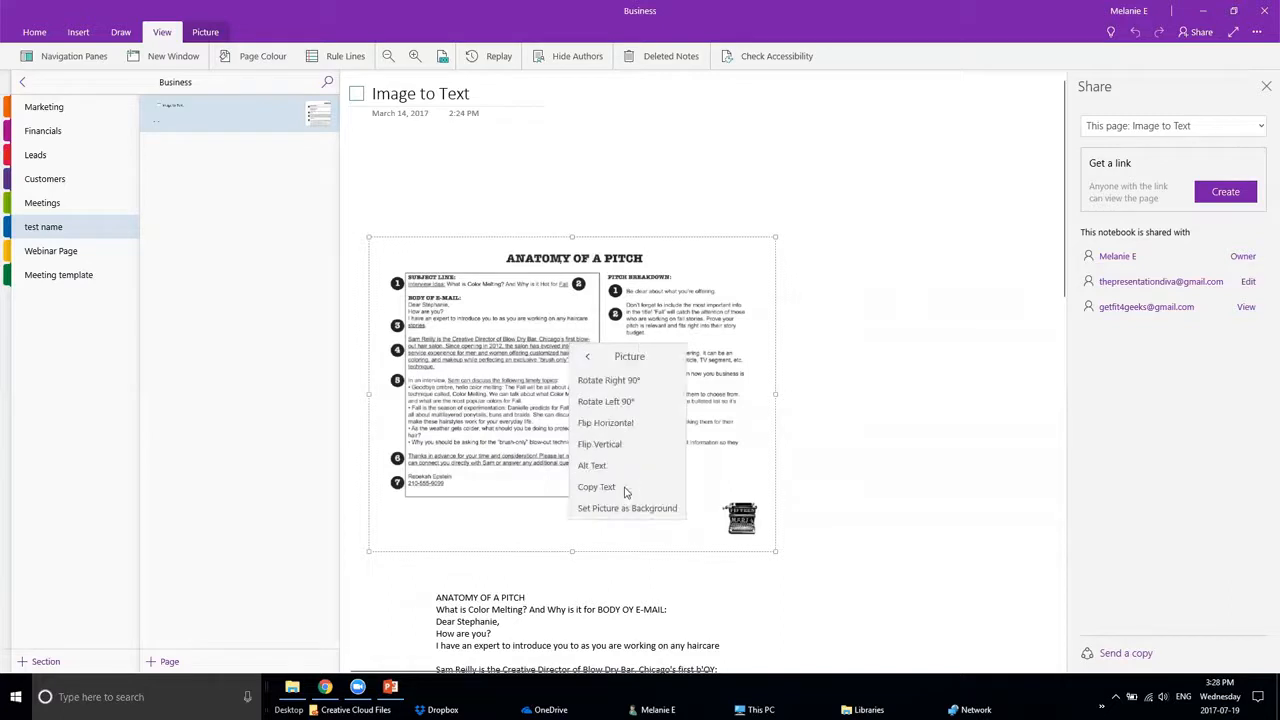
pyautogui.click(606, 488)
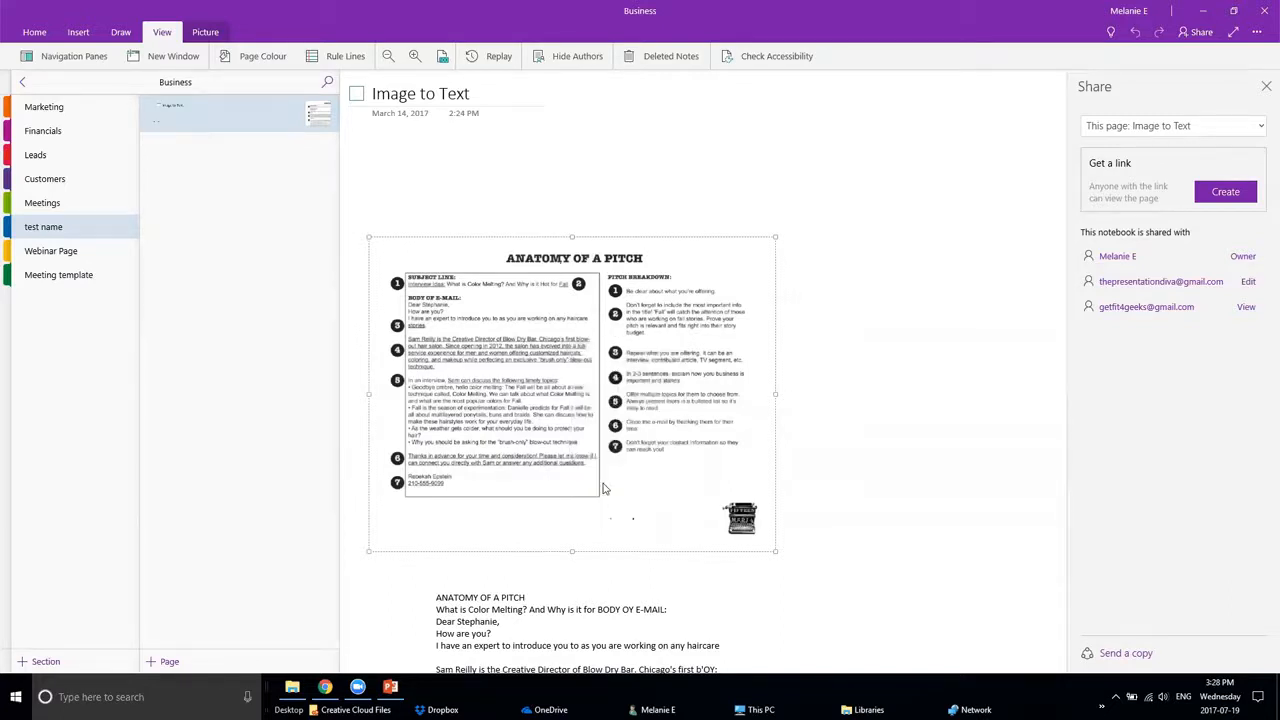
# Paste the text copied from the picture into the blank area beside the Anatomy of a Pitch picture
pyautogui.rightClick(826, 313)
pyautogui.click(845, 364)
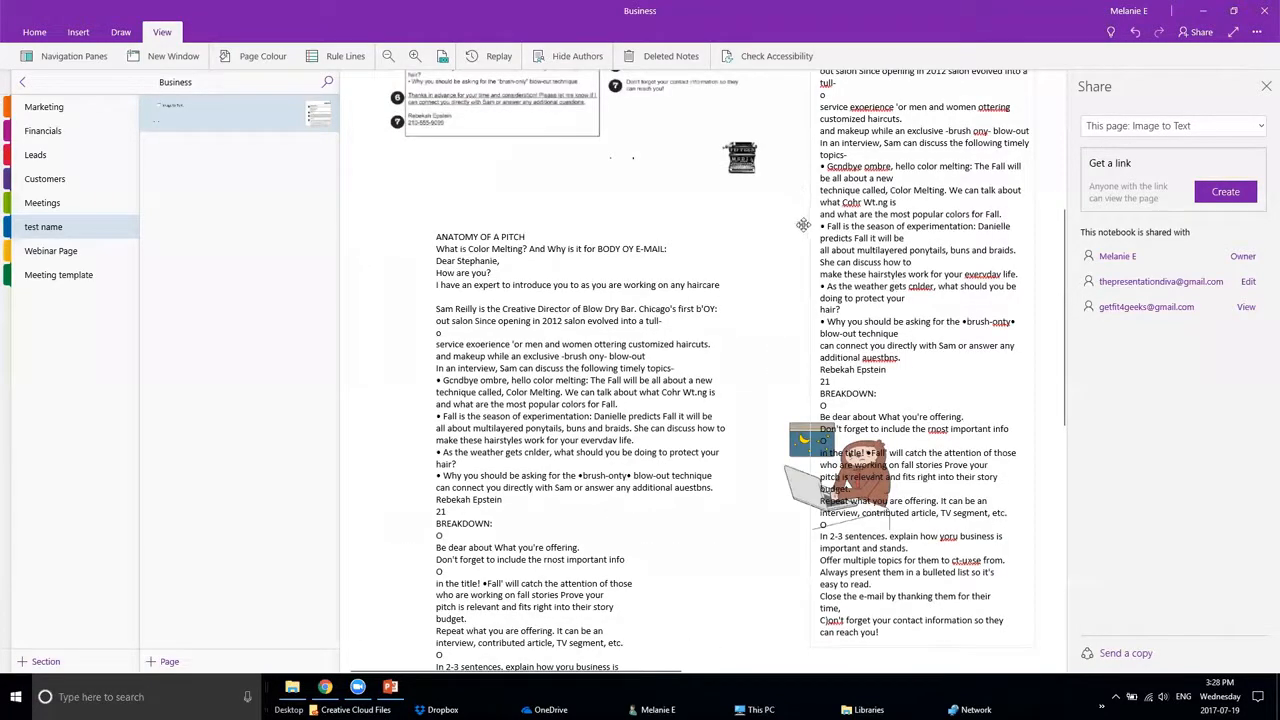
pyautogui.scroll(3, 876, 265)
pyautogui.scroll(1, 843, 443)
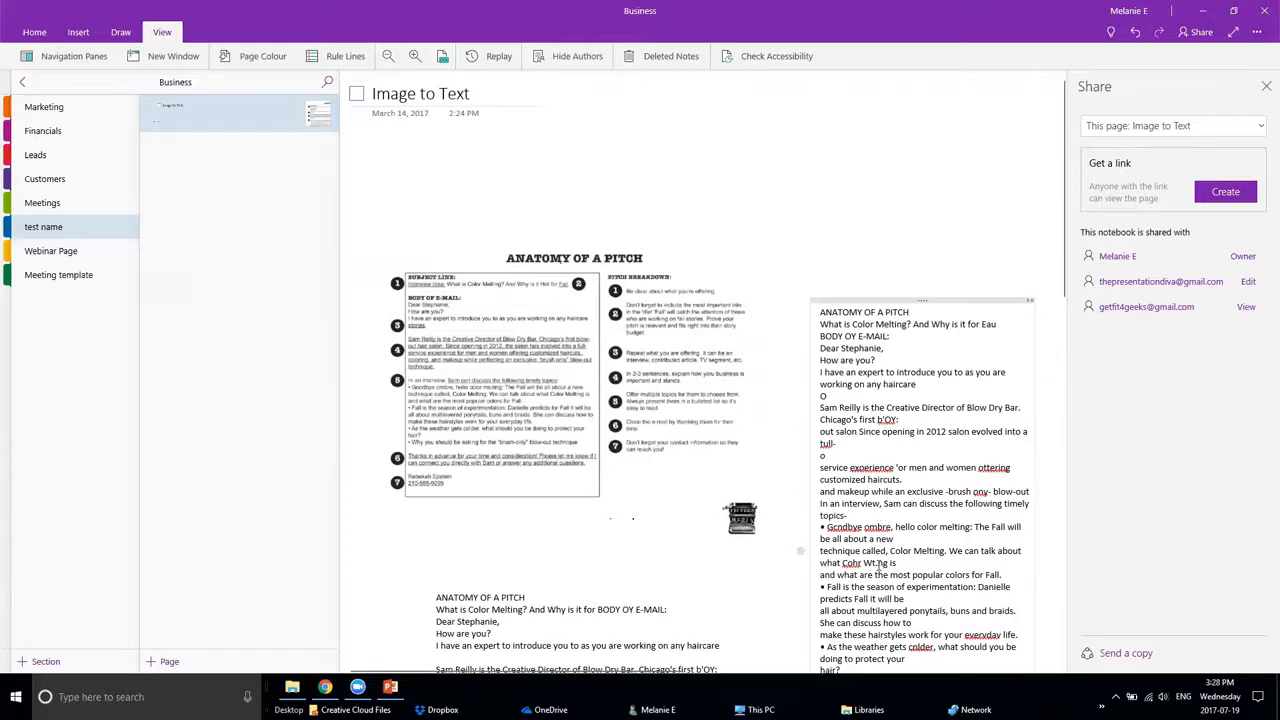
# View pages in the Customers and Financials sections, then return to the Image to Text page in the test name section
pyautogui.click(78, 32)
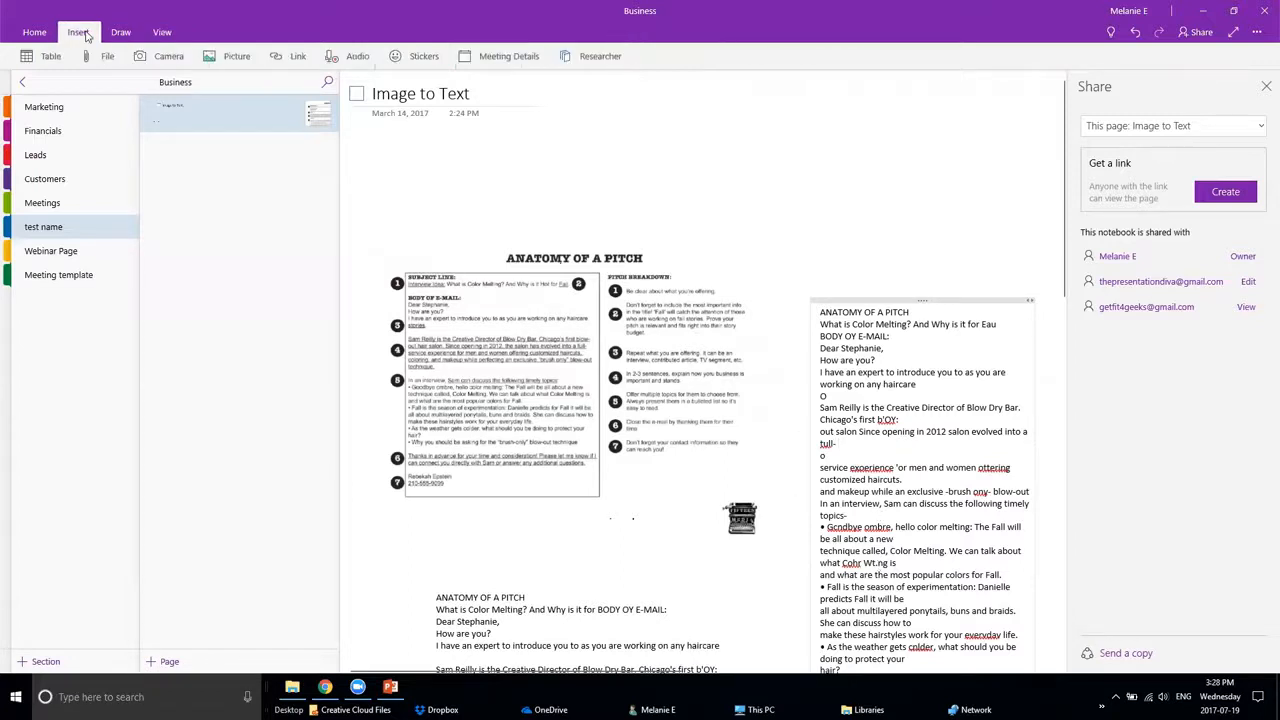
pyautogui.click(33, 156)
pyautogui.click(86, 180)
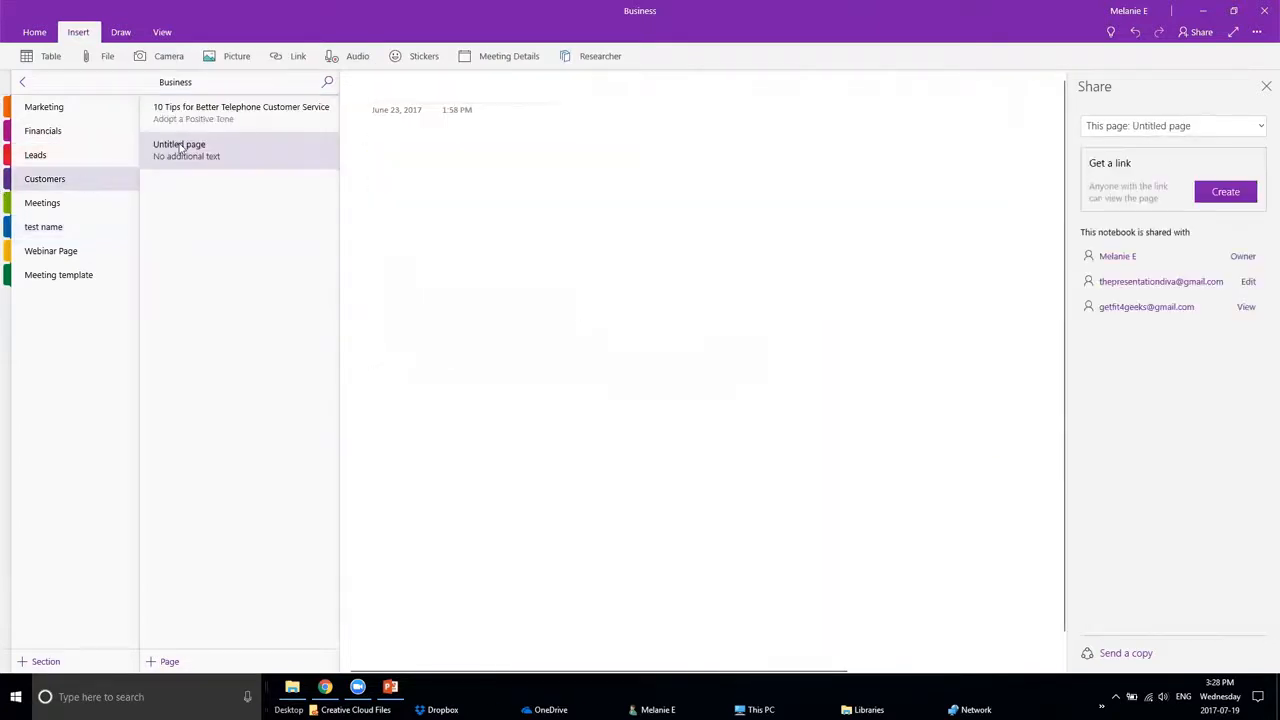
pyautogui.click(43, 131)
pyautogui.click(196, 126)
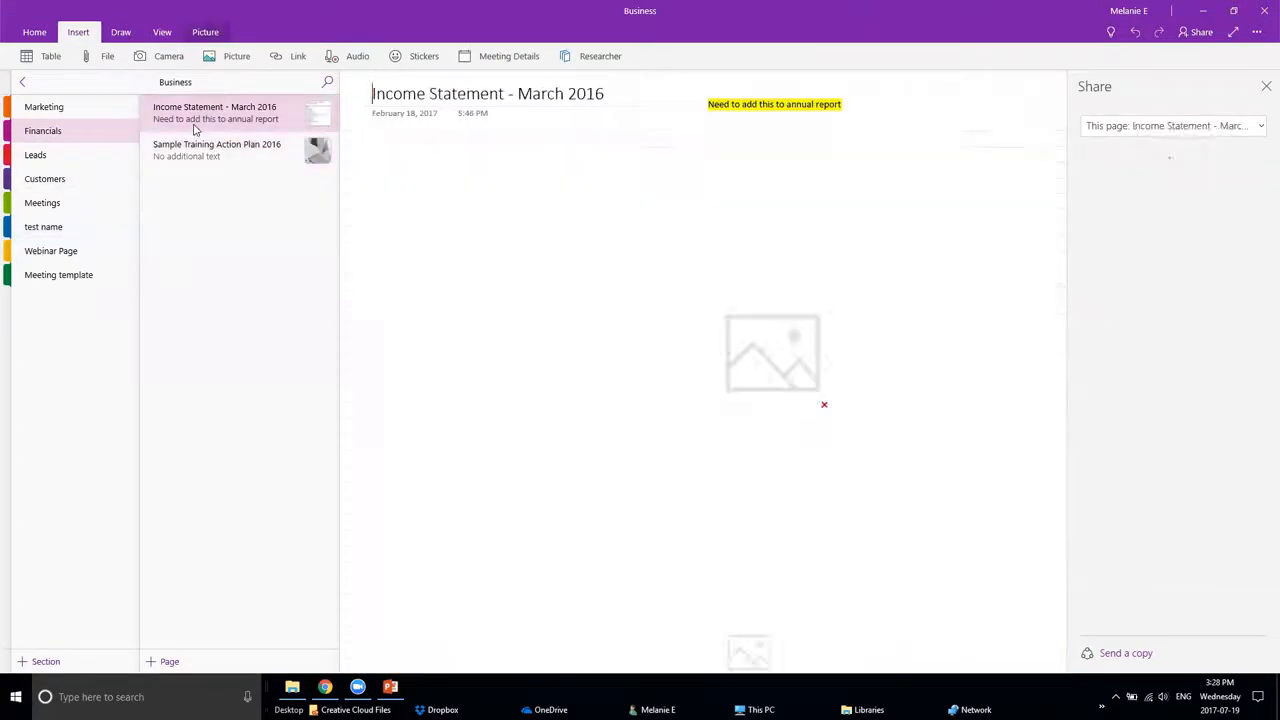
pyautogui.click(31, 227)
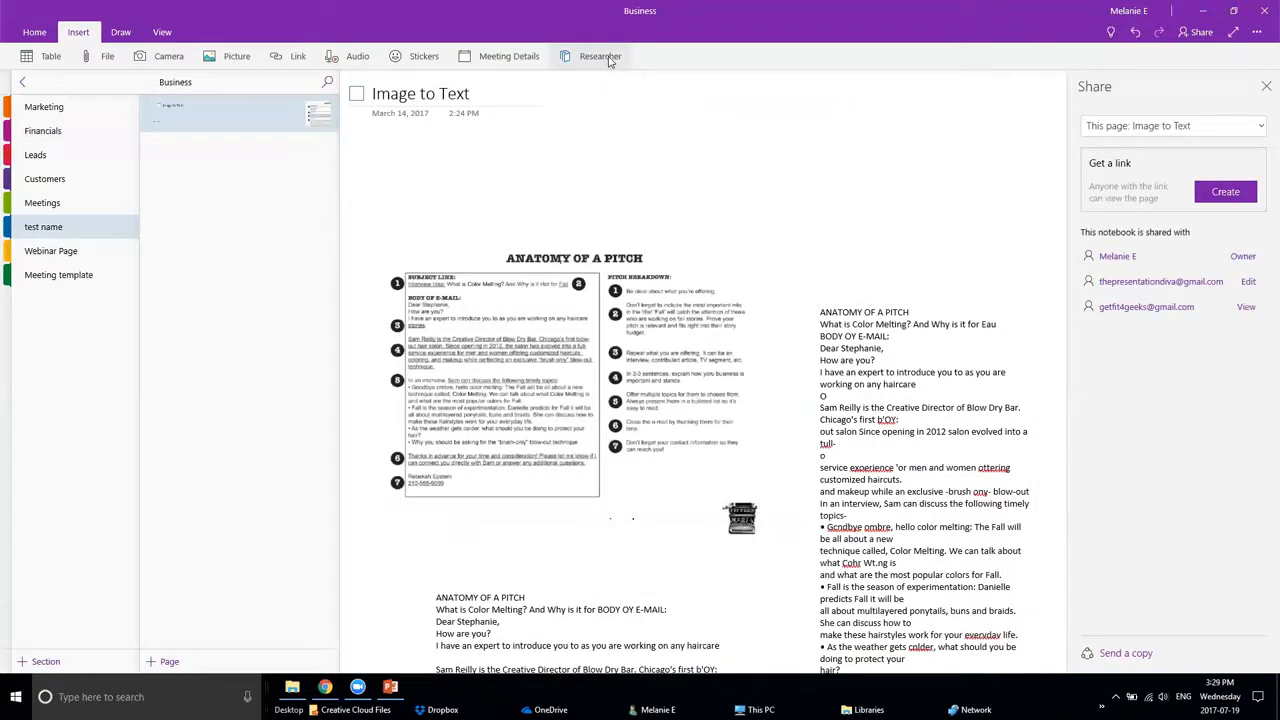
# Start Researcher on the Image to Text page, close the sharing options, and search Researcher for Marketing Strategies
pyautogui.click(601, 57)
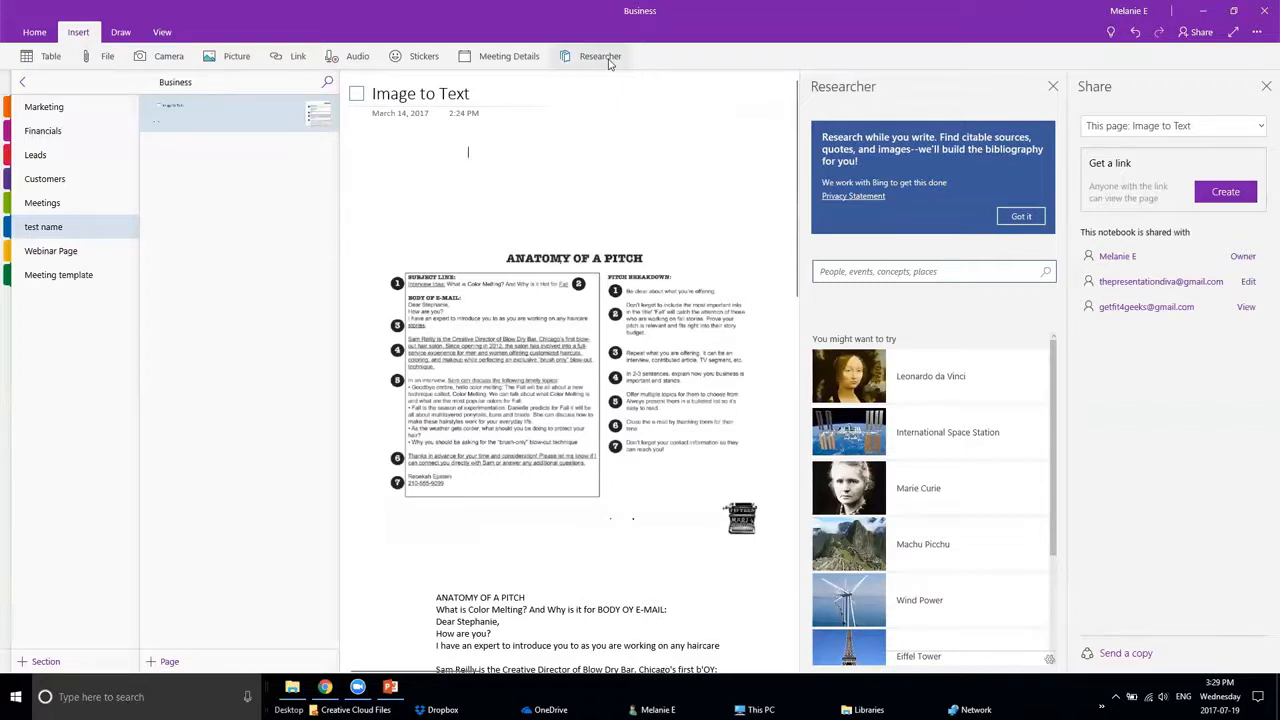
pyautogui.click(1265, 88)
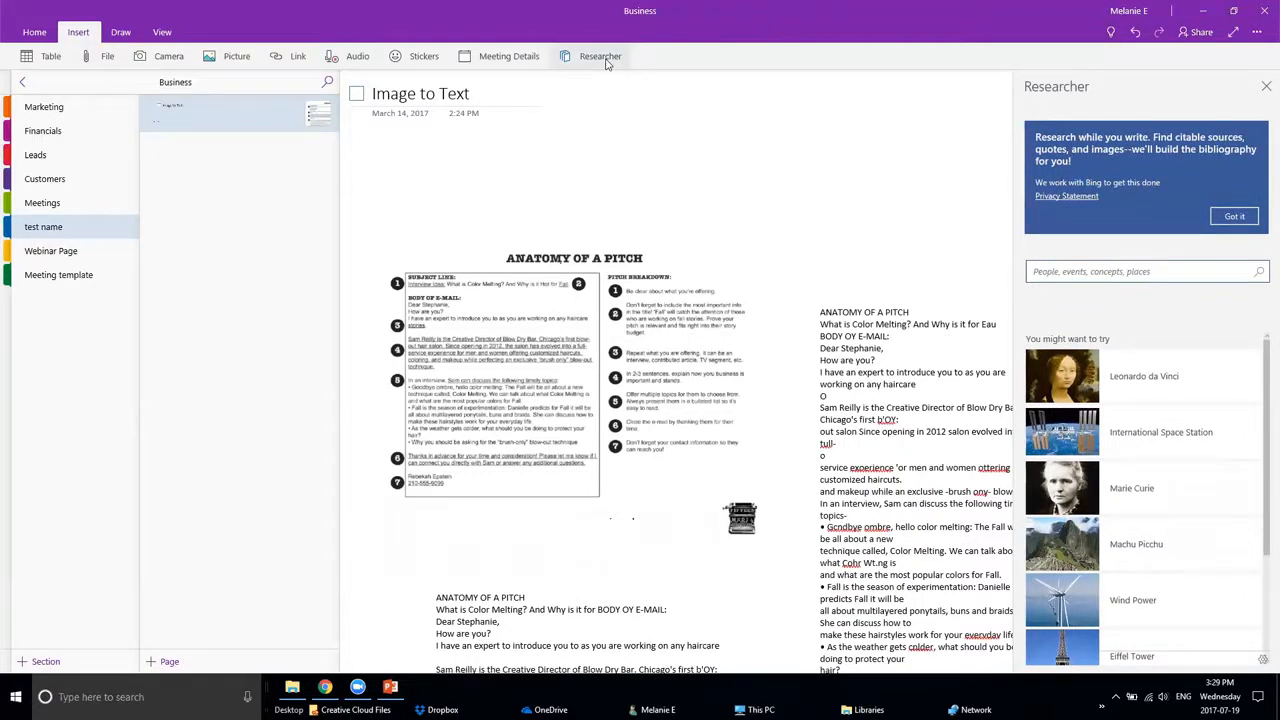
pyautogui.click(1189, 276)
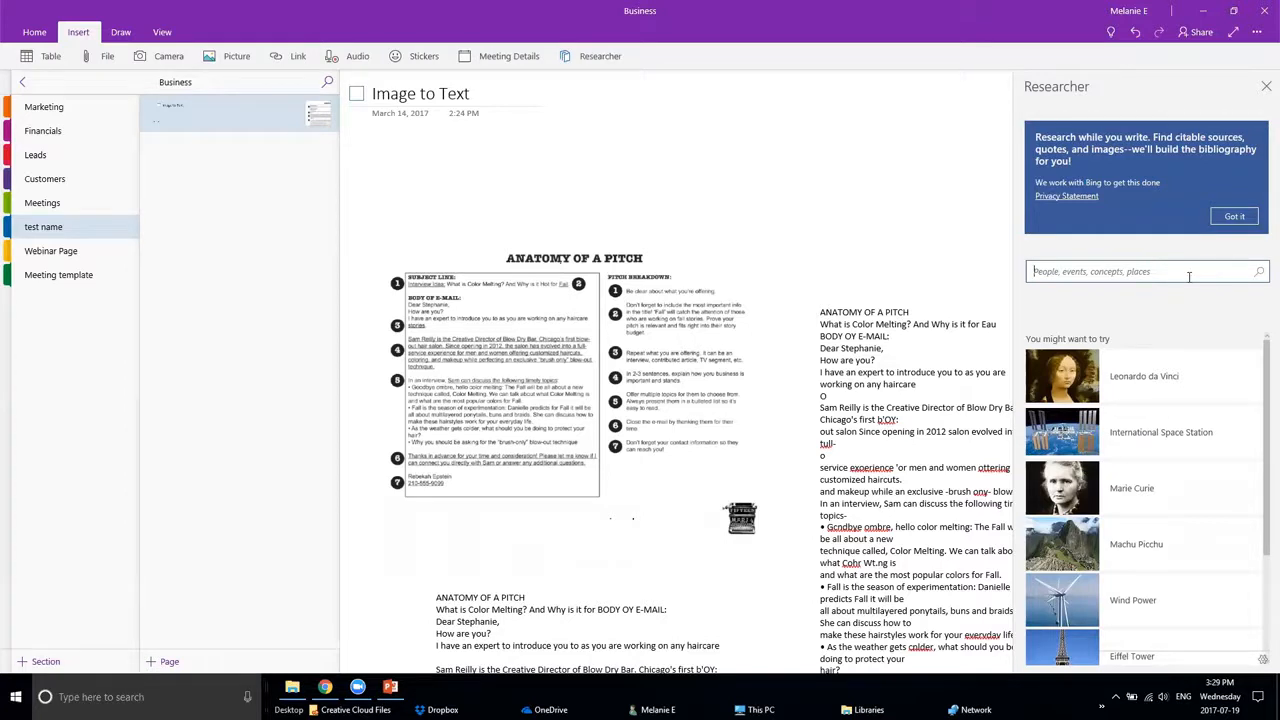
pyautogui.write('Marketing Strategies')
pyautogui.press('Return')
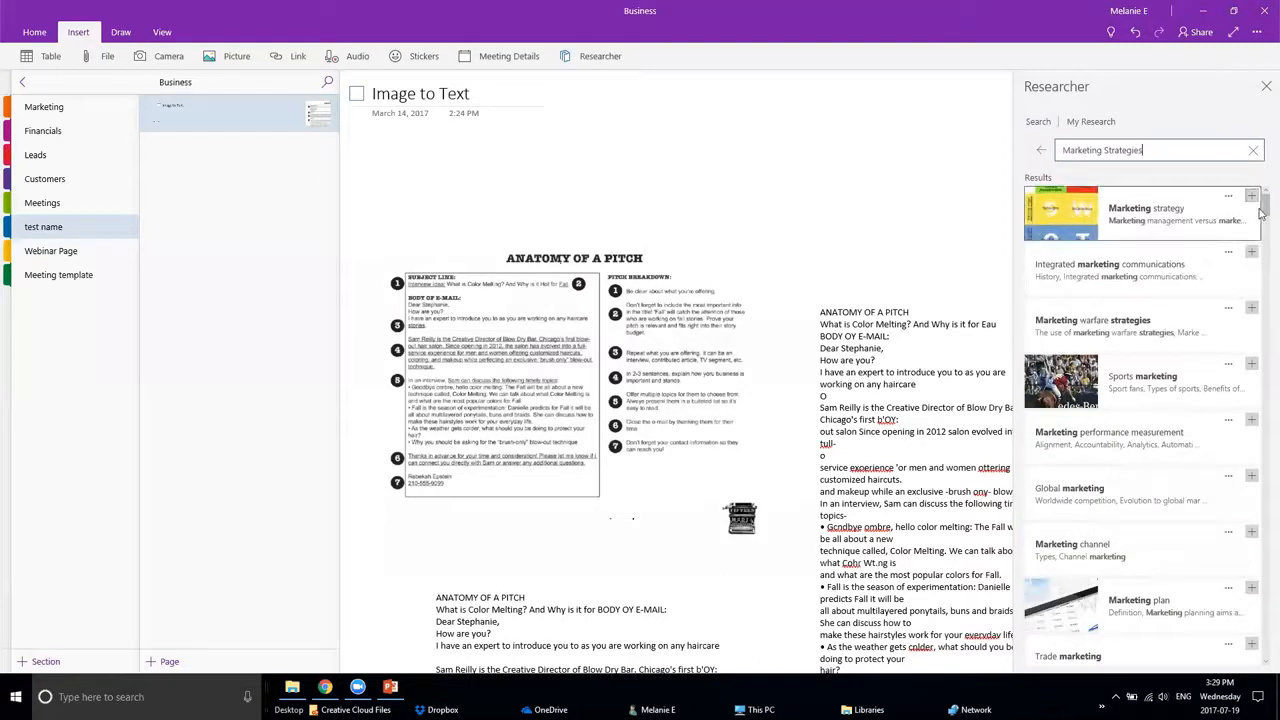
# Add the Marketing strategy and Marketing warfare strategies research results to the Image to Text page
pyautogui.moveTo(1263, 203)
pyautogui.mouseDown()
pyautogui.moveTo(1262, 236)
pyautogui.moveTo(1263, 203)
pyautogui.mouseUp()
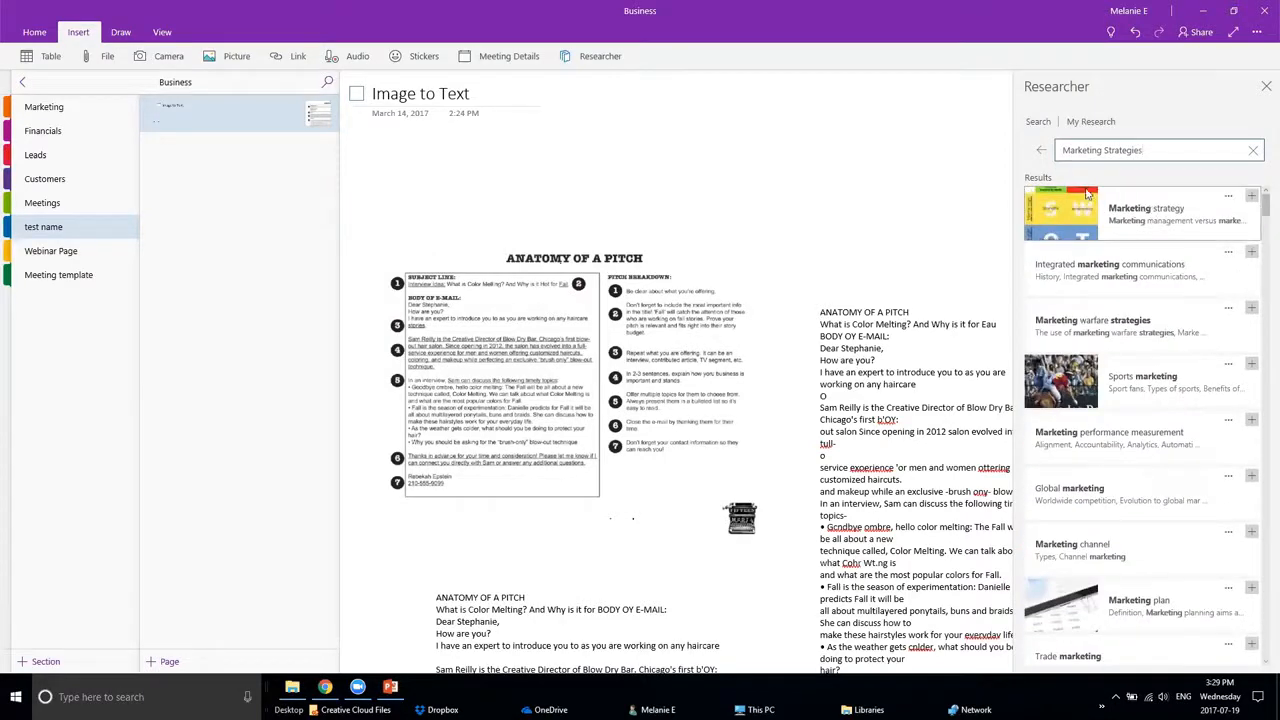
pyautogui.click(1250, 197)
pyautogui.click(1251, 308)
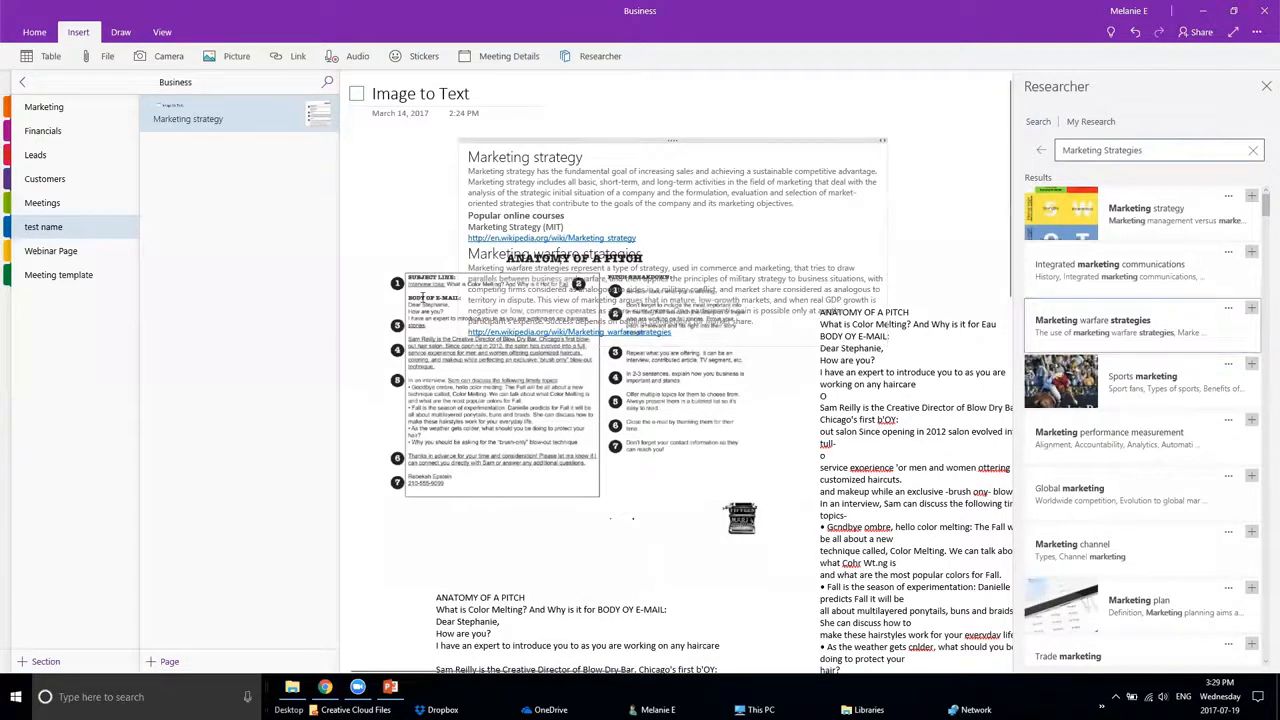
# Try the inserted research notes beside the page title, then move them back below the page date
pyautogui.moveTo(702, 142); pyautogui.dragTo(812, 80)
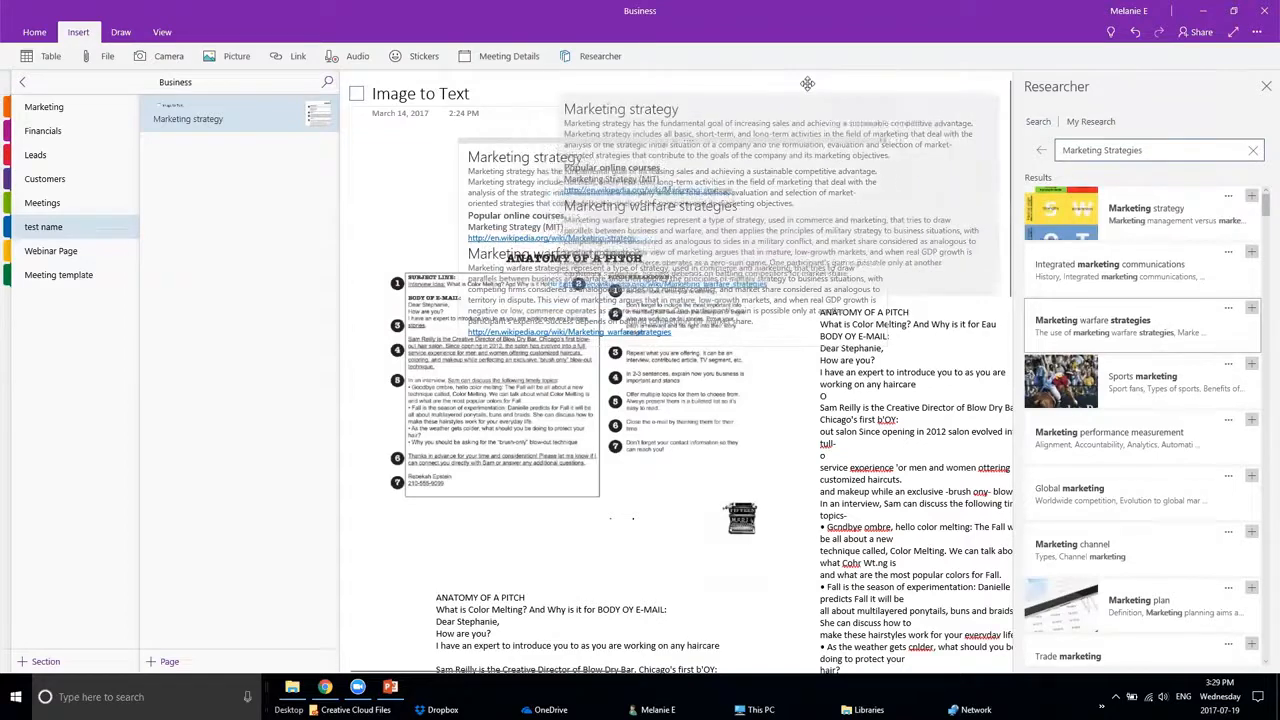
pyautogui.click(806, 176)
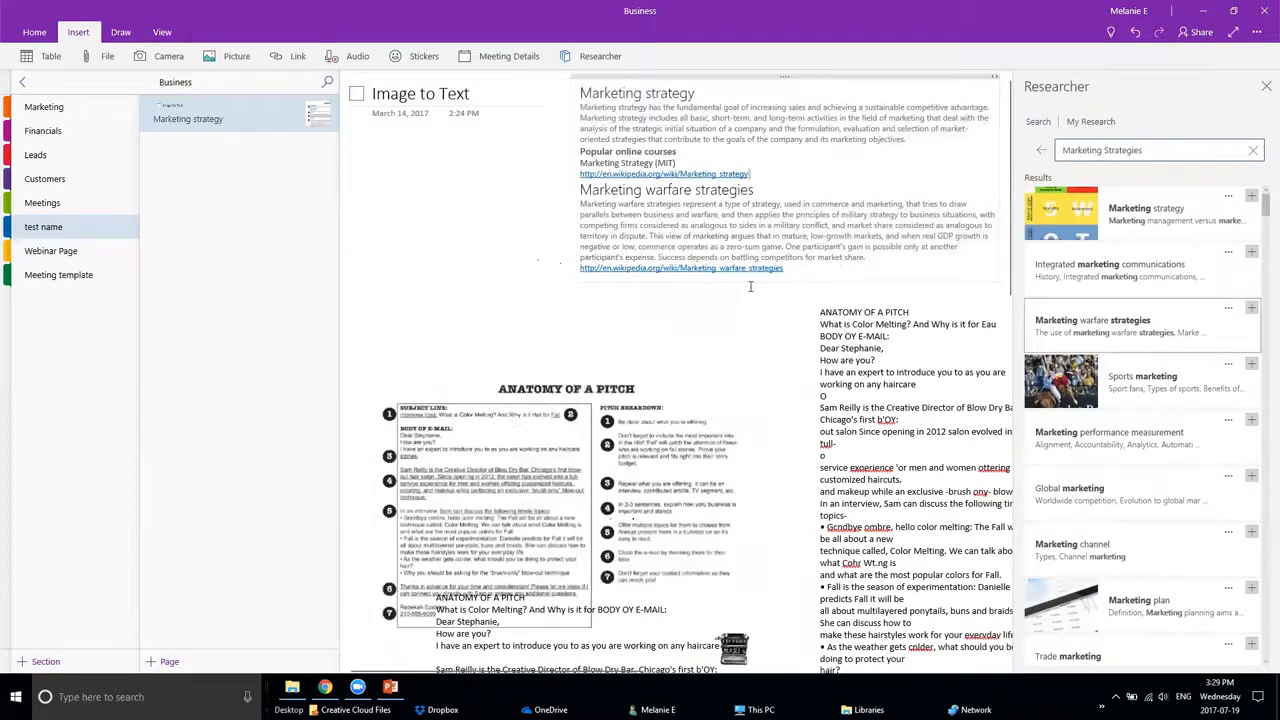
pyautogui.moveTo(846, 80); pyautogui.dragTo(638, 143)
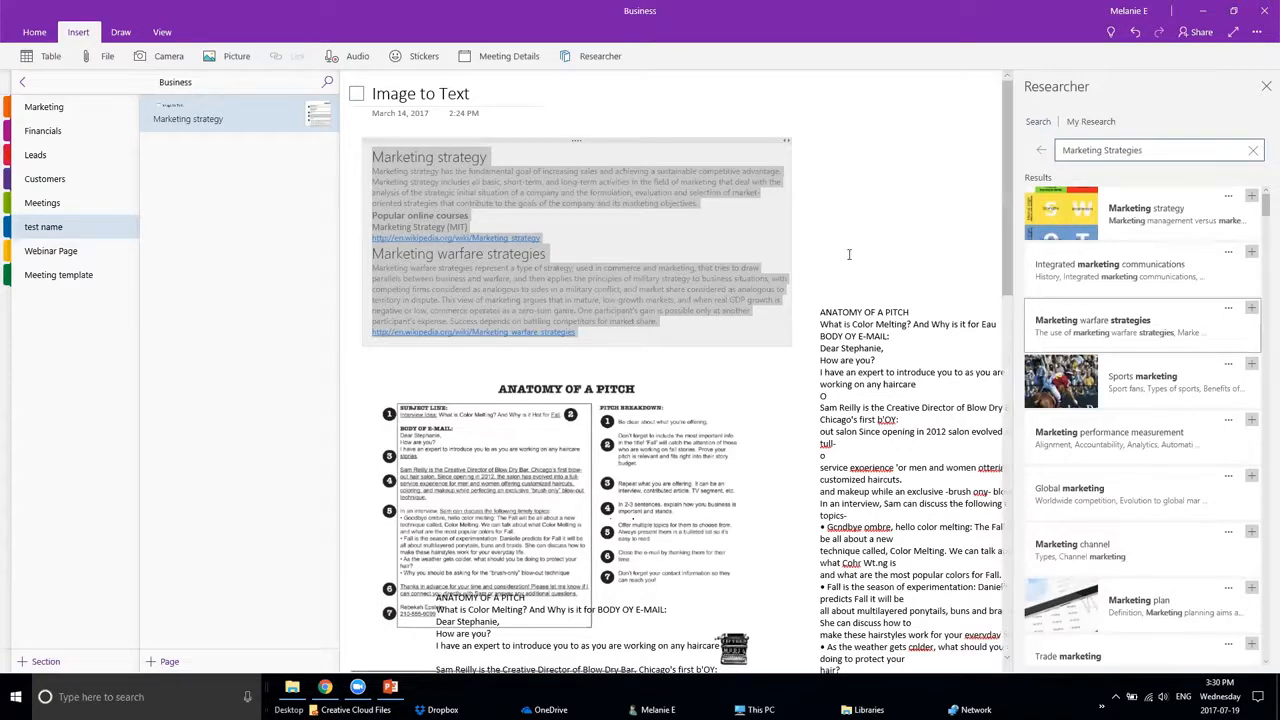
pyautogui.click(650, 322)
pyautogui.click(901, 167)
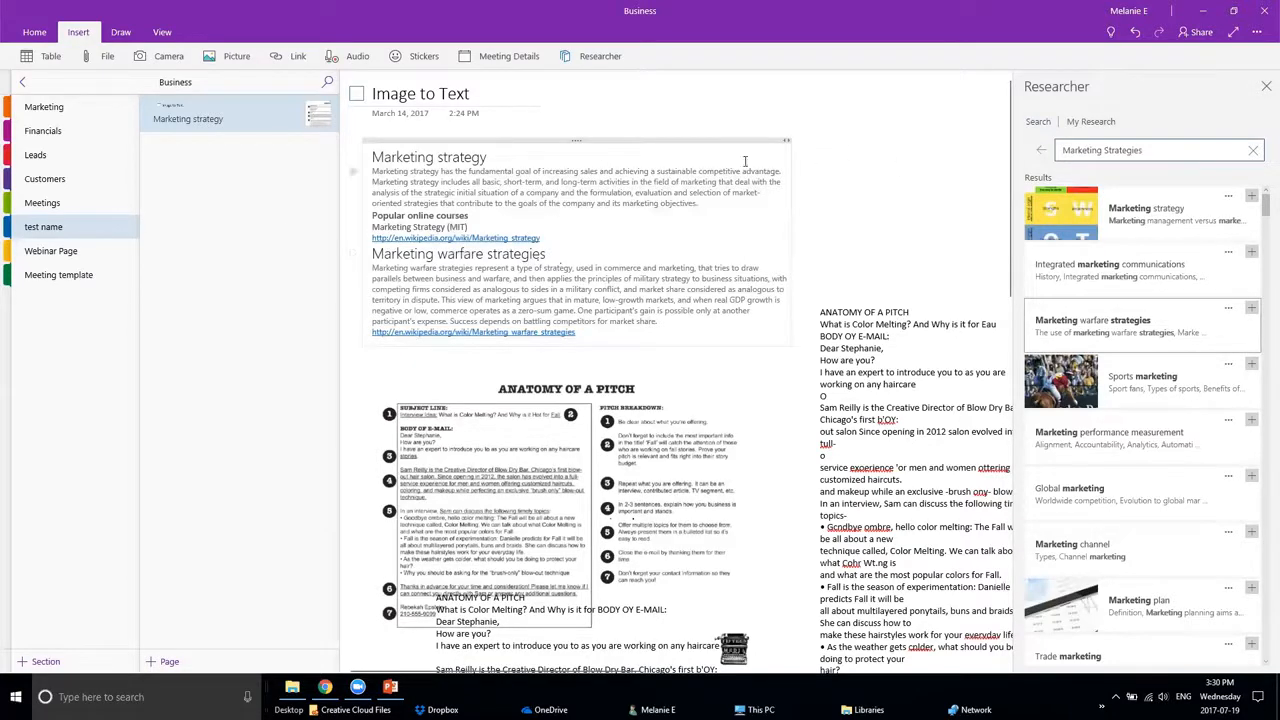
# Move the research notes beside the page title and the Anatomy of a Pitch picture up beneath them
pyautogui.moveTo(772, 141); pyautogui.dragTo(932, 93)
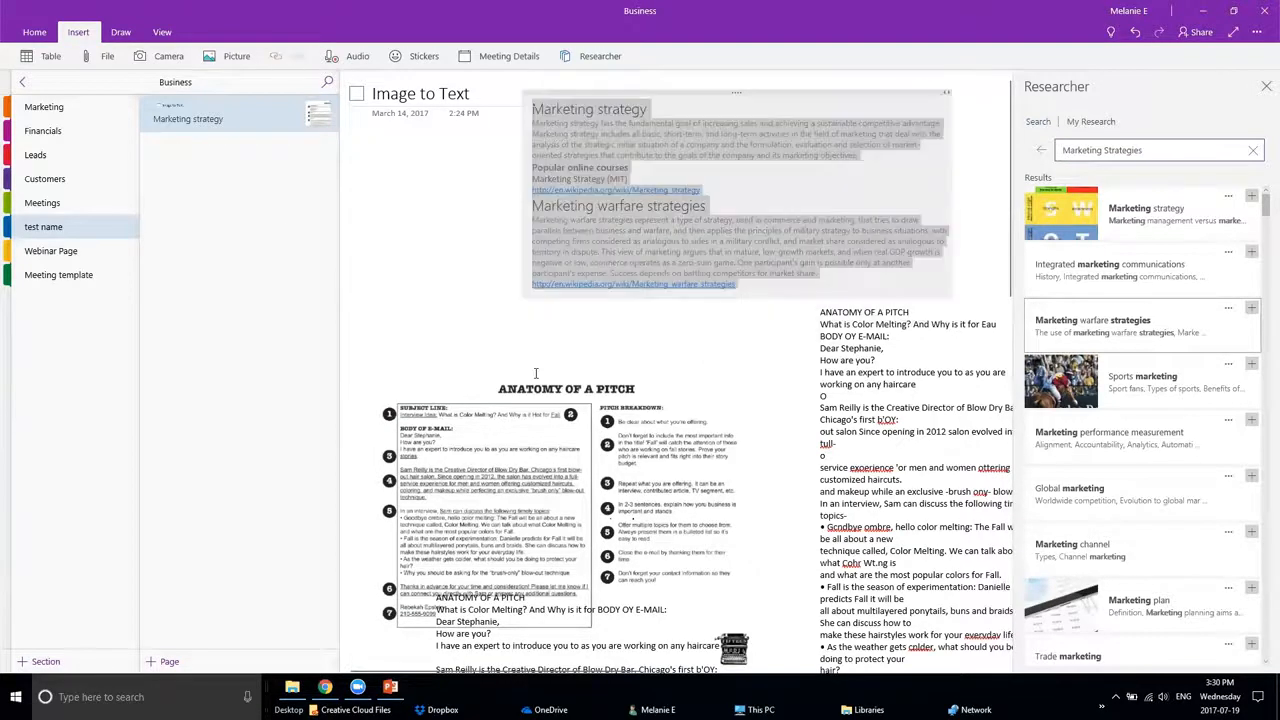
pyautogui.click(535, 373)
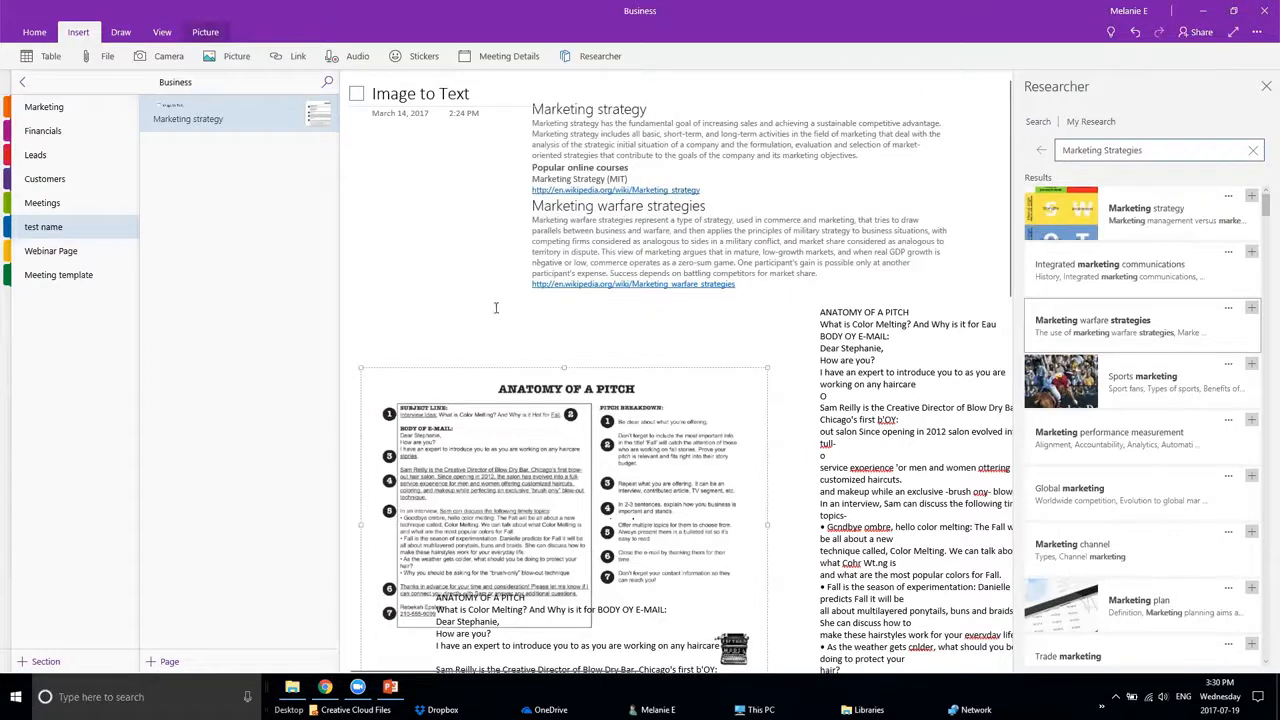
pyautogui.moveTo(650, 405); pyautogui.dragTo(674, 341)
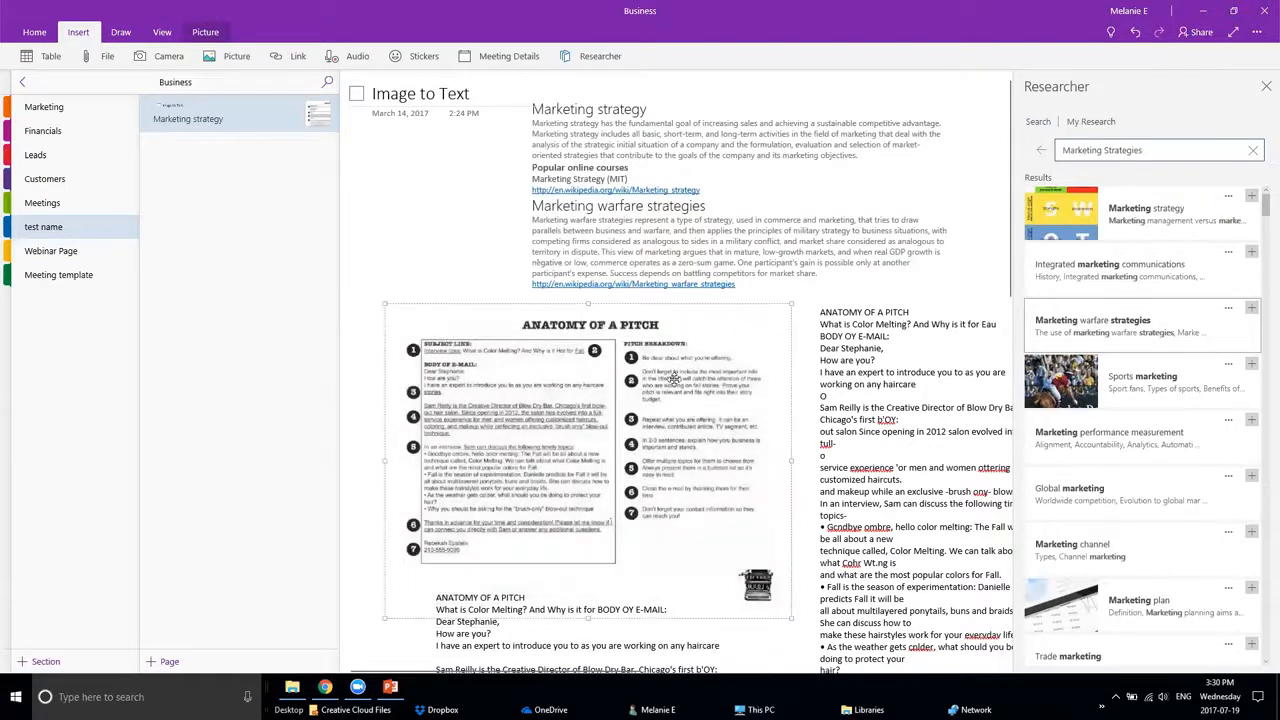
pyautogui.rightClick(437, 200)
pyautogui.click(386, 266)
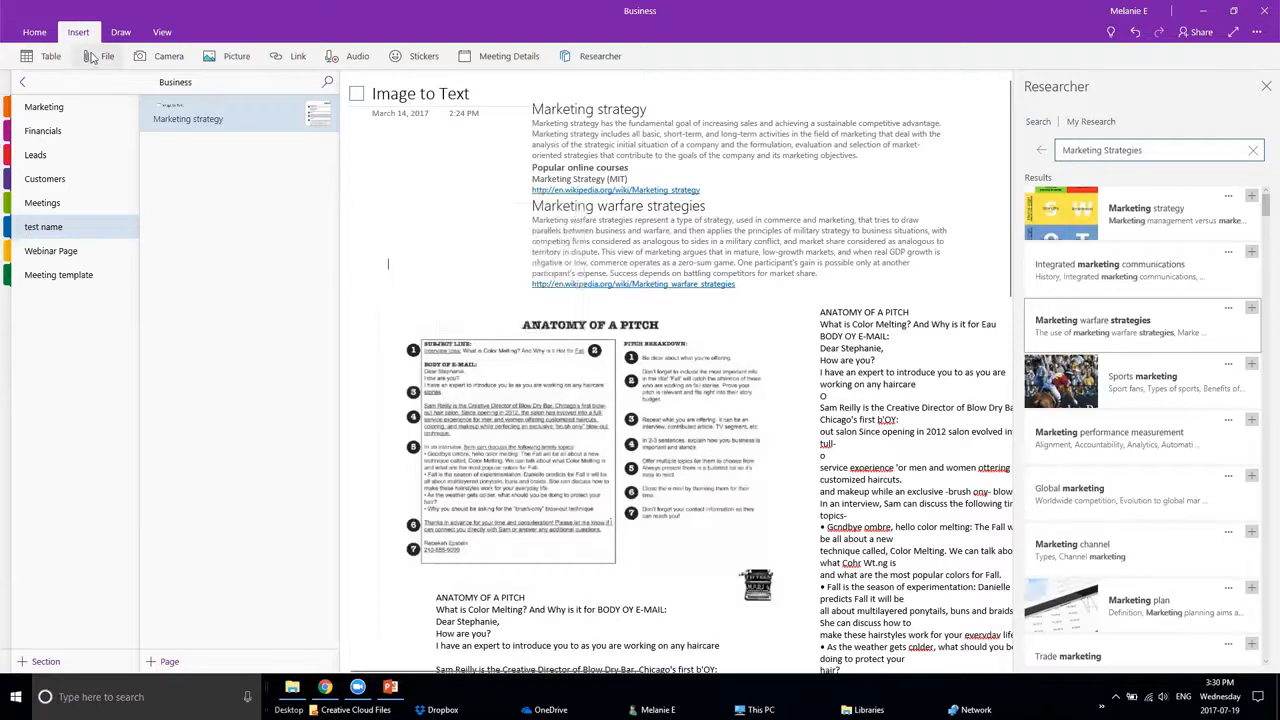
# Move the research notes back below the page date, just above the Anatomy of a Pitch picture
pyautogui.click(23, 29)
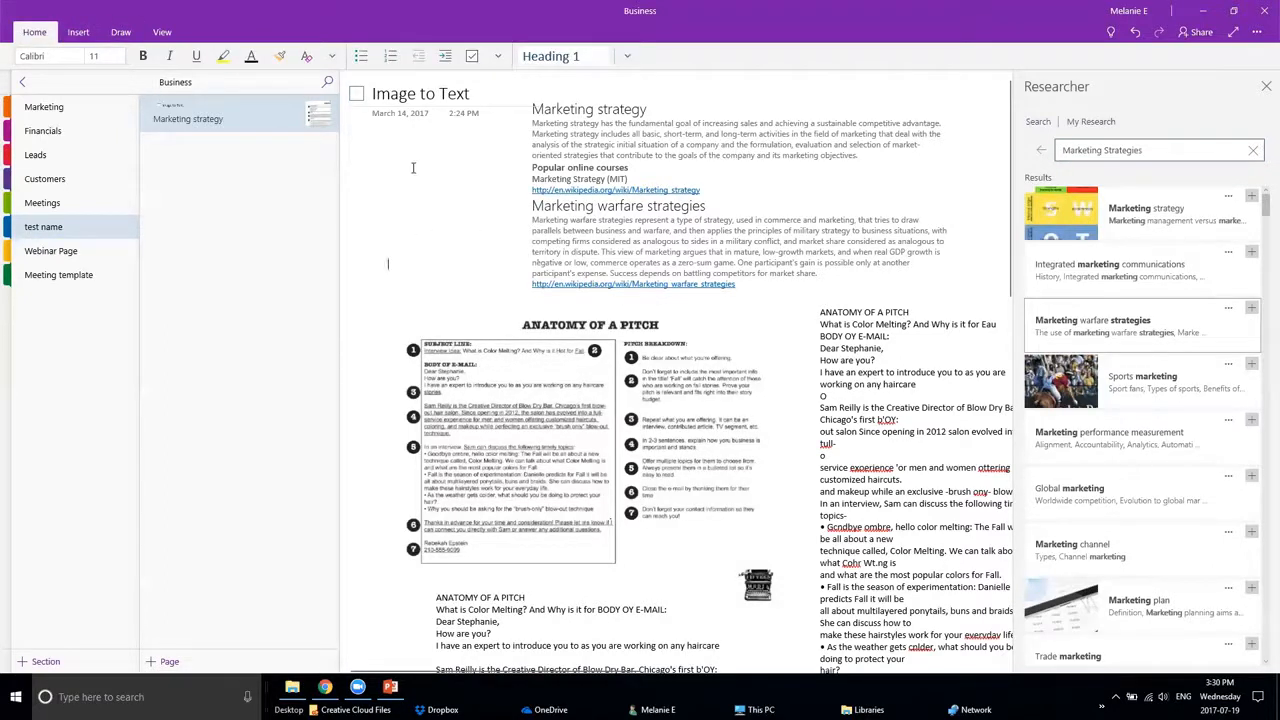
pyautogui.click(671, 206)
pyautogui.moveTo(704, 95); pyautogui.dragTo(520, 148)
pyautogui.click(162, 32)
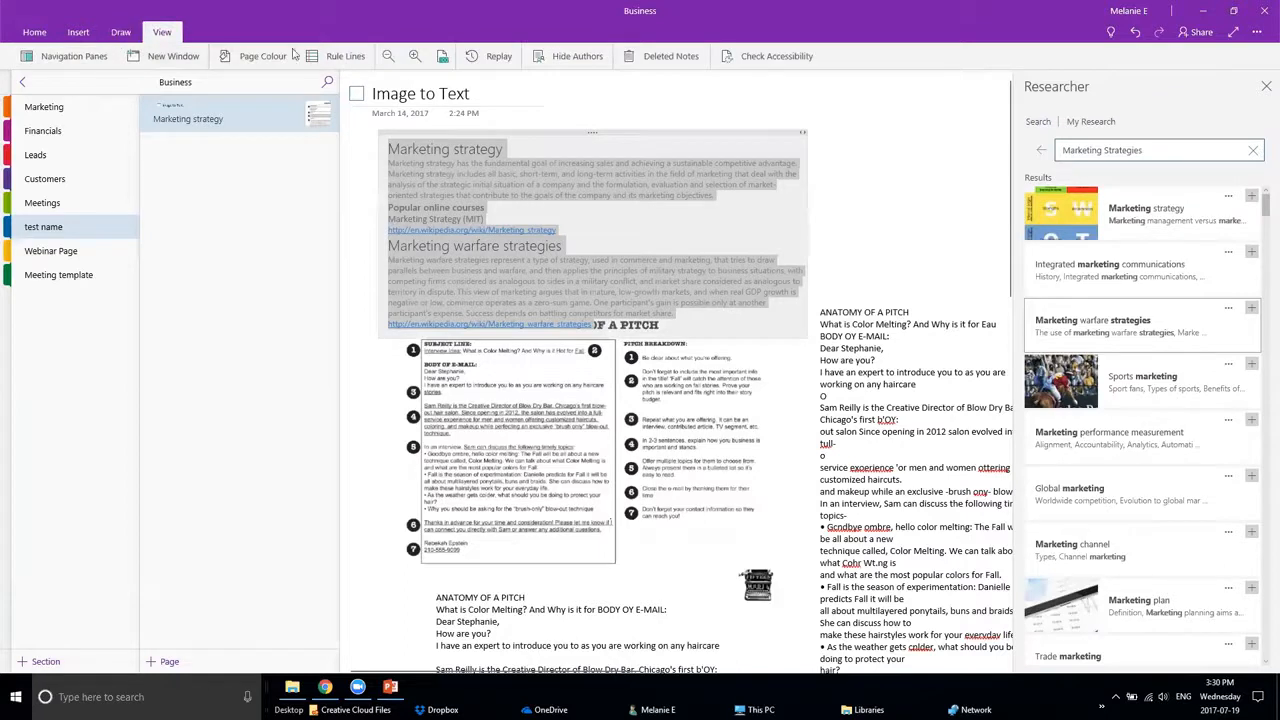
pyautogui.click(120, 32)
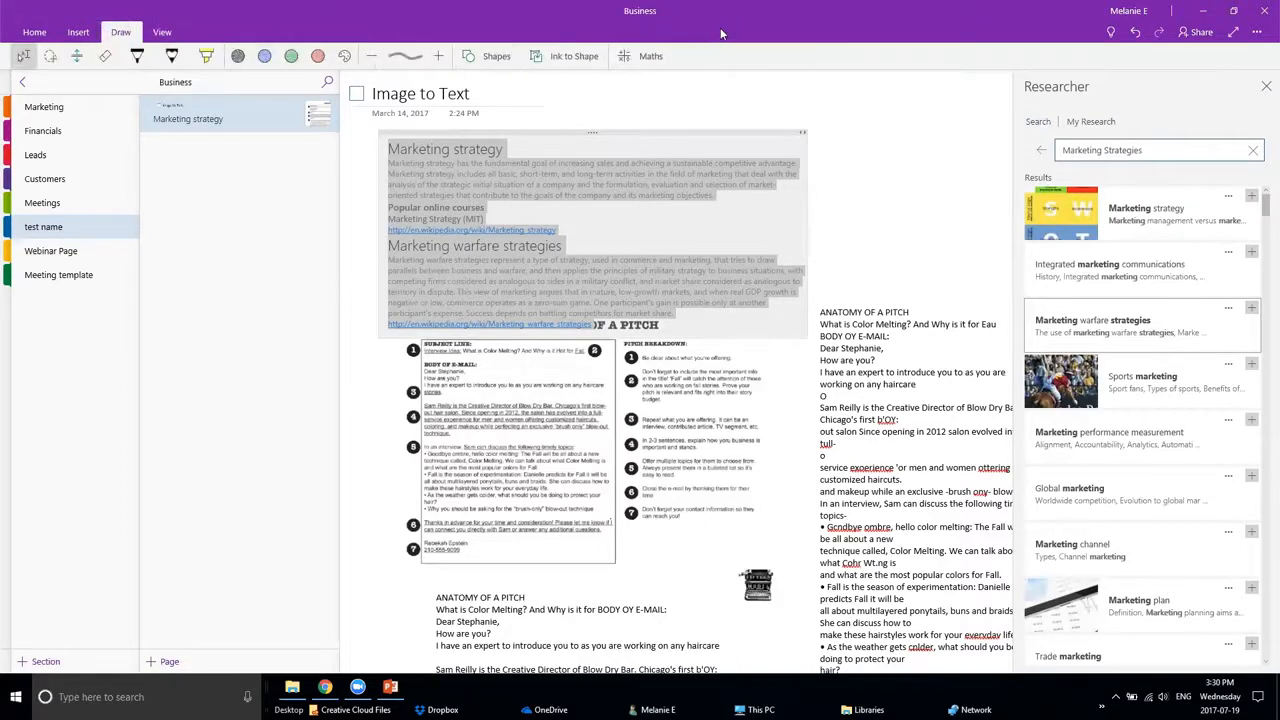
pyautogui.click(78, 32)
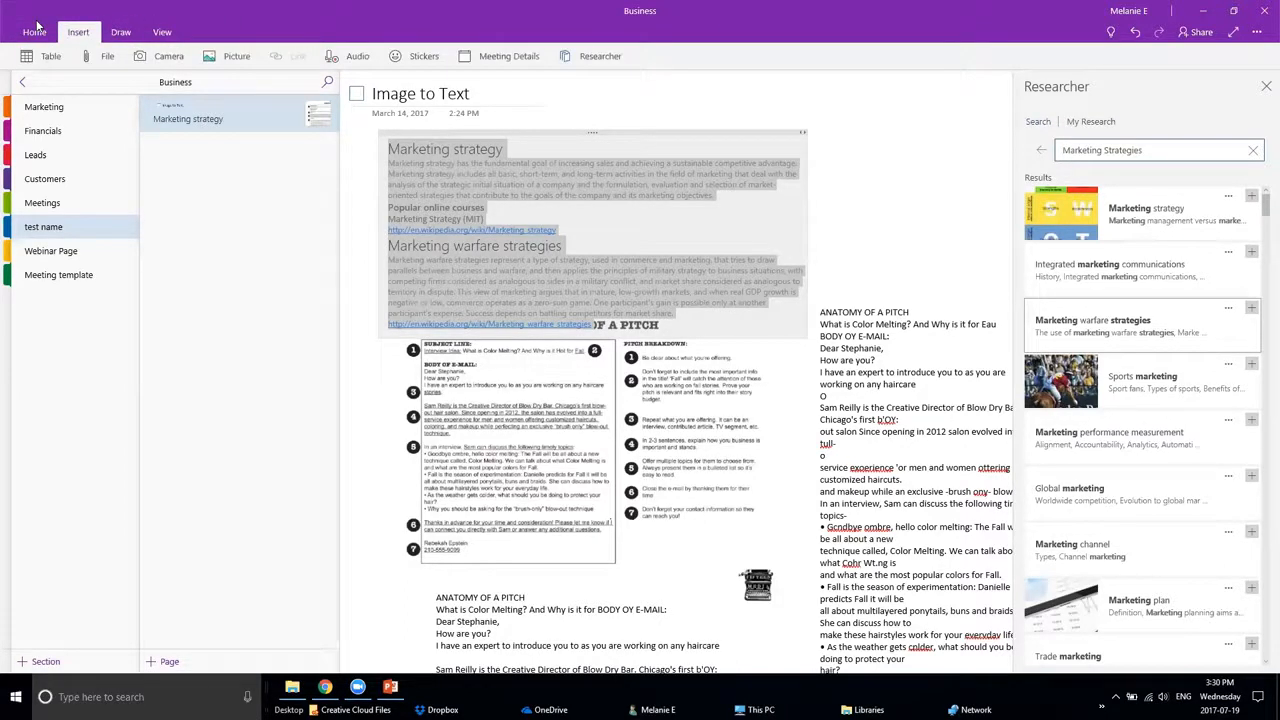
pyautogui.click(36, 30)
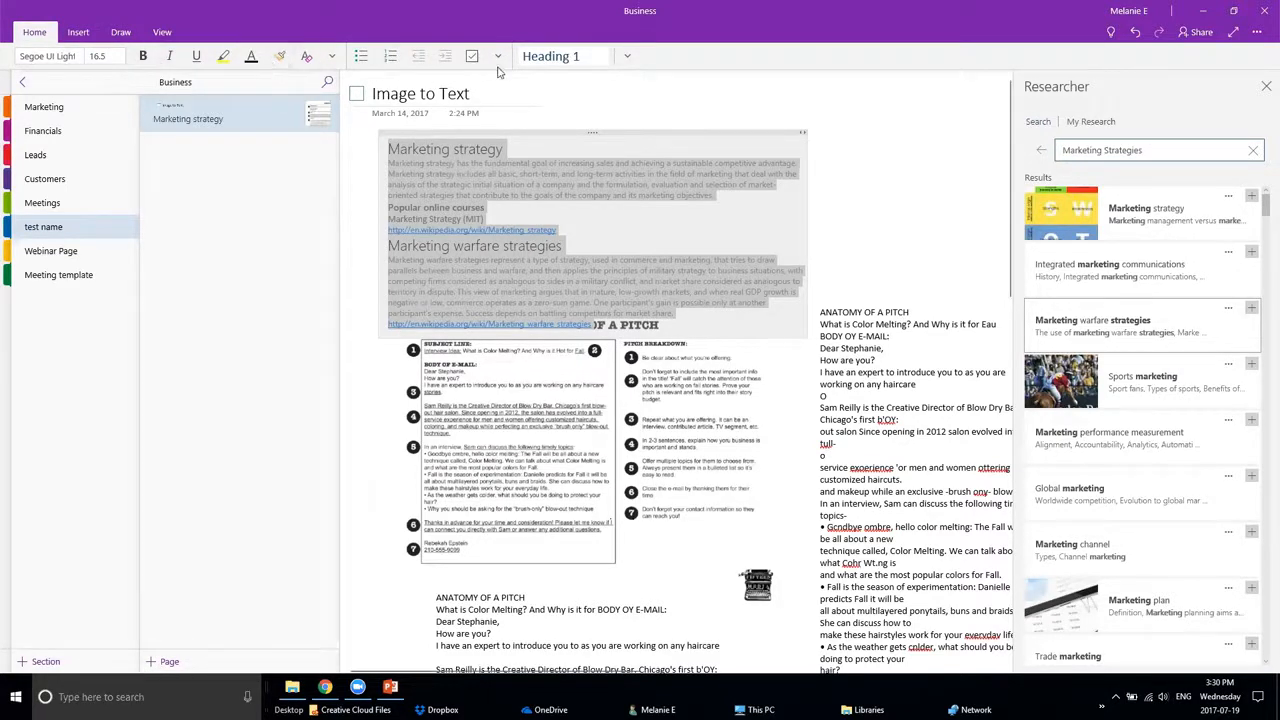
# Move the research notes up beside the page title and shift the Anatomy of a Pitch picture slightly lower beneath them
pyautogui.moveTo(666, 130); pyautogui.dragTo(838, 88)
pyautogui.click(540, 392)
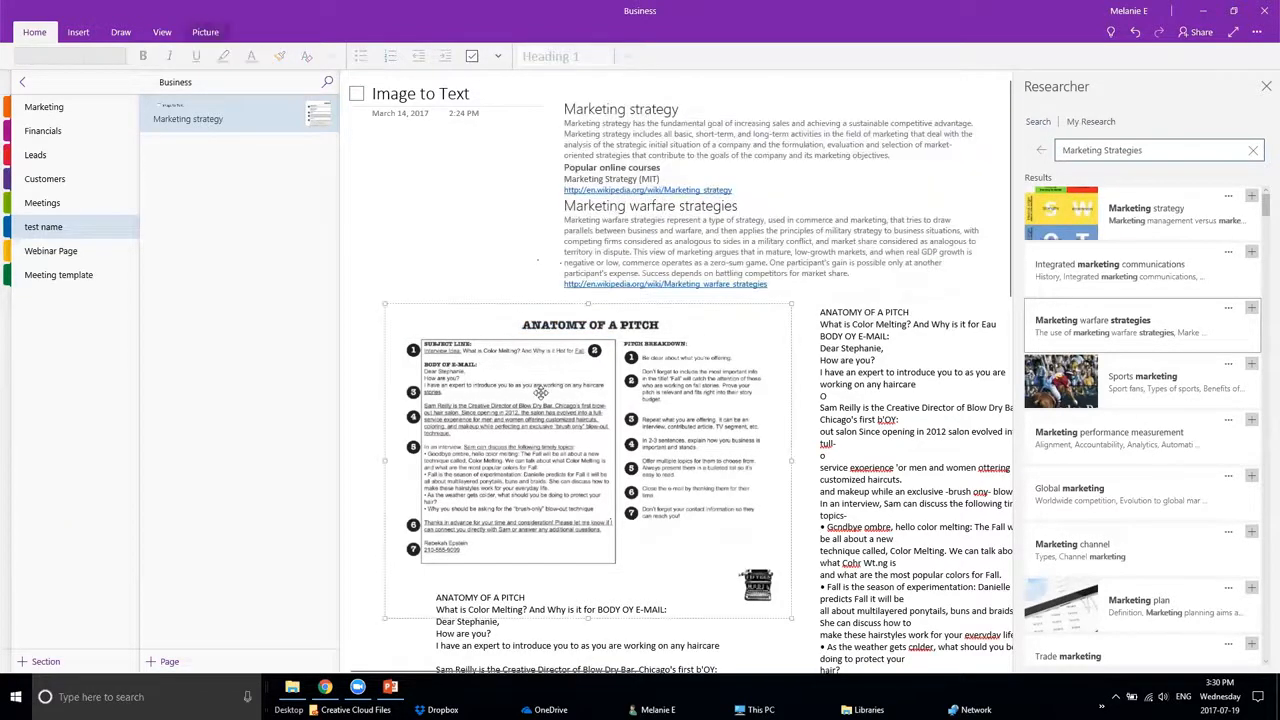
pyautogui.moveTo(546, 410); pyautogui.dragTo(548, 427)
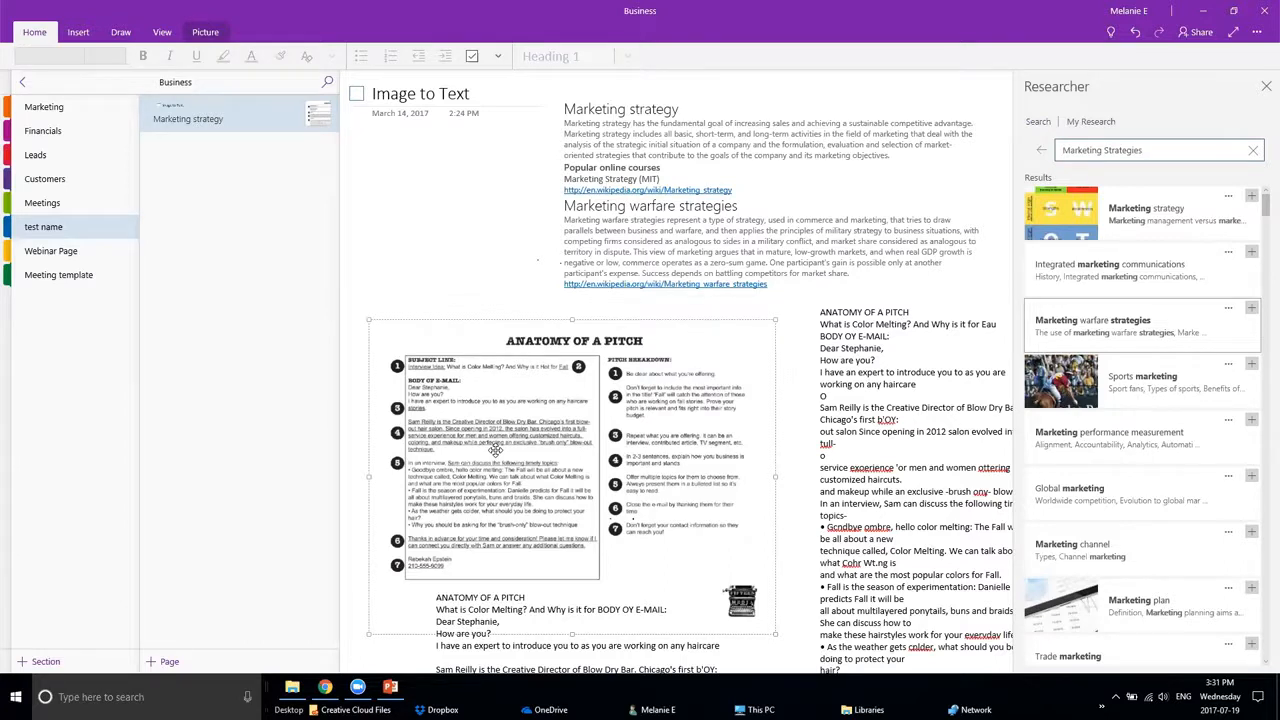
# Browse the Financials, Customers and Marketing sections, then view First Page in the Webinar Page section
pyautogui.click(98, 131)
pyautogui.click(95, 156)
pyautogui.click(62, 180)
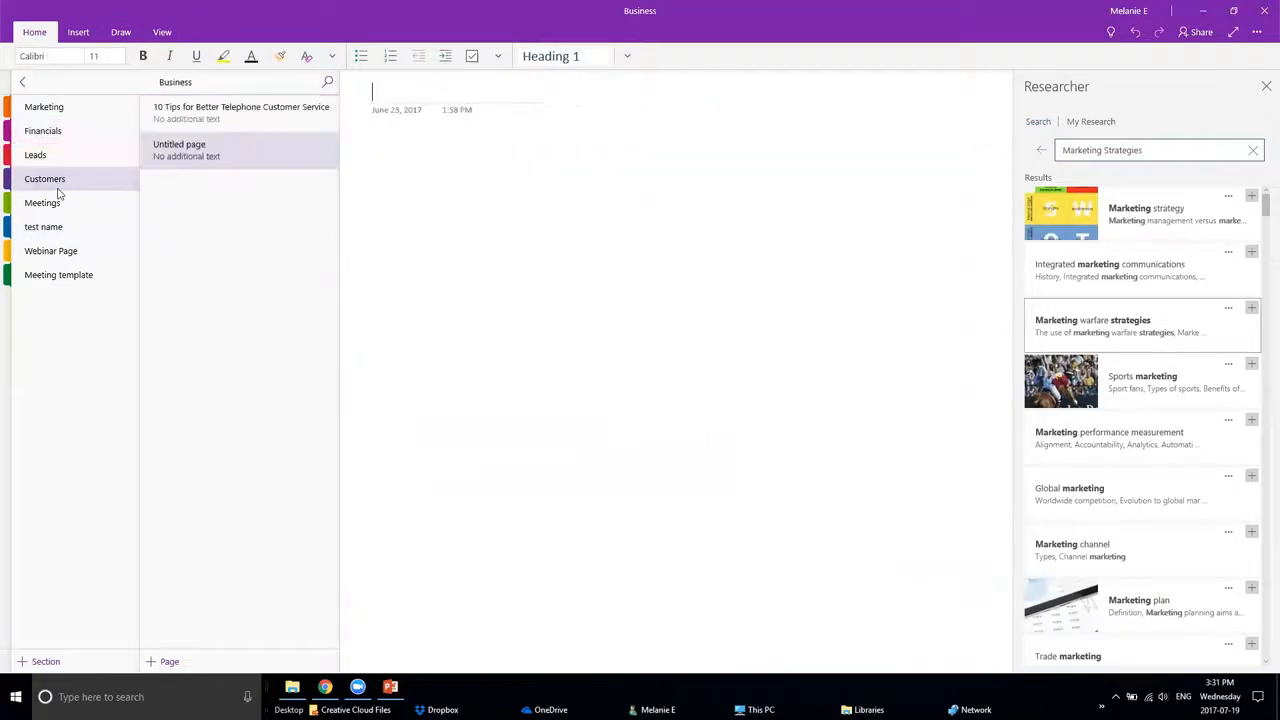
pyautogui.click(45, 131)
pyautogui.click(45, 107)
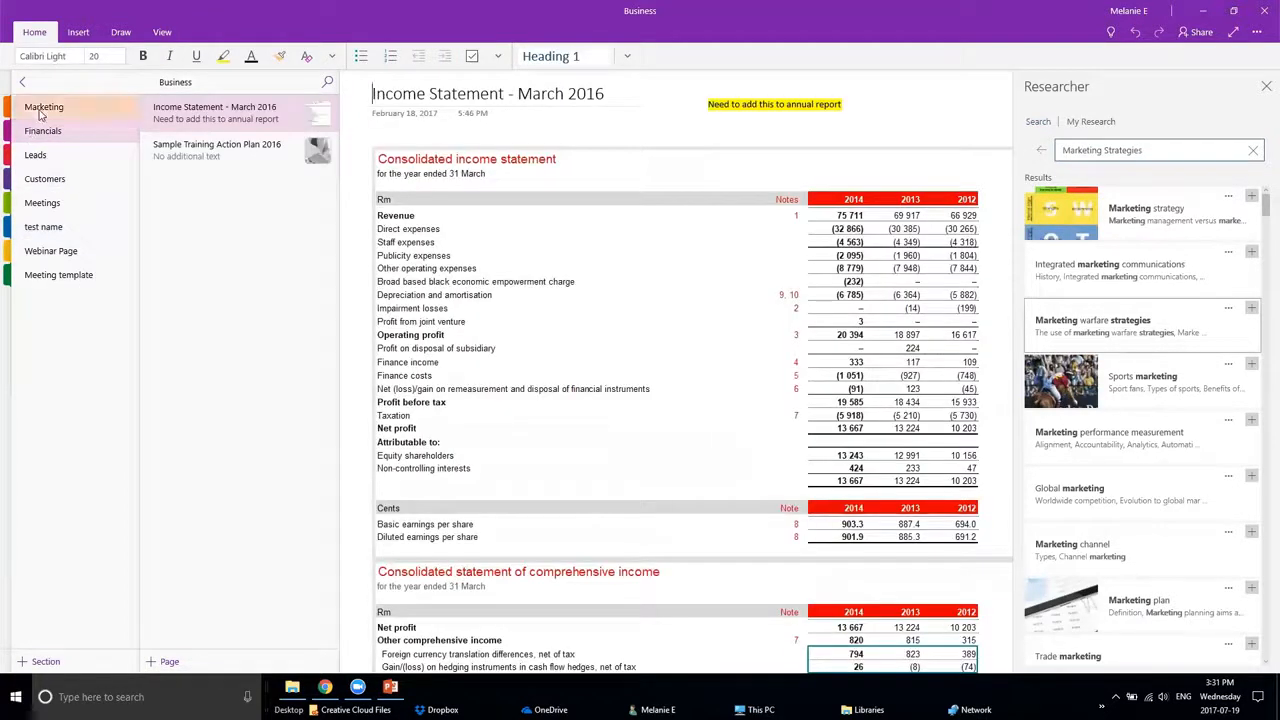
pyautogui.click(203, 219)
pyautogui.click(47, 252)
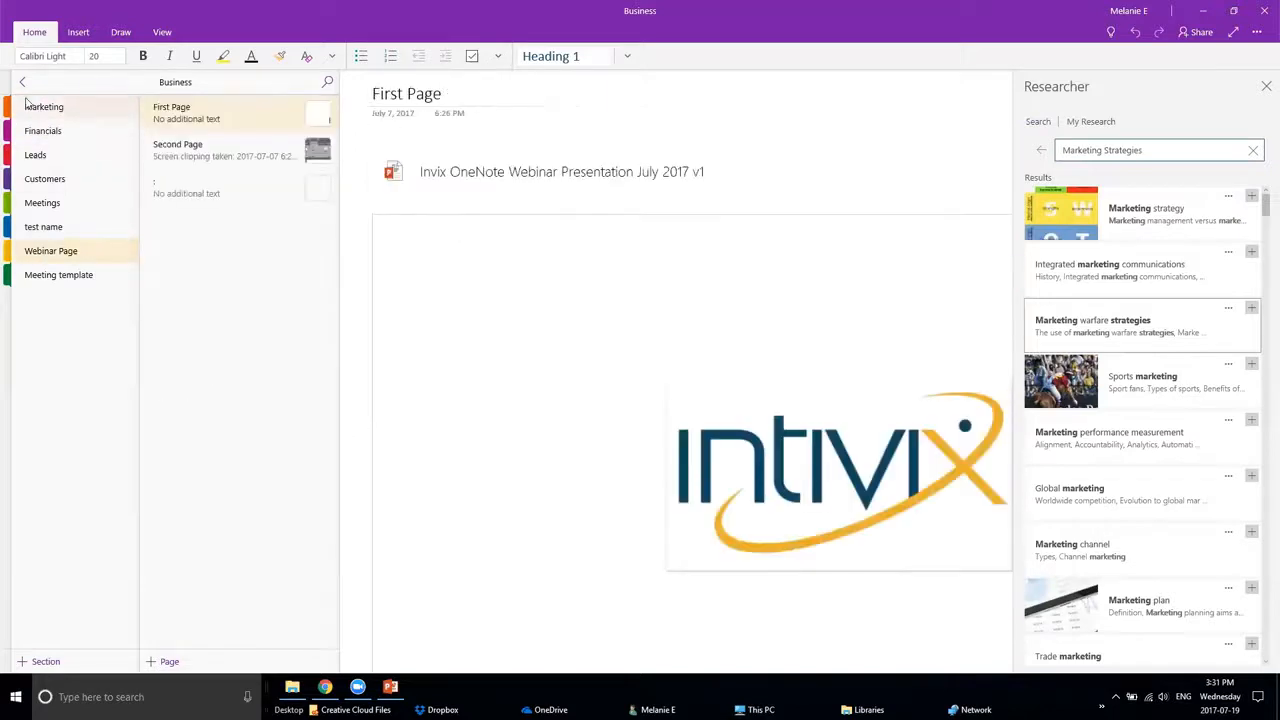
# Browse the Financials, Leads and Meetings sections of the Business notebook
pyautogui.click(22, 82)
pyautogui.click(165, 130)
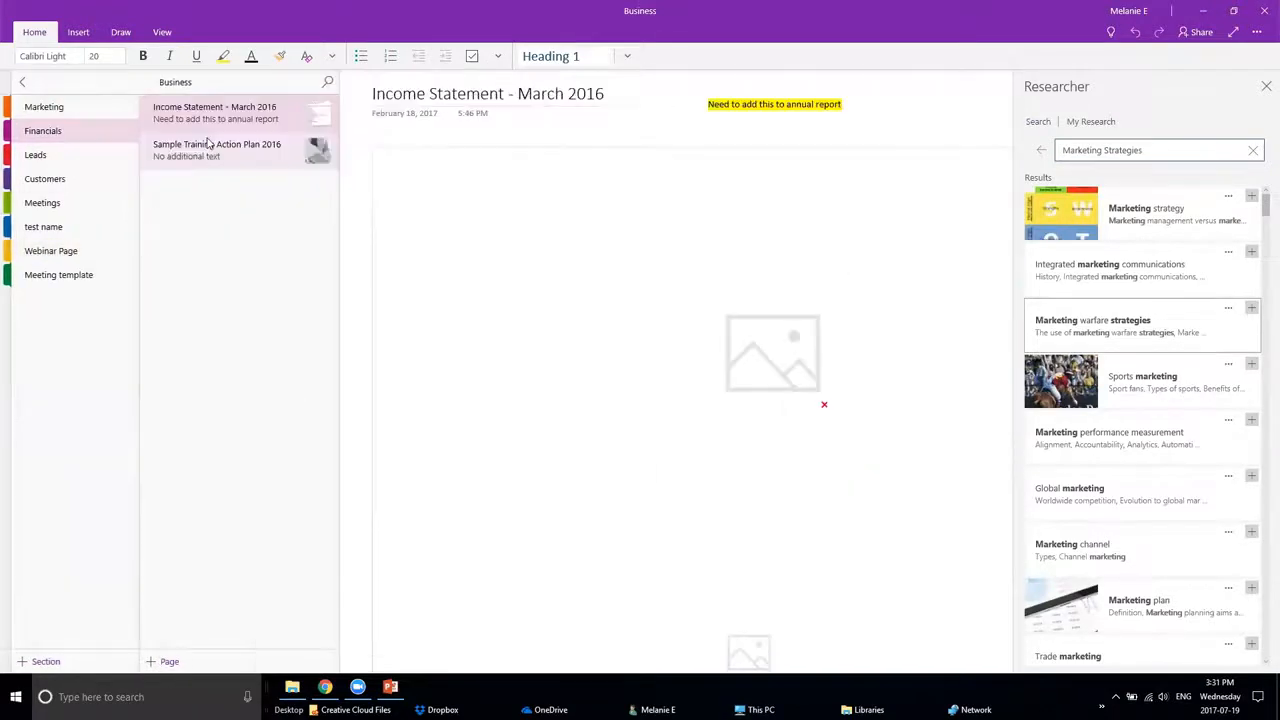
pyautogui.click(43, 227)
pyautogui.click(43, 131)
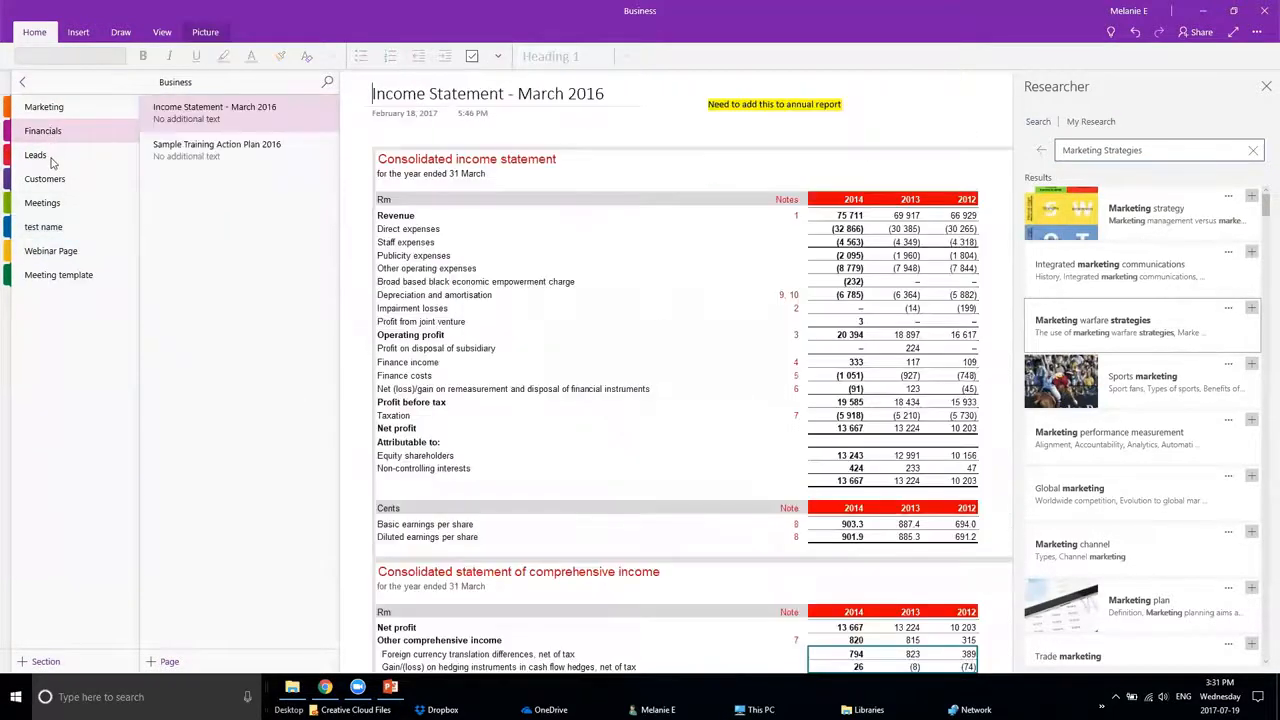
pyautogui.click(36, 155)
pyautogui.click(50, 206)
pyautogui.rightClick(209, 185)
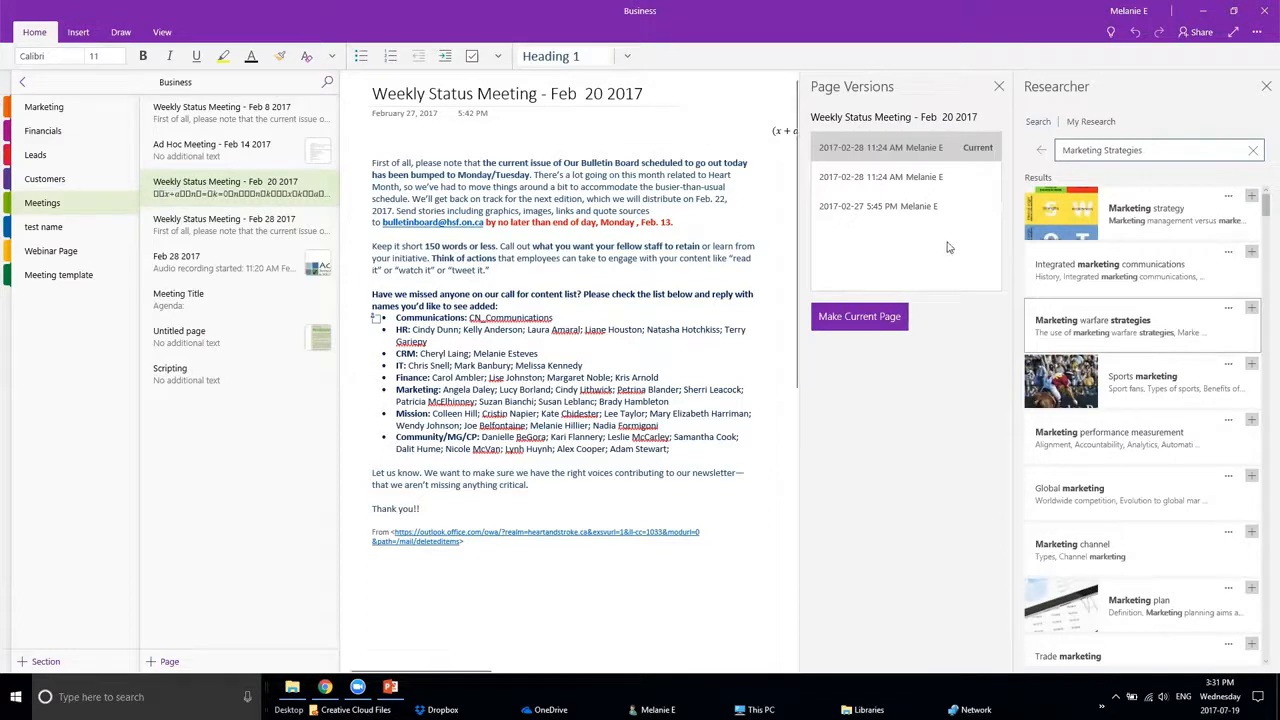
pyautogui.click(1266, 87)
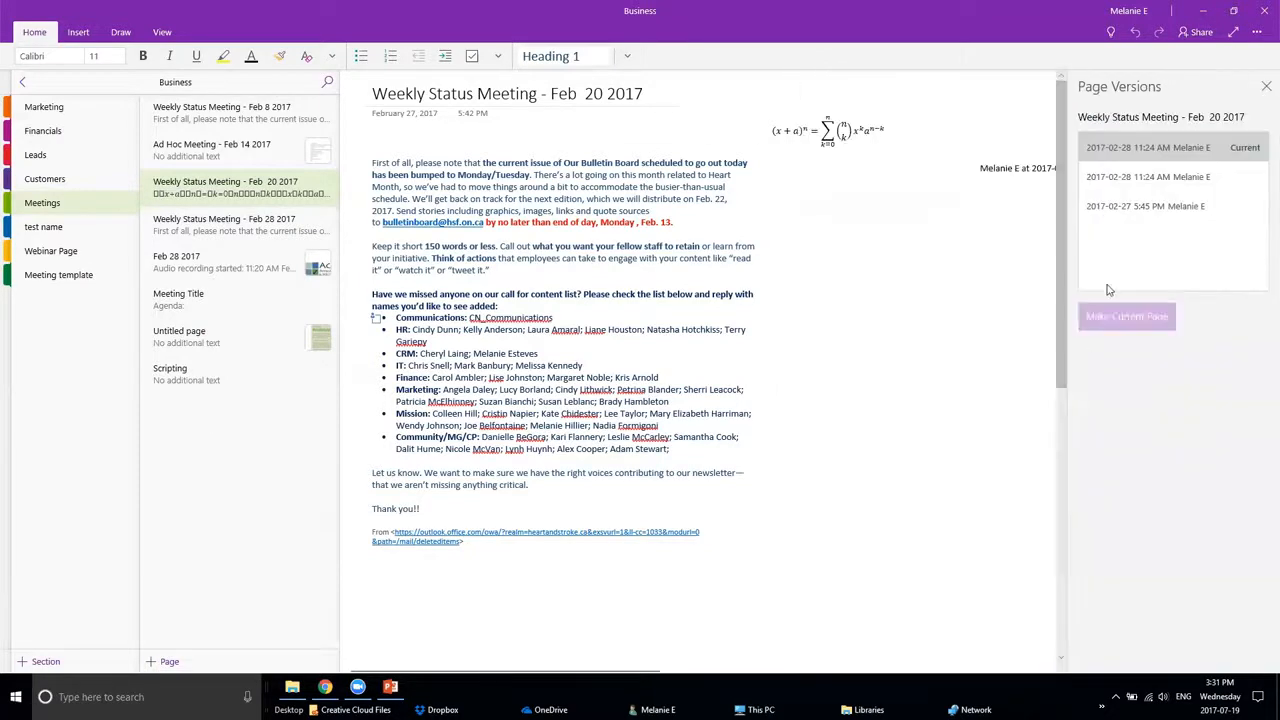
pyautogui.click(1130, 186)
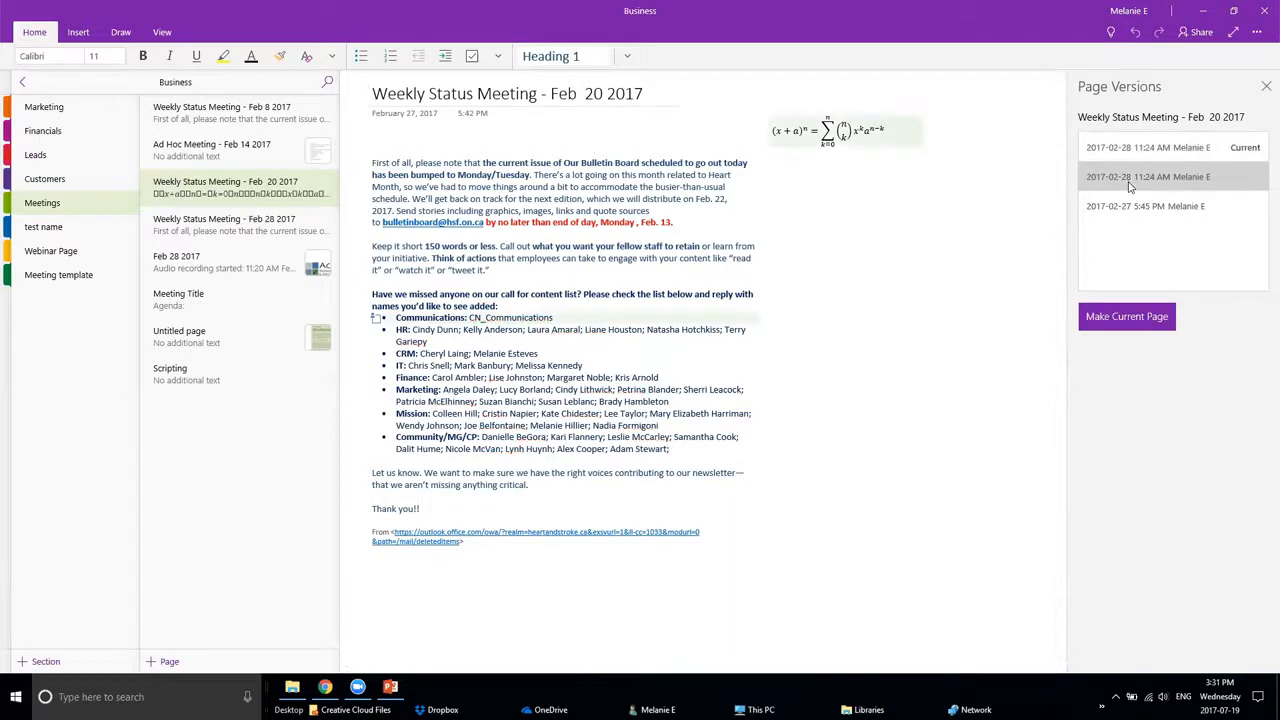
pyautogui.click(1130, 206)
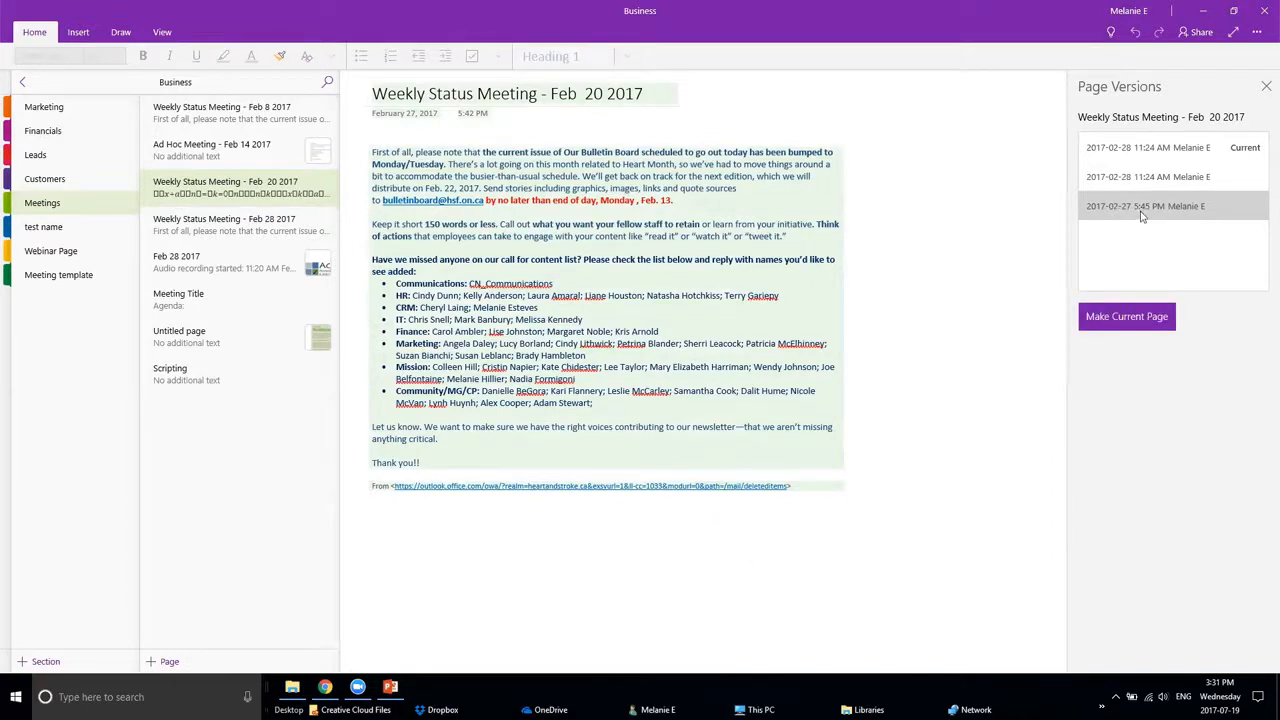
# Try to make the 2017-02-27 5:45 PM version the current page and review the two older versions again
pyautogui.click(1133, 325)
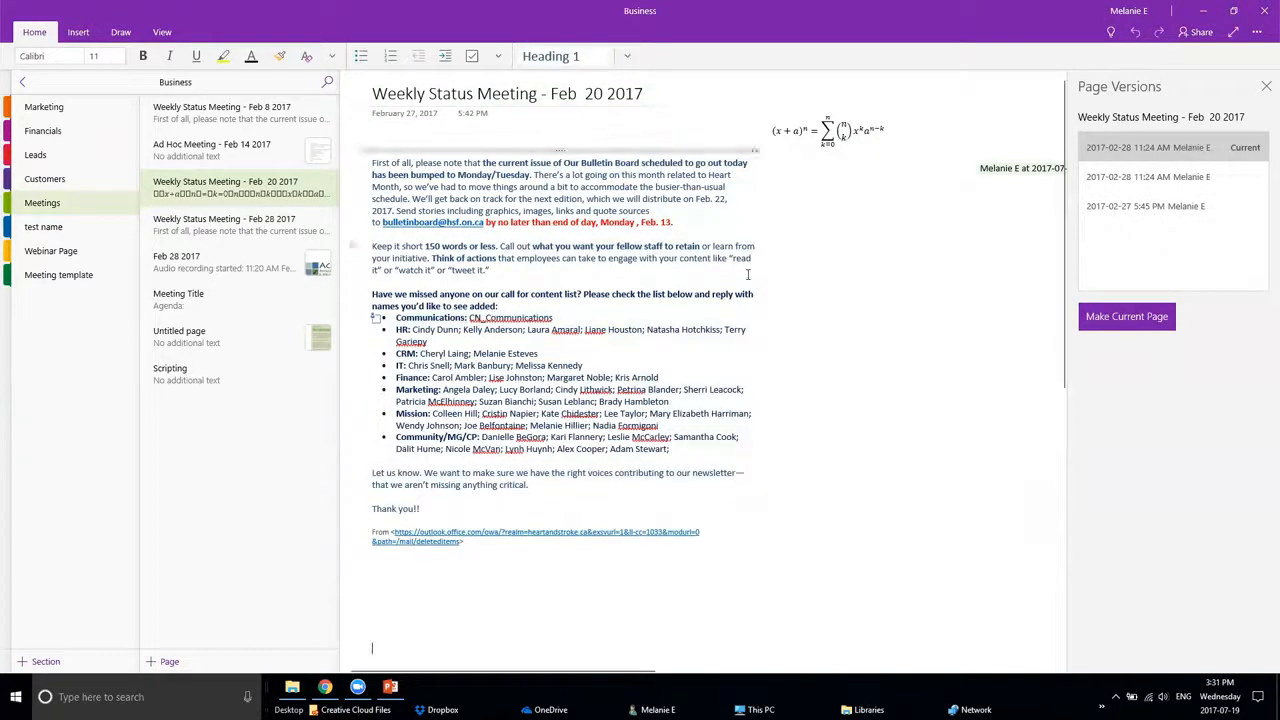
pyautogui.click(1165, 205)
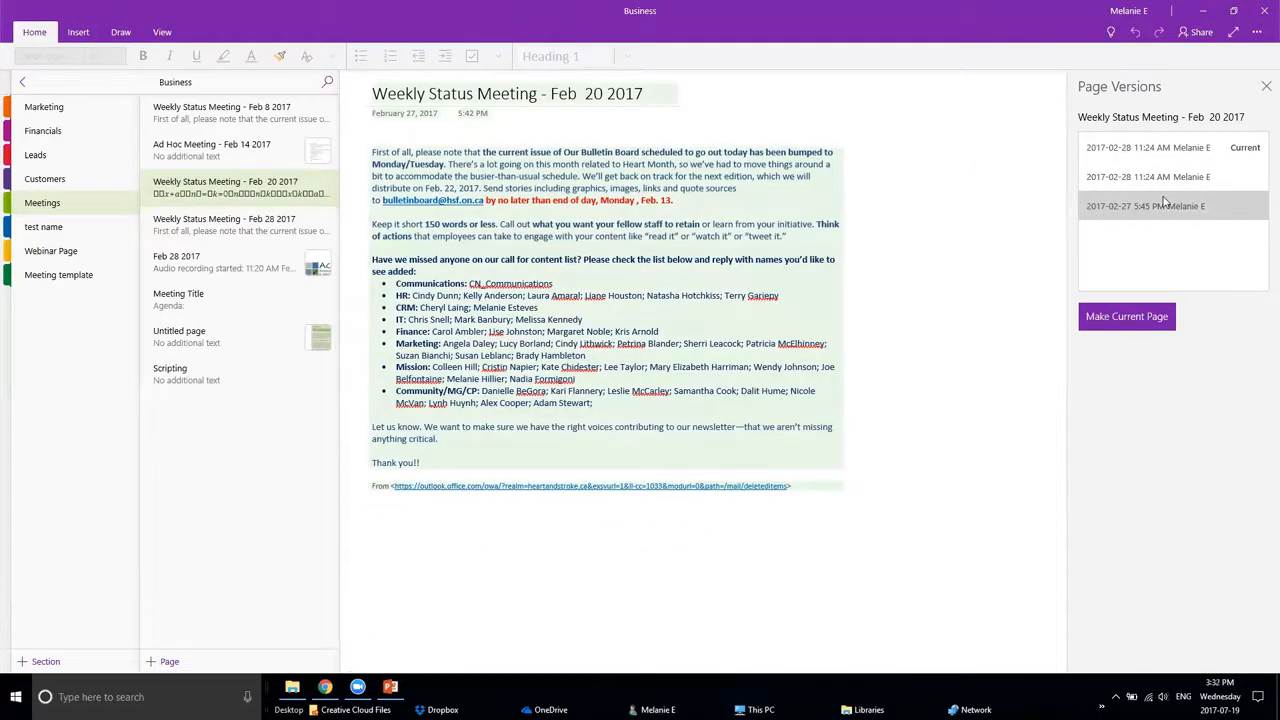
pyautogui.click(1170, 178)
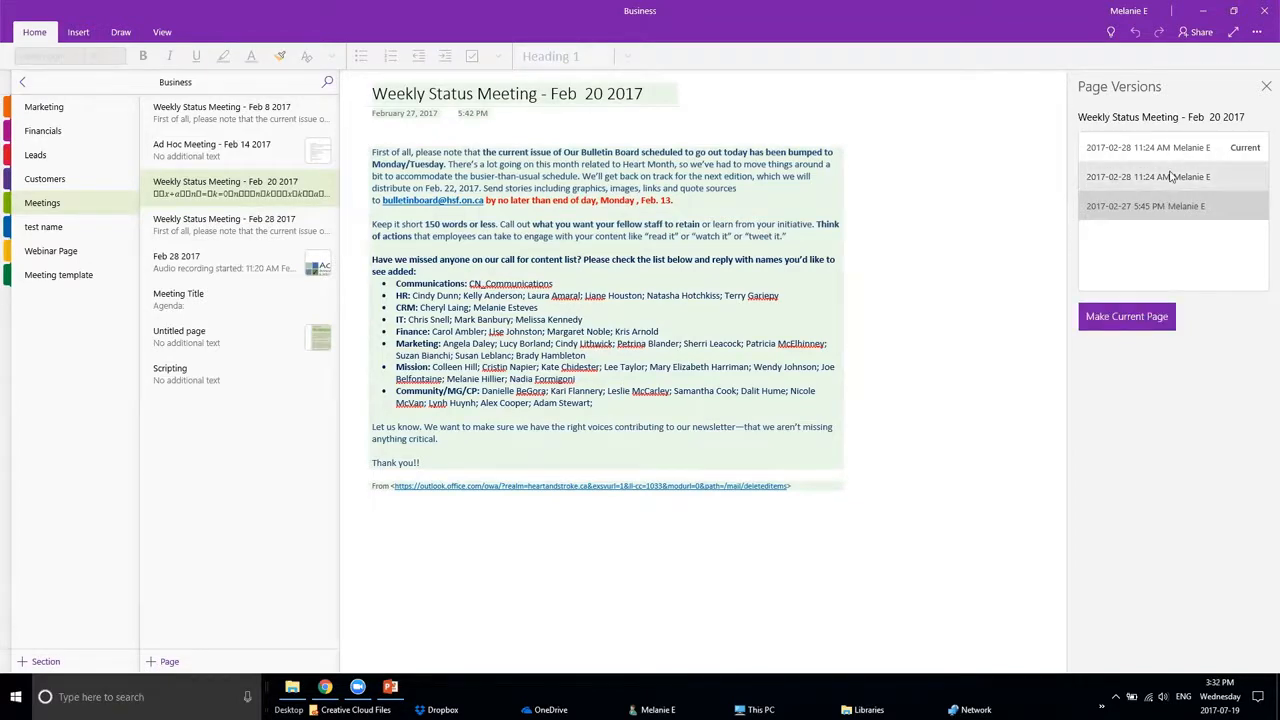
pyautogui.click(1170, 205)
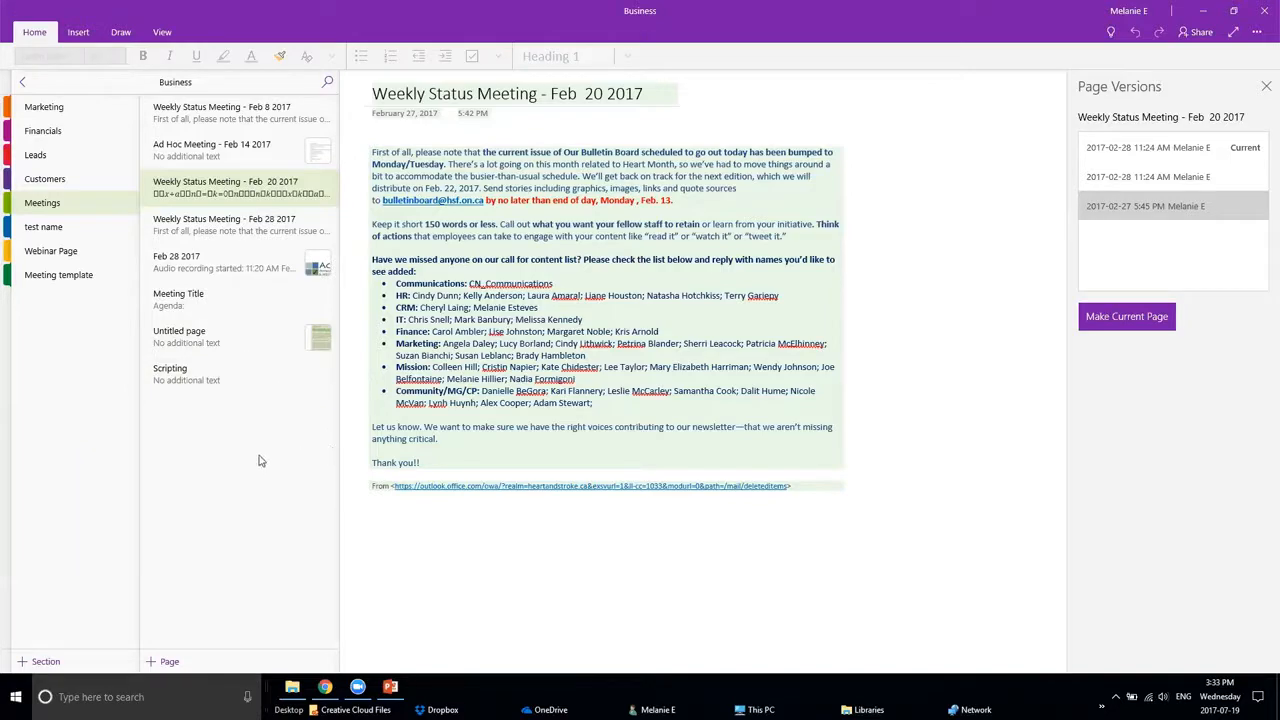
# Switch to PowerPoint and present slide 14, OneNote Added Features, as a full-screen slide show
pyautogui.click(390, 686)
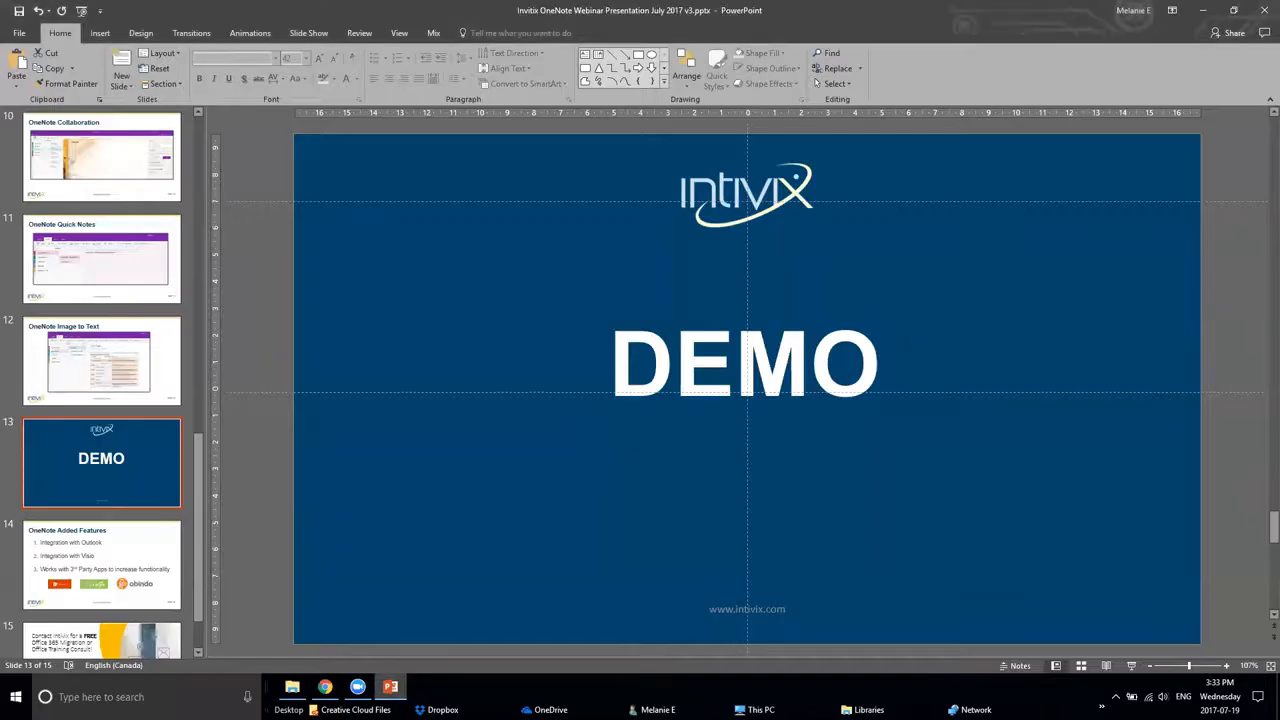
pyautogui.click(150, 580)
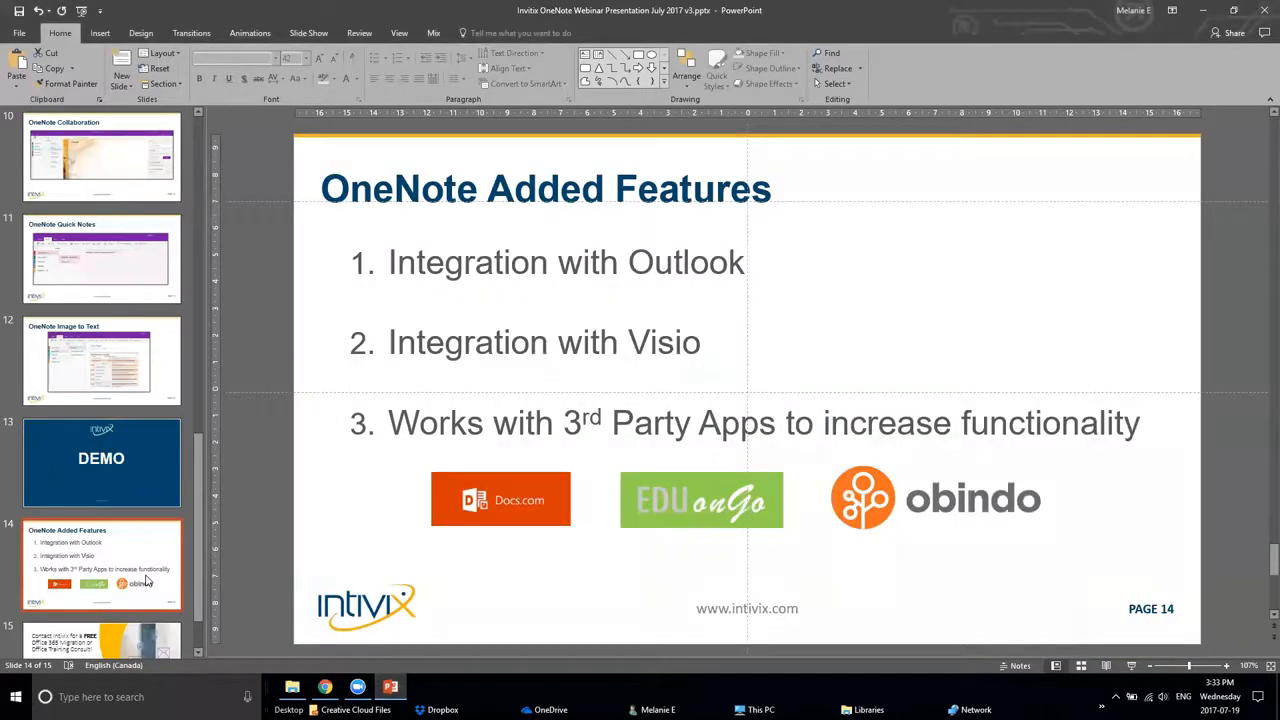
pyautogui.click(84, 10)
pyautogui.scroll(-6, 218, 483)
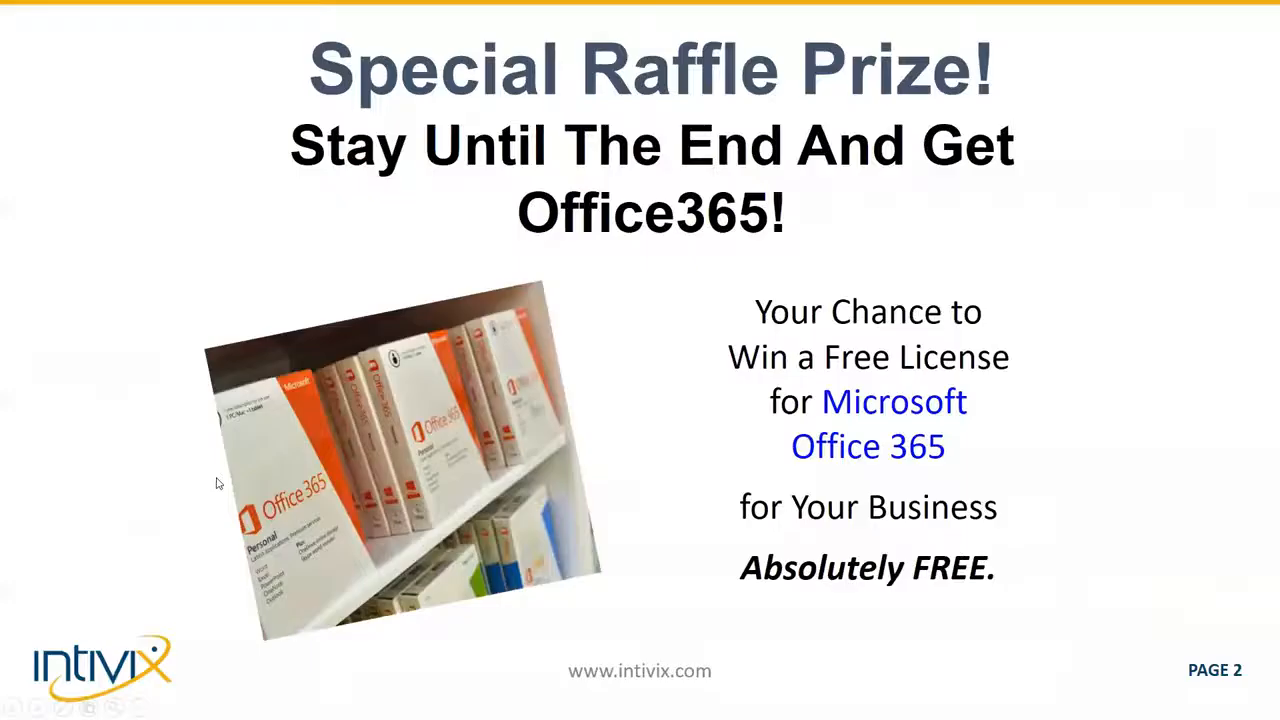
pyautogui.scroll(-7, 218, 483)
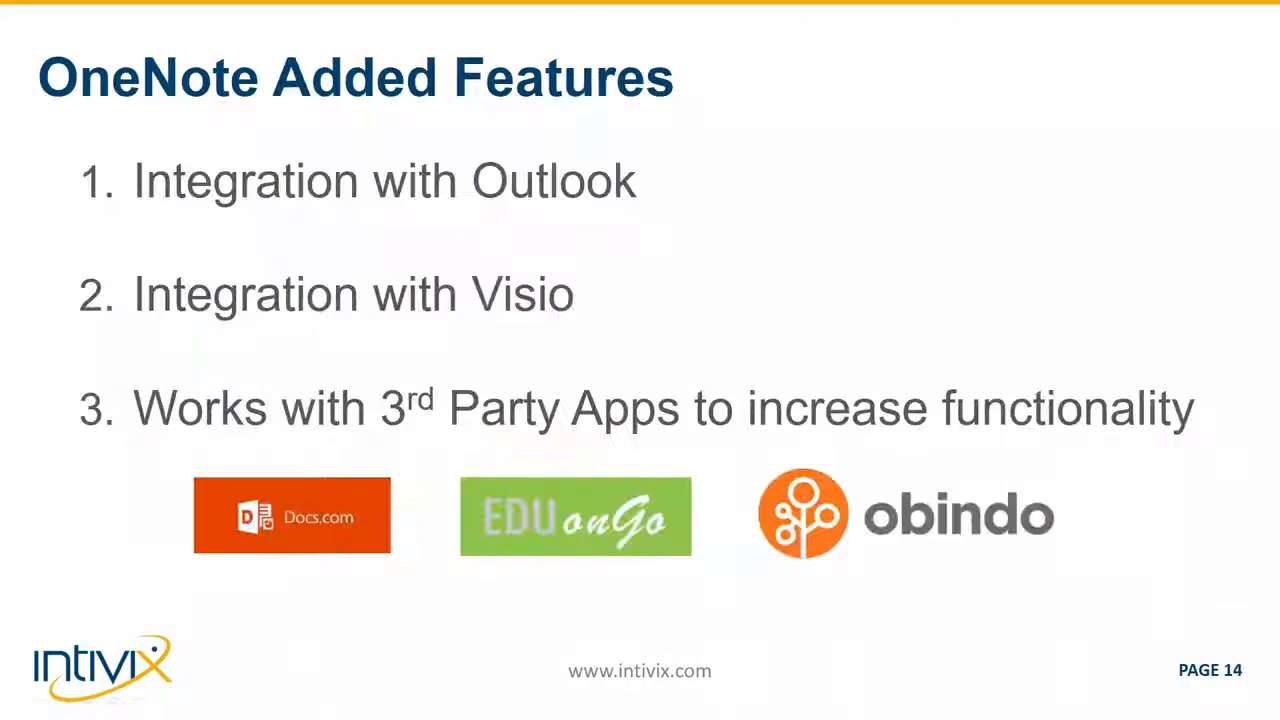
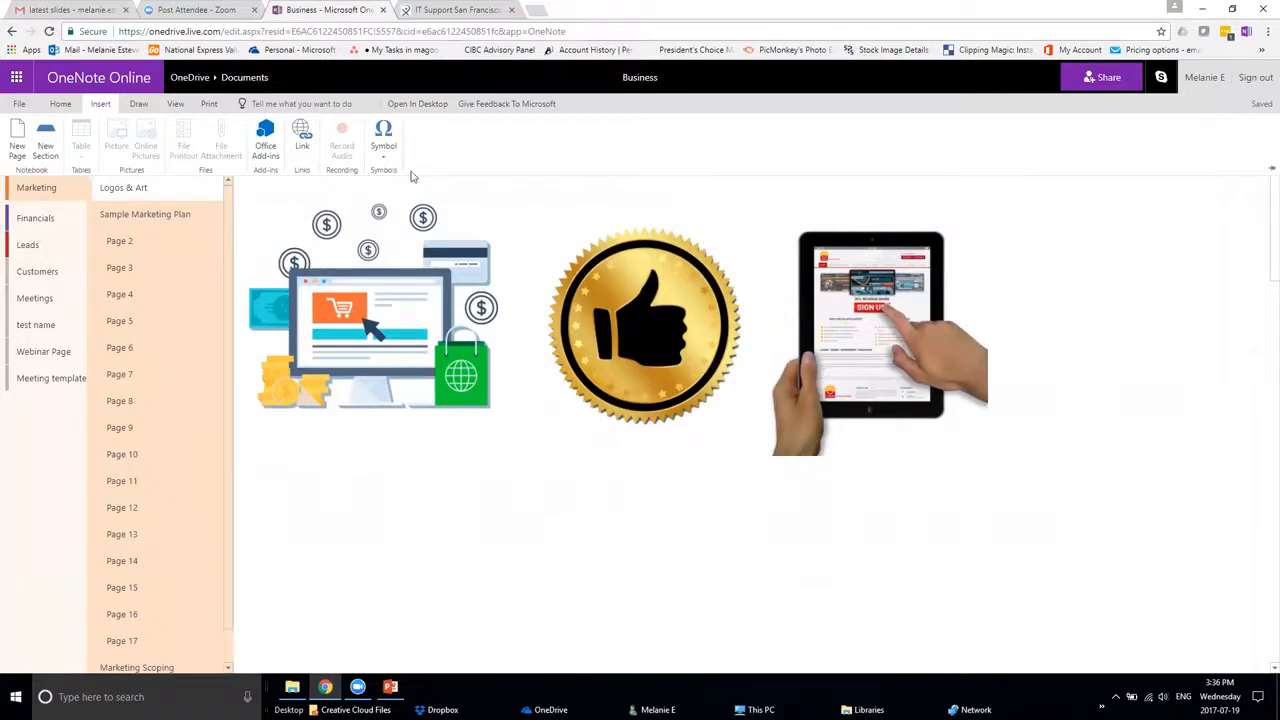
# Examine the drawing, file information, insert, view and text formatting commands offered in OneNote Online
pyautogui.click(136, 105)
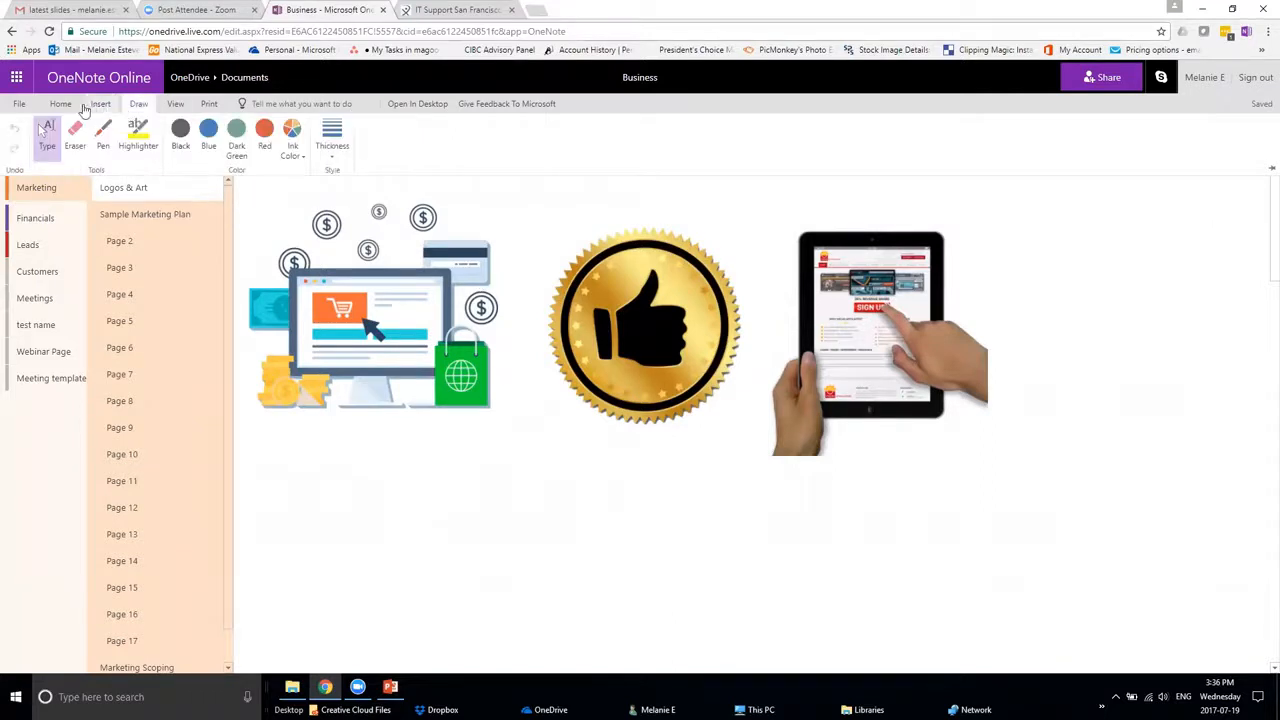
pyautogui.click(33, 106)
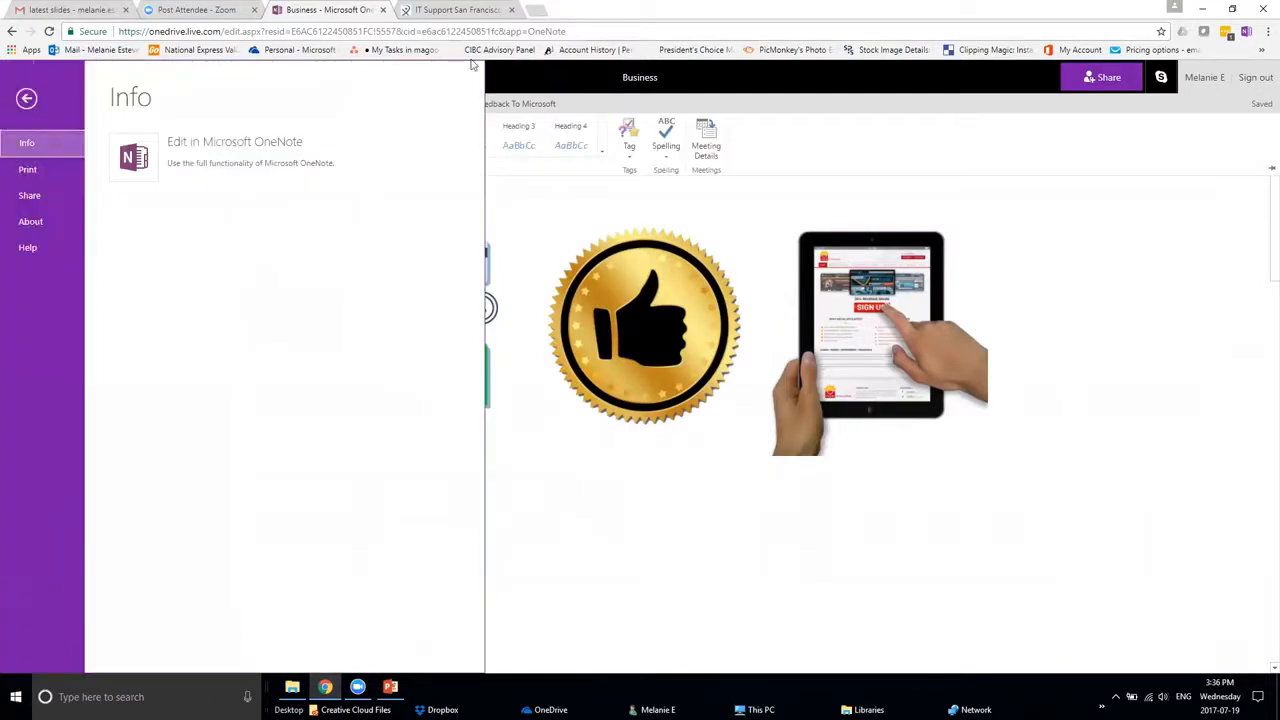
pyautogui.click(572, 221)
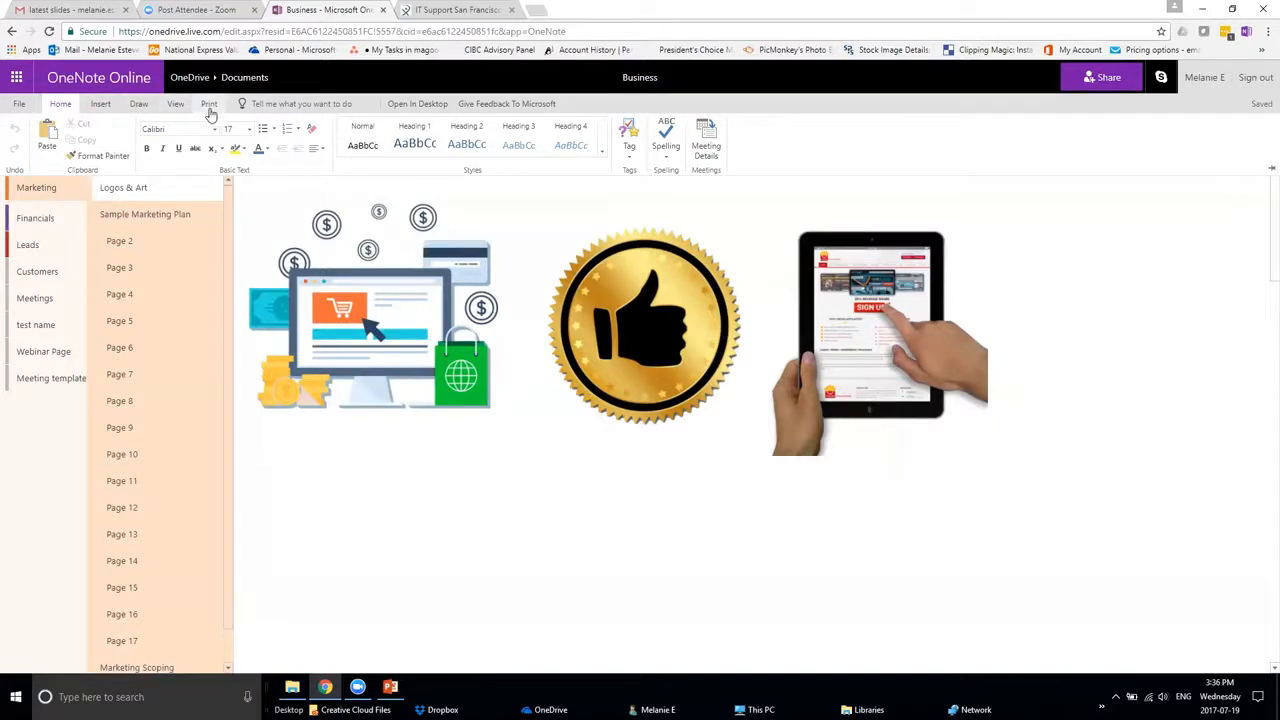
pyautogui.click(100, 104)
pyautogui.click(138, 104)
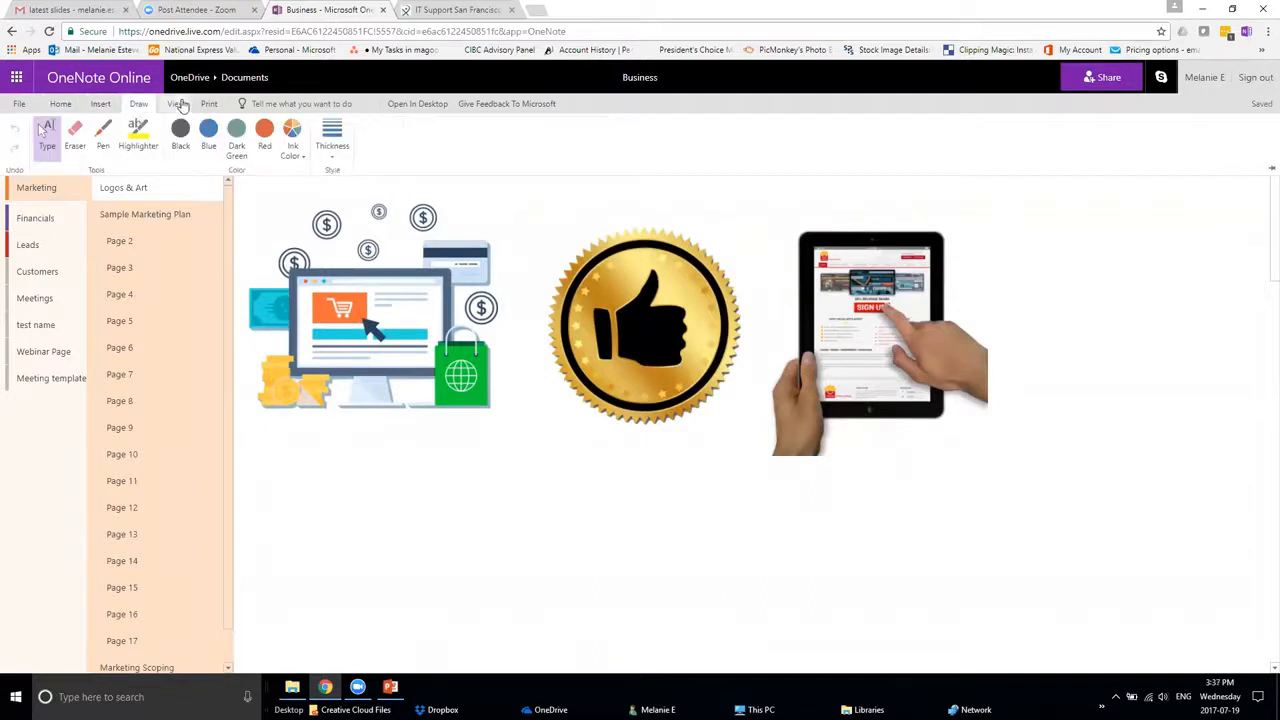
pyautogui.click(176, 104)
pyautogui.click(138, 104)
pyautogui.click(100, 104)
pyautogui.click(62, 104)
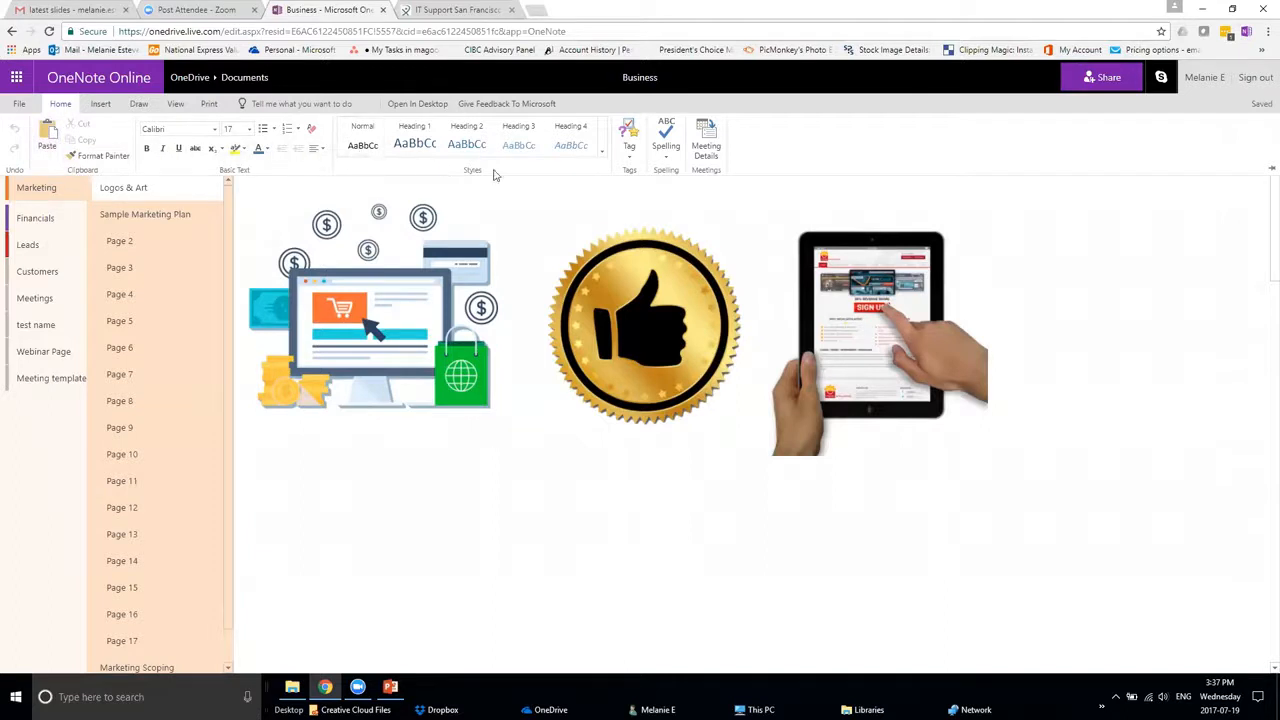
# Examine the list of available note tags and the insert, drawing and notebook view options
pyautogui.click(631, 163)
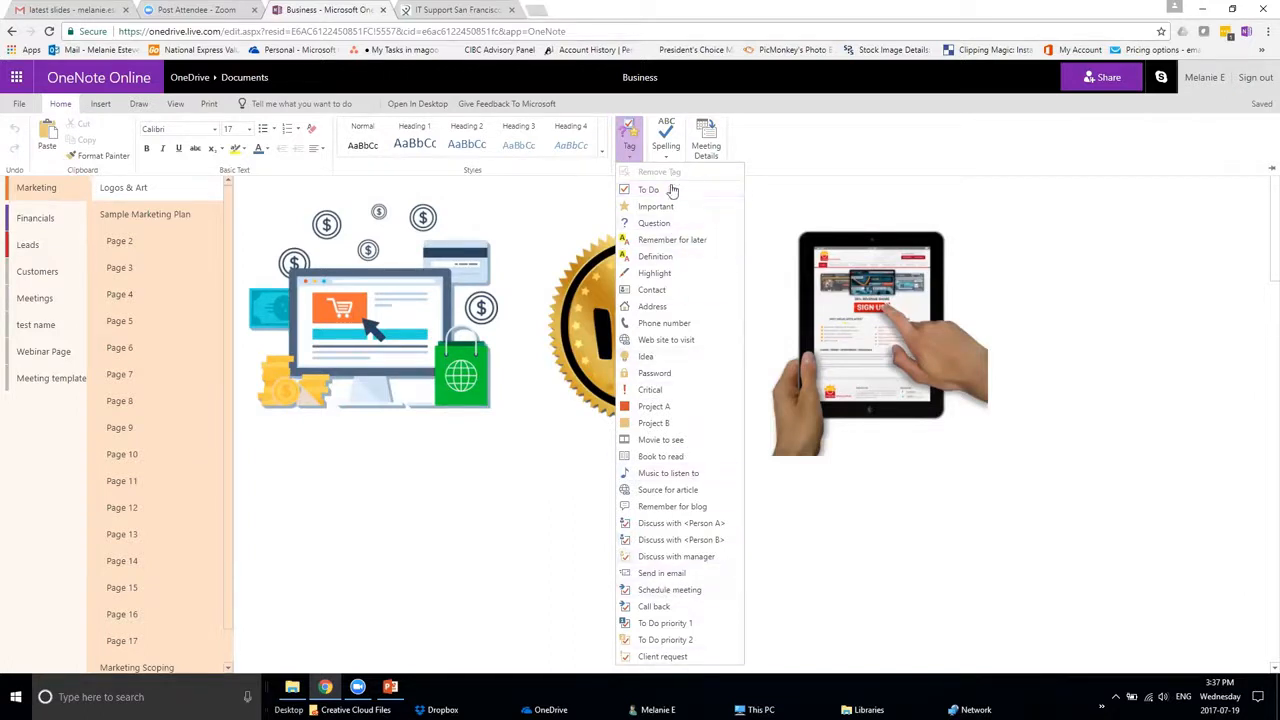
pyautogui.click(540, 505)
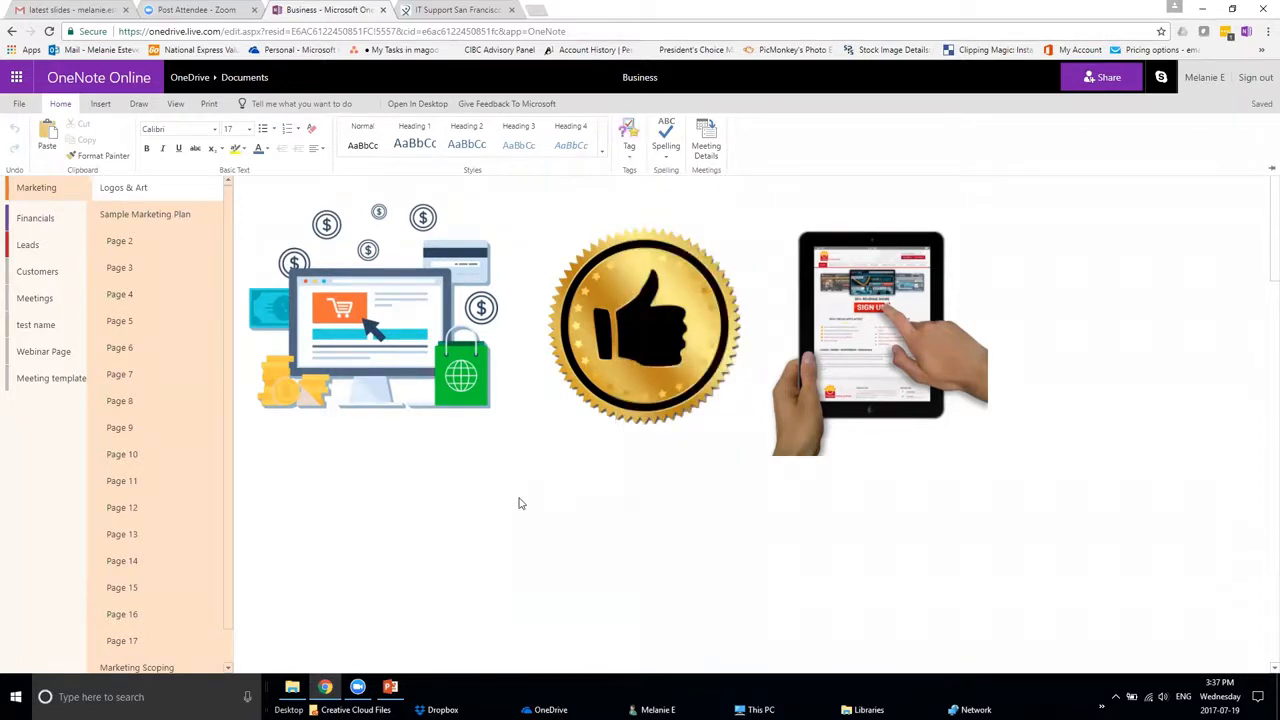
pyautogui.click(101, 105)
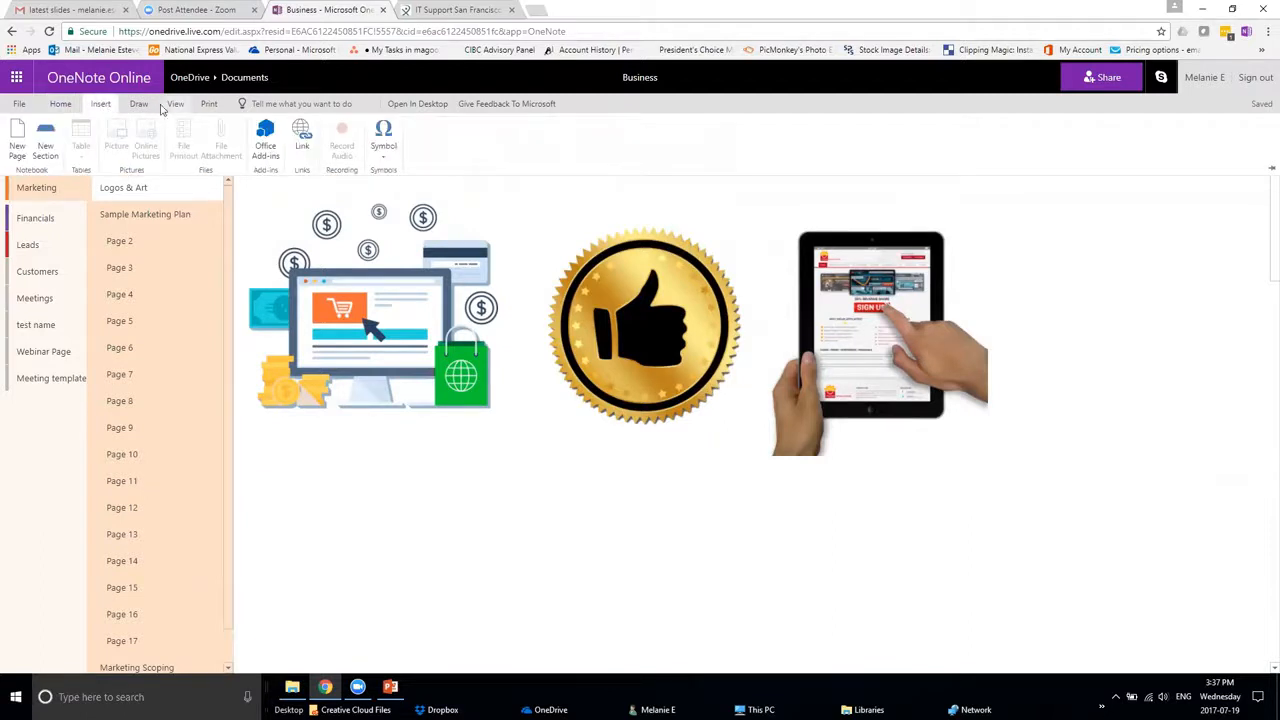
pyautogui.click(138, 105)
pyautogui.click(108, 108)
pyautogui.click(175, 104)
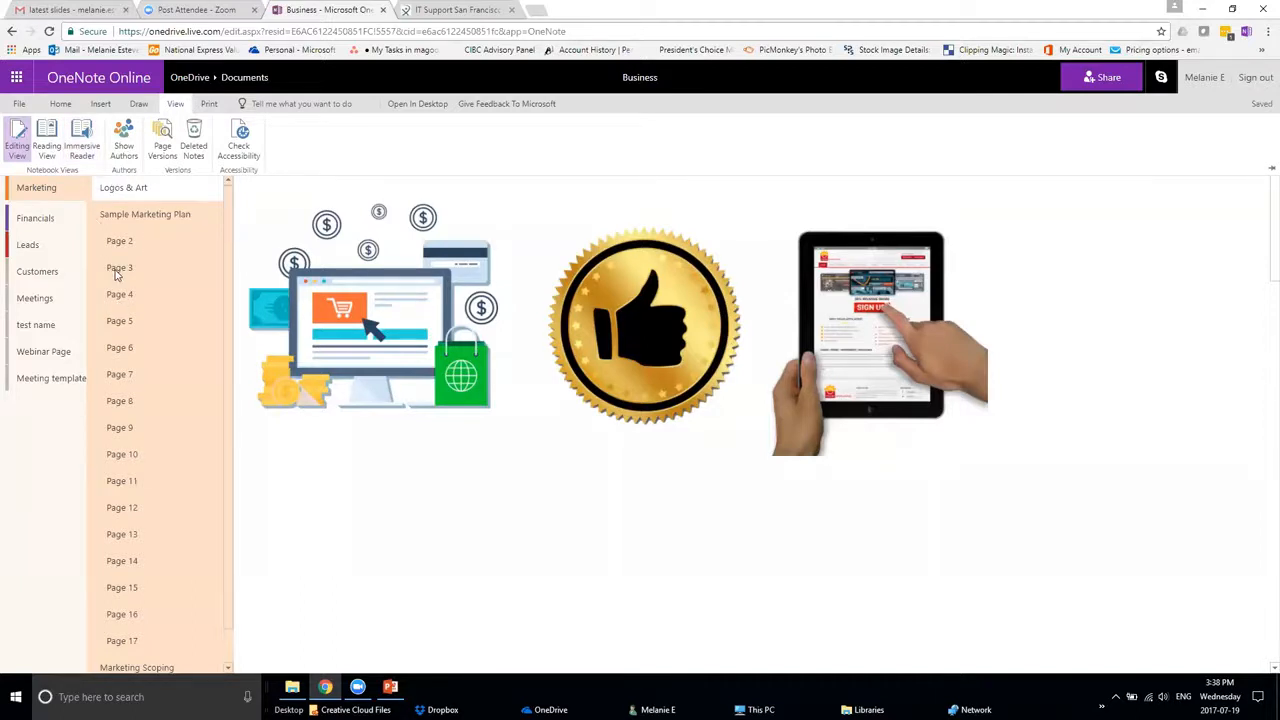
pyautogui.click(170, 105)
pyautogui.click(148, 105)
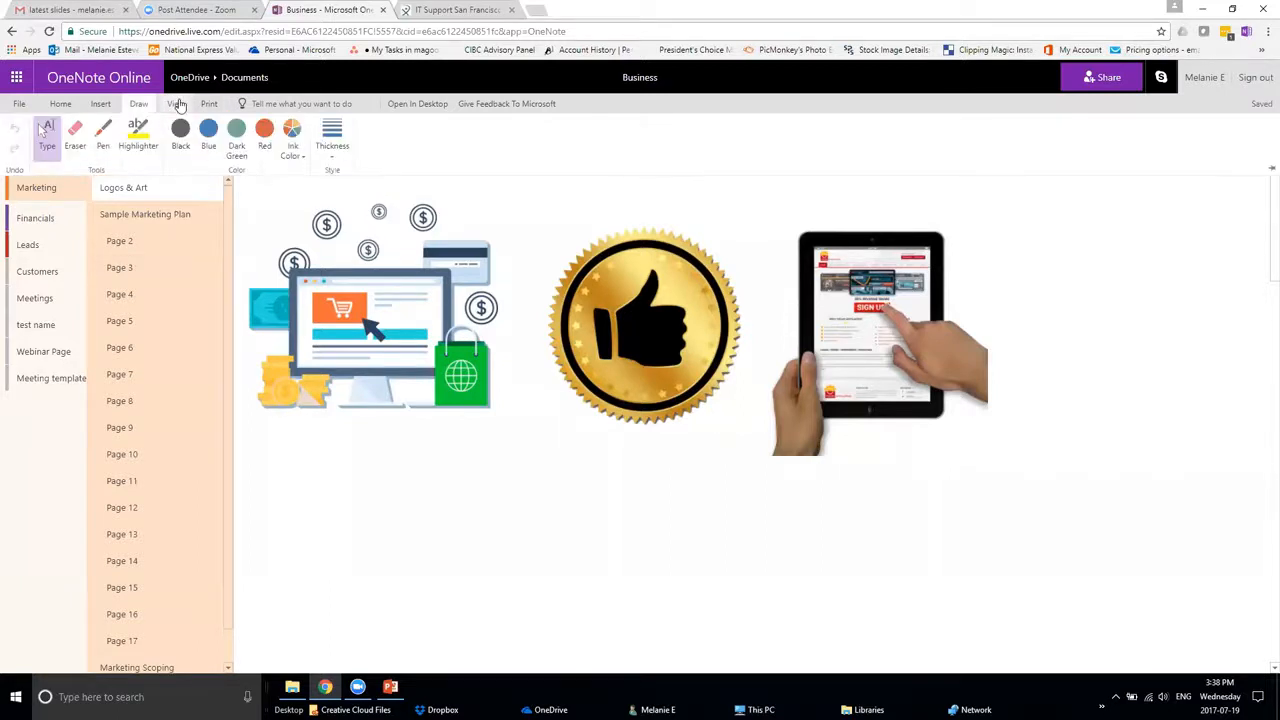
pyautogui.click(174, 105)
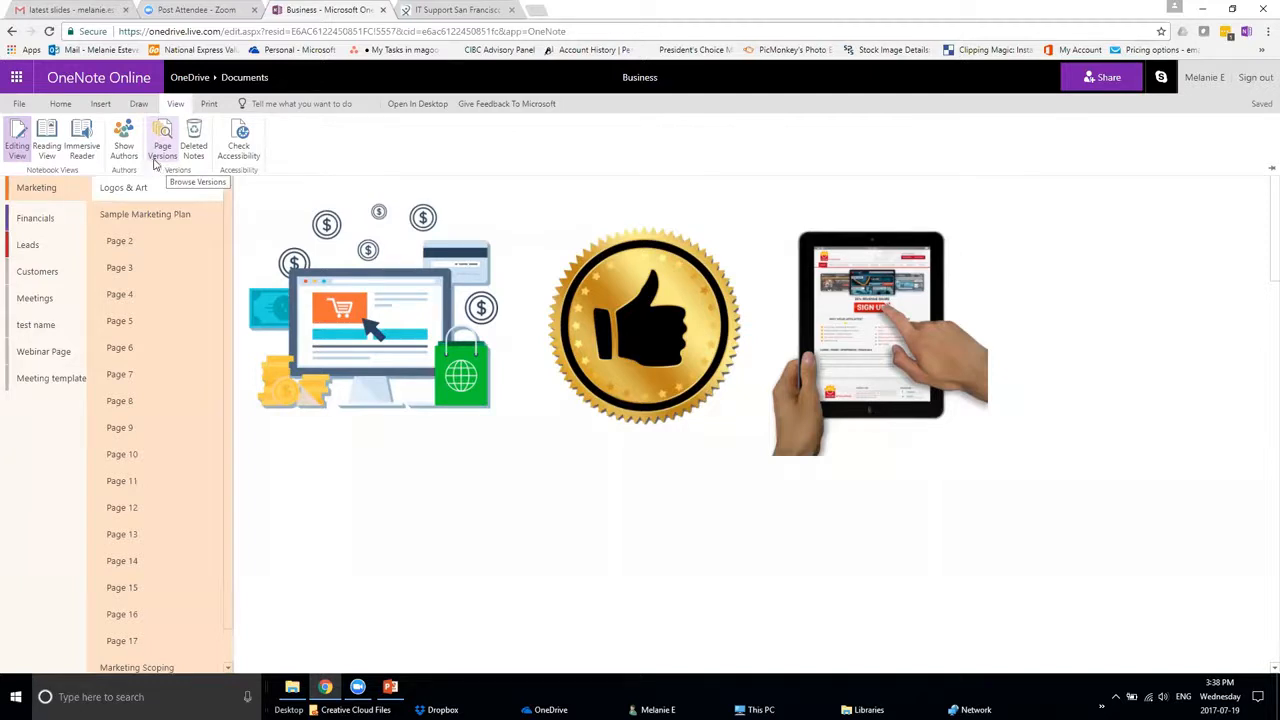
# Request the page versions for the Marketing section's Logos & Art page and view the Financials and Customers sections
pyautogui.click(157, 150)
pyautogui.click(120, 351)
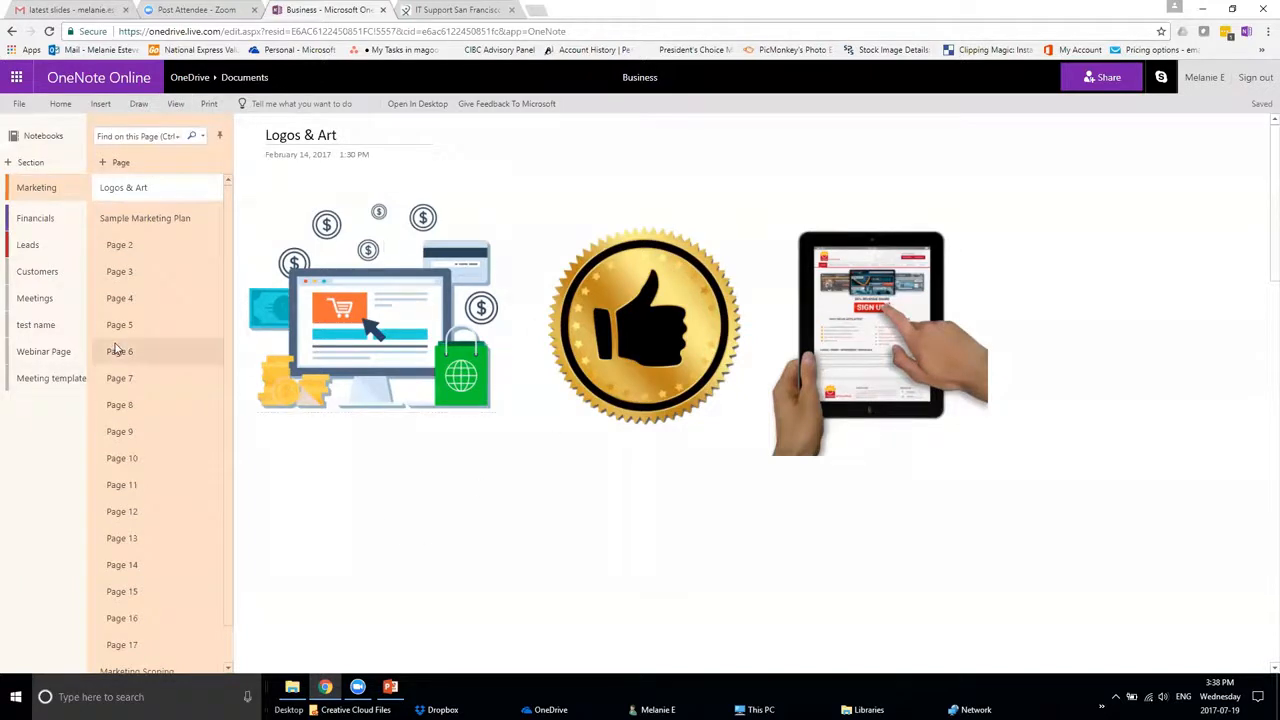
pyautogui.click(49, 220)
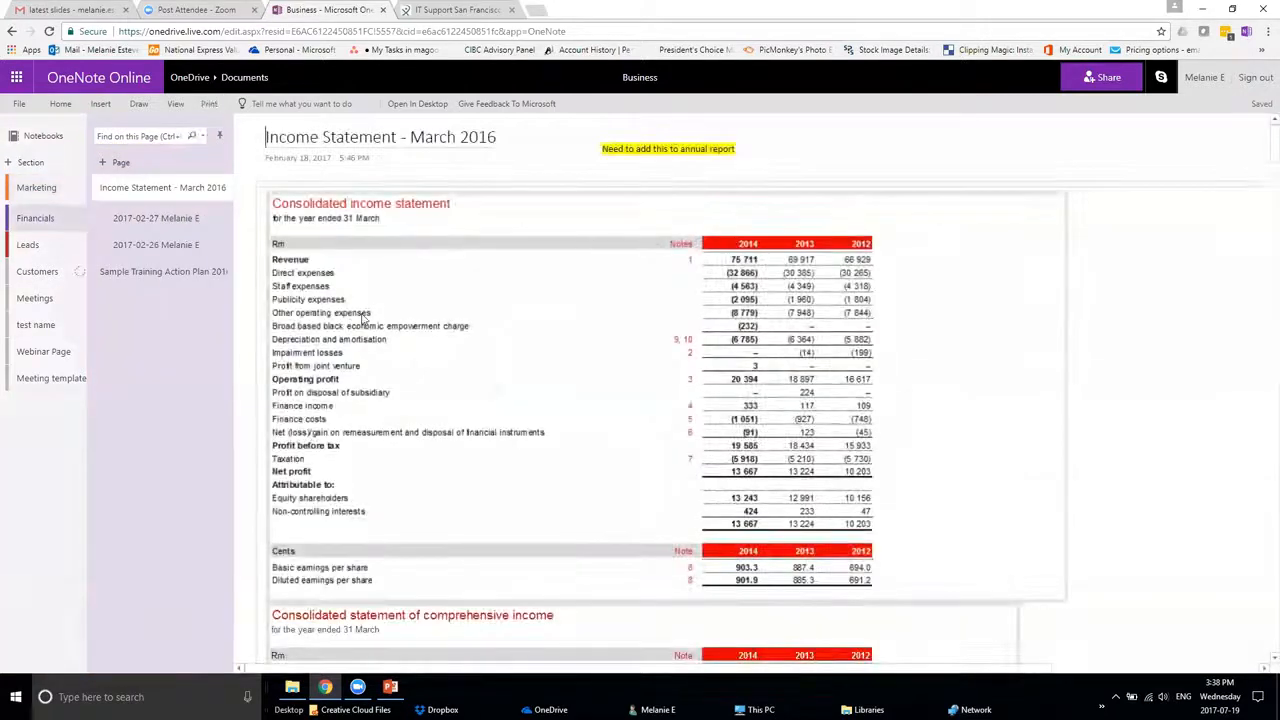
pyautogui.click(37, 271)
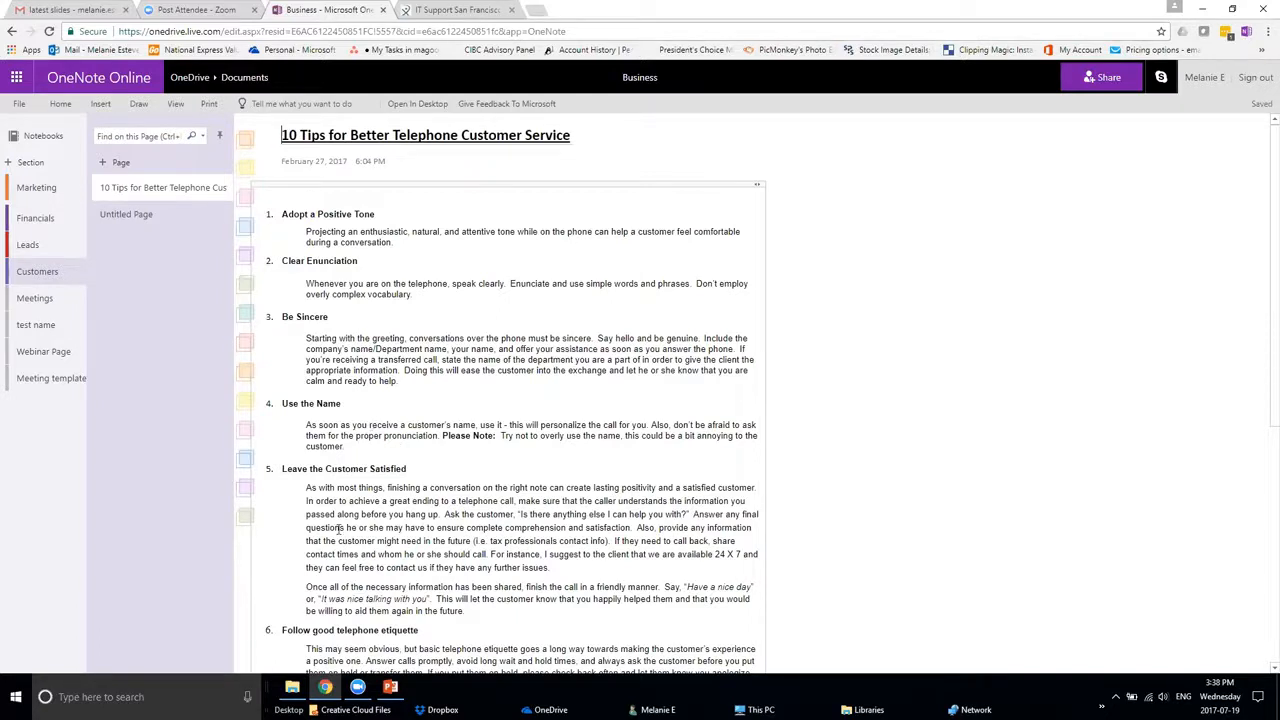
# Switch to the OneNote desktop app and look over the Weekly Status Meeting - Feb 20 2017 page
pyautogui.click(16, 697)
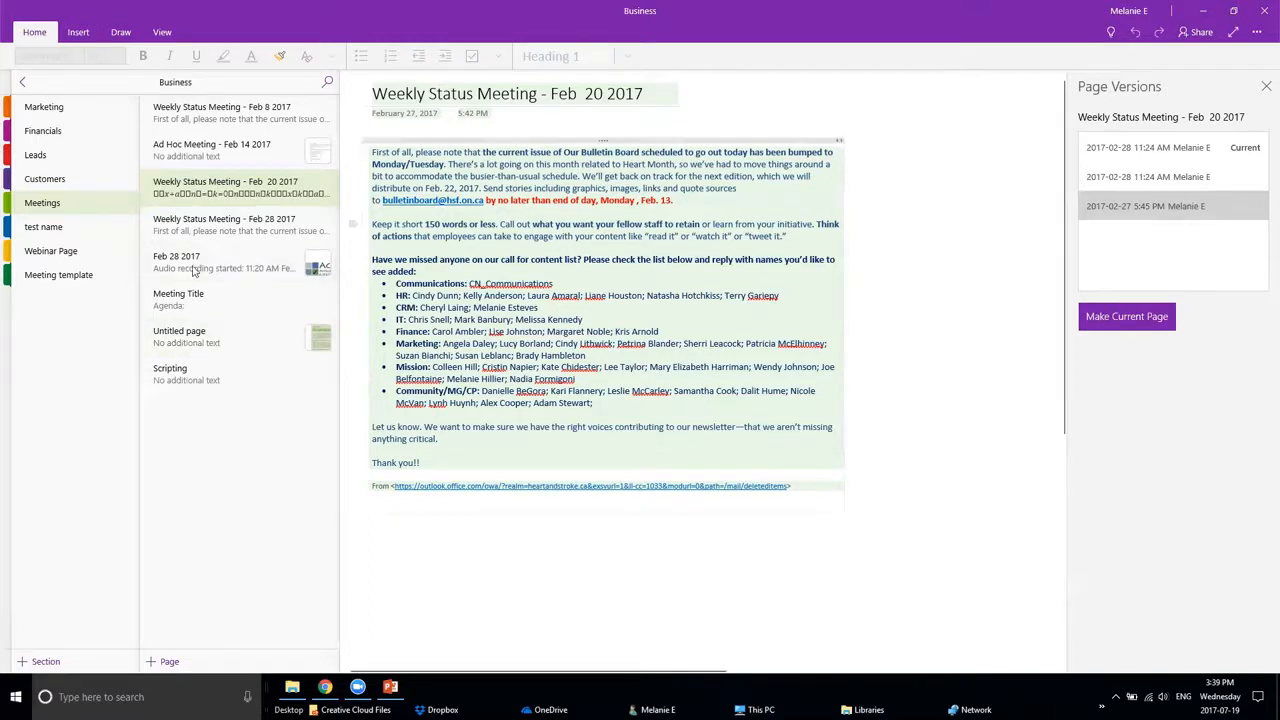
pyautogui.scroll(-2, 611, 486)
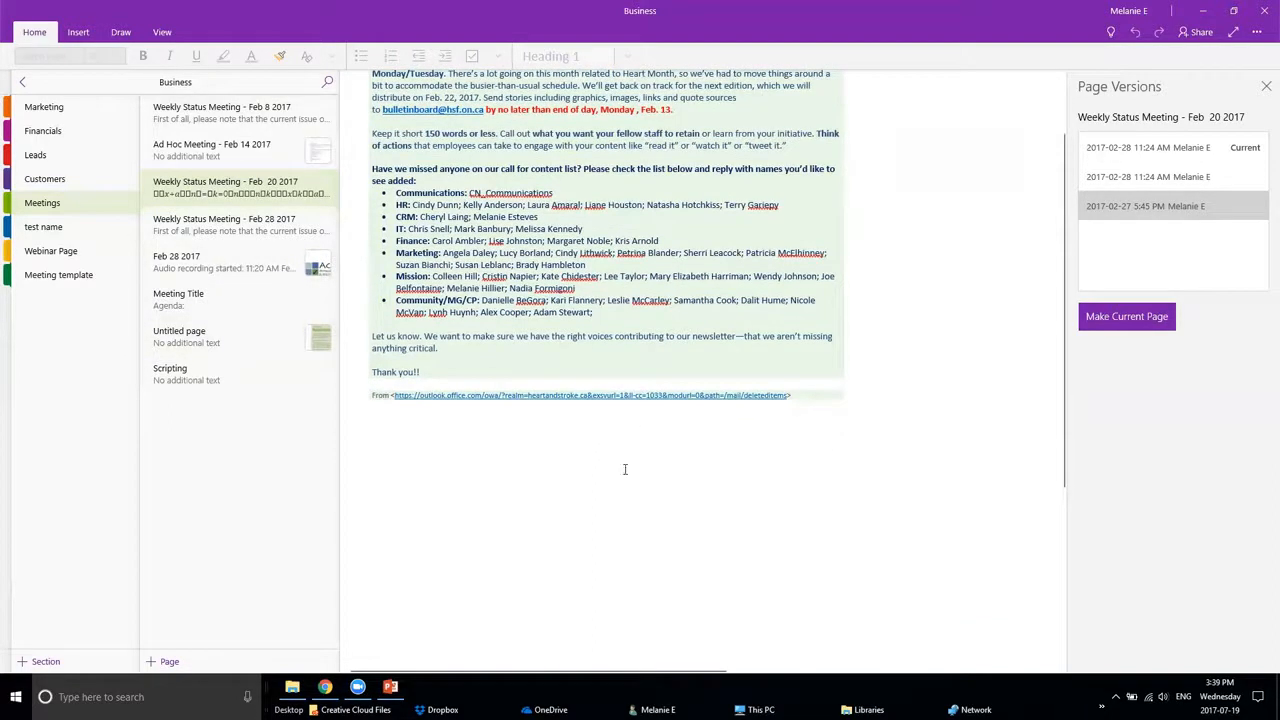
pyautogui.click(597, 619)
# Switch back to OneNote Online in Chrome, bring up the Office Add-ins dialog and dismiss it
pyautogui.click(325, 687)
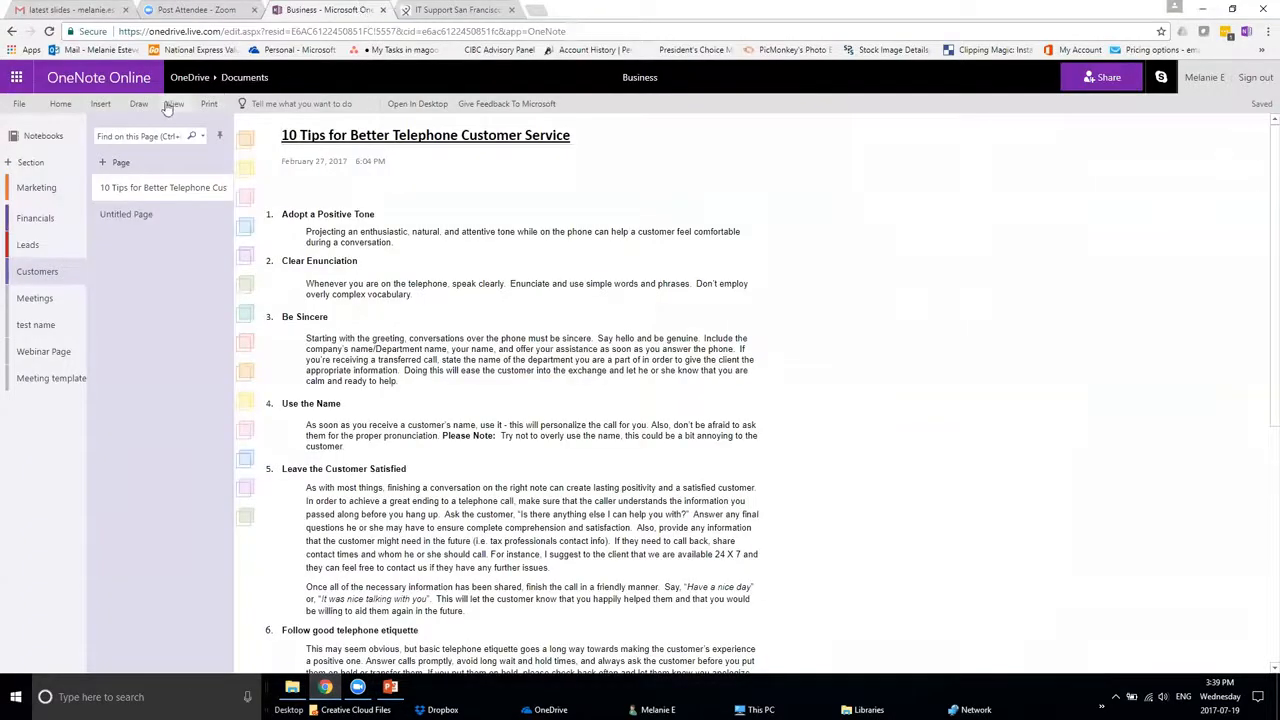
pyautogui.click(104, 104)
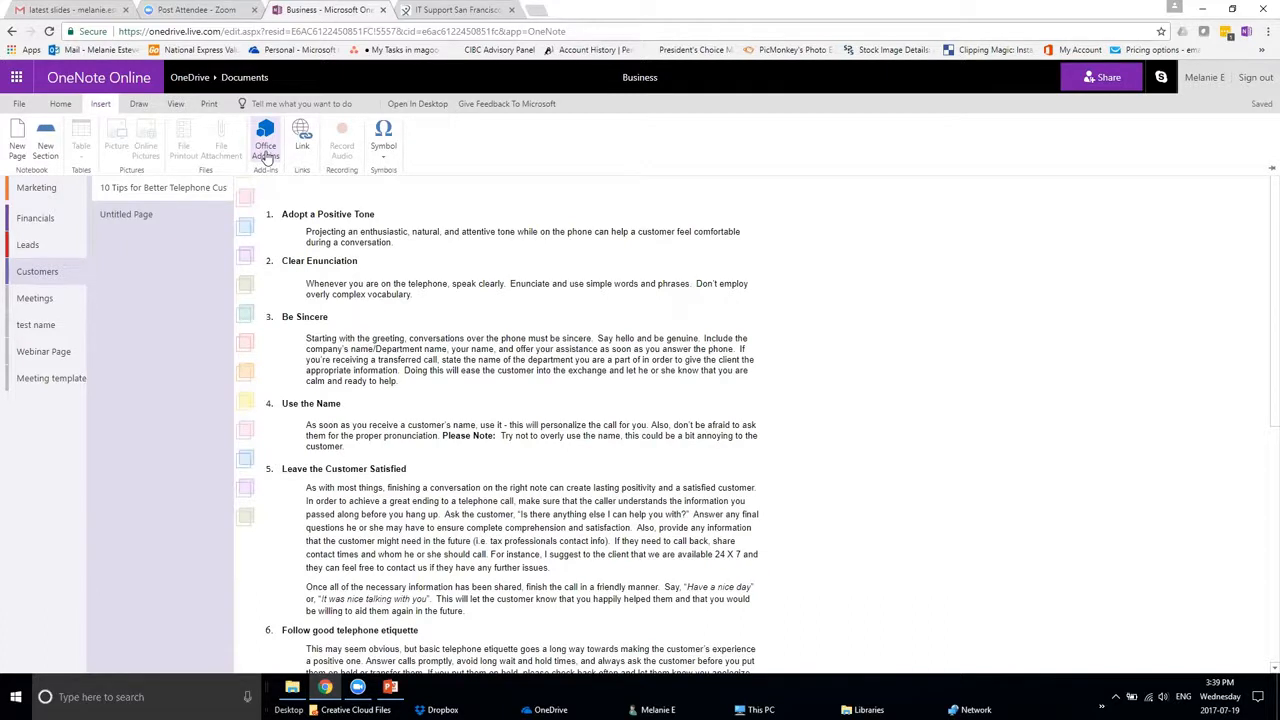
pyautogui.click(266, 155)
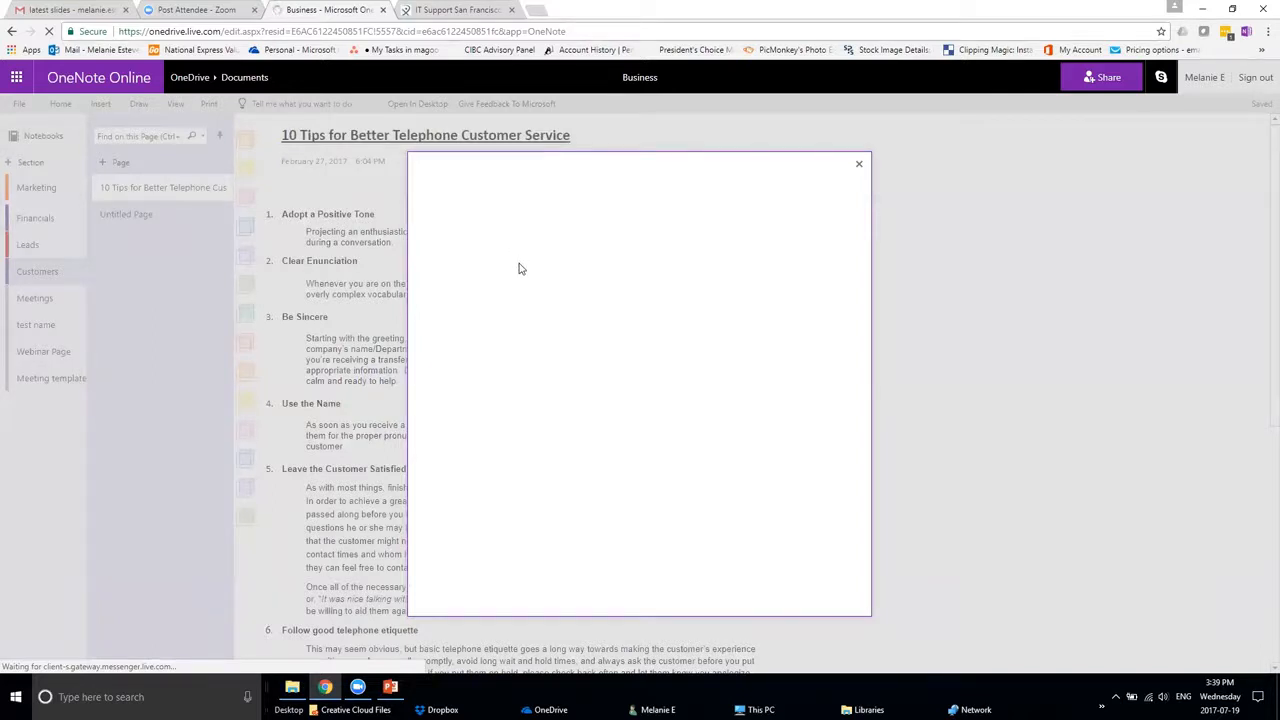
pyautogui.click(859, 165)
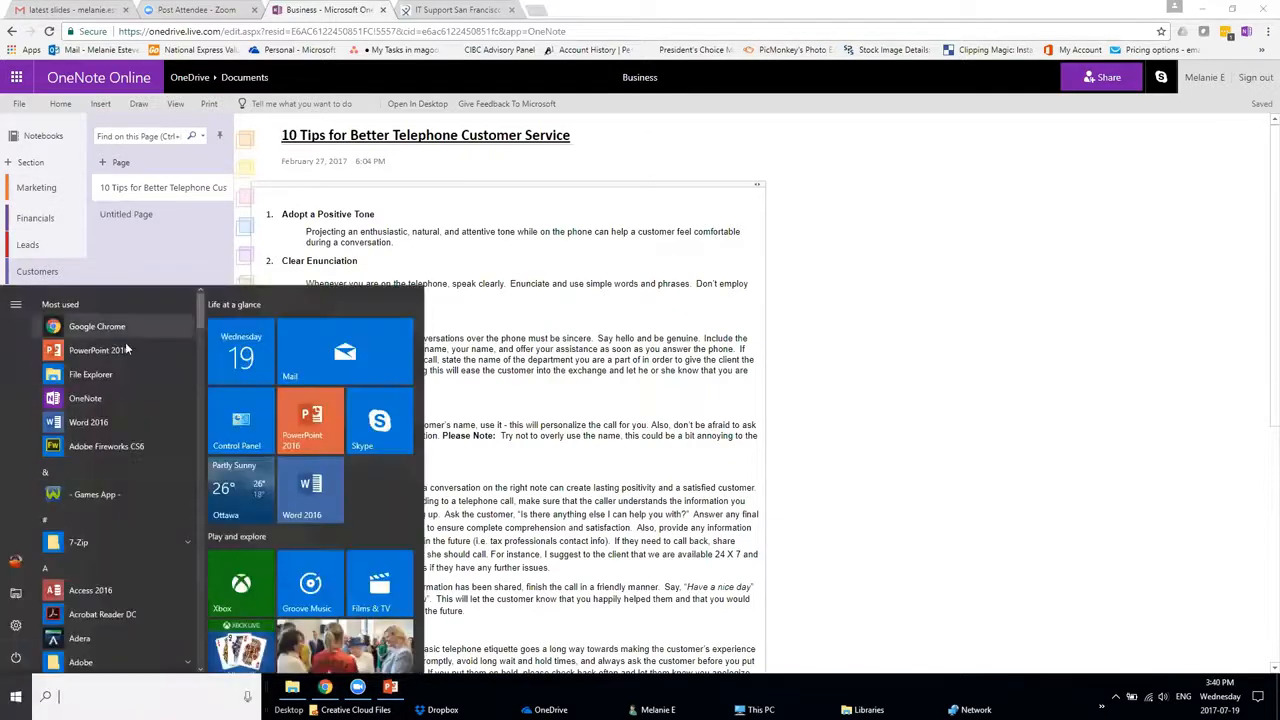
# Switch to the OneNote desktop app and try to rename the Personal notebook as Purple
pyautogui.click(102, 399)
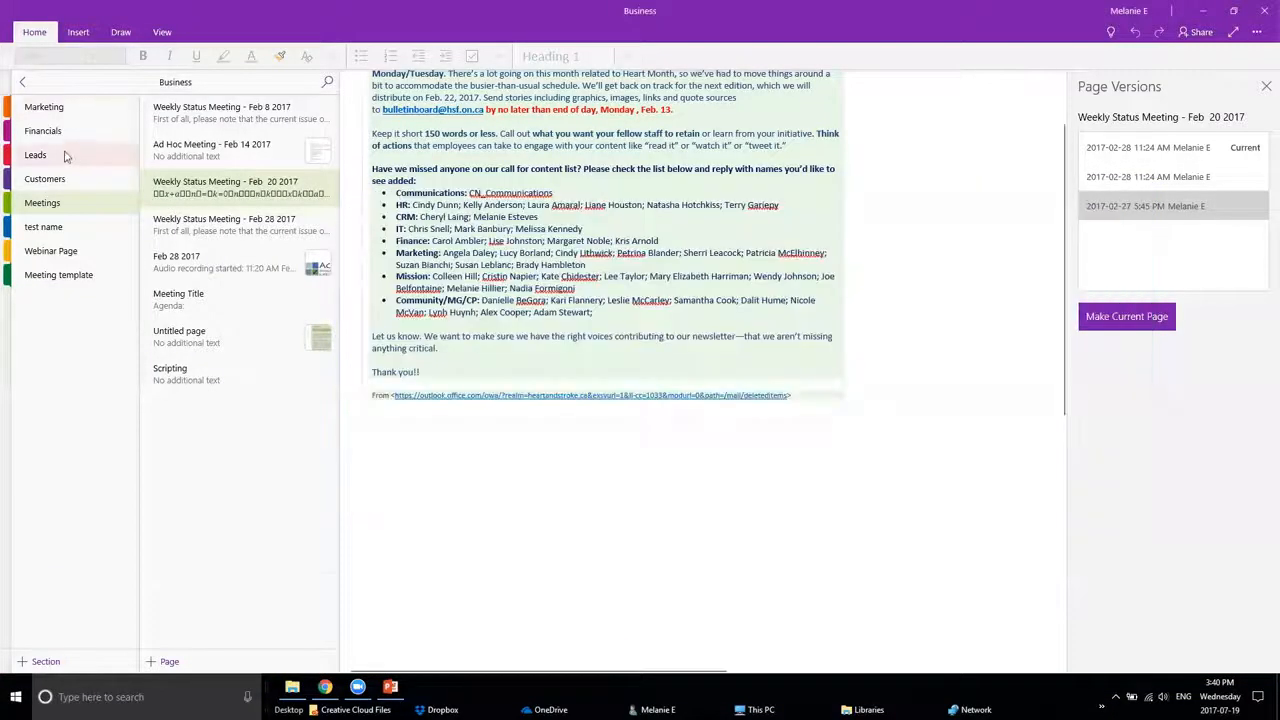
pyautogui.click(22, 82)
pyautogui.rightClick(55, 162)
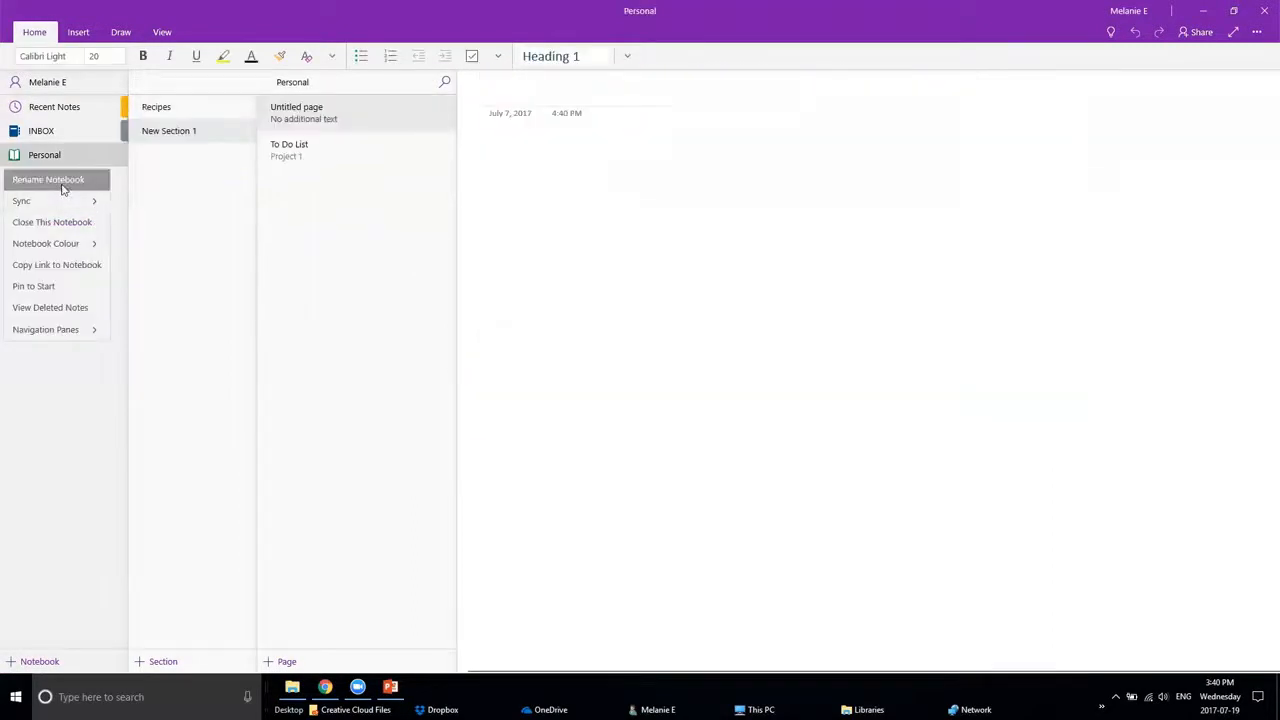
pyautogui.click(61, 185)
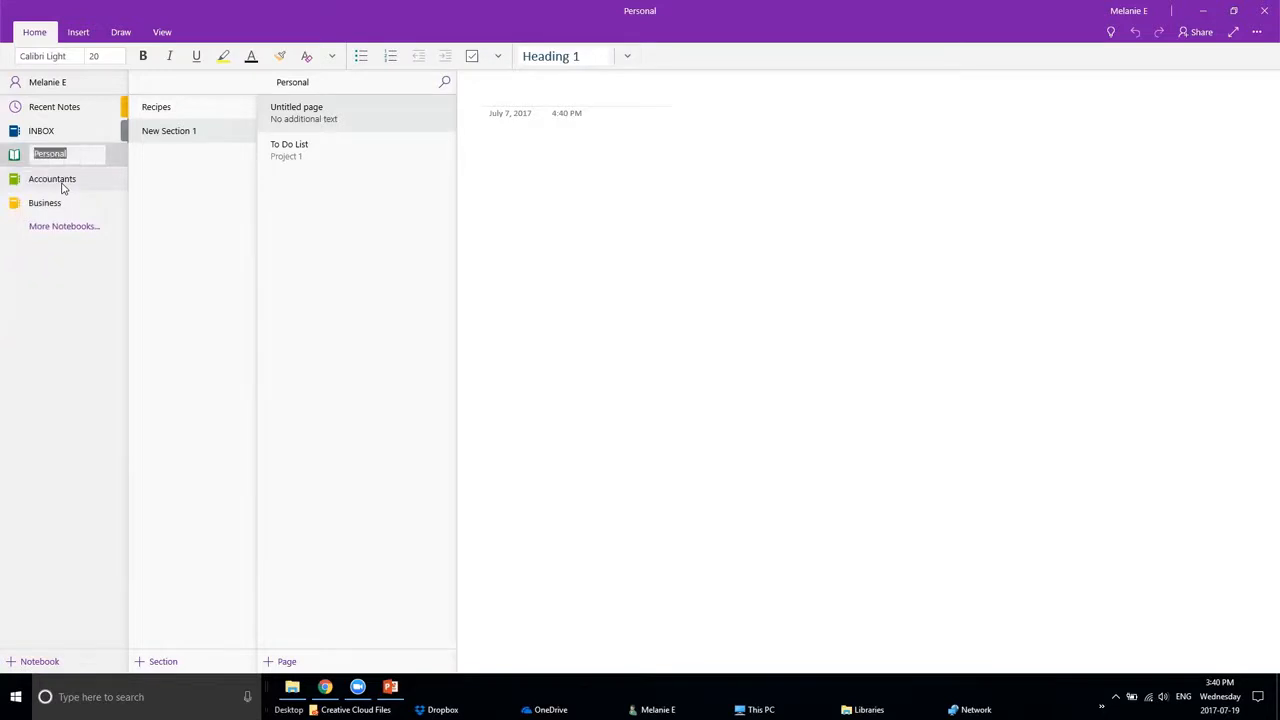
pyautogui.write('Purple')
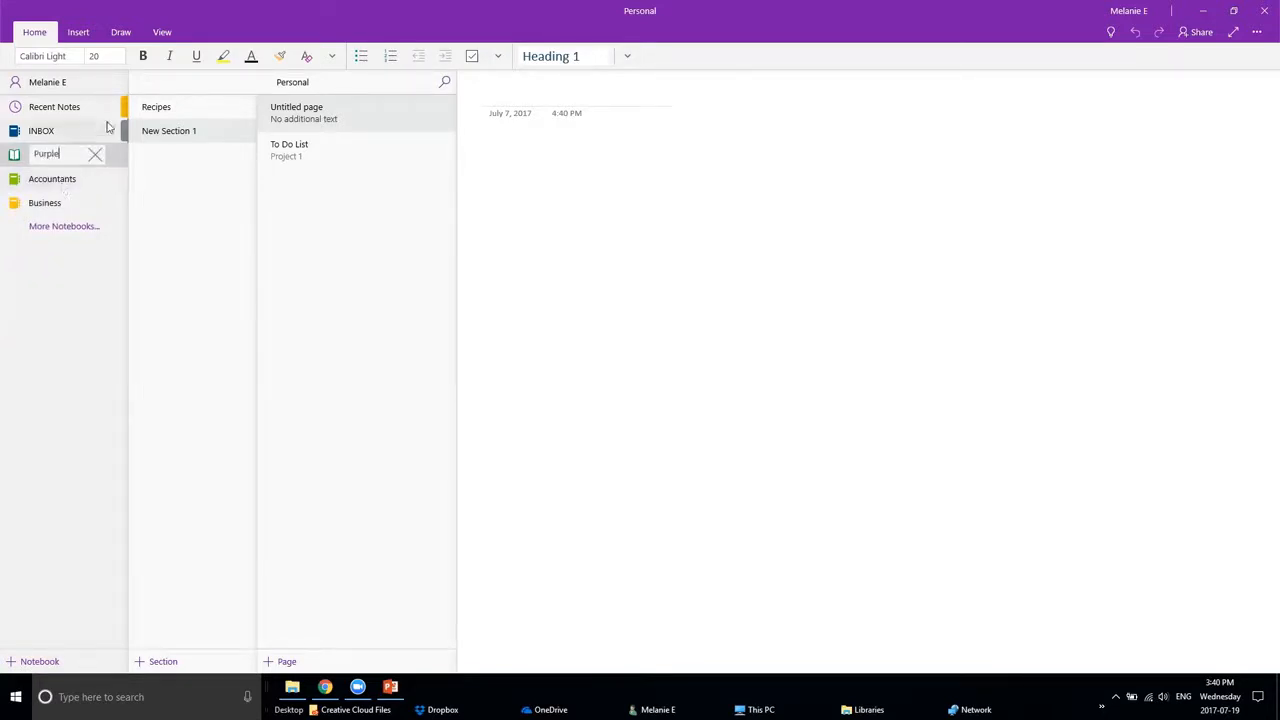
pyautogui.click(14, 162)
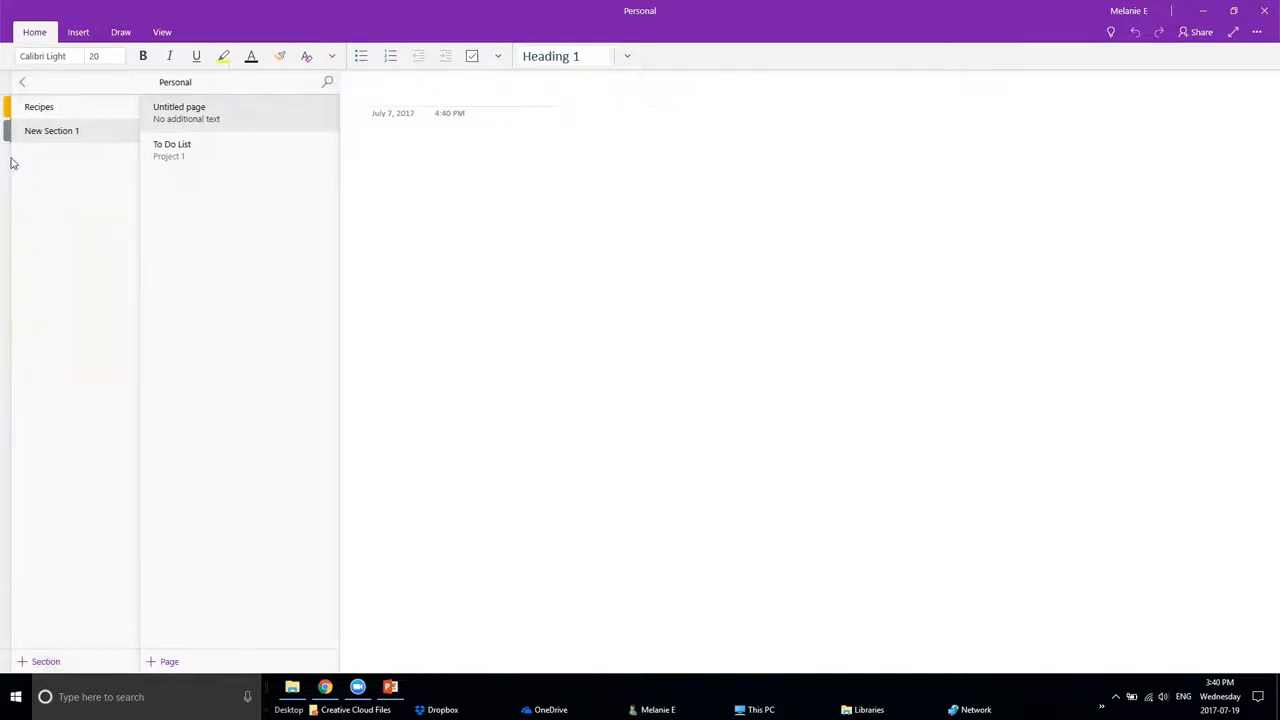
pyautogui.click(22, 83)
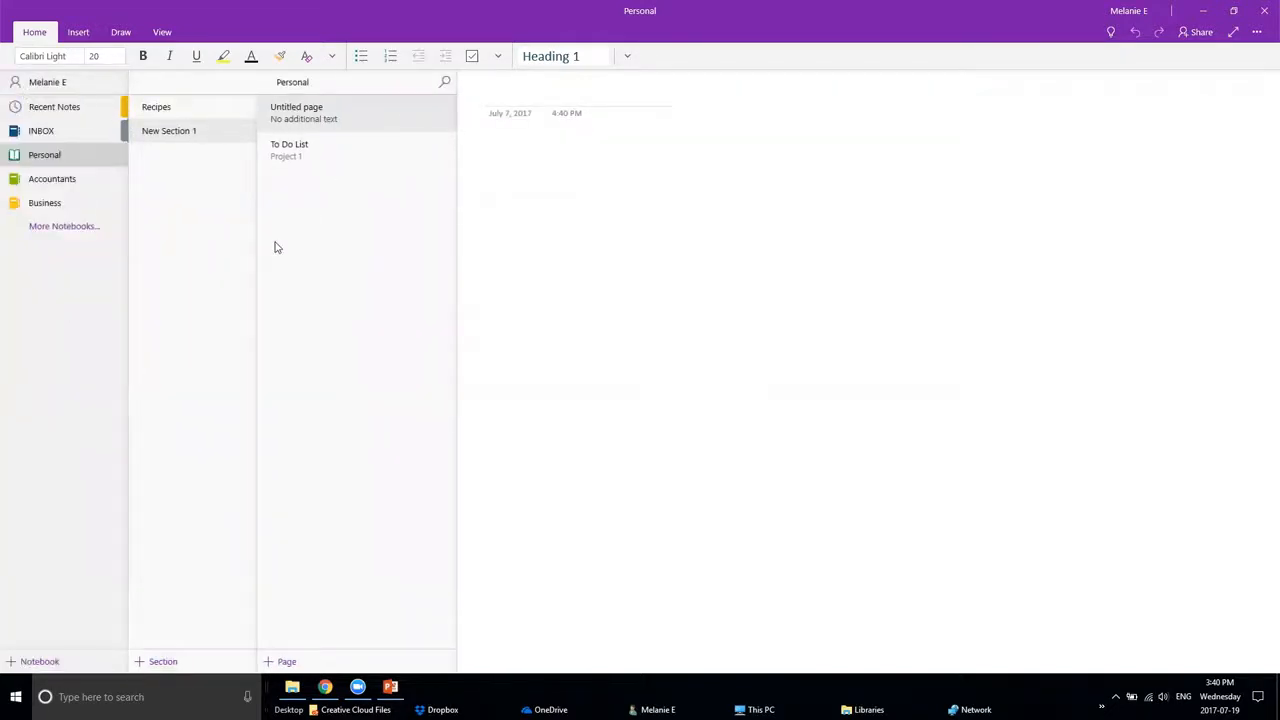
# Title the untitled page in New Section 1 of the Personal notebook "Marketing Meetings"
pyautogui.click(612, 101)
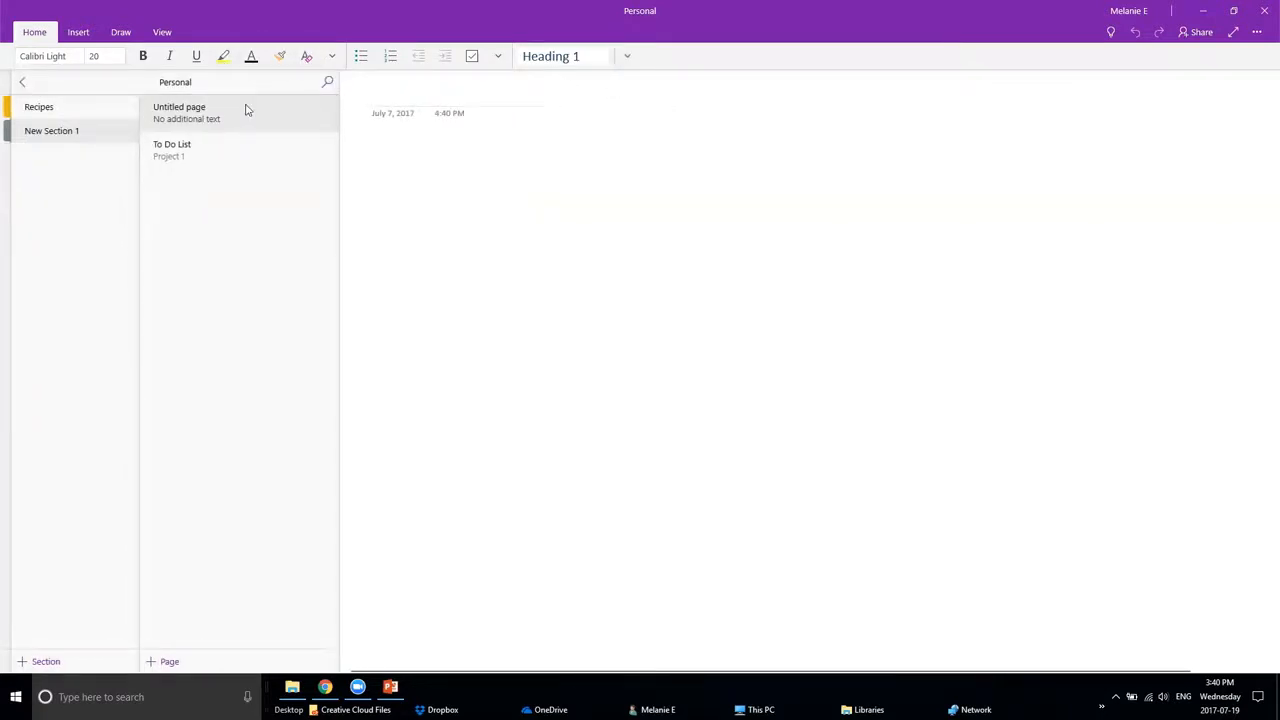
pyautogui.write('Marketing Meetings')
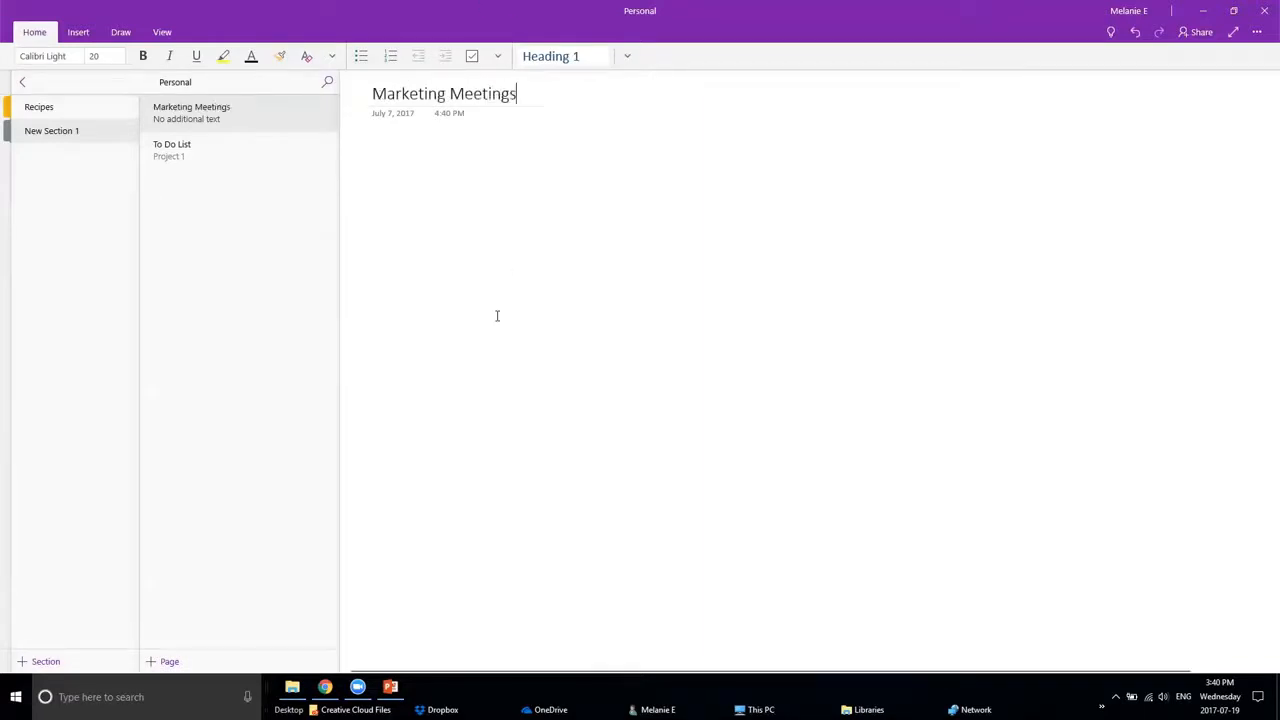
pyautogui.press('Return')
# Switch to the OneNote webinar presentation in PowerPoint and select slide 15, the Intivix contact slide
pyautogui.click(392, 687)
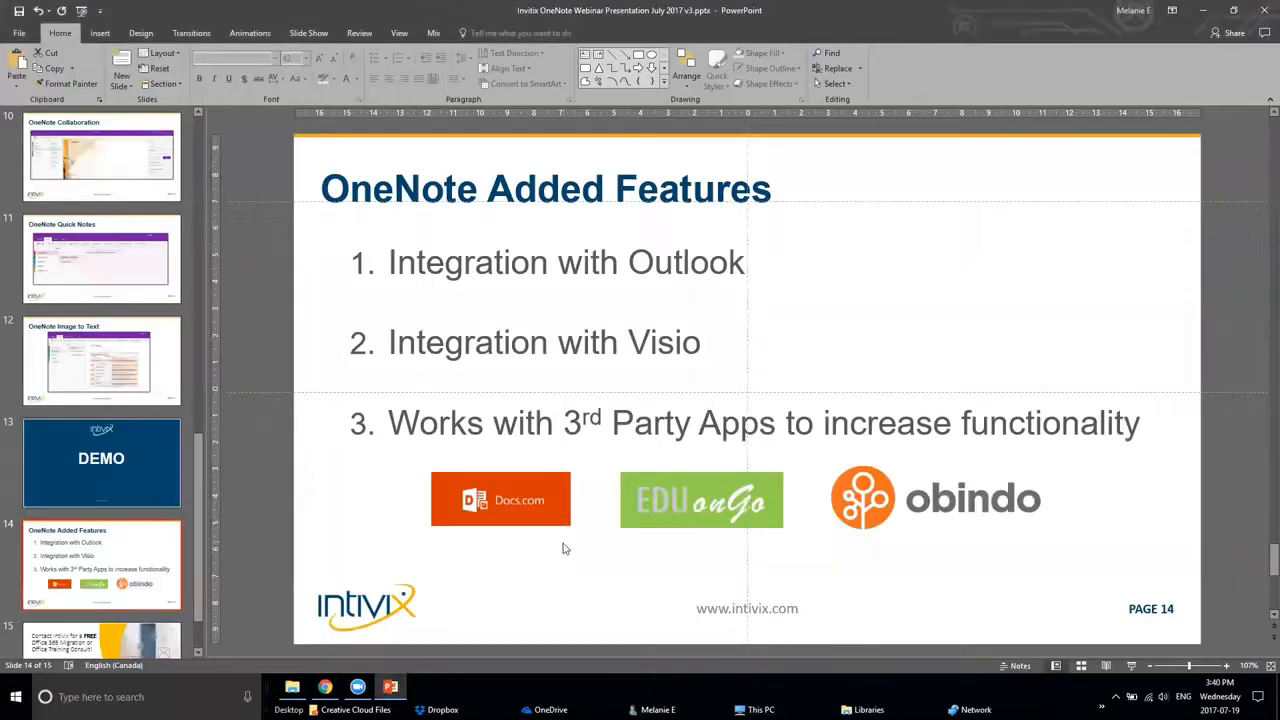
pyautogui.scroll(-1, 141, 593)
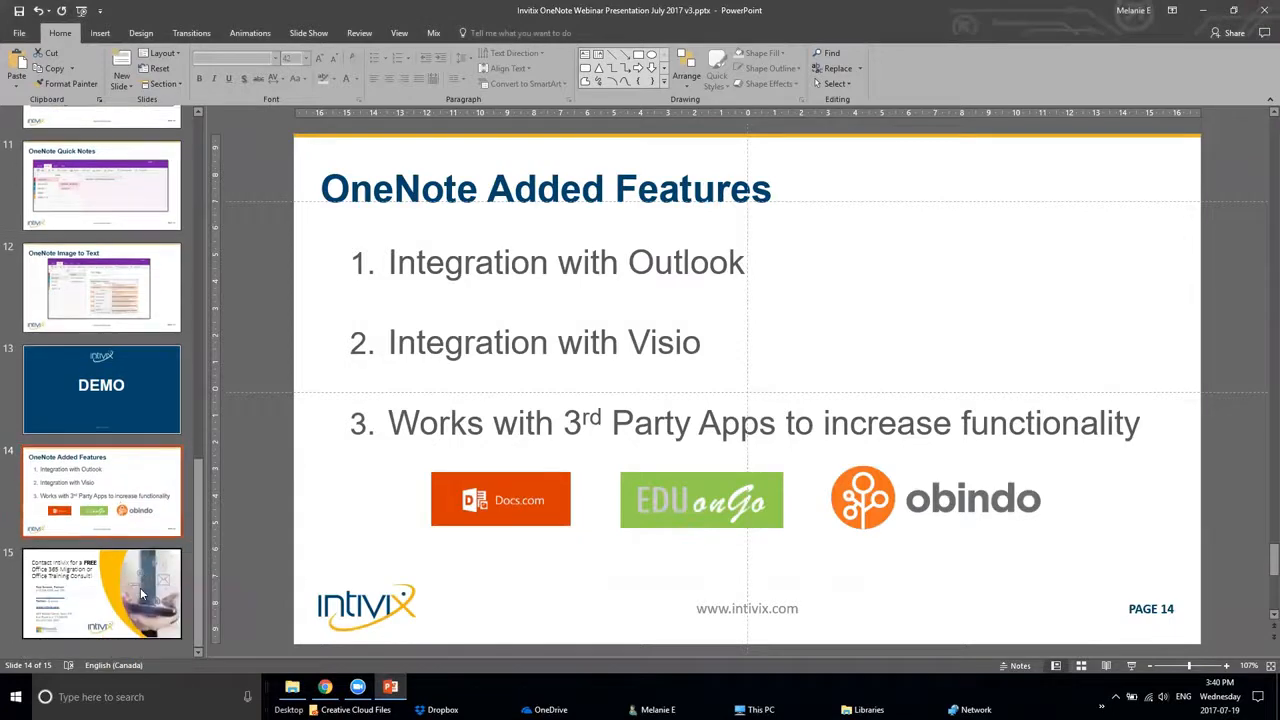
pyautogui.click(124, 597)
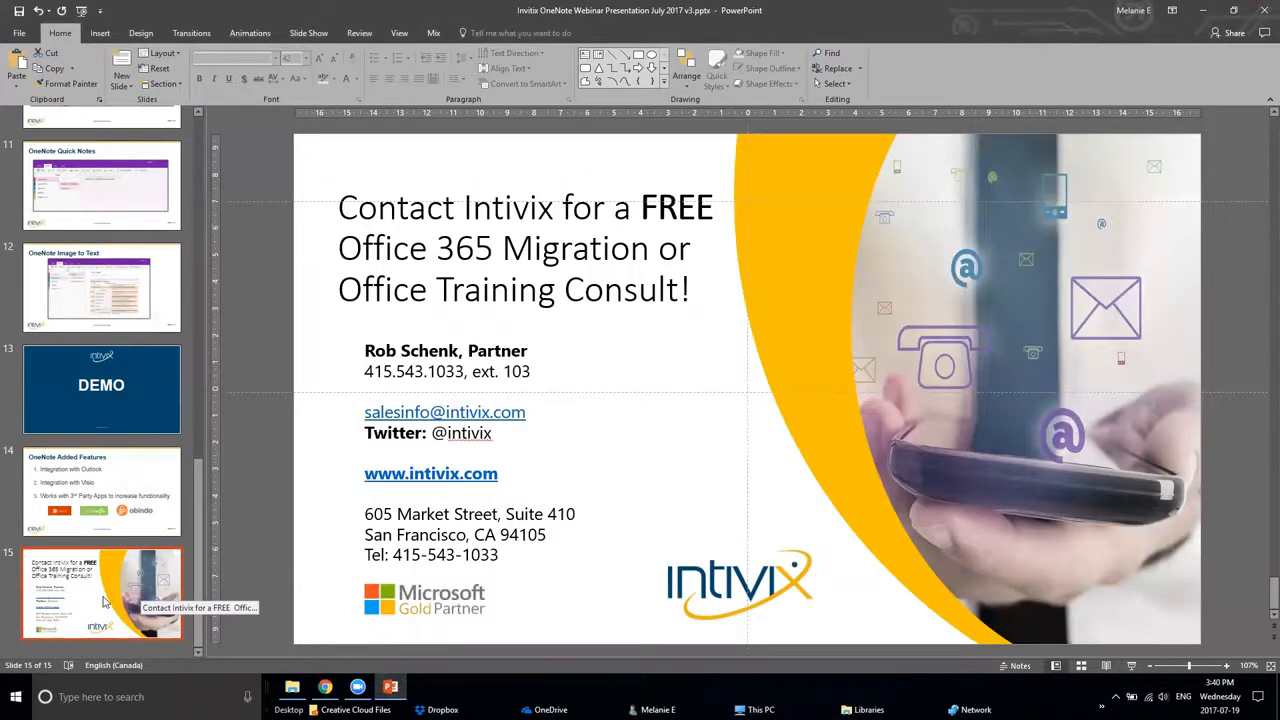
# Start the slide show and advance through it to the closing slide with Intivix's free consult offer
pyautogui.click(81, 10)
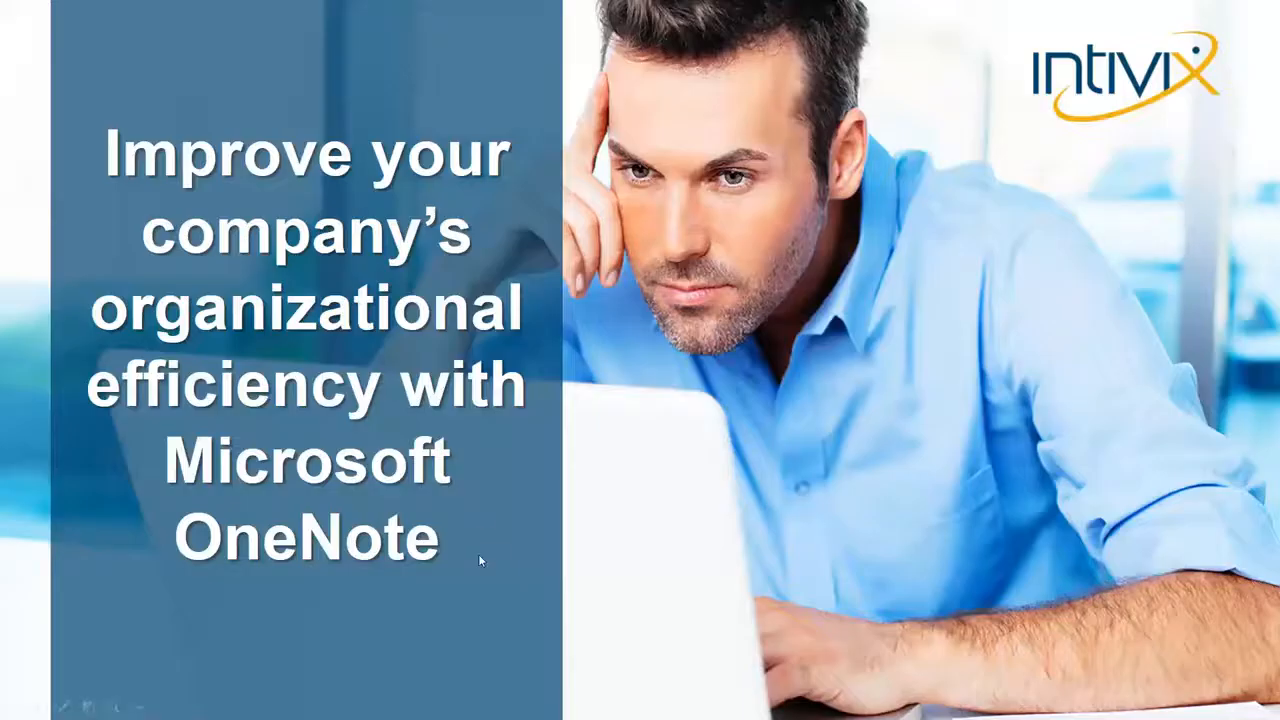
pyautogui.scroll(-13, 483, 559)
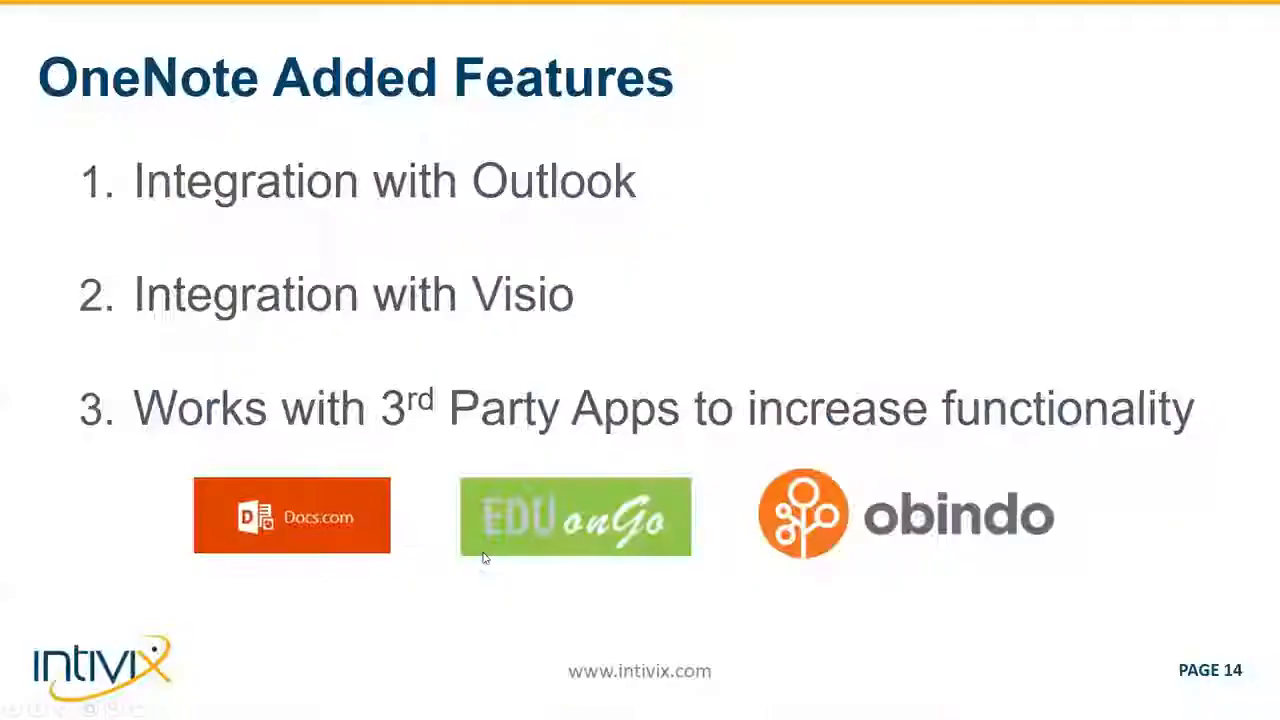
pyautogui.scroll(-1, 483, 558)
pyautogui.scroll(1, 483, 558)
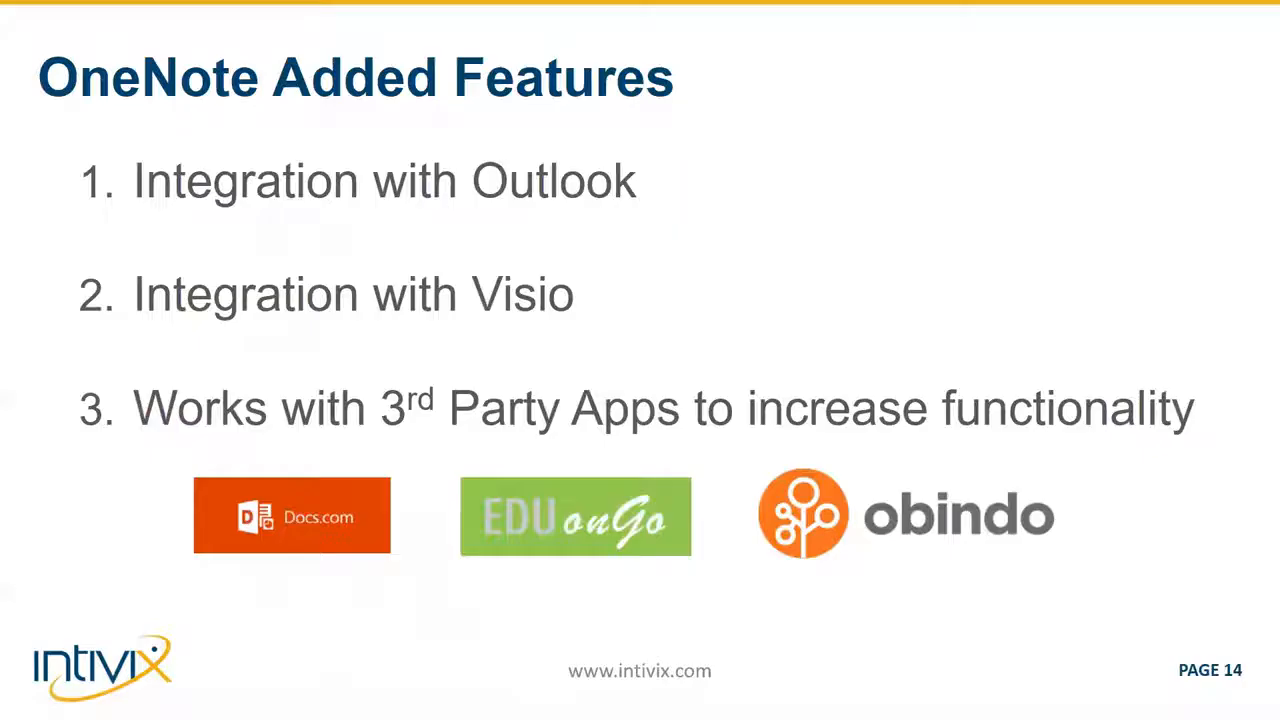
pyautogui.scroll(-1, 483, 558)
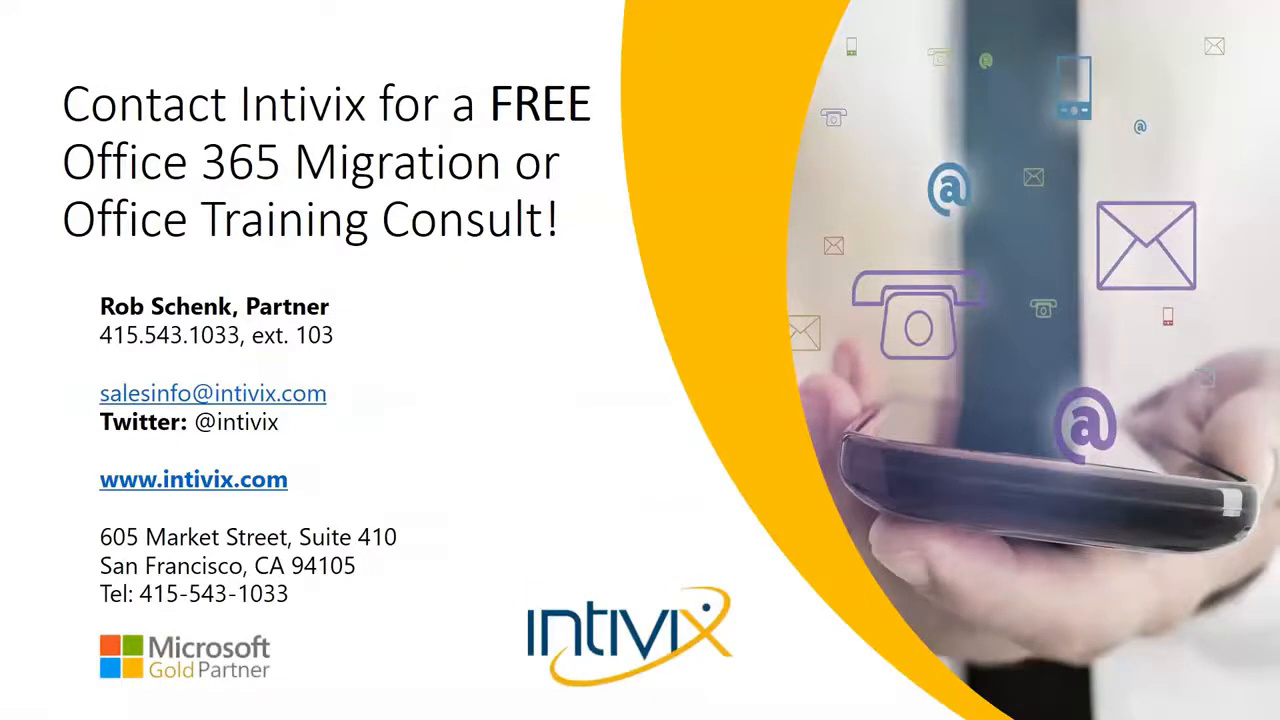